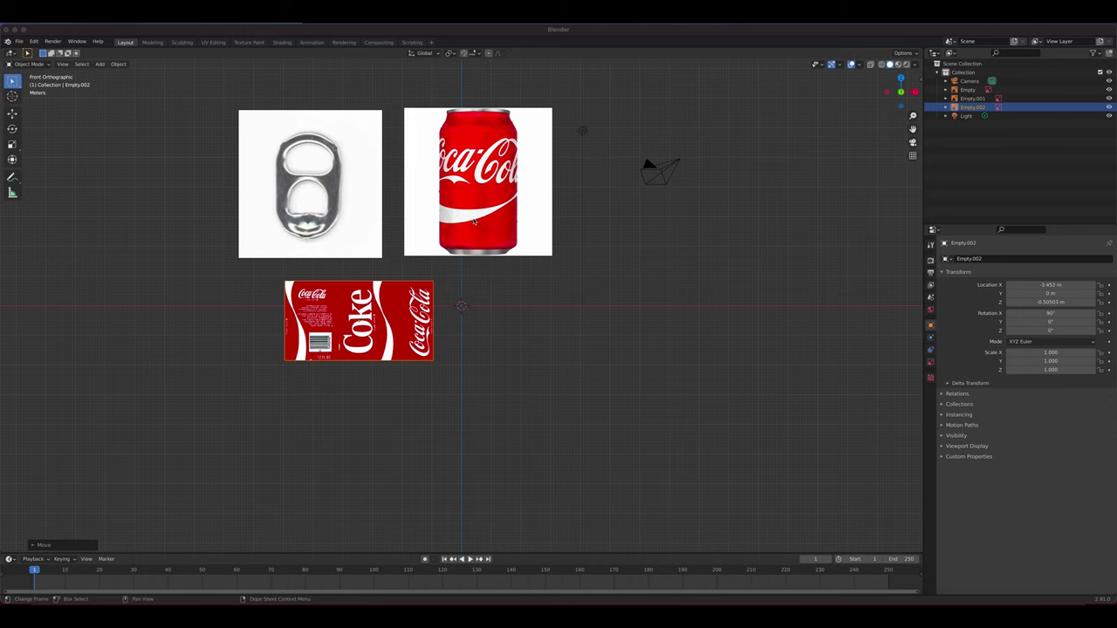
- Delete the Coke label and pull-tab reference images, leaving the can image selected
left_click(388, 288)
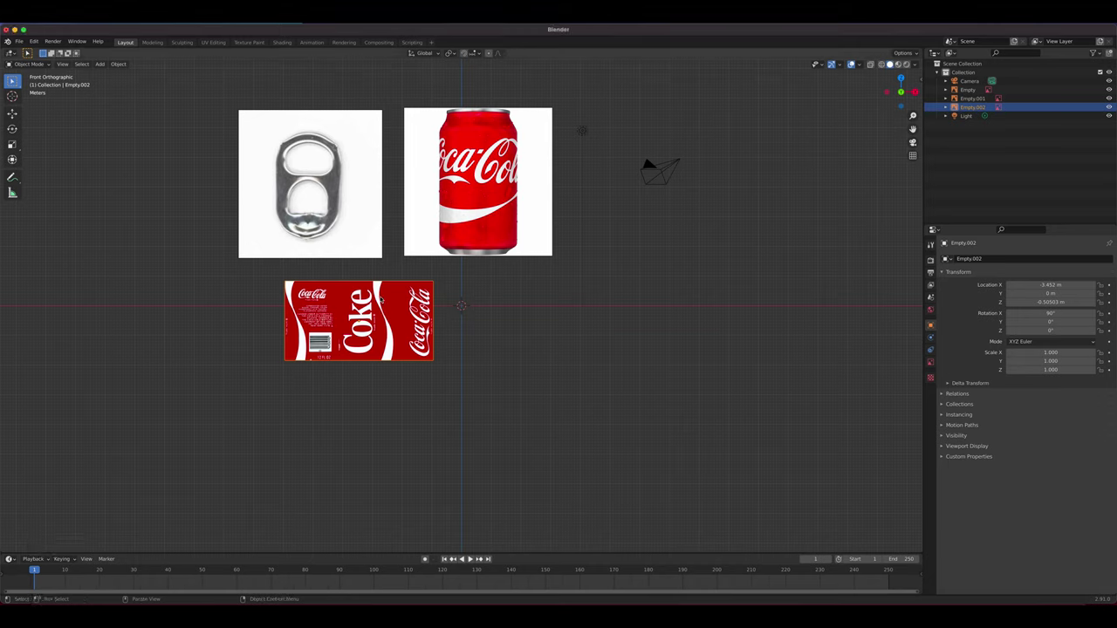
key("Delete")
left_click(356, 236)
key("Delete")
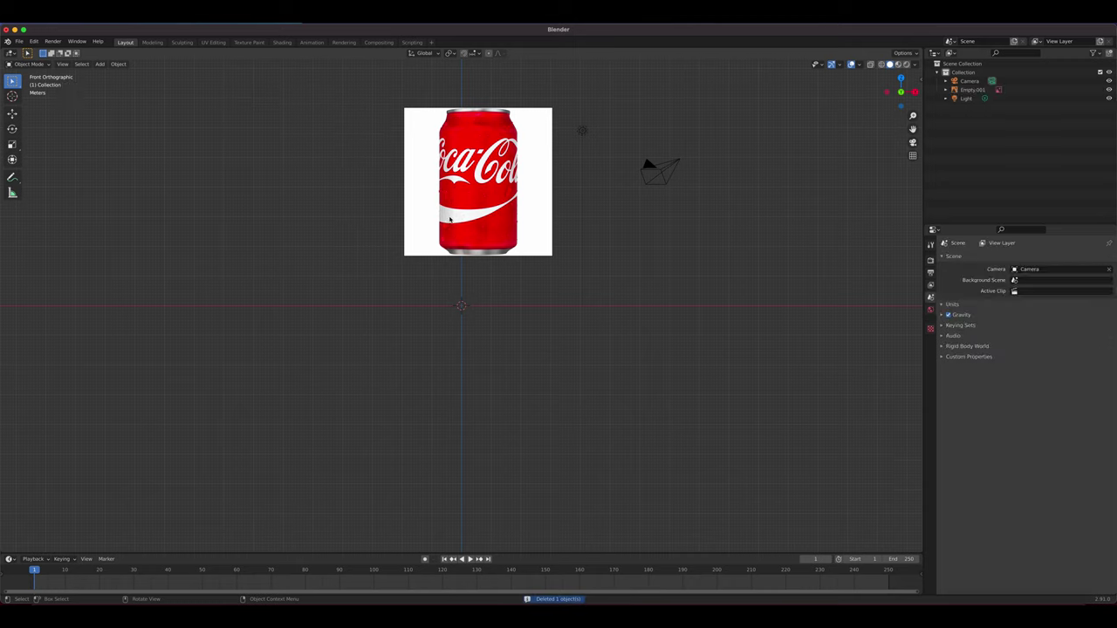
left_click(450, 220)
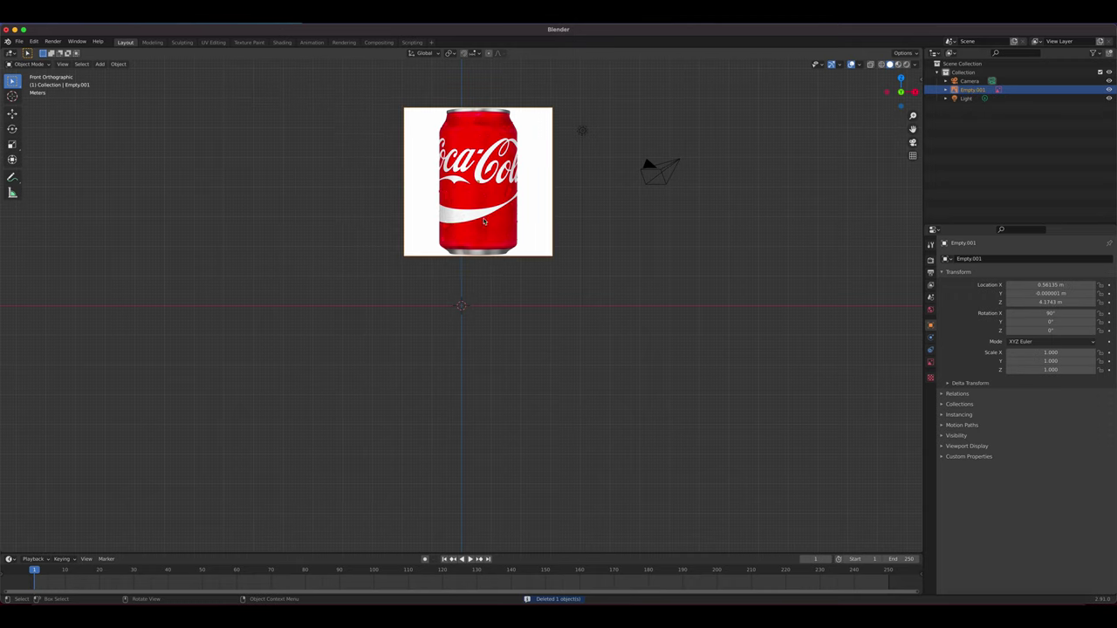
- Open the sidebar, enable the Screencast Keys display, and deselect everything
key("n")
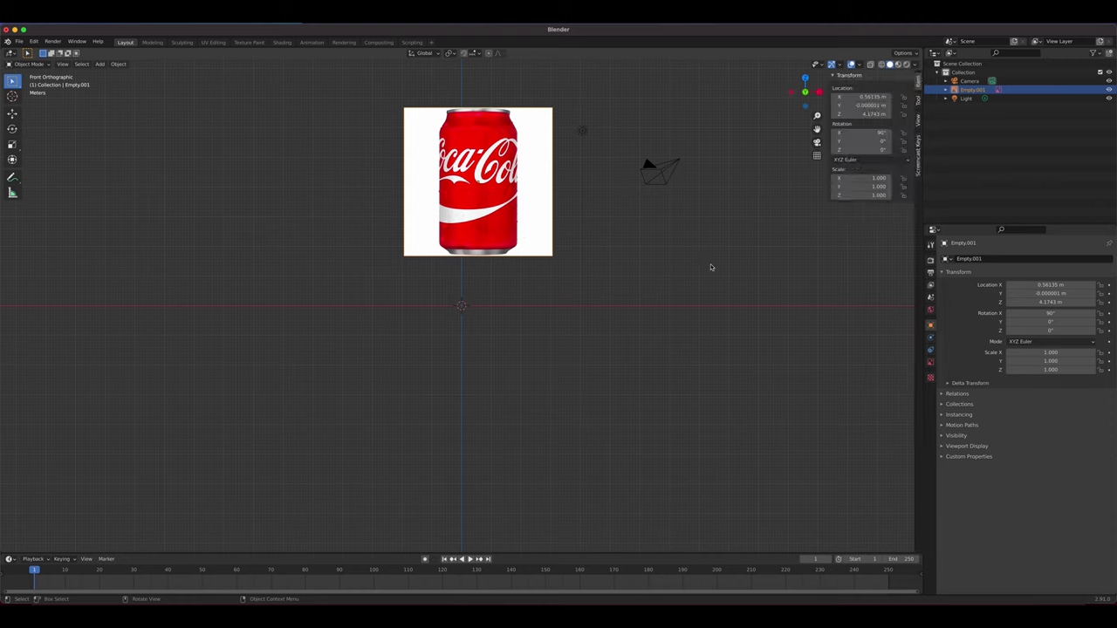
left_click(917, 155)
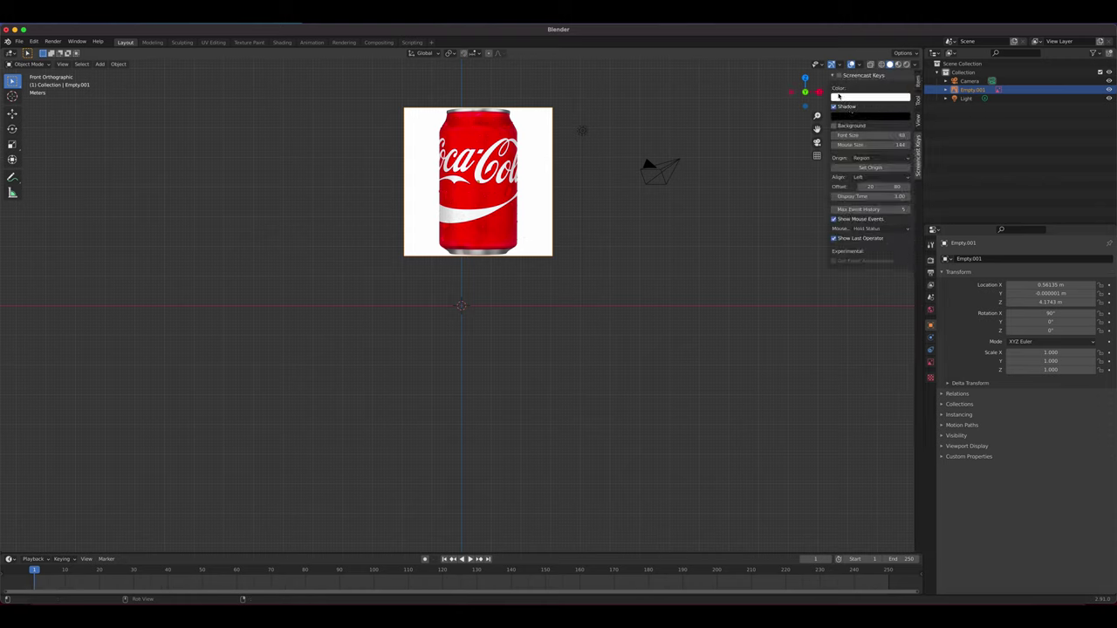
left_click(838, 76)
left_click(725, 300)
scroll(726, 300, "up", 2)
scroll(726, 300, "down", 2)
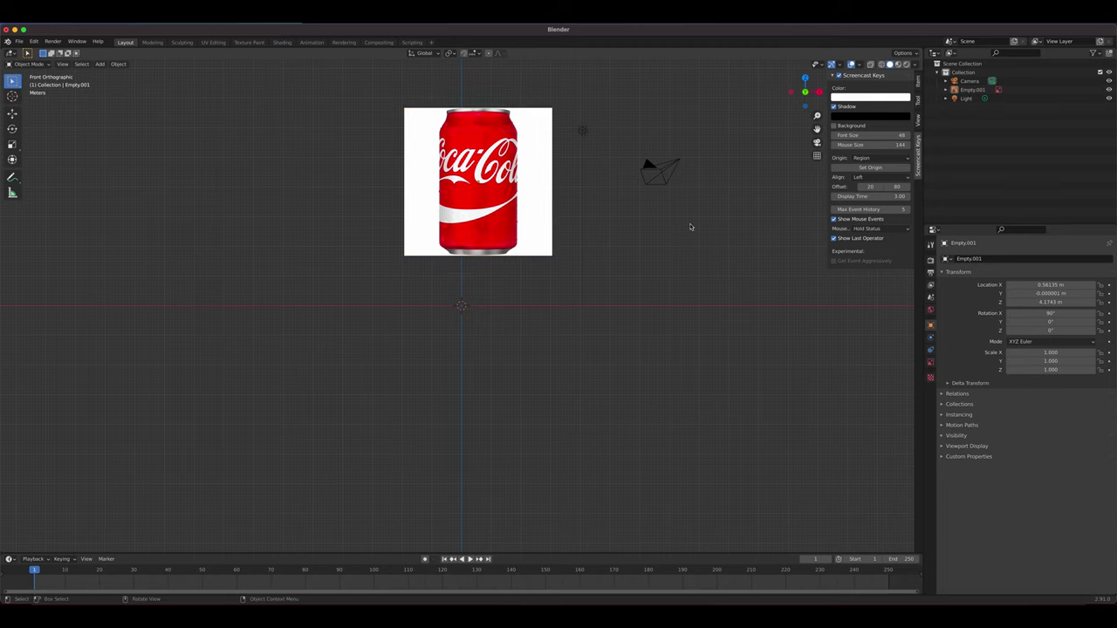
scroll(689, 227, "down", 1)
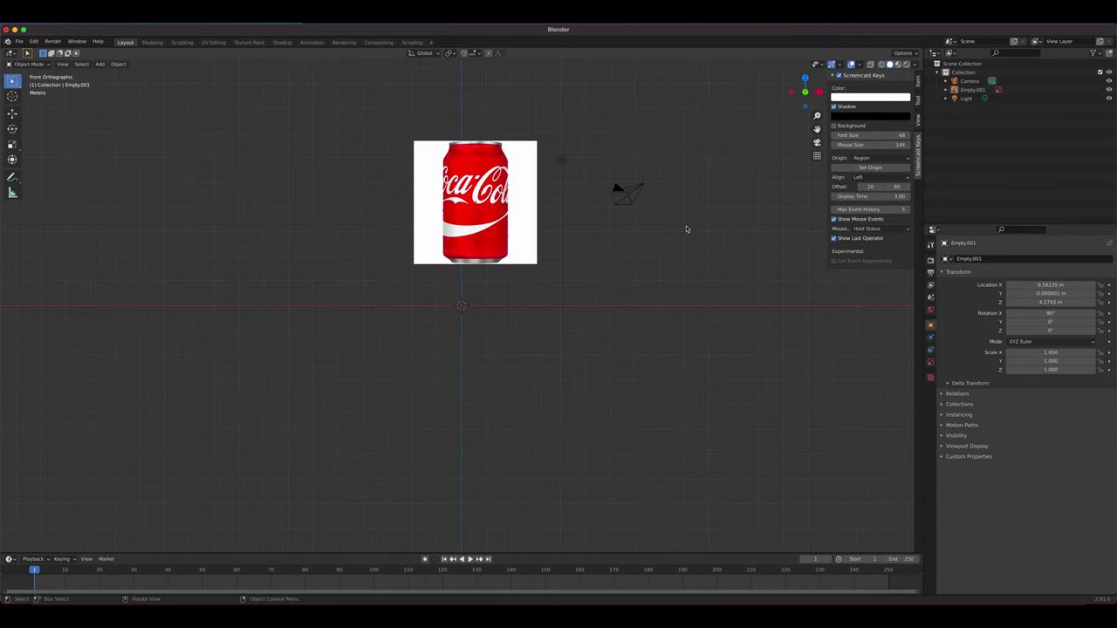
- Switch to the Modeling workspace and enable Screencast Keys there
left_click(152, 42)
key("n")
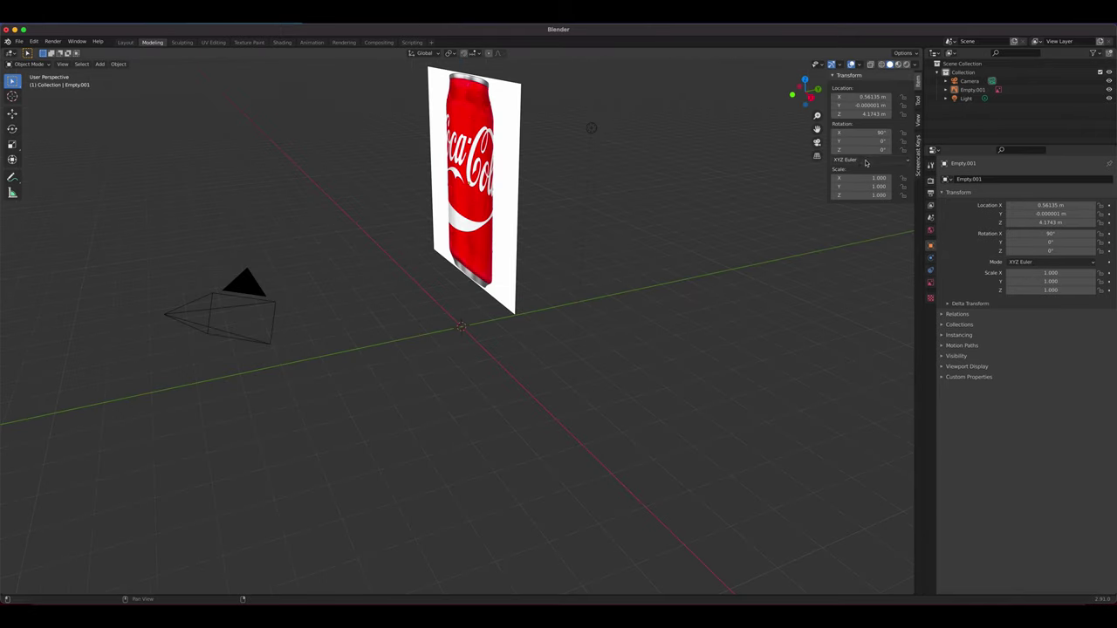
left_click(918, 157)
left_click(839, 75)
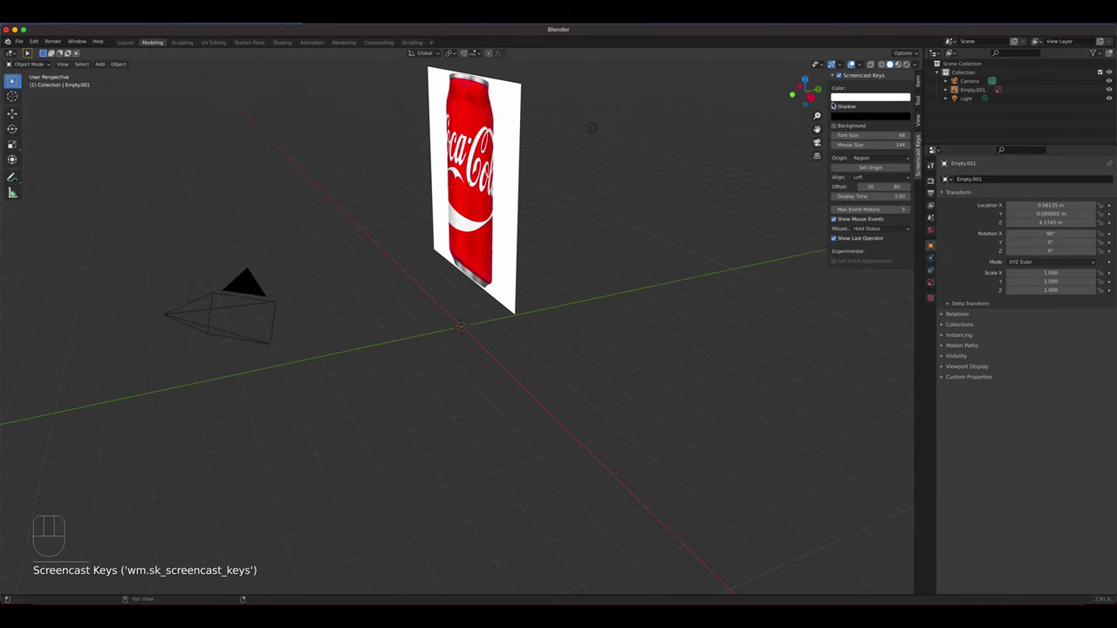
left_click(125, 42)
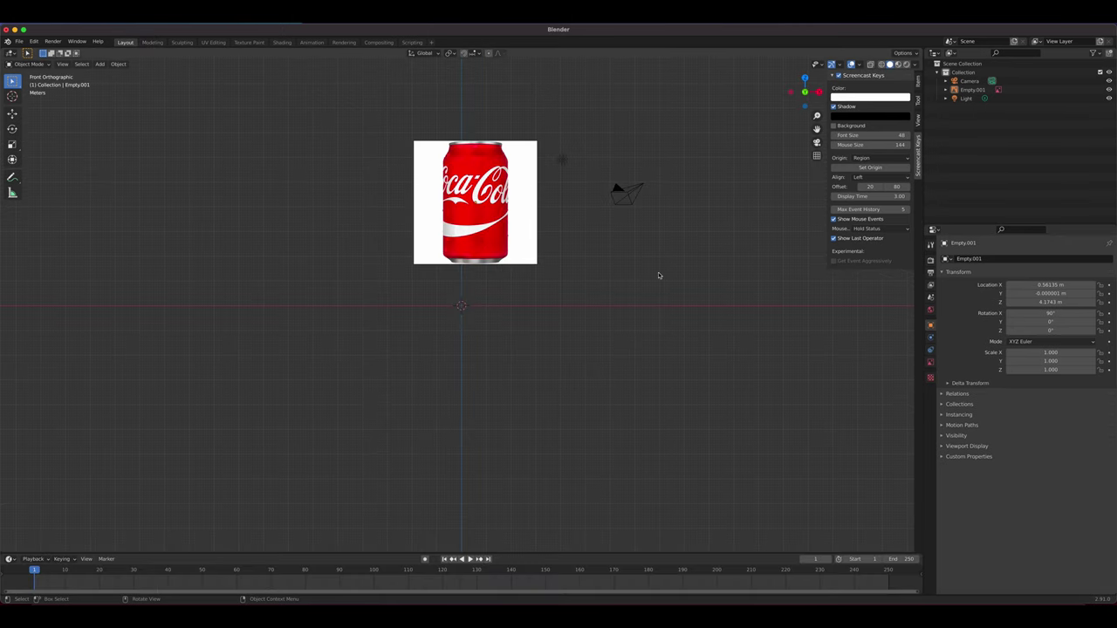
left_click(152, 42)
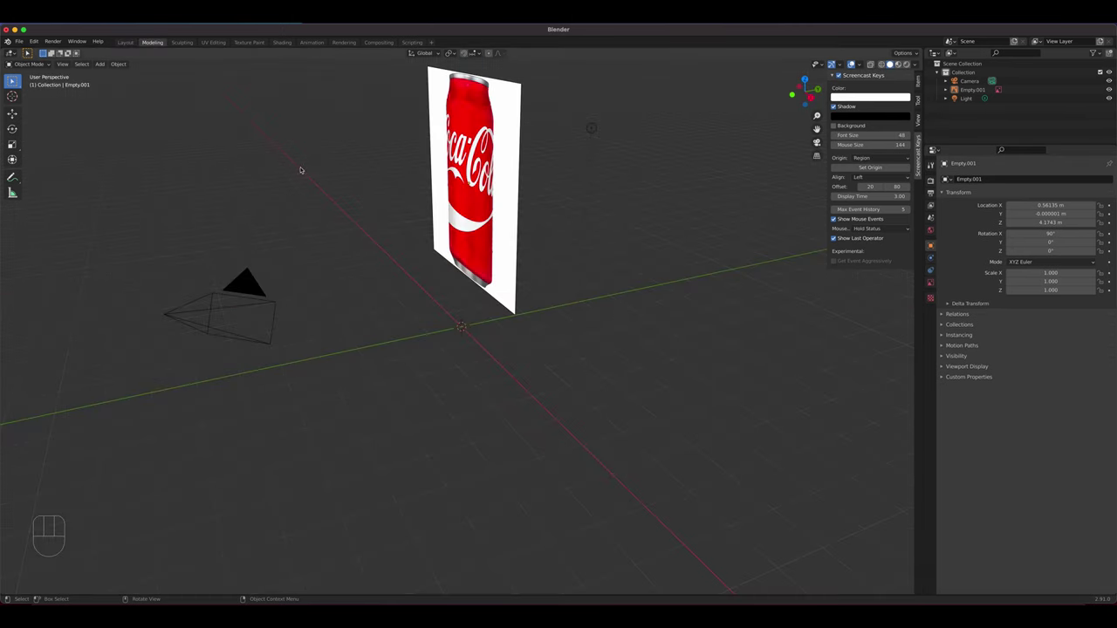
- View the scene from the front and select the Coca-Cola can image to show its transform values
key("KP_1")
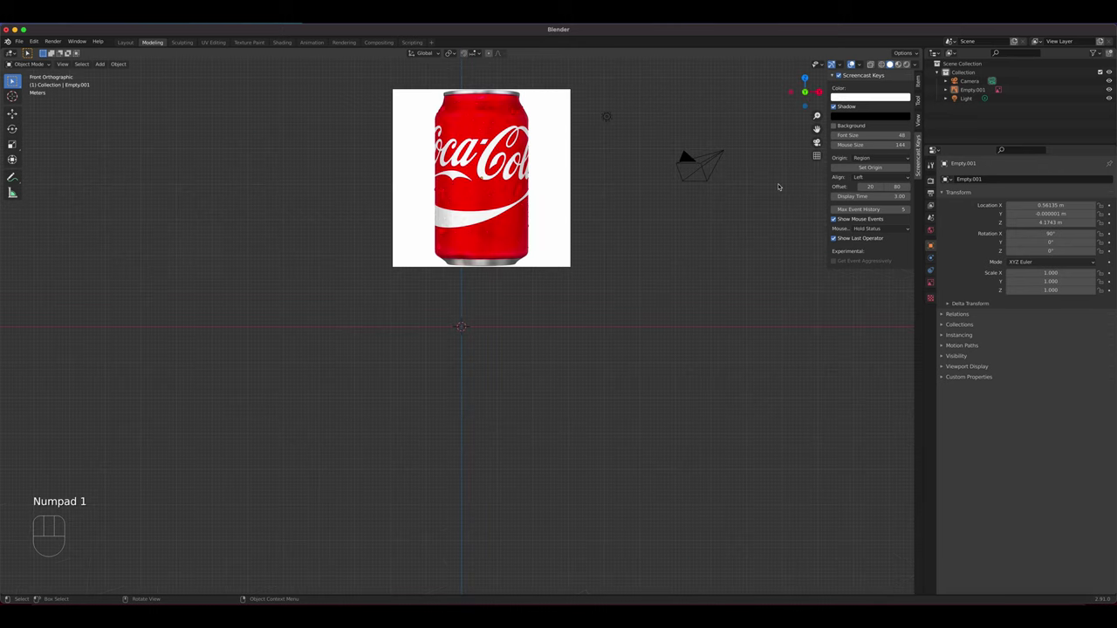
left_click(917, 81)
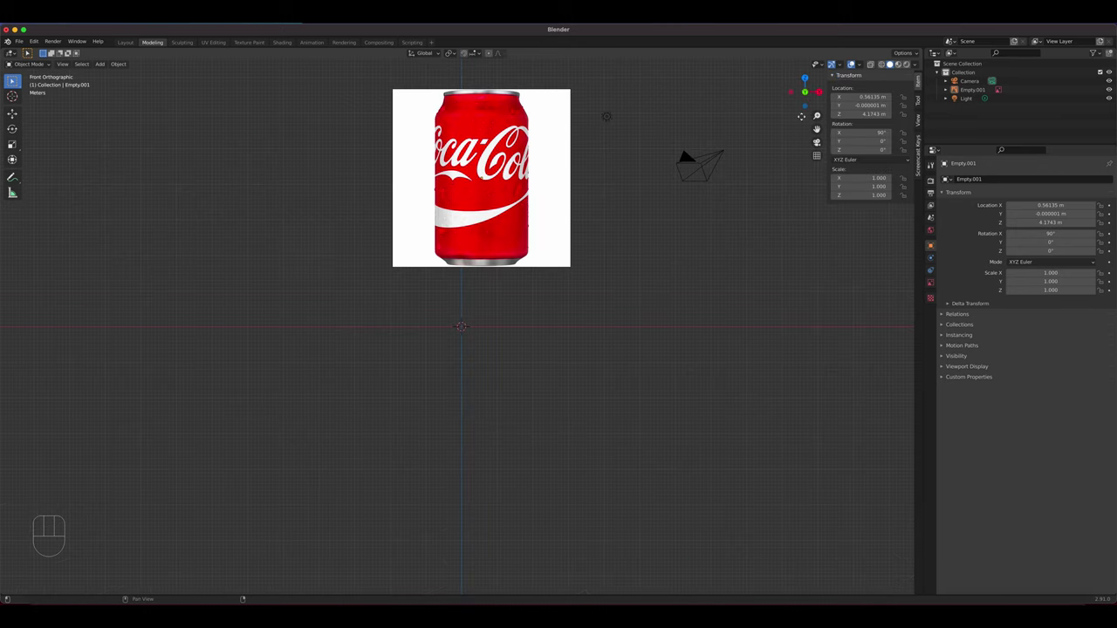
left_click(561, 164)
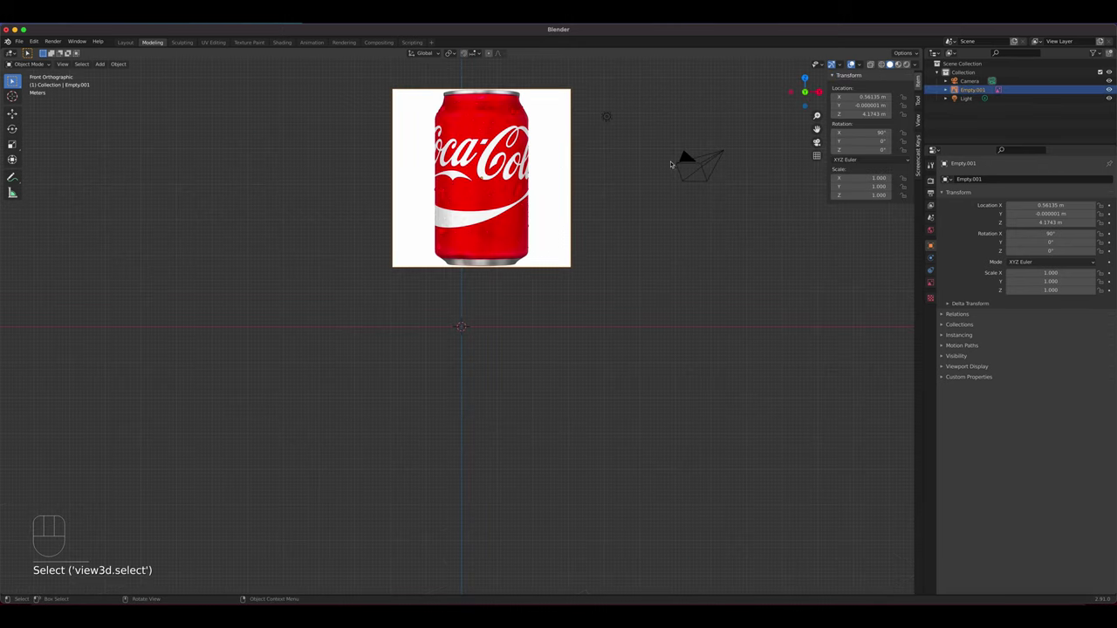
- Set the can image's X, Y and Z location to 0 m
left_click(862, 97)
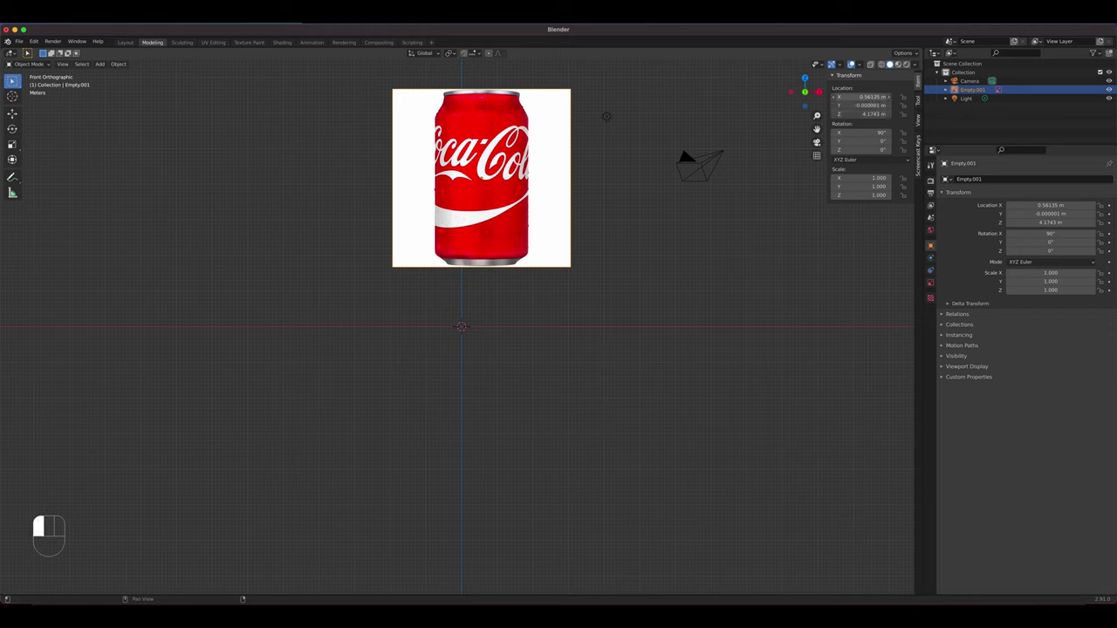
left_click_drag(862, 97, 862, 114)
type("0")
key("Return")
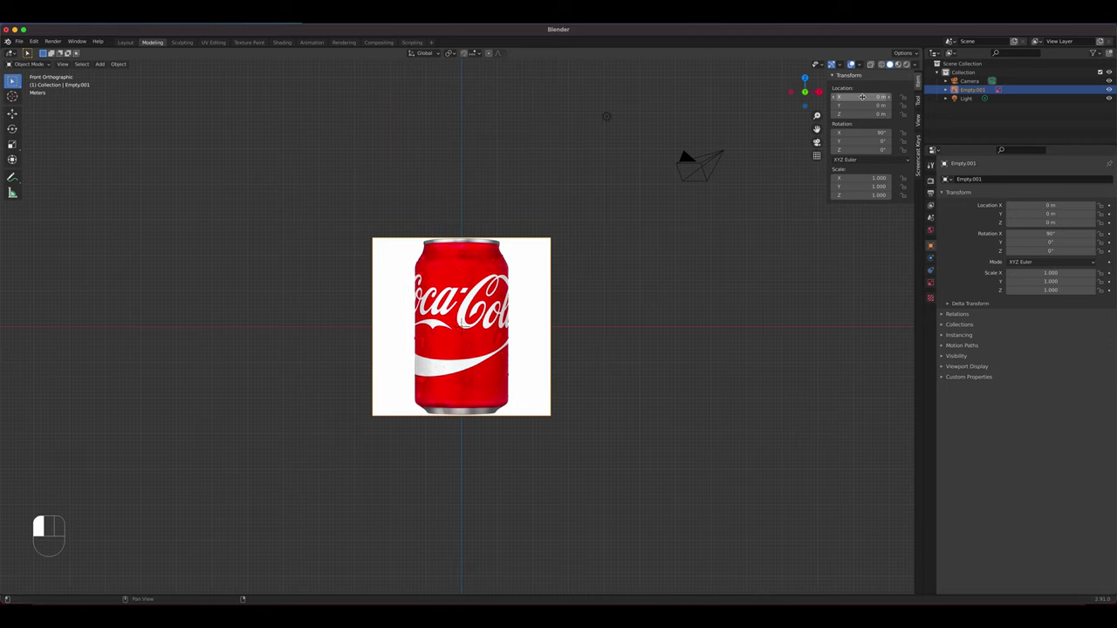
left_click(461, 324)
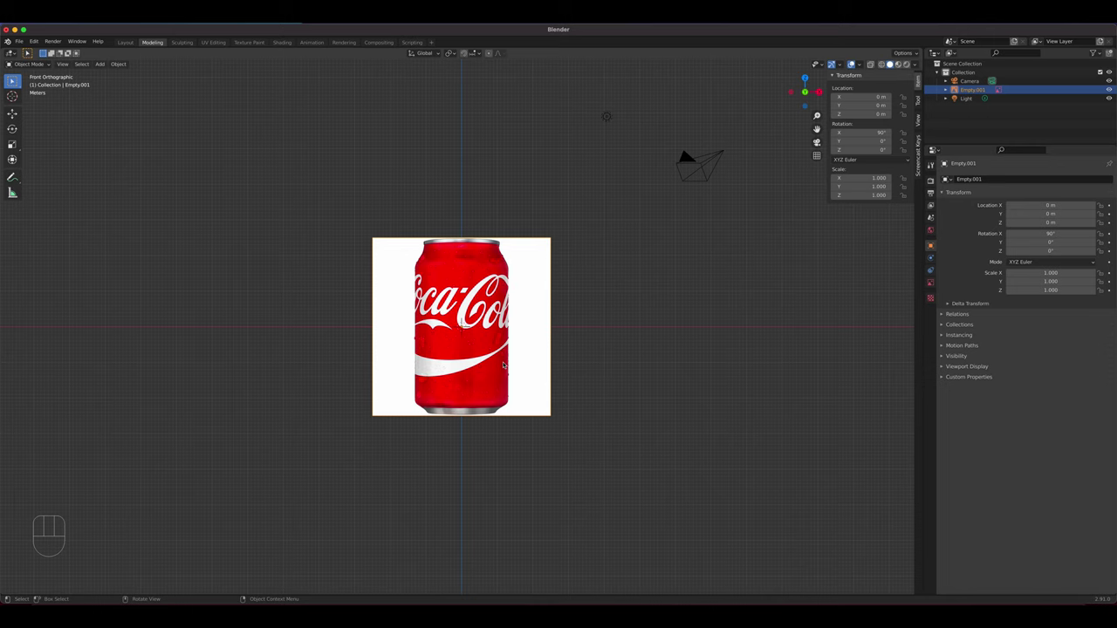
scroll(503, 365, "up", 2)
scroll(503, 365, "up", 1)
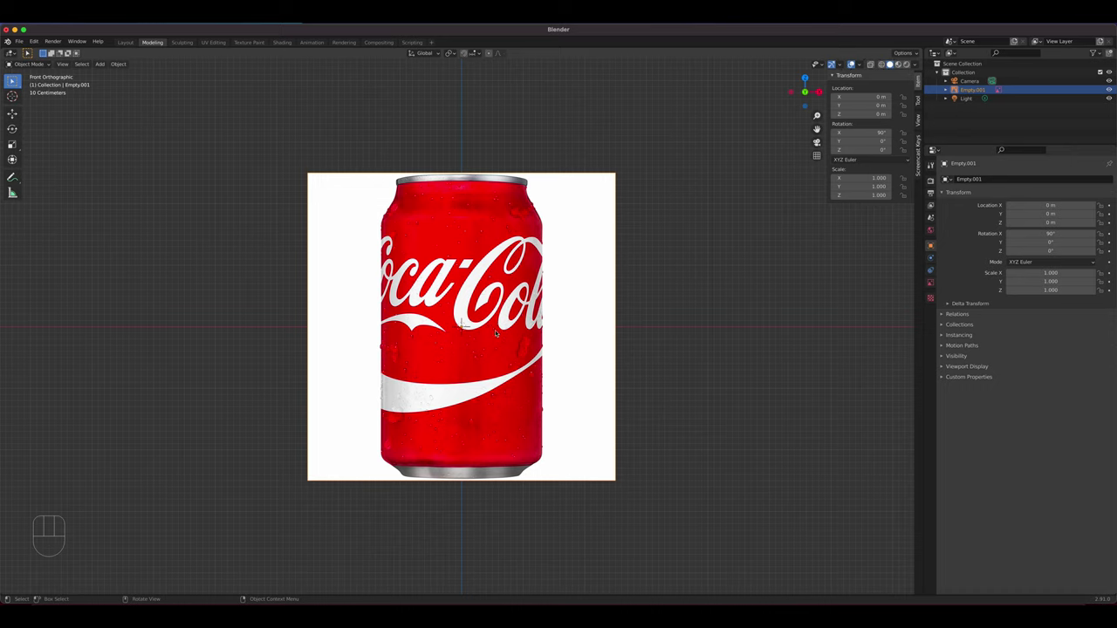
left_click(406, 183)
left_click(498, 473)
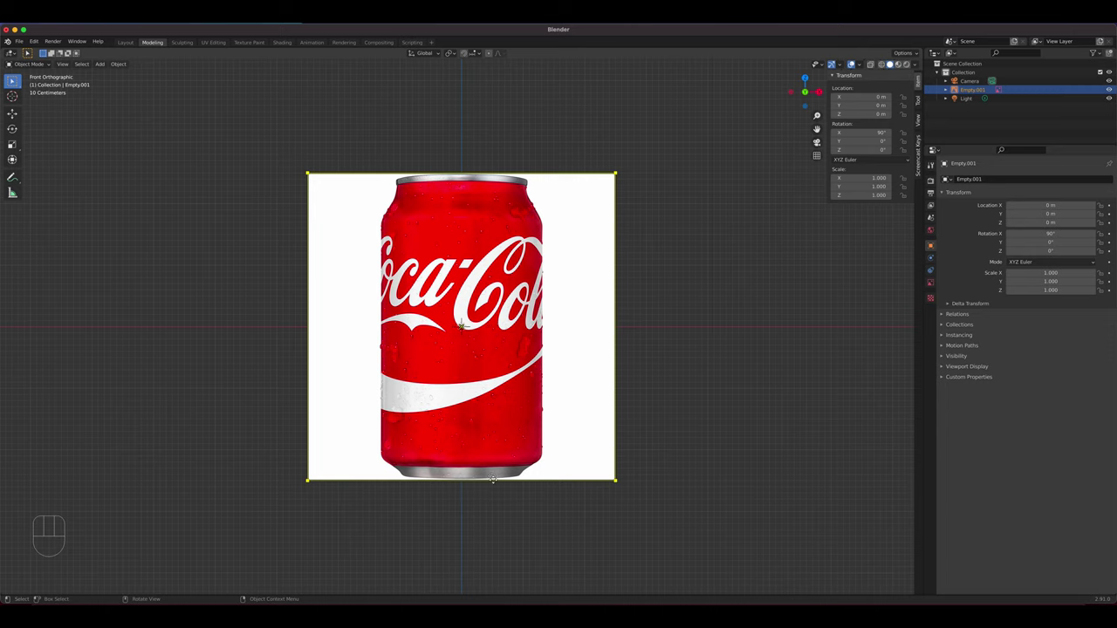
left_click(492, 491)
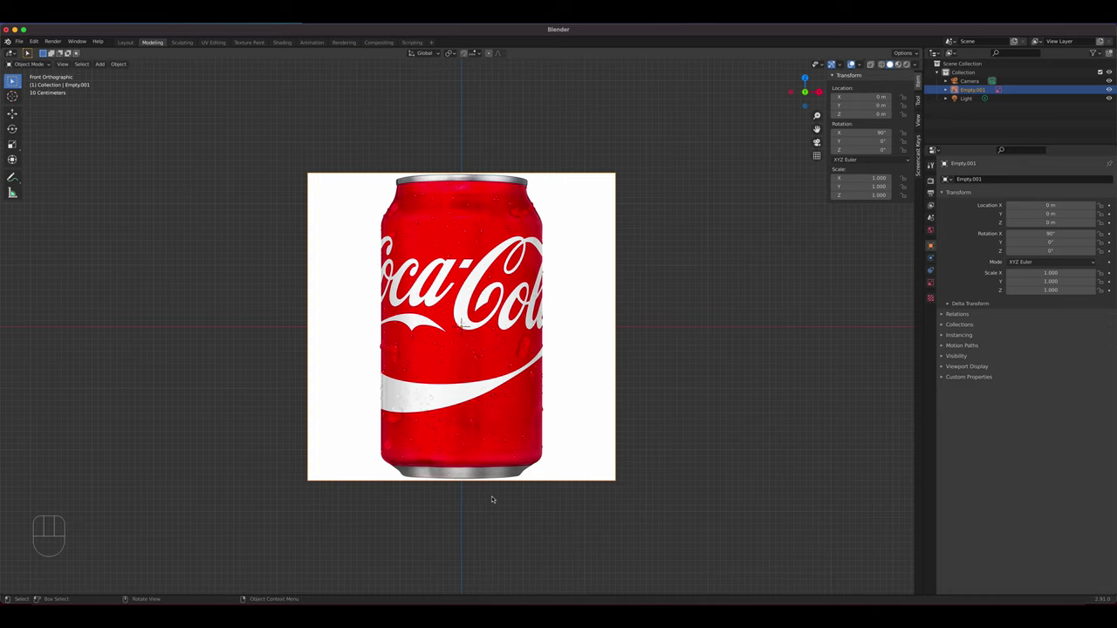
left_click(461, 494)
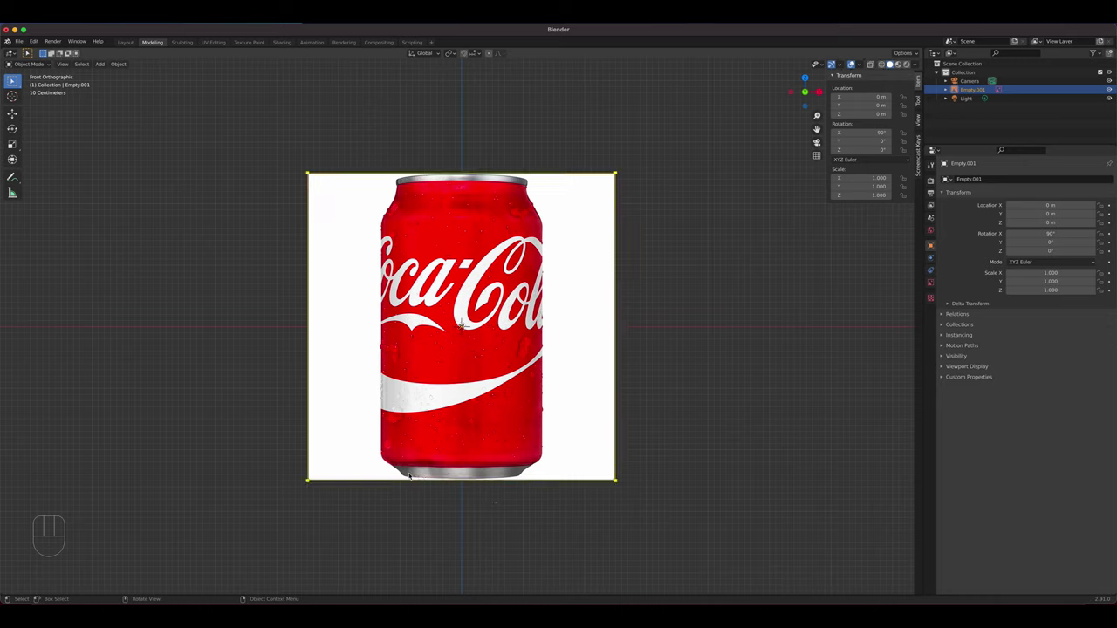
left_click(403, 472)
left_click(458, 478)
left_click(505, 476)
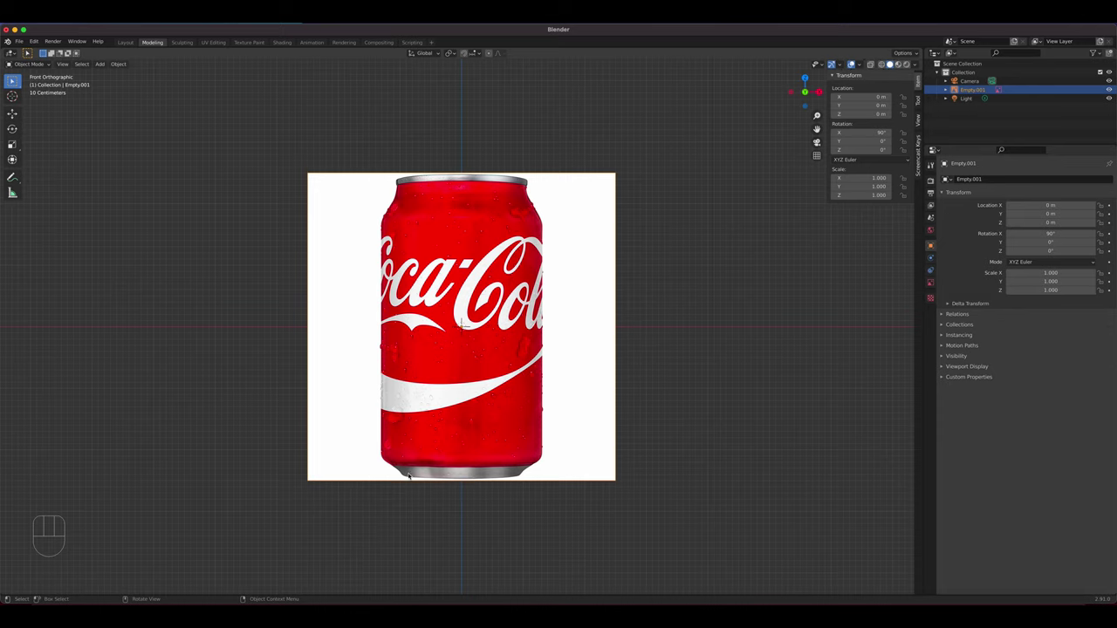
left_click(412, 476)
left_click(425, 469)
left_click(465, 463)
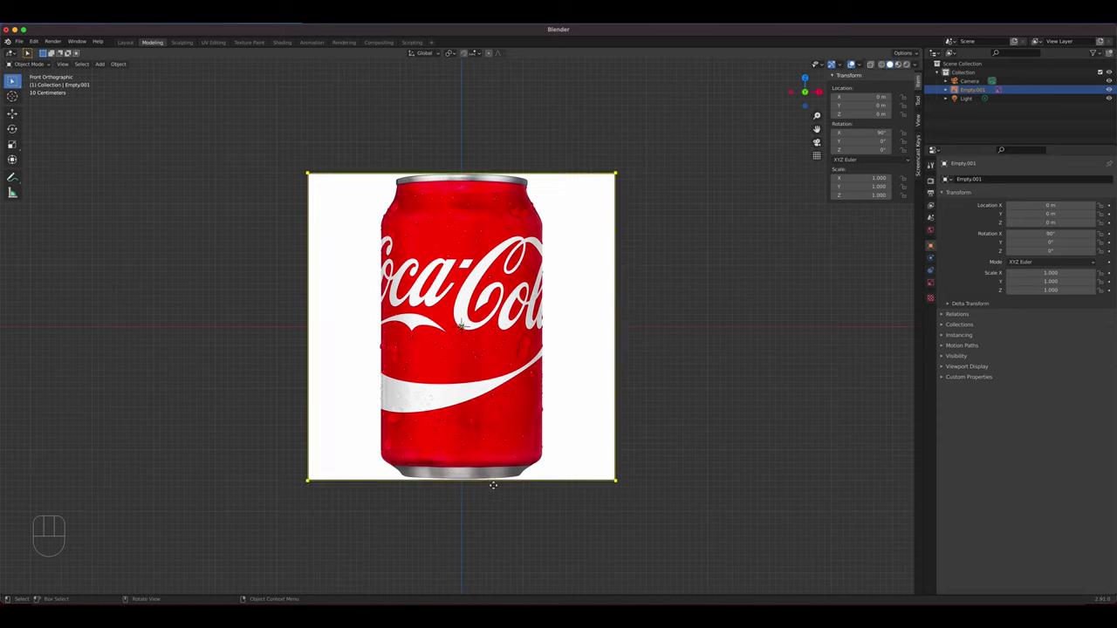
left_click(486, 406)
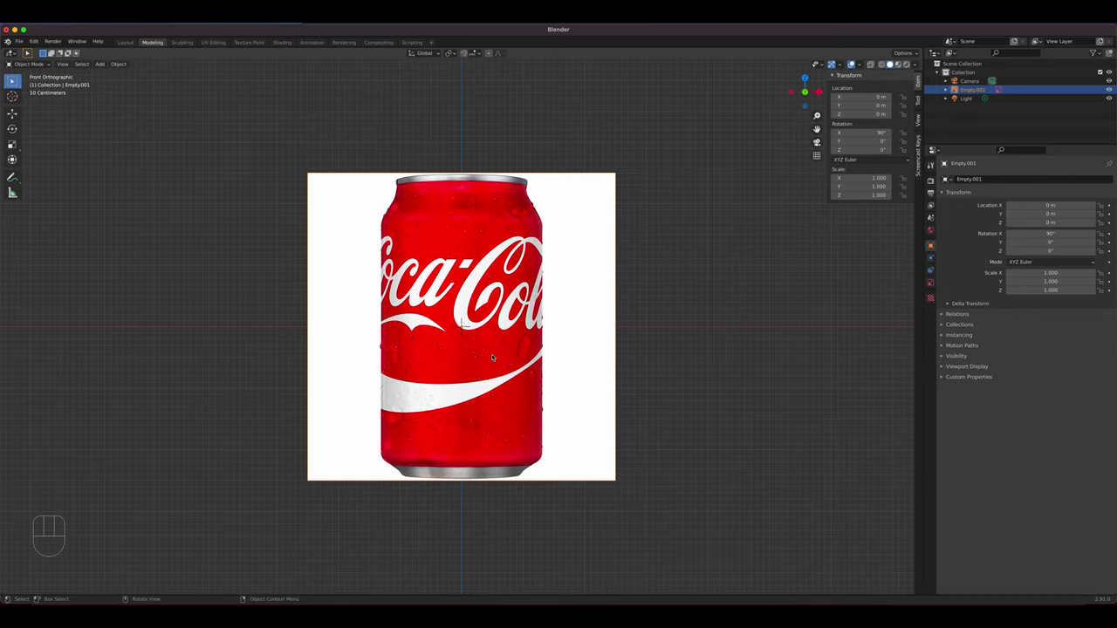
- Add a 2 m cylinder mesh at the origin, zoom in, and select the can image
key("shift")
left_click(100, 63)
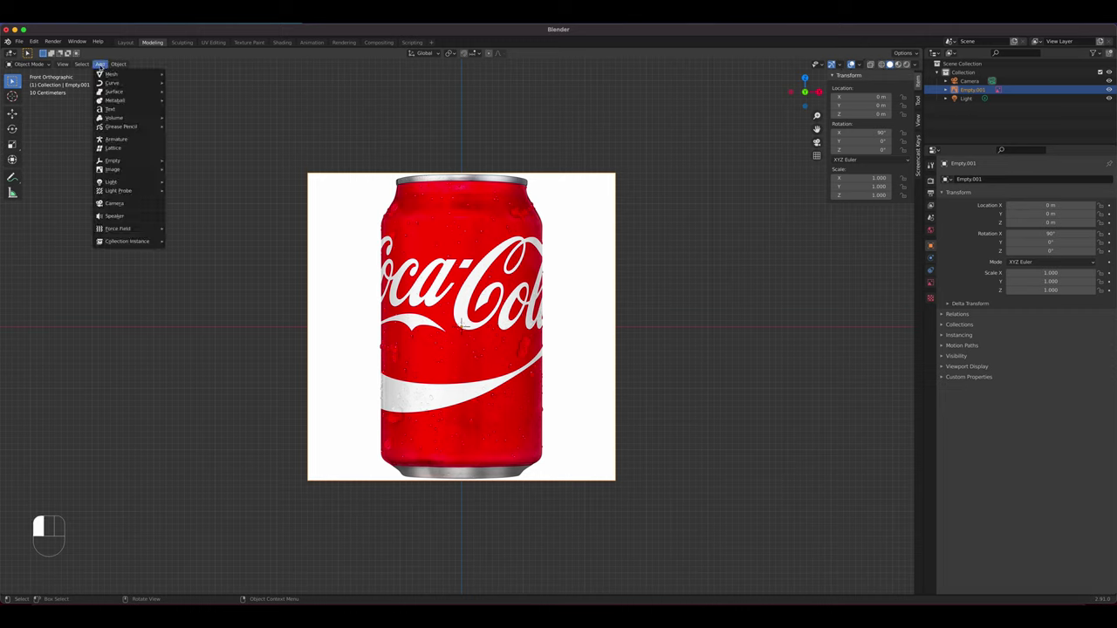
mouse_move(165, 75)
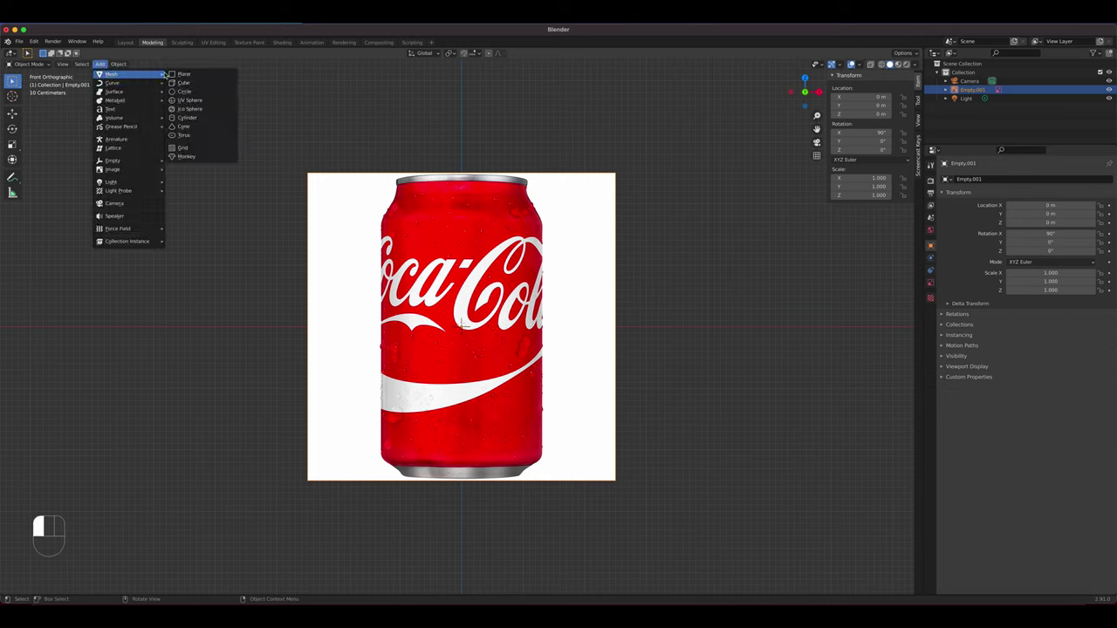
left_click(197, 117)
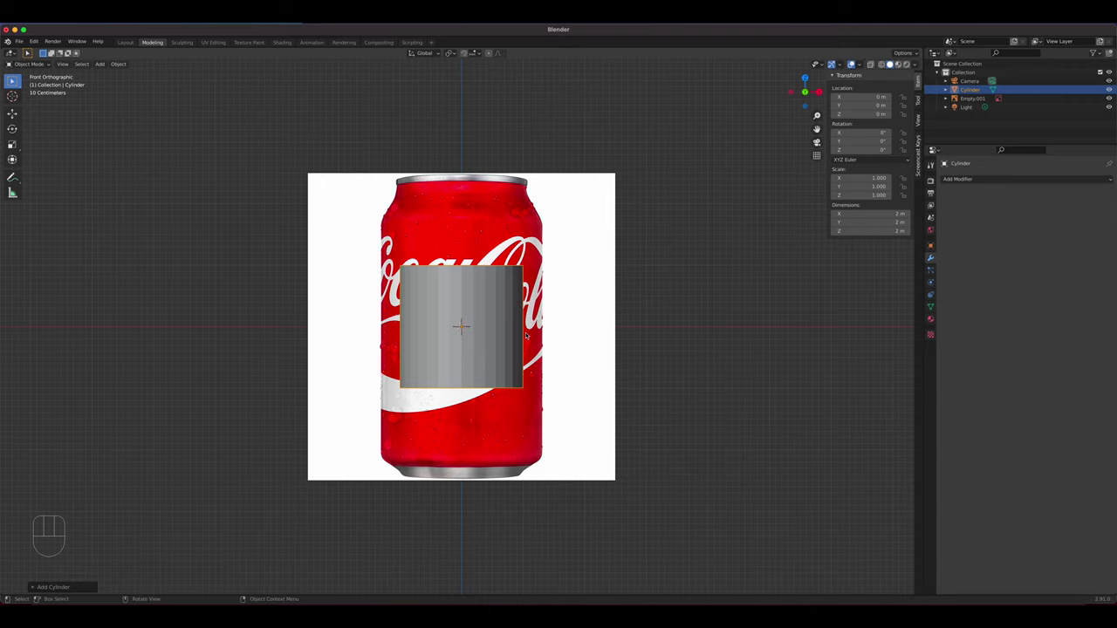
scroll(526, 336, "up", 1)
scroll(526, 336, "up", 1)
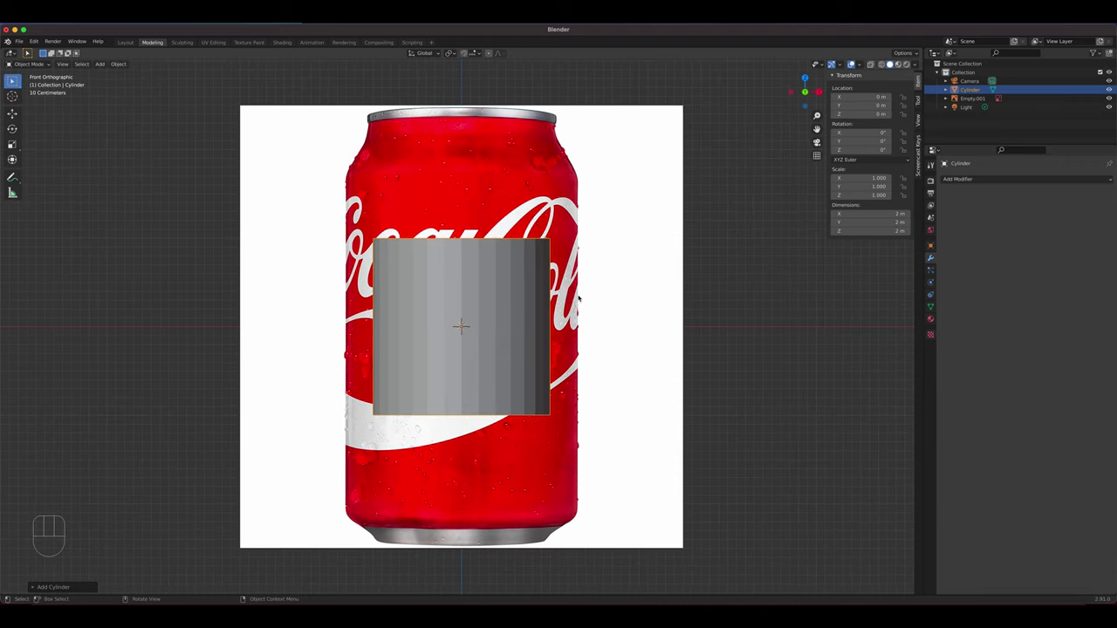
left_click(572, 278)
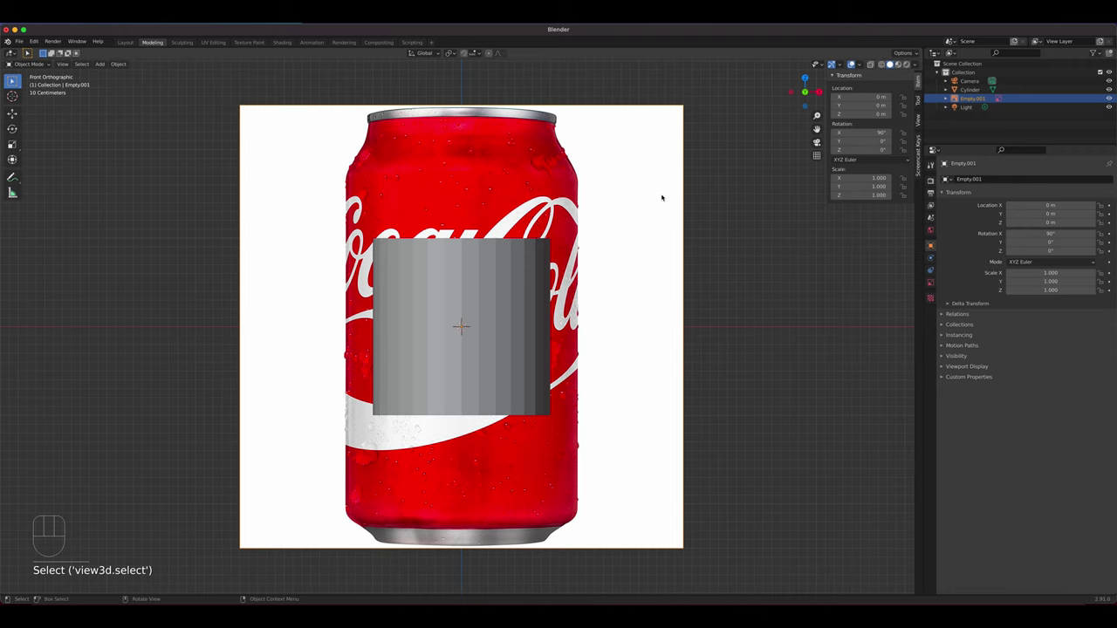
- Scale the can reference image to 0.761 so its width matches the cylinder, then select the cylinder
key("s")
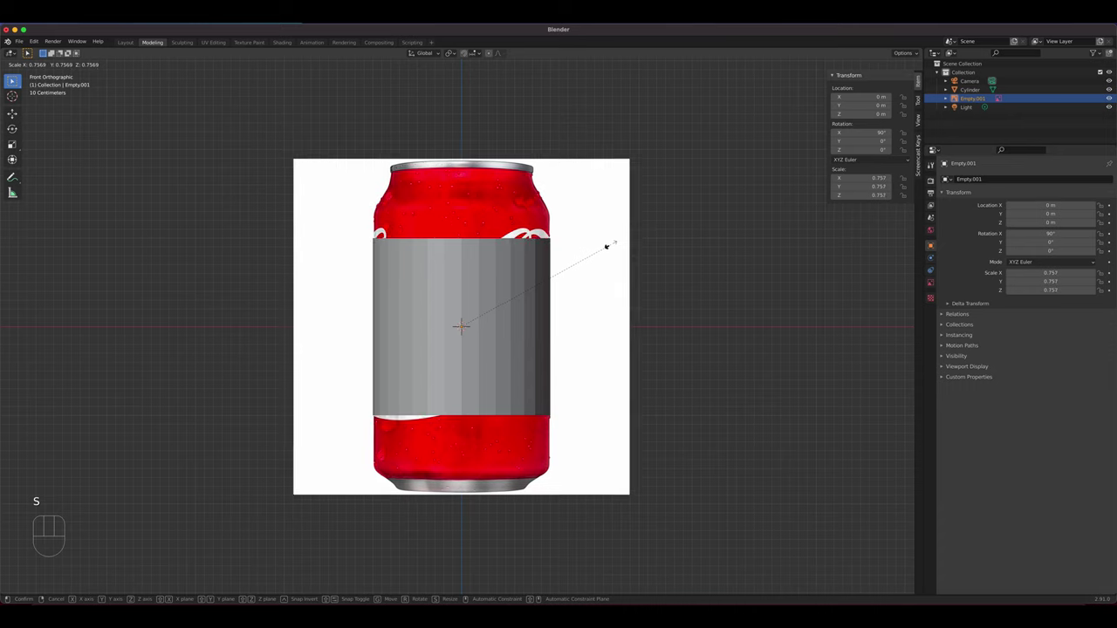
left_click(613, 247)
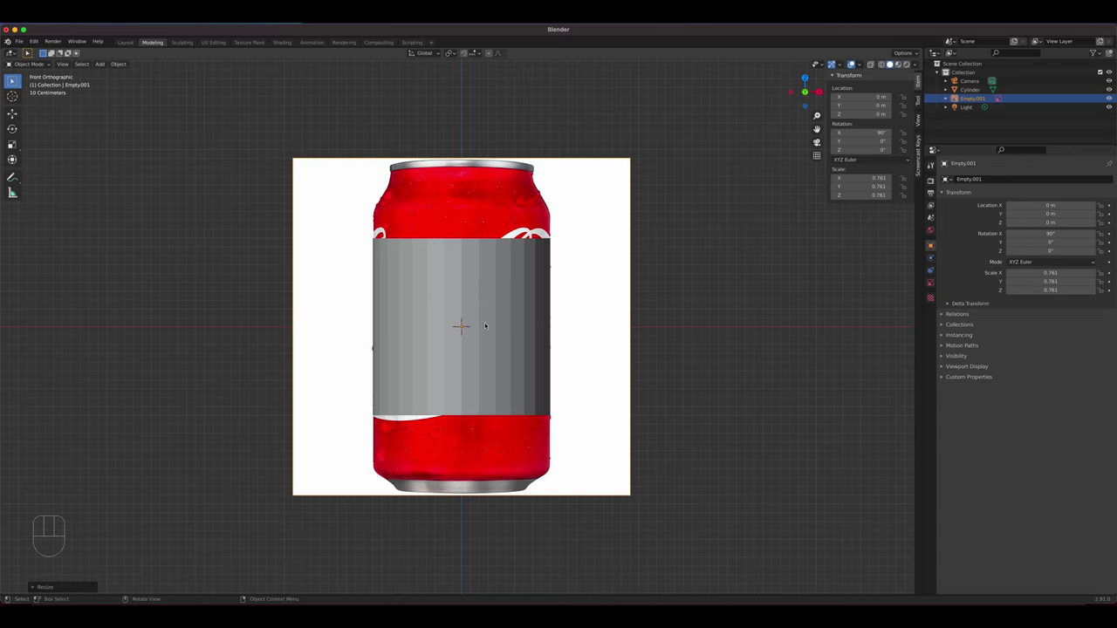
left_click(450, 293)
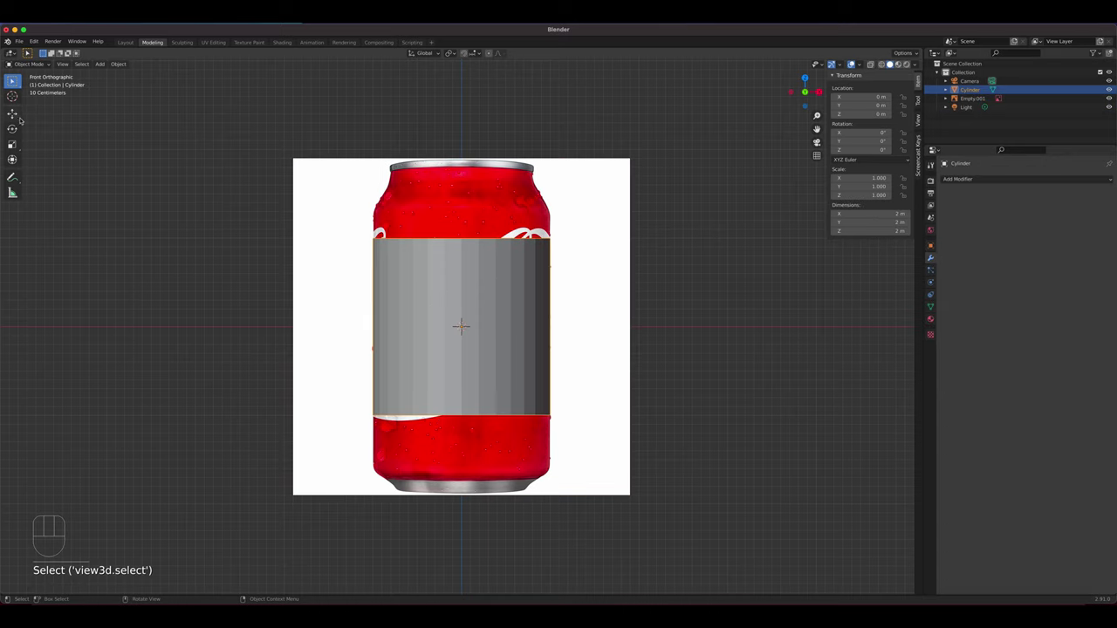
- Stretch the cylinder to Z scale 1.782 (3.56 m tall) and turn on X-Ray
left_click(10, 144)
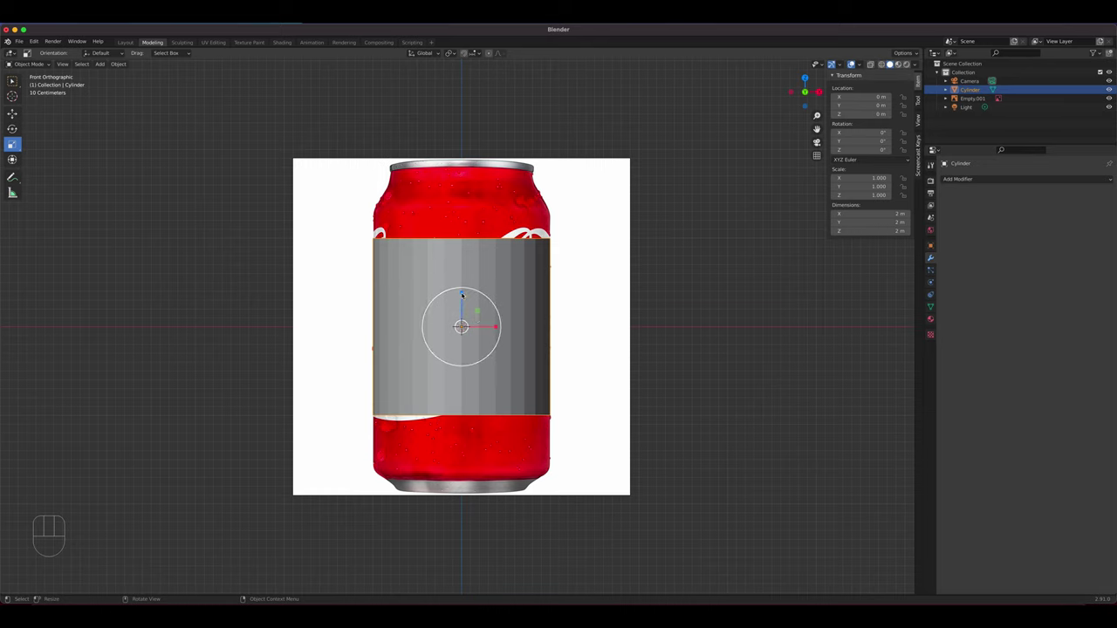
left_click_drag(462, 295, 466, 267)
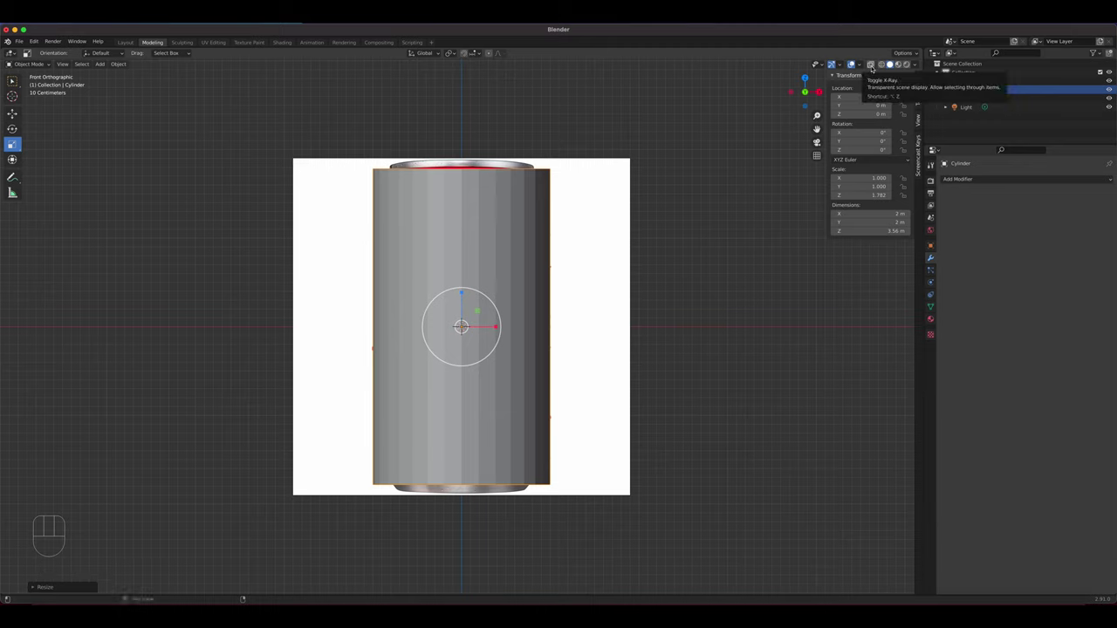
key("alt+z")
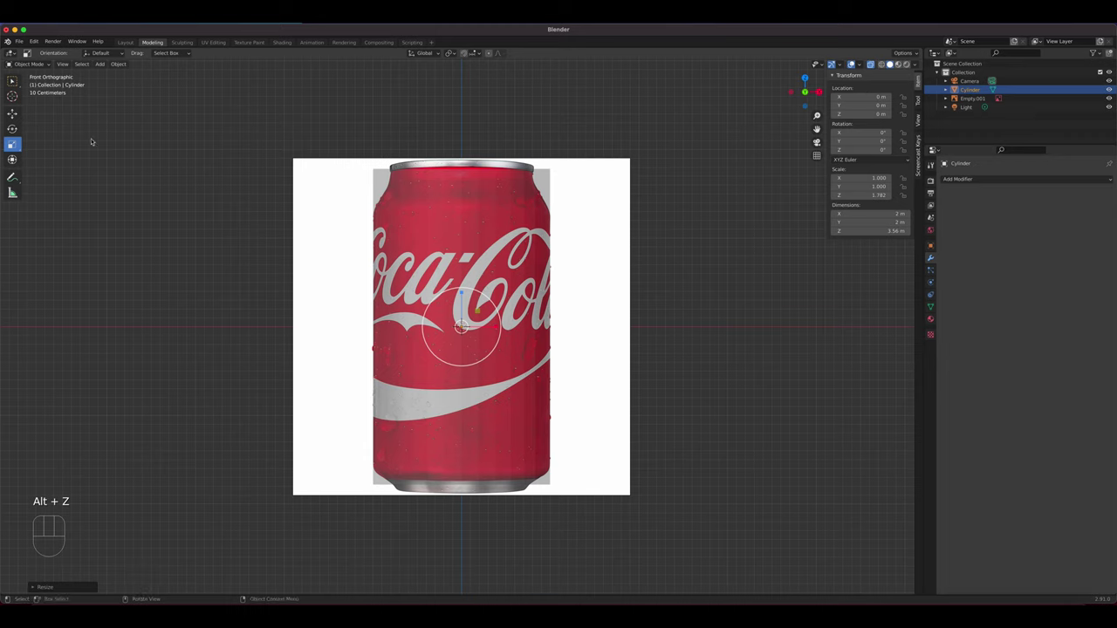
- Move the cylinder up to Z 0.0246 m to align it with the can
left_click(12, 113)
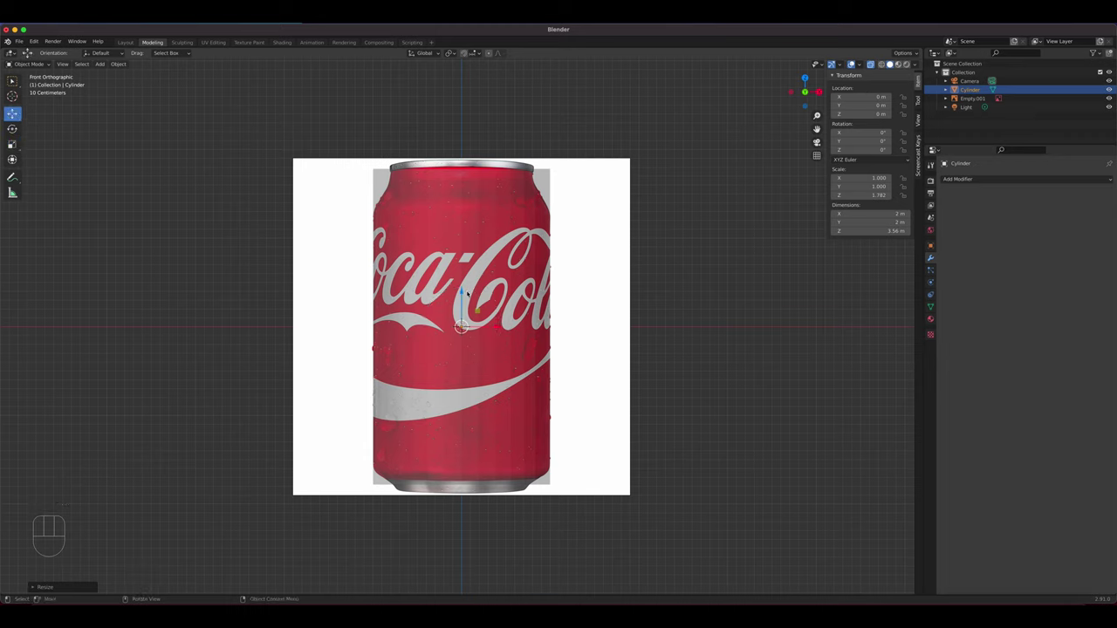
left_click_drag(467, 295, 460, 289)
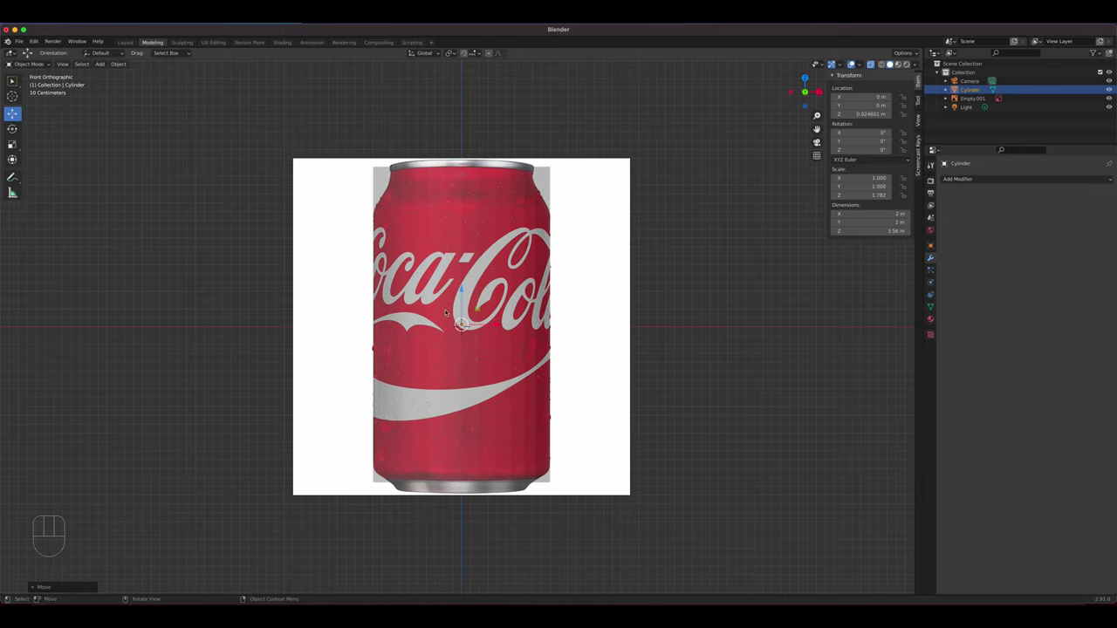
key("shift+a")
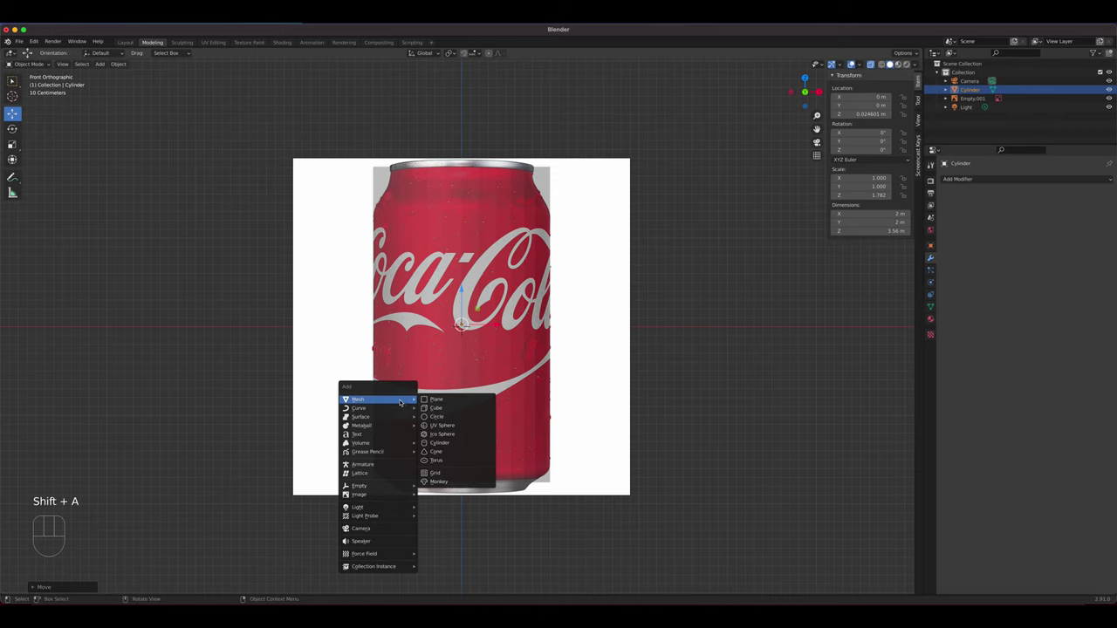
left_click(445, 442)
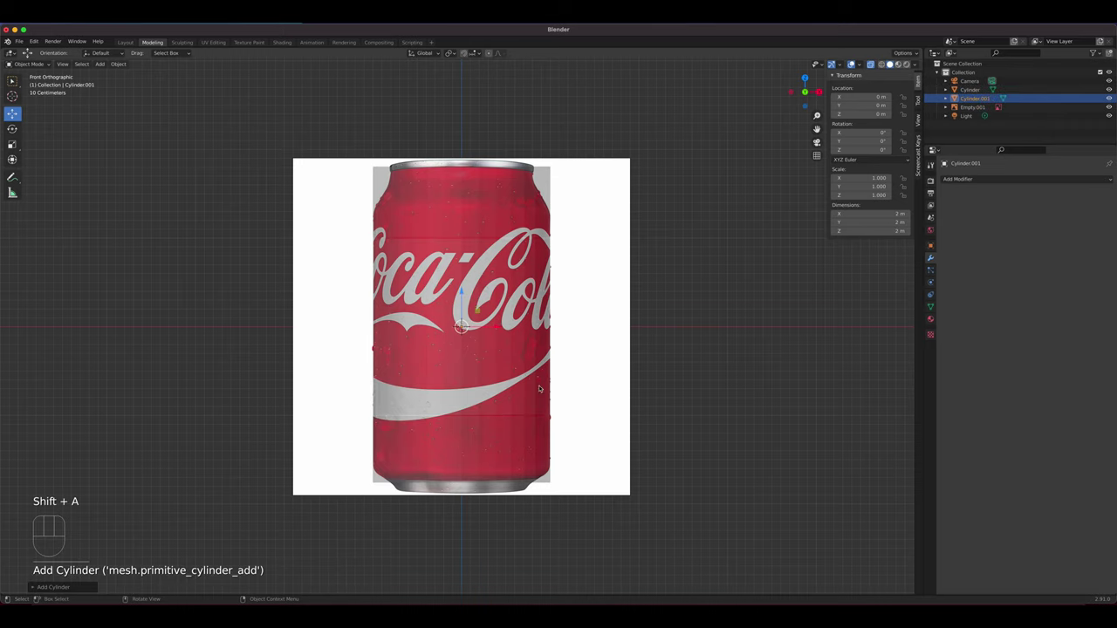
left_click(33, 589)
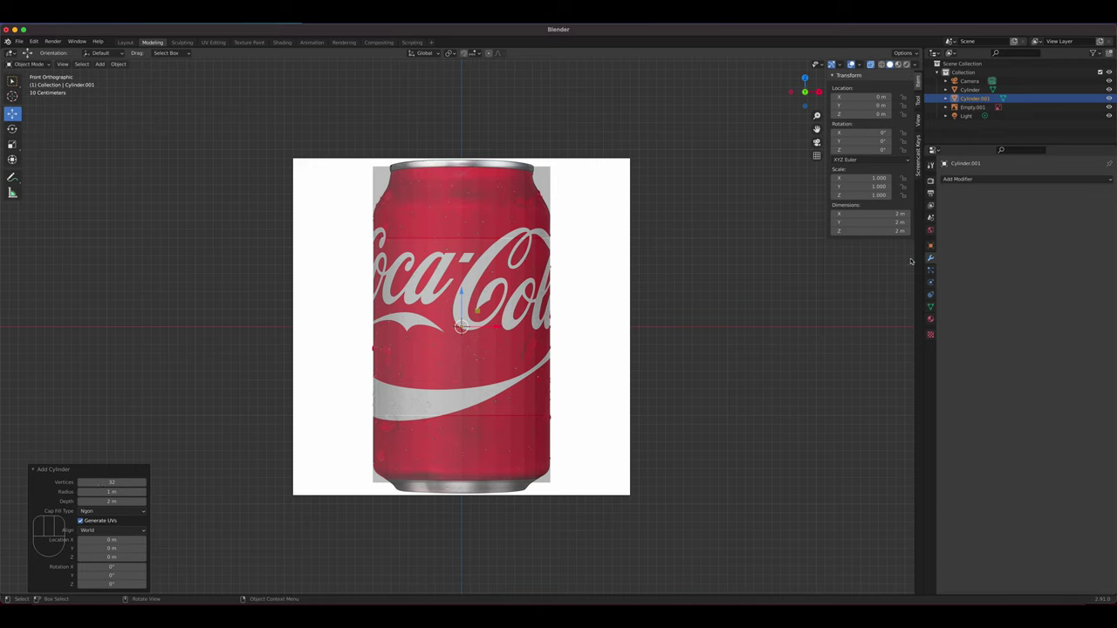
left_click(977, 99)
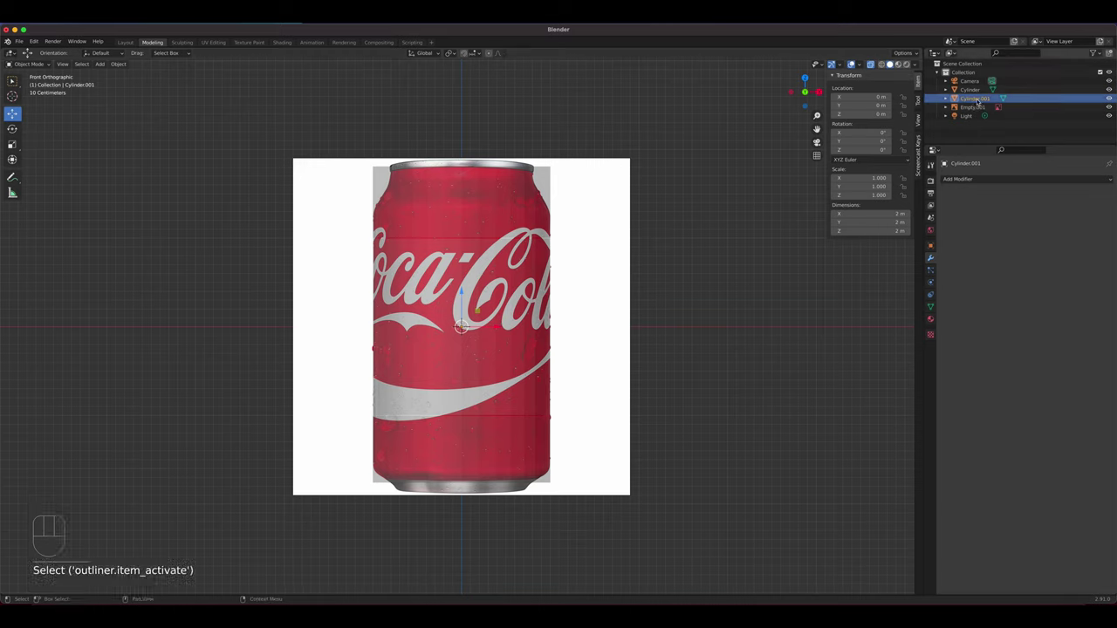
key("Delete")
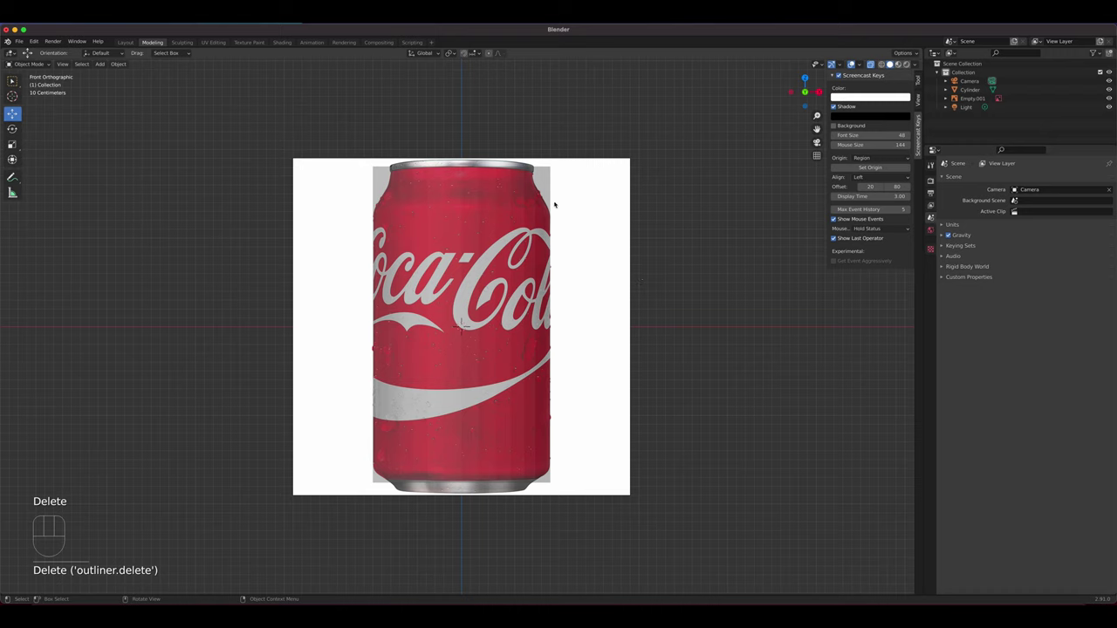
- Reselect the cylinder and turn off X-Ray so it displays solid
left_click(545, 196)
left_click(531, 223)
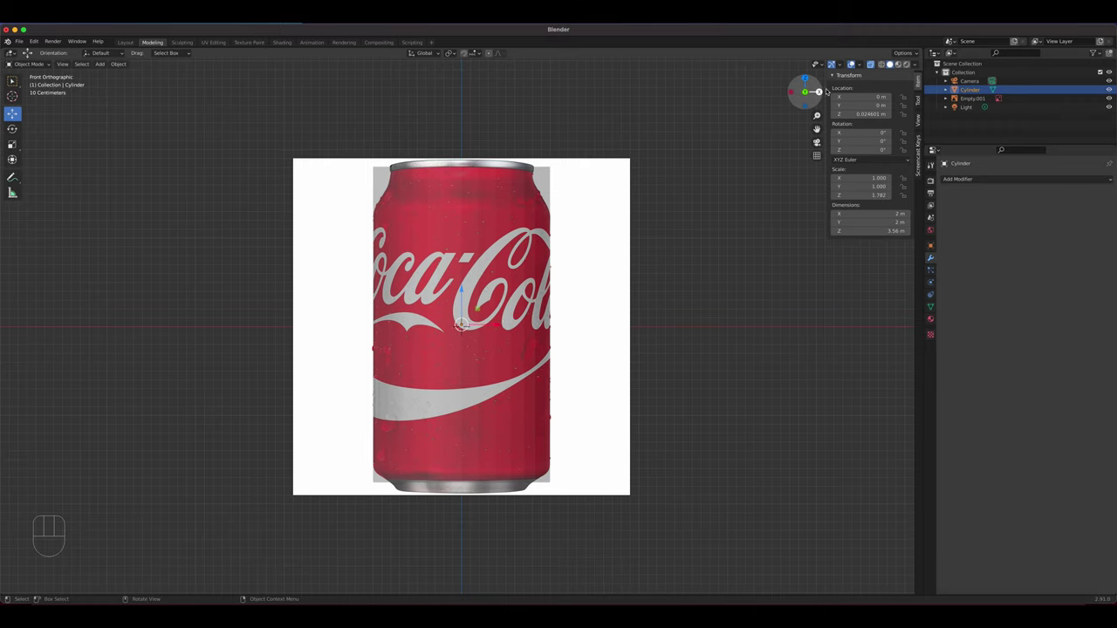
left_click(870, 65)
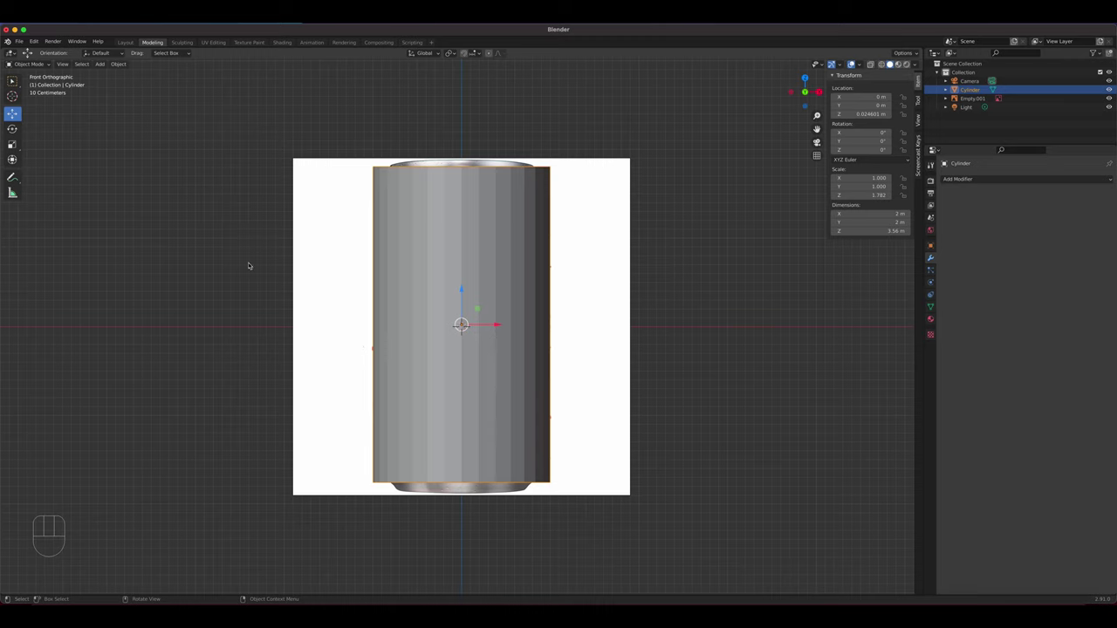
left_click(29, 64)
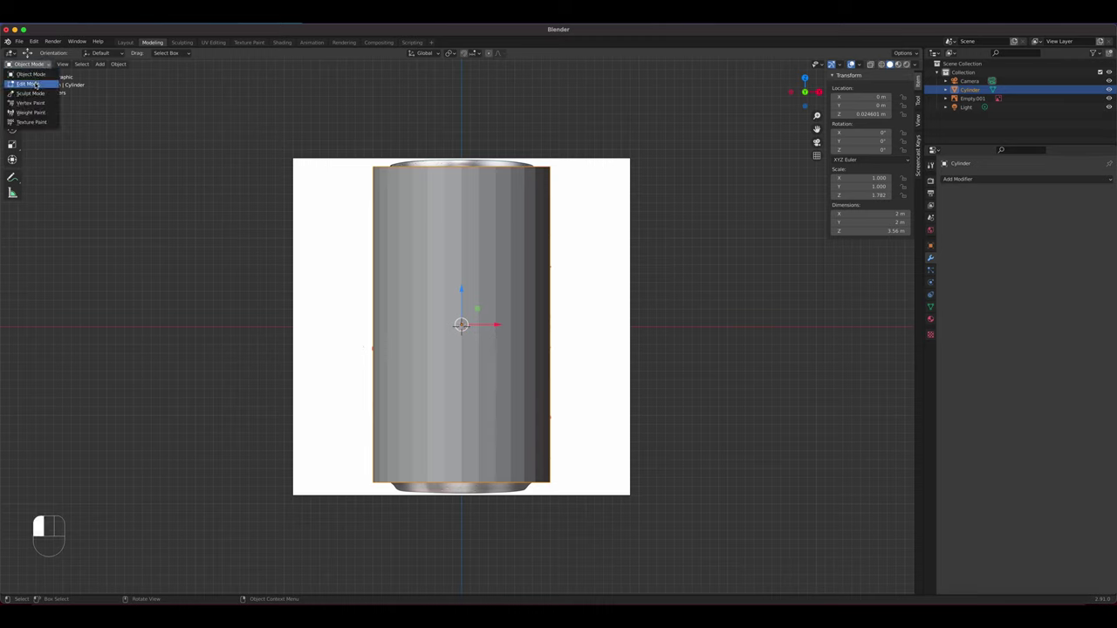
- Enter Edit Mode on the cylinder, use face select, and select only its top face
left_click(33, 84)
key("Tab")
key("Tab")
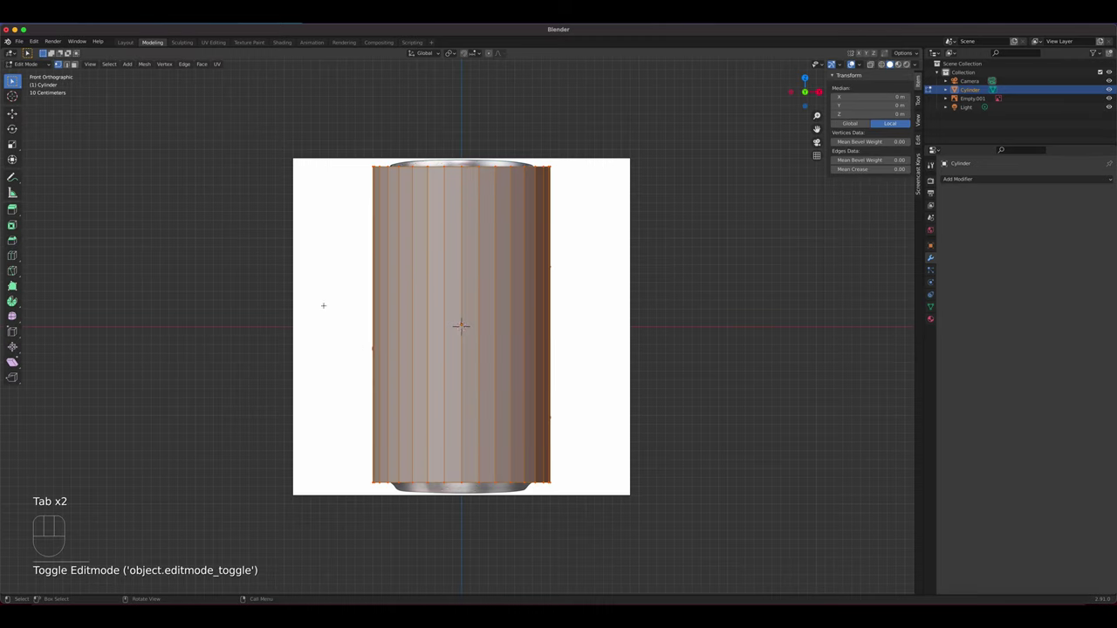
middle_click_drag(499, 276, 487, 215)
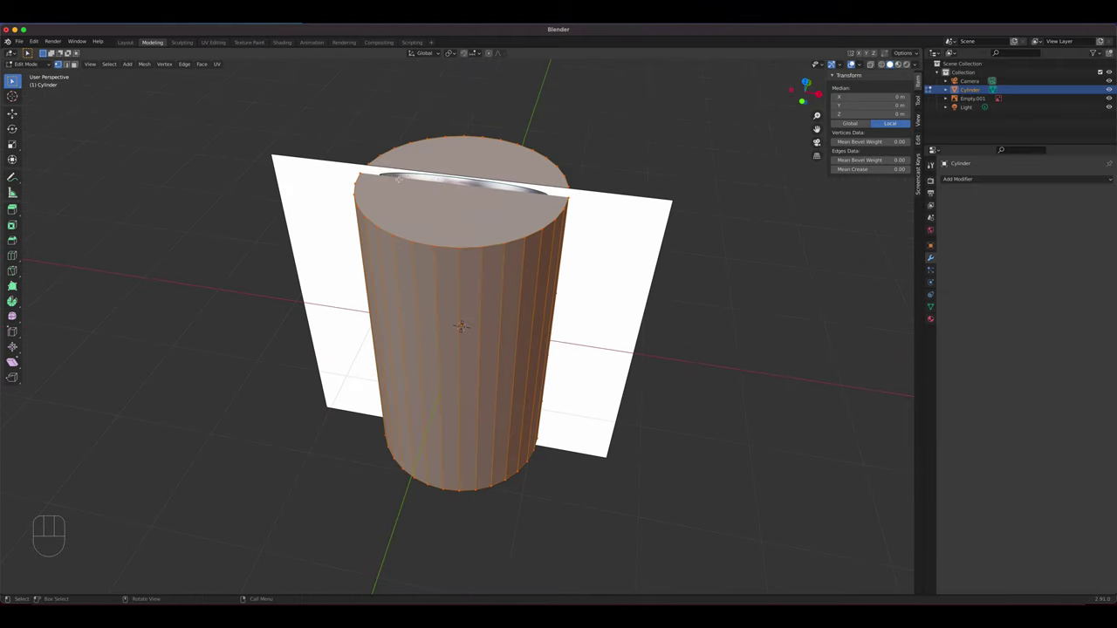
left_click(75, 66)
left_click(66, 65)
left_click(74, 64)
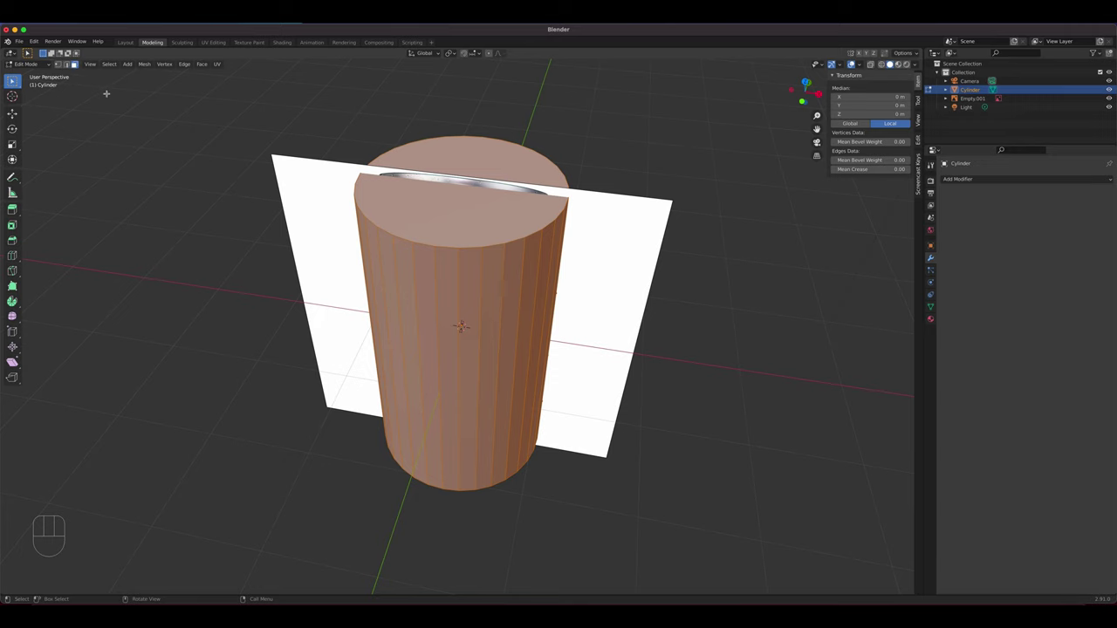
key("1")
key("2")
key("3")
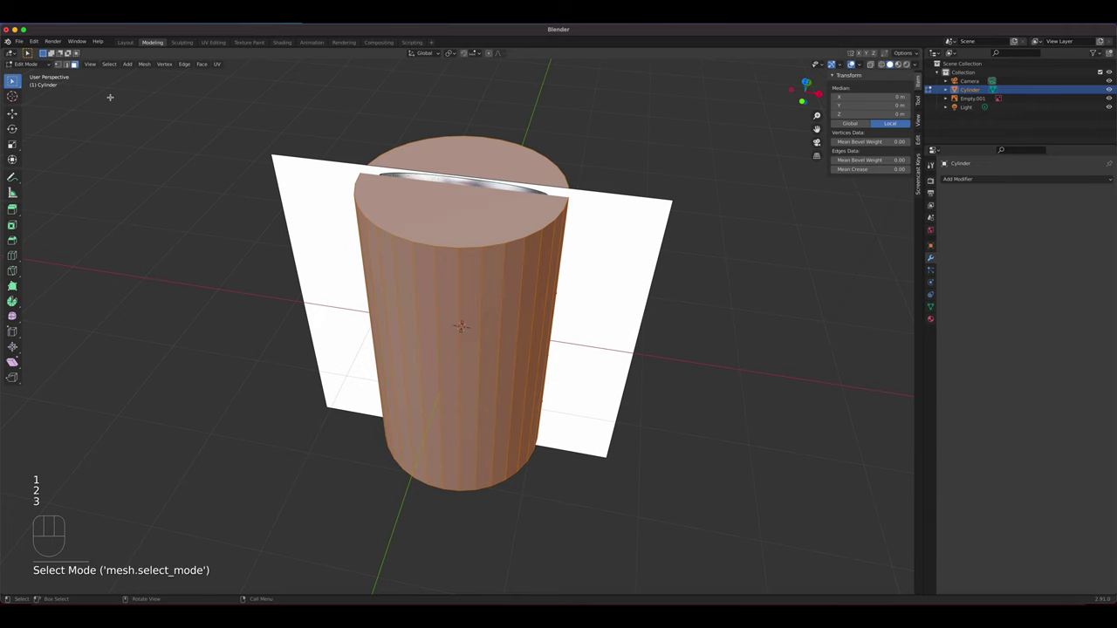
left_click(435, 195)
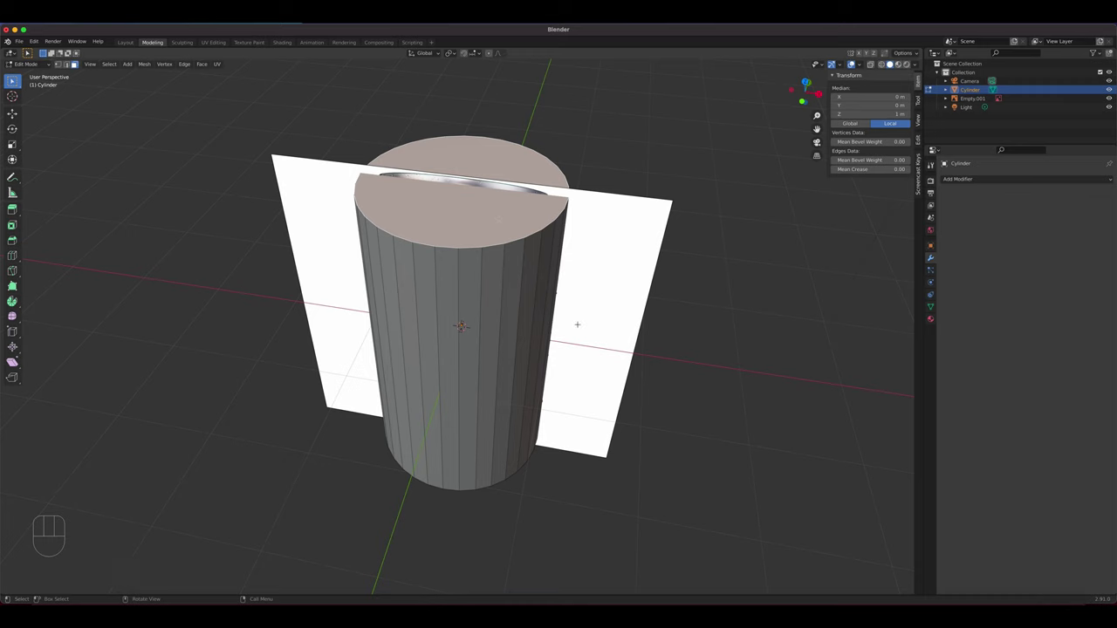
key("KP_1")
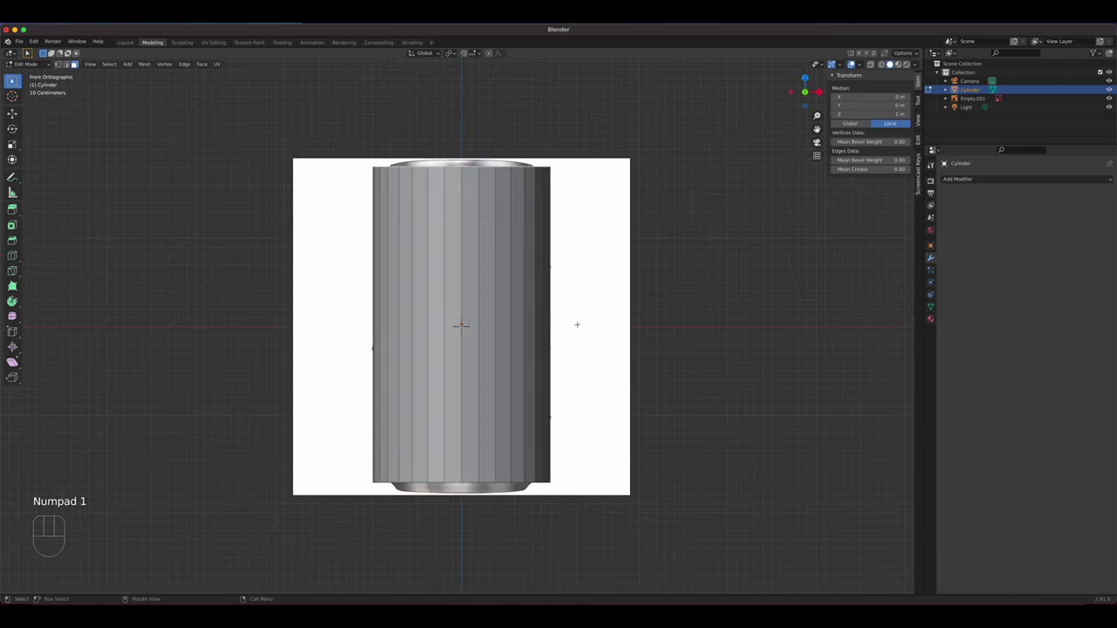
- Extrude the top face up and the bottom face down to make the cylinder 3.75 m tall, then return to Object Mode
key("e")
left_click(469, 177)
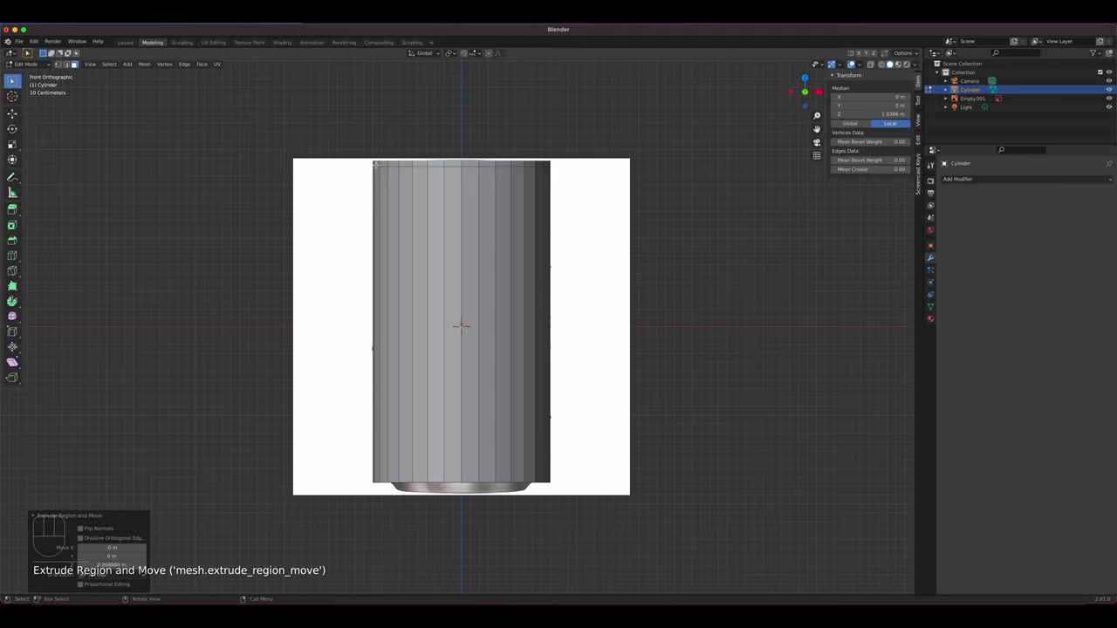
middle_click_drag(546, 346, 462, 437)
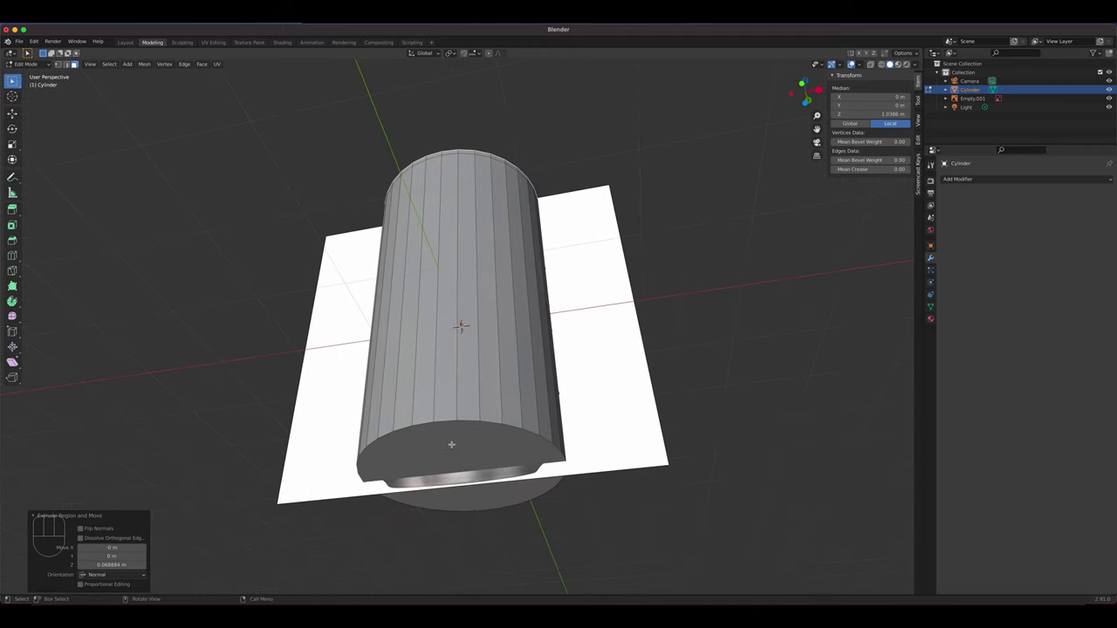
left_click(449, 451)
key("KP_1")
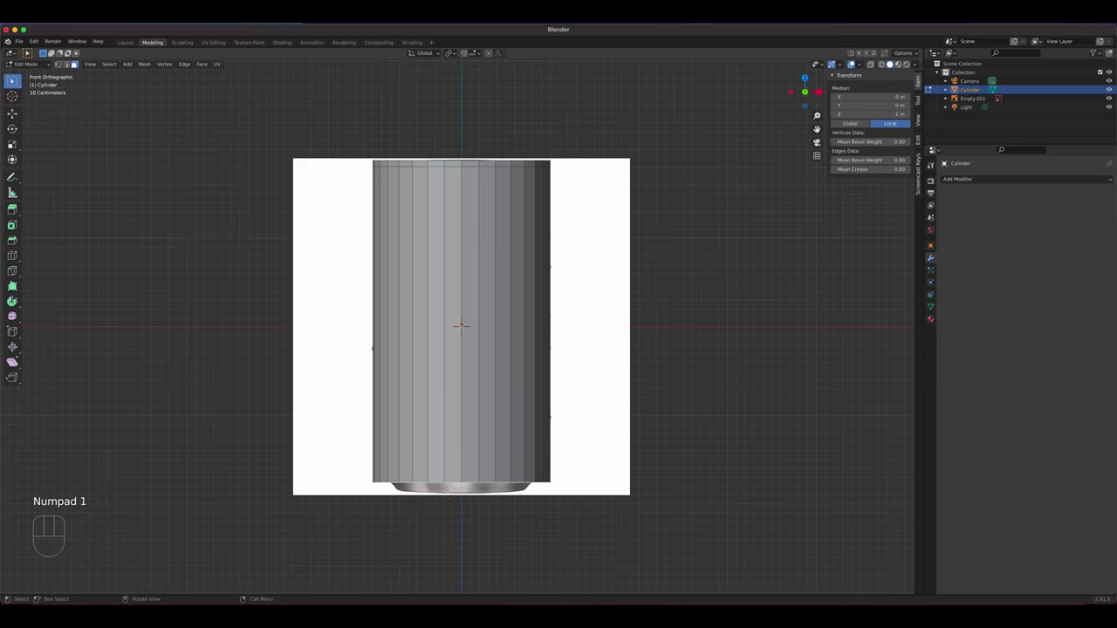
key("e")
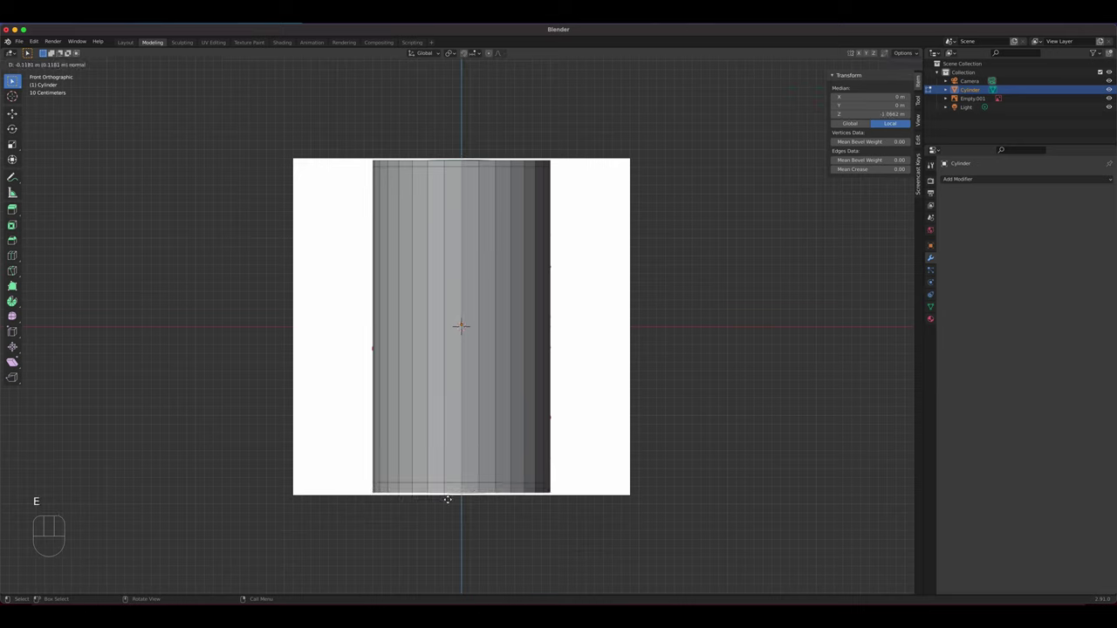
left_click(448, 499)
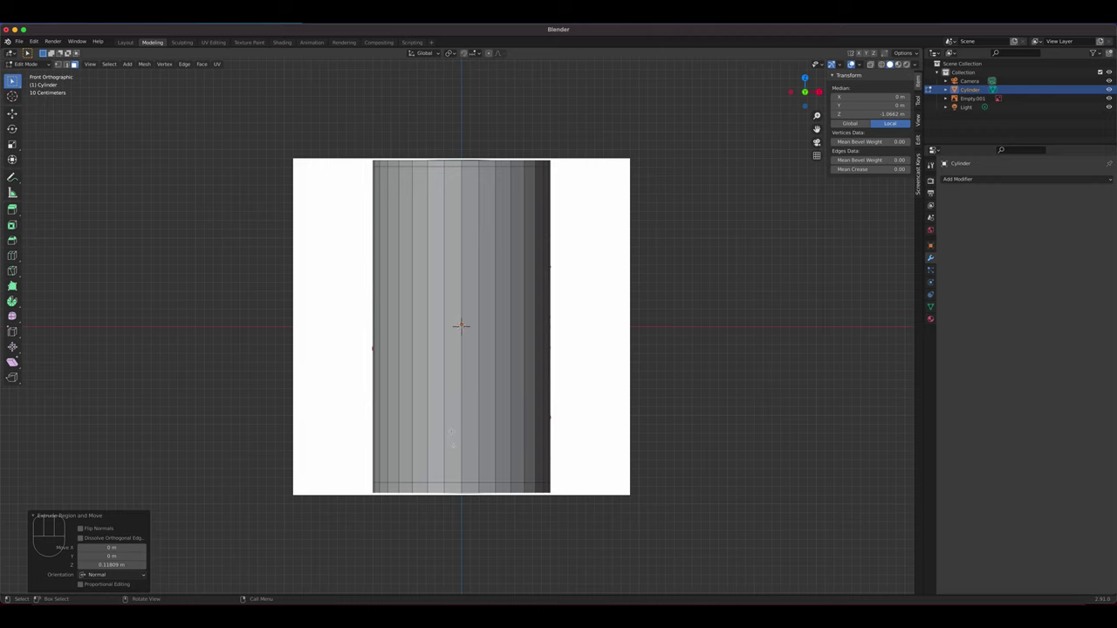
key("Tab")
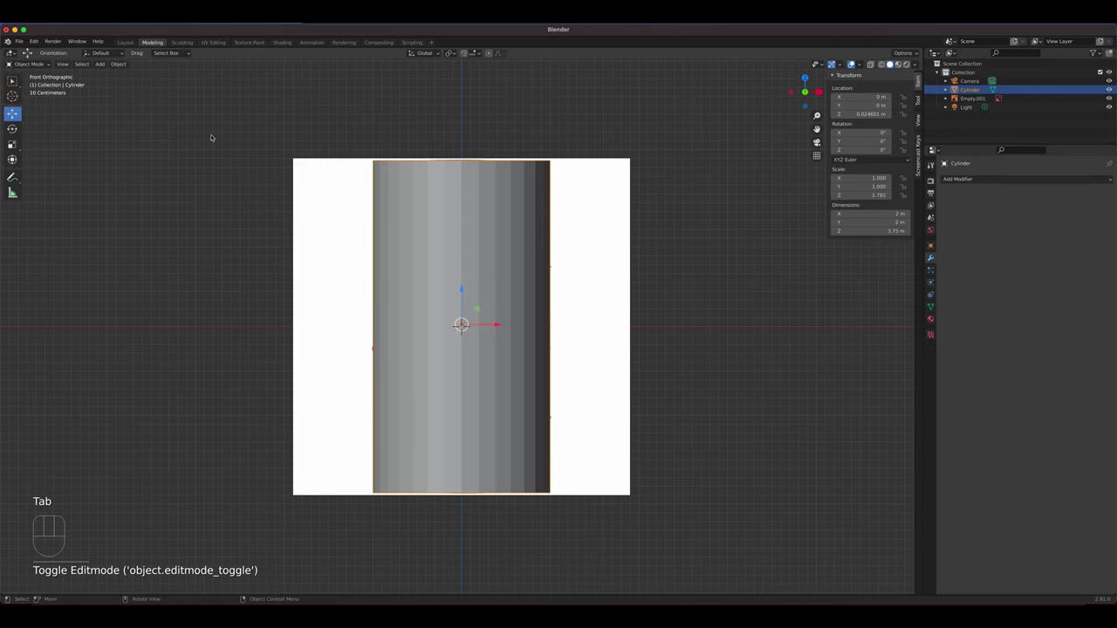
- Switch to the Shading workspace
left_click(282, 43)
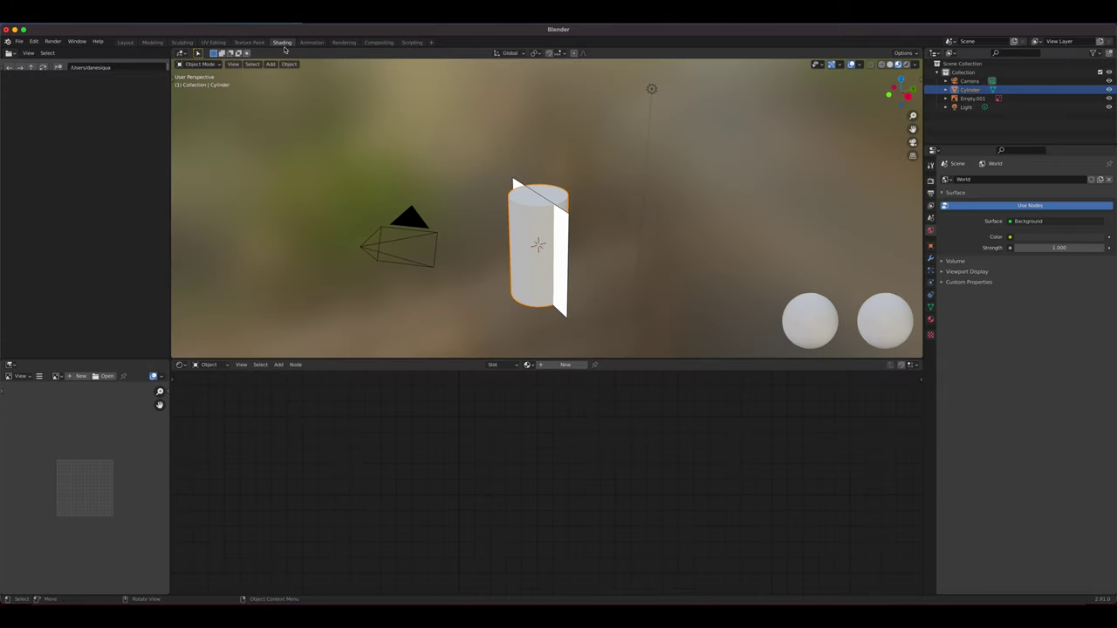
scroll(585, 252, "up", 3)
scroll(588, 267, "right", 5)
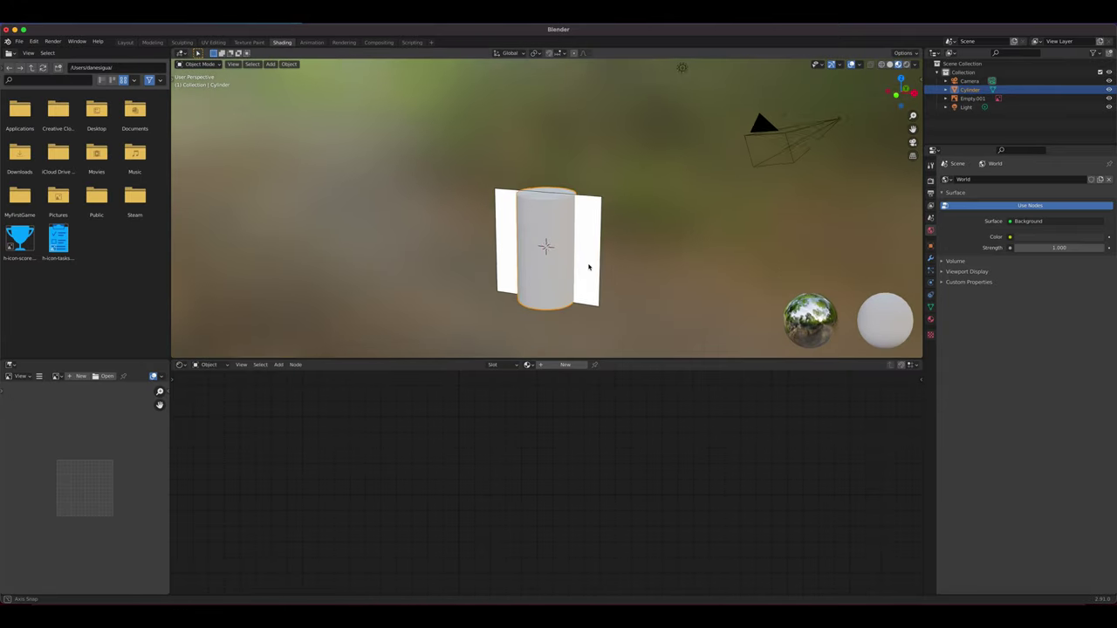
scroll(580, 259, "up", 5)
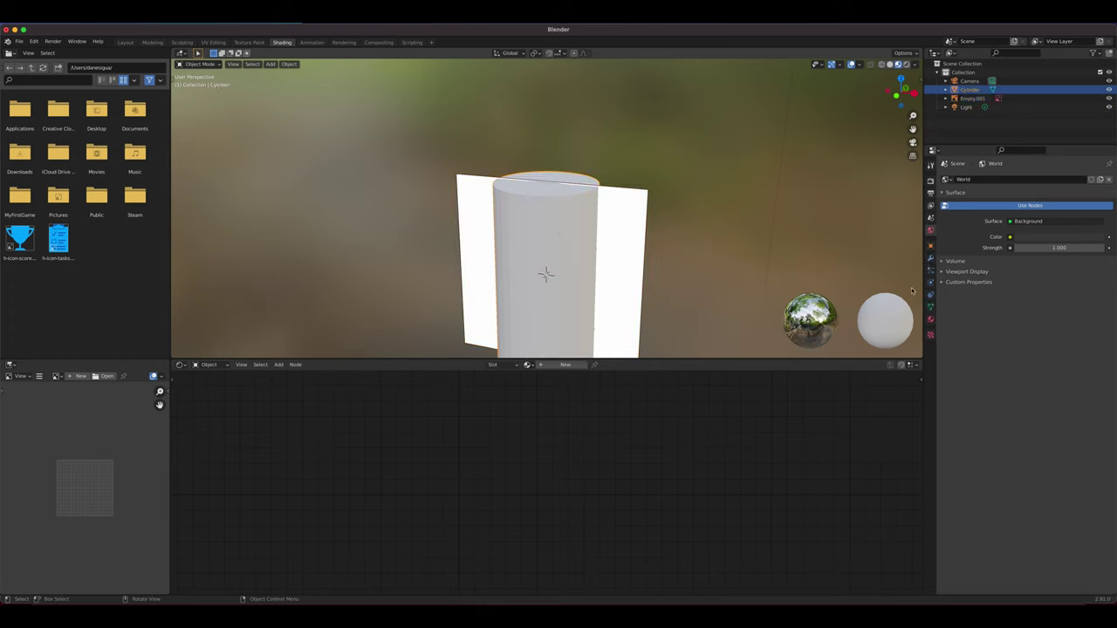
- Give the cylinder a new Material.001 and add a second, empty material slot
left_click(930, 320)
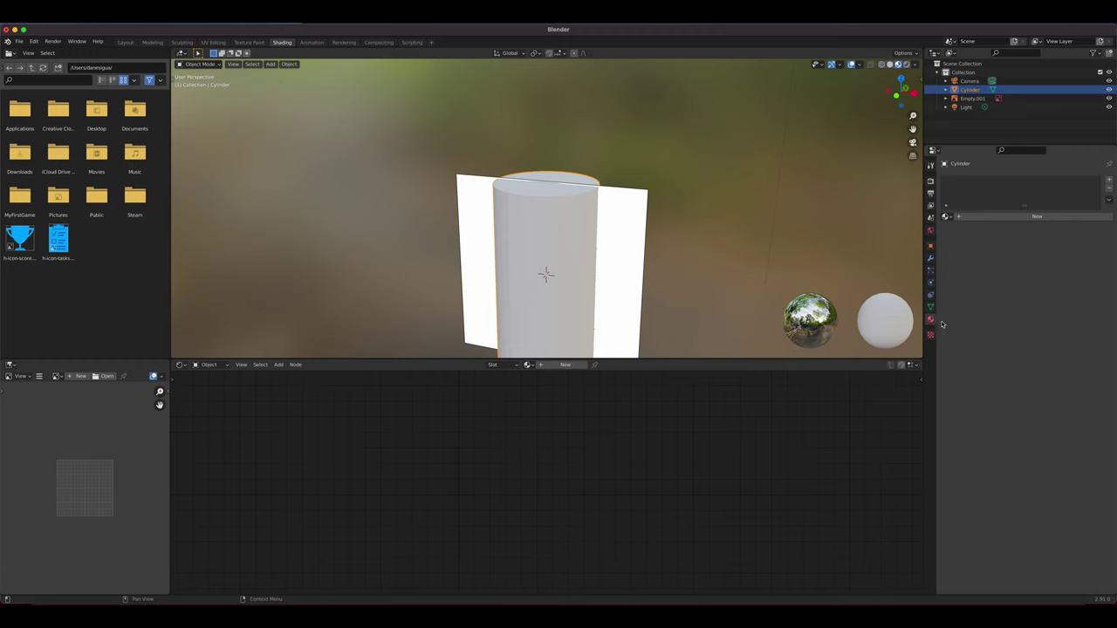
left_click(1003, 217)
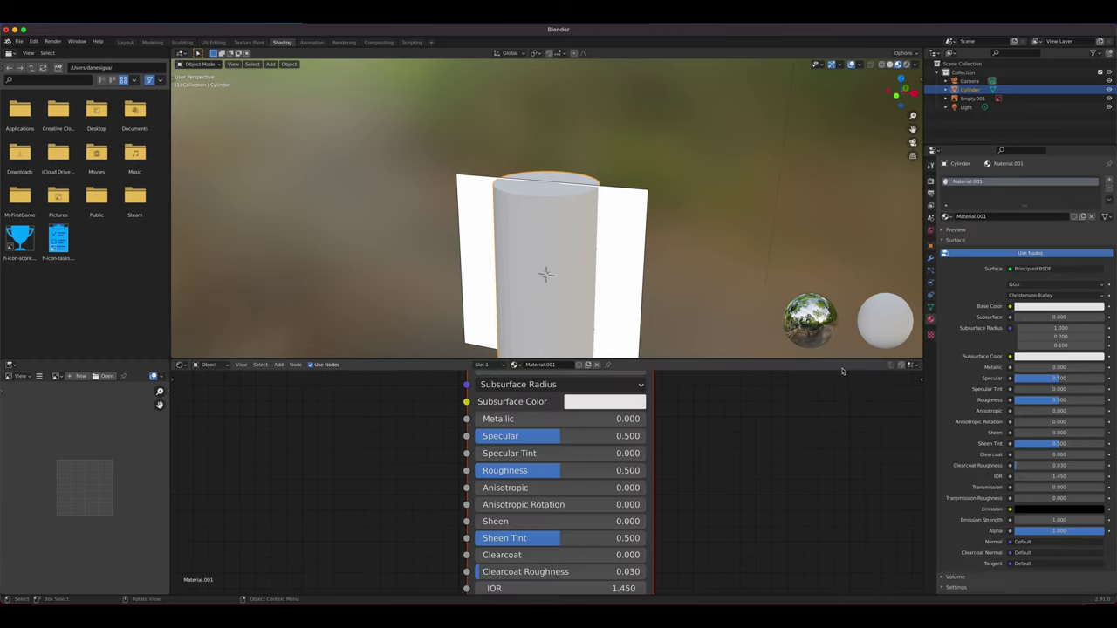
left_click(1109, 179)
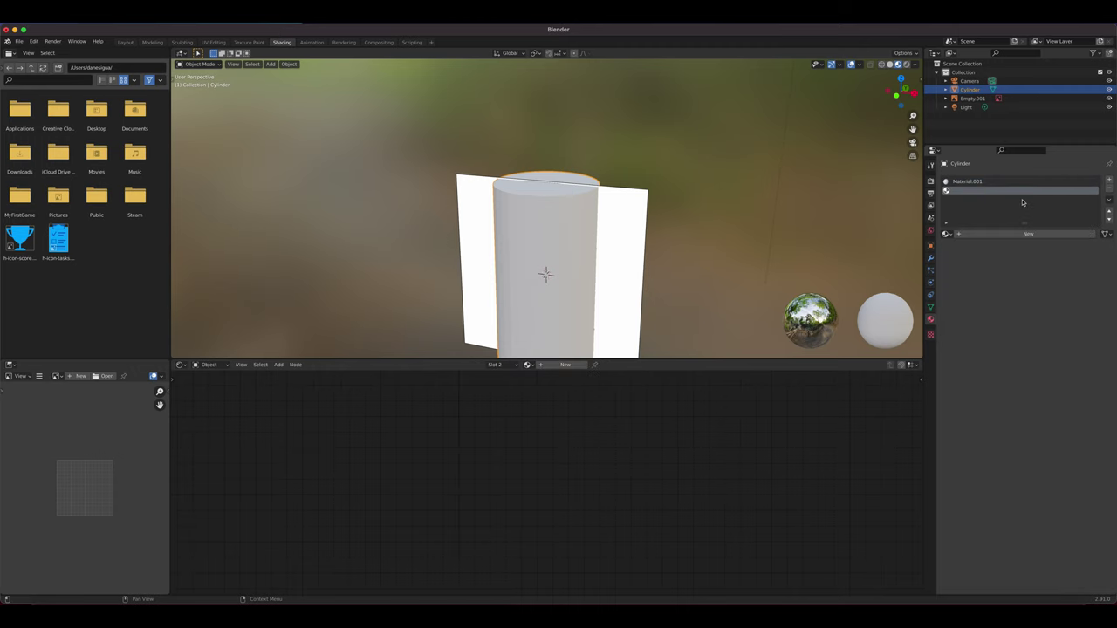
- Name the cylinder's two material slots Aluminum and Label
left_click(1037, 237)
left_click(993, 182)
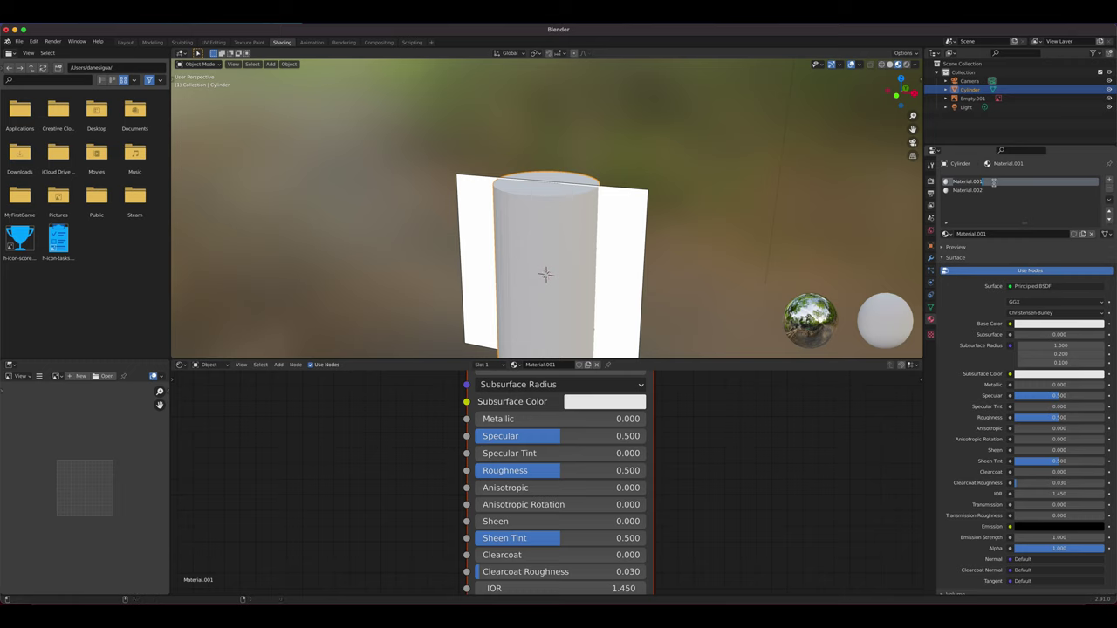
type("Aluminum")
left_click(980, 191)
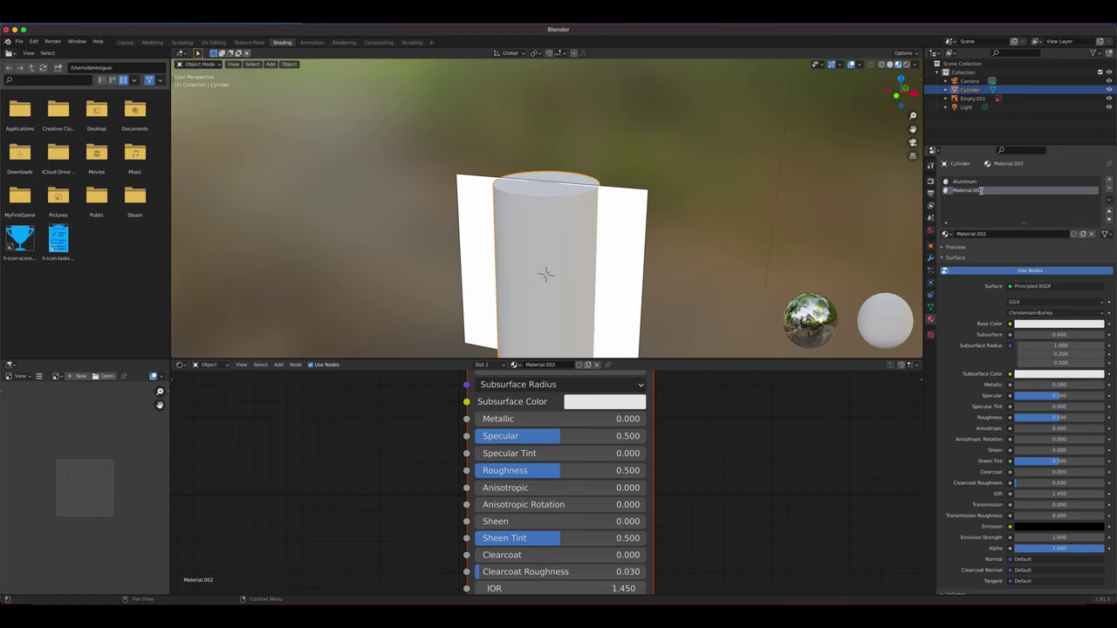
type("Gl")
key("Return")
- Set Aluminum's Metallic to 1.000 and enter Edit Mode on the mesh
left_click(982, 182)
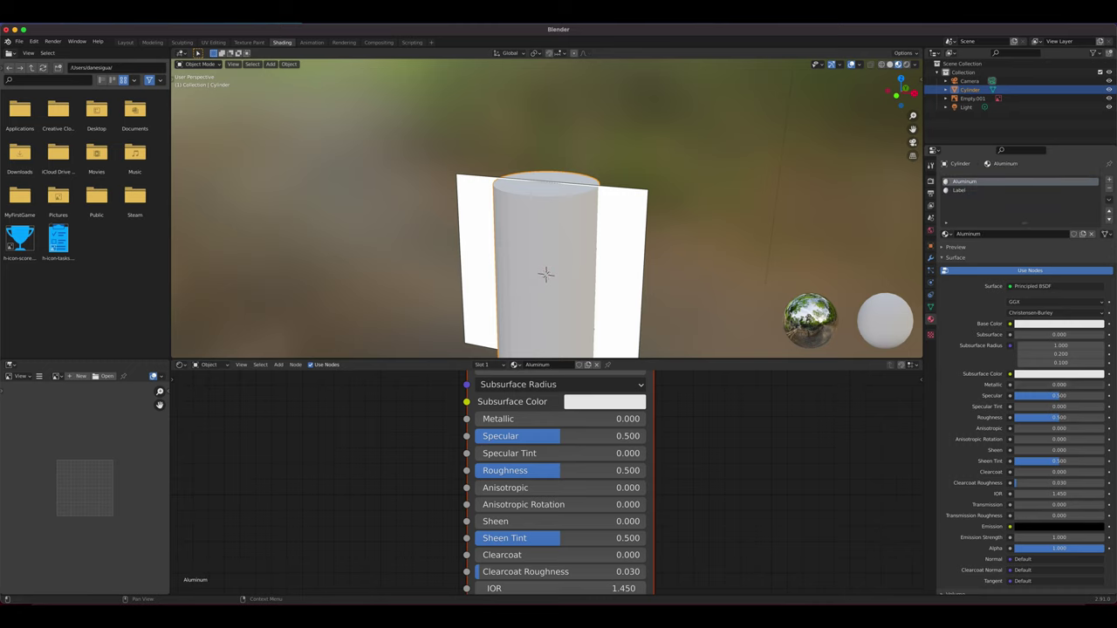
left_click_drag(1038, 384, 1106, 385)
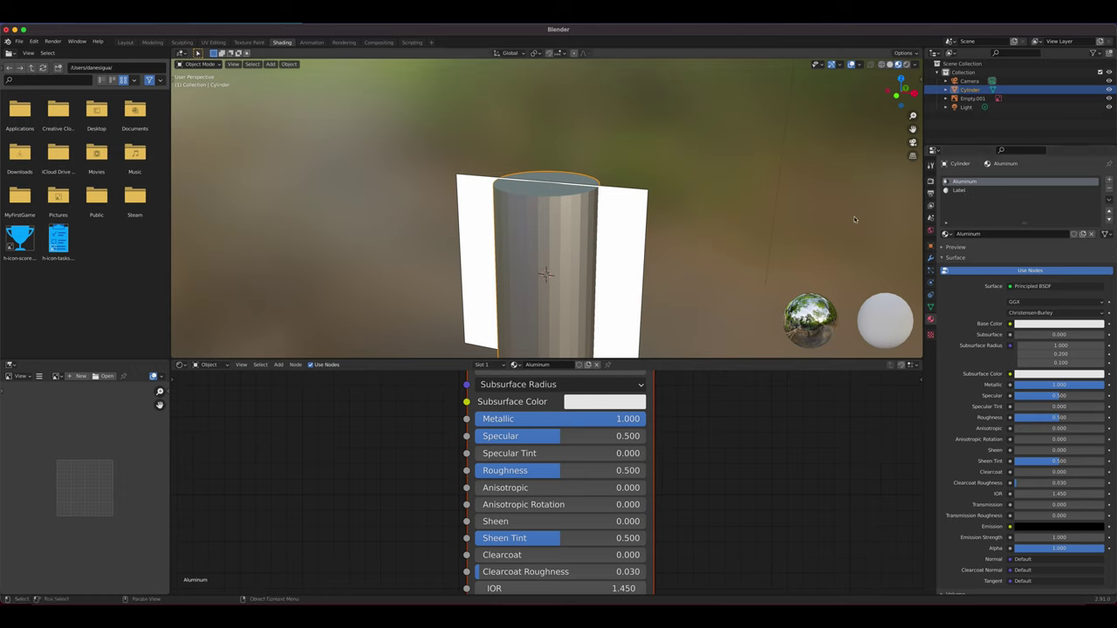
key("Tab")
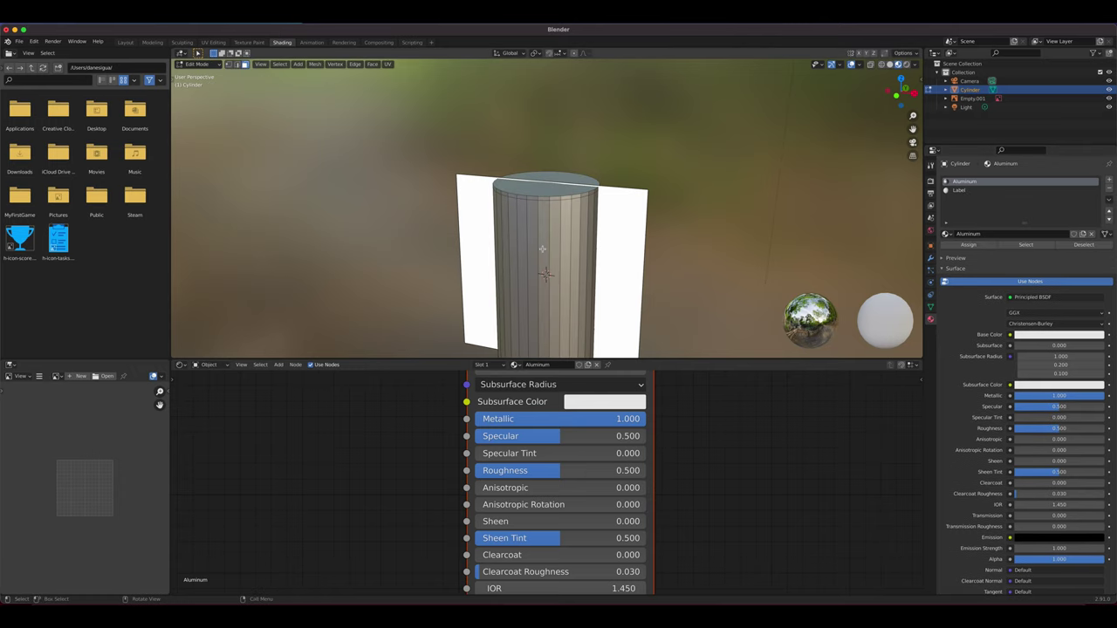
- Loop-select the ring of side faces around the cylinder and make the Label slot active
middle_click_drag(562, 290, 537, 218)
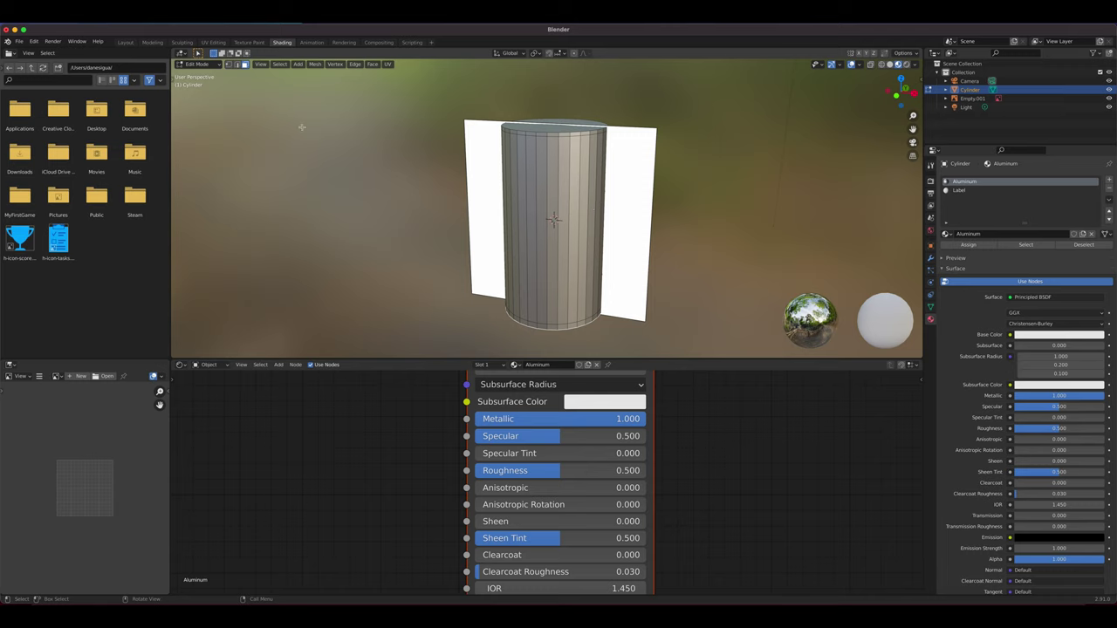
left_click(553, 200)
scroll(552, 202, "up", 4)
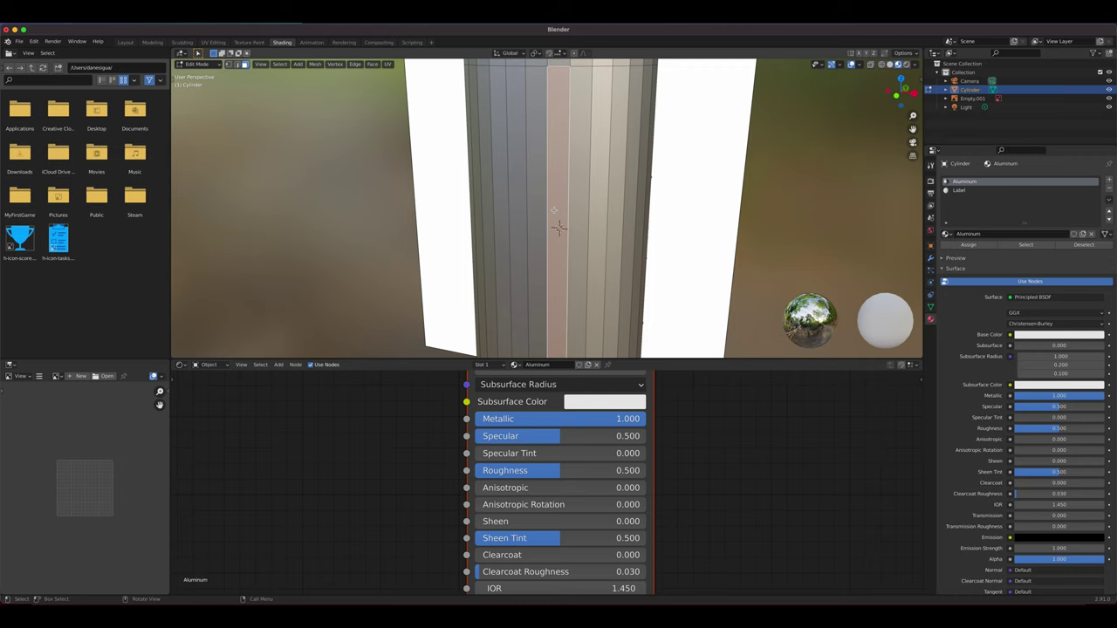
key("alt")
left_click(558, 228, "alt")
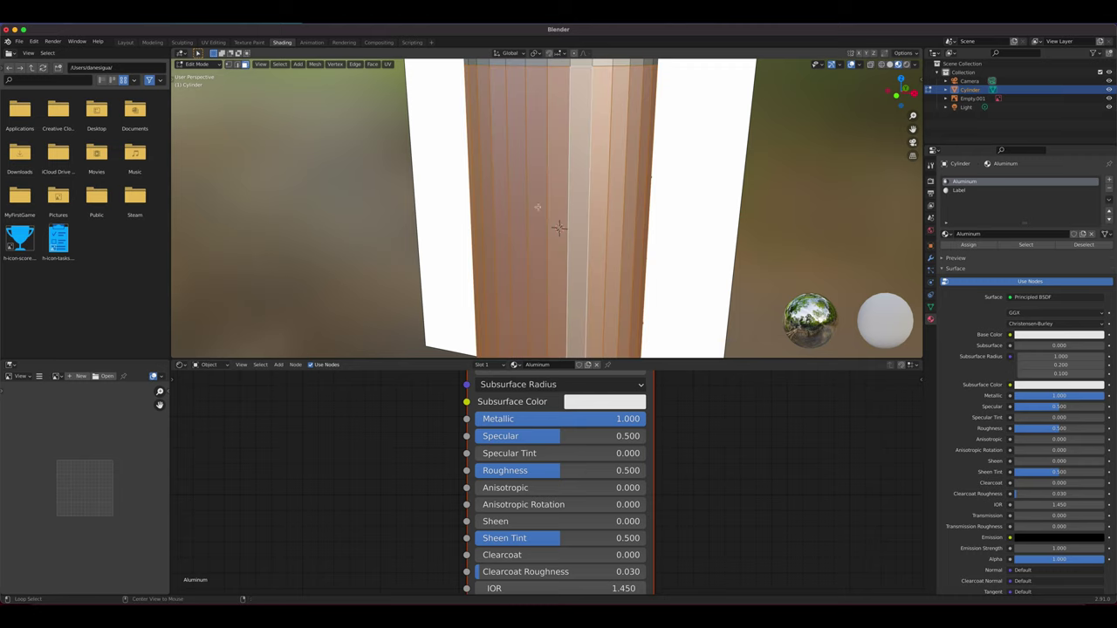
scroll(537, 206, "down", 4)
middle_click_drag(537, 206, 578, 124)
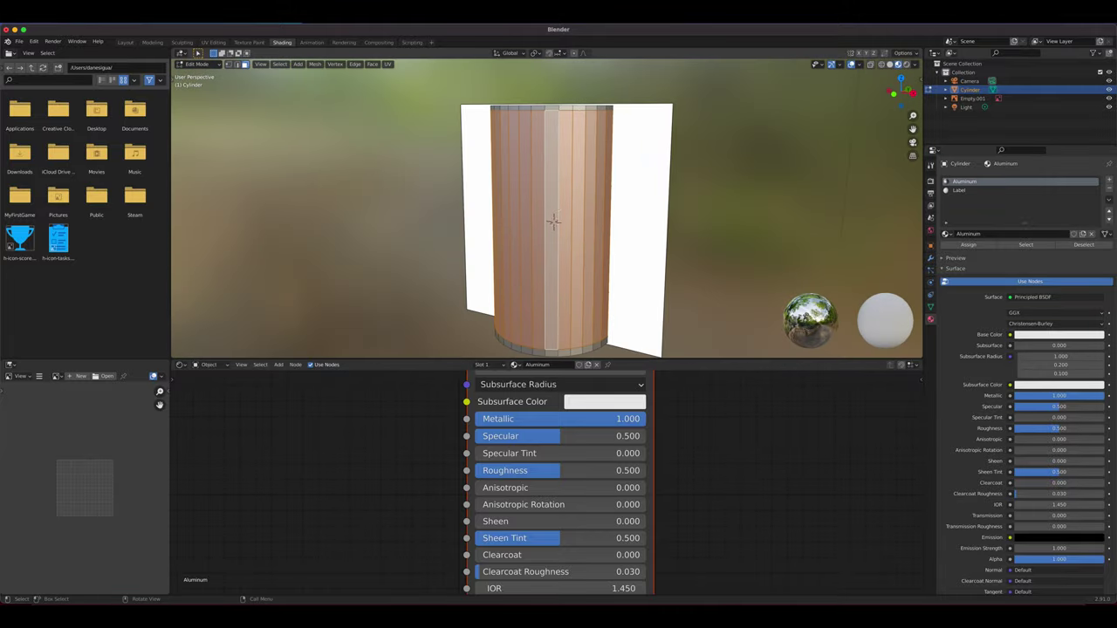
left_click(965, 191)
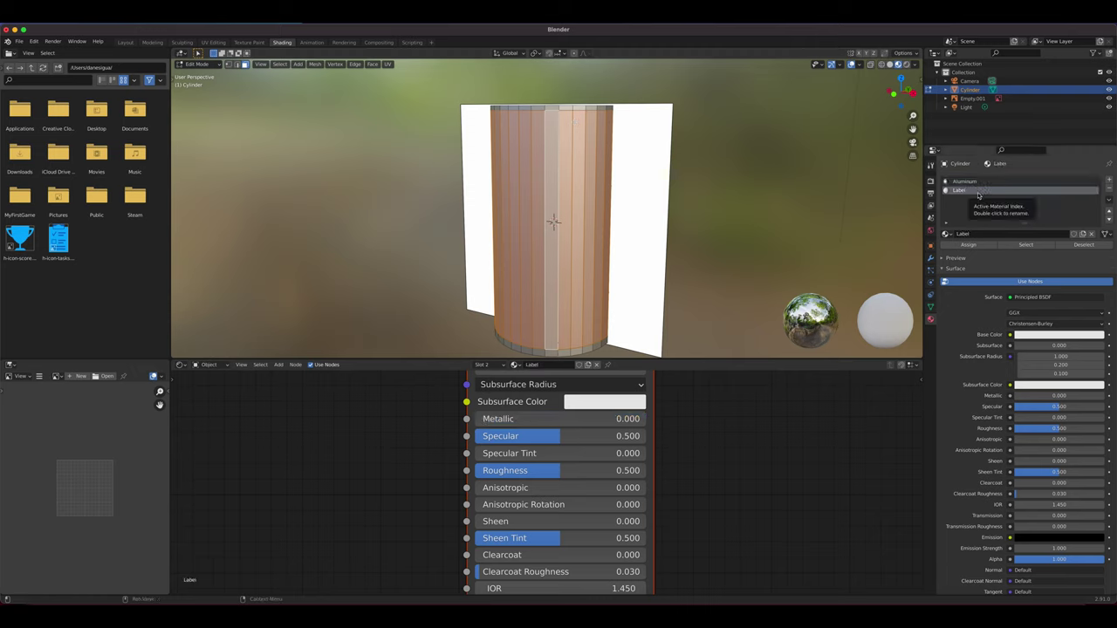
- Assign the Label material to the side faces and give it a bright red base colour
left_click(969, 245)
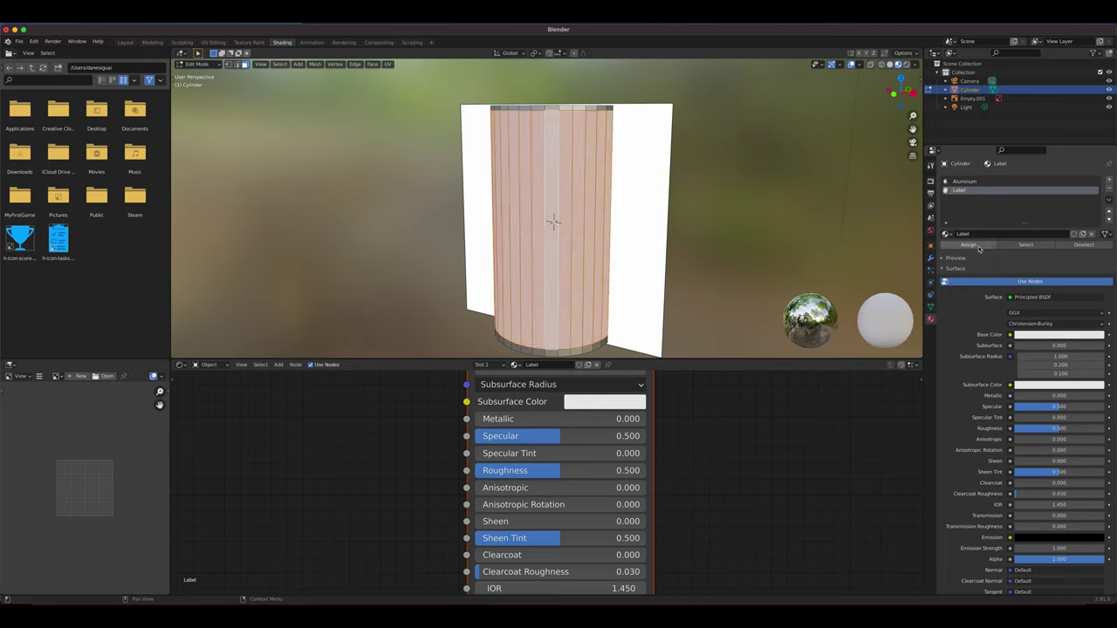
left_click(1058, 334)
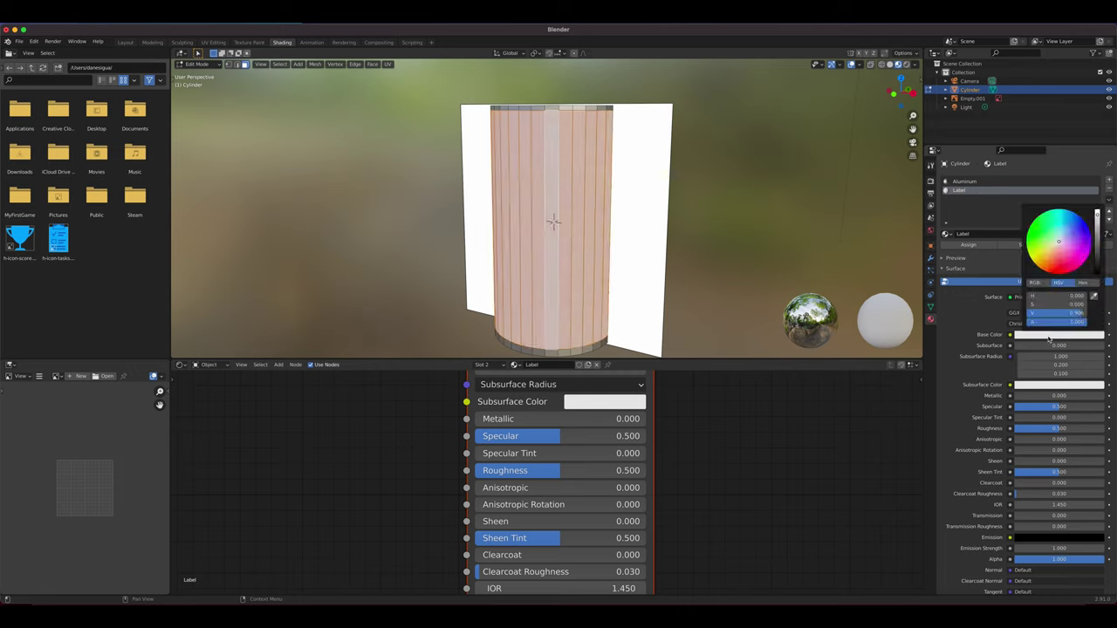
left_click(1060, 266)
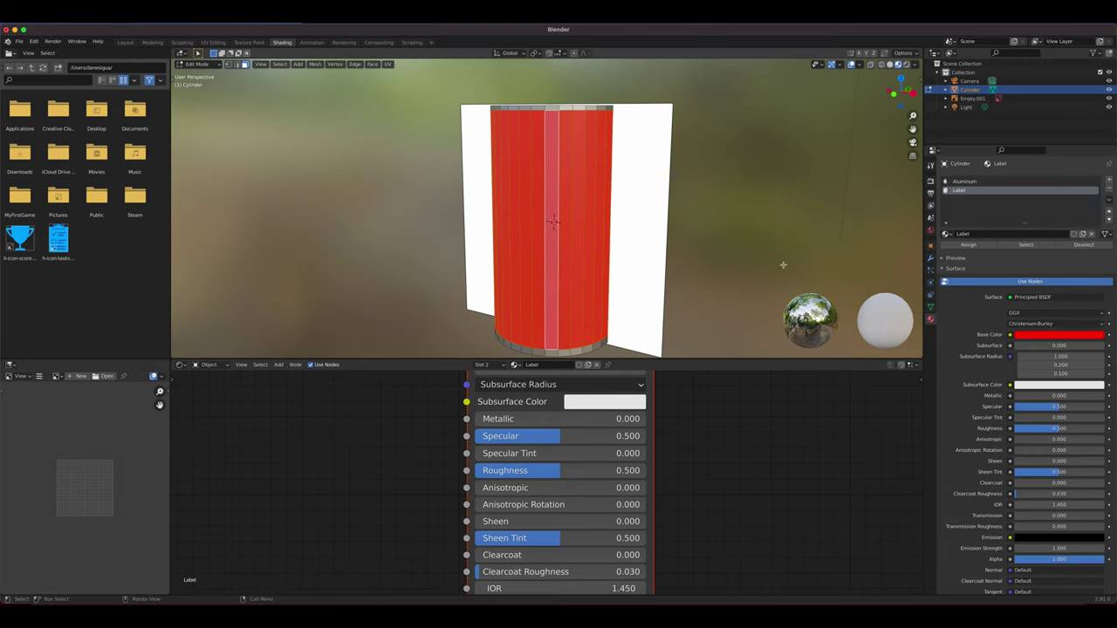
- Raise the Label material's Metallic to 1.000 and inspect the red metallic can
middle_click_drag(582, 219, 631, 224)
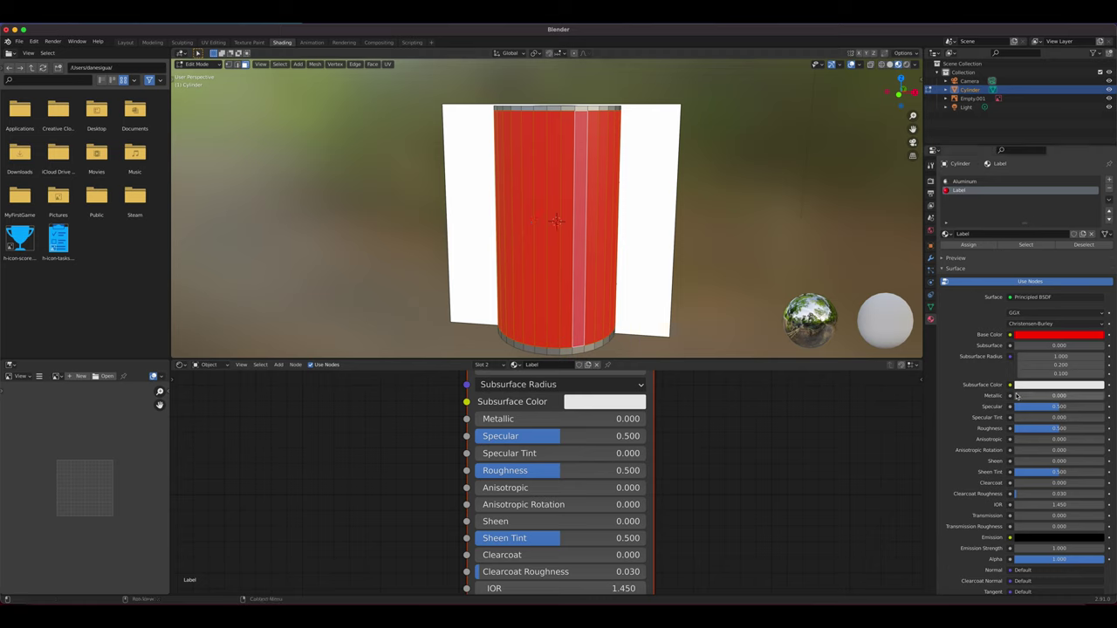
left_click_drag(1038, 396, 1105, 395)
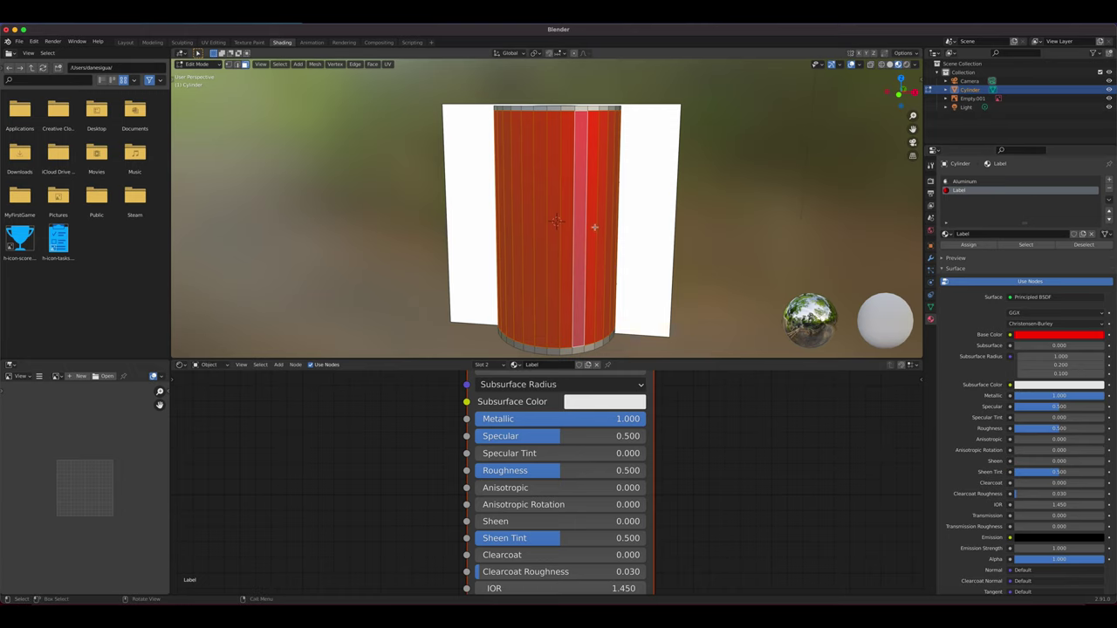
mouse_move(594, 226)
middle_mouse_down()
mouse_move(596, 262)
mouse_move(606, 227)
middle_mouse_up()
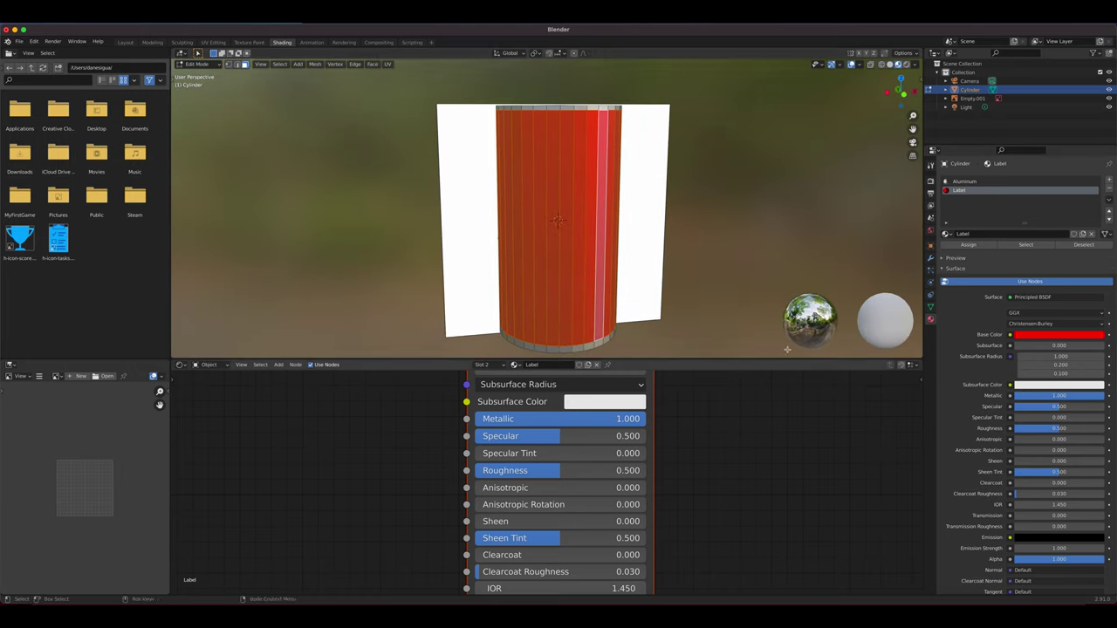
scroll(578, 448, "down", 2)
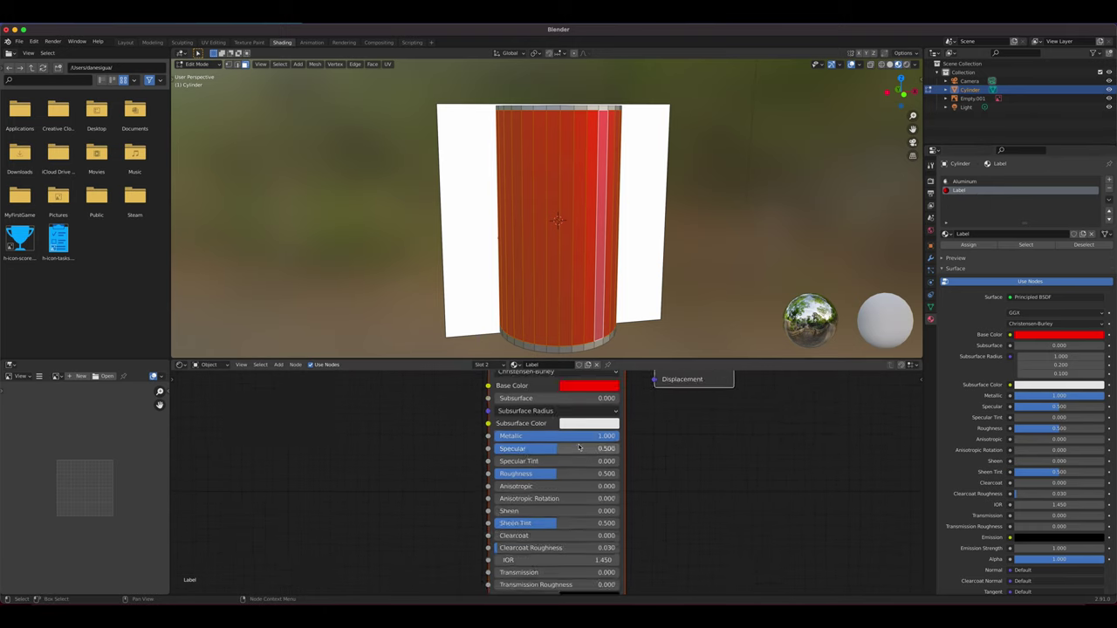
- Drag cokecan Texture.jpg from Downloads into the Label node tree as an Image Texture node
scroll(579, 448, "down", 1)
middle_click_drag(578, 448, 609, 456)
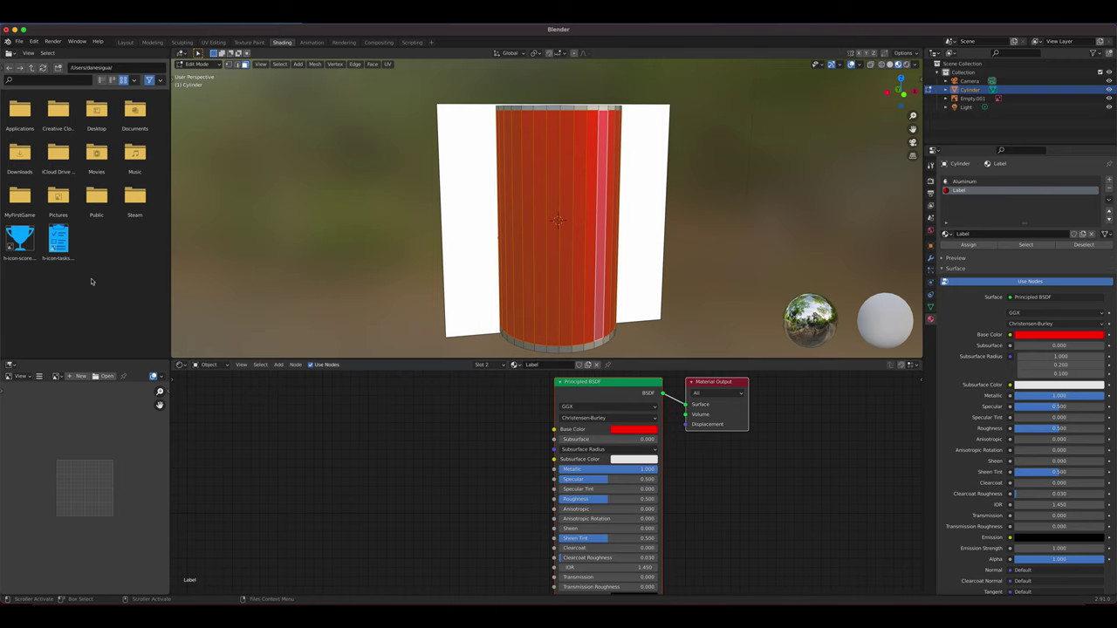
key("super+Tab")
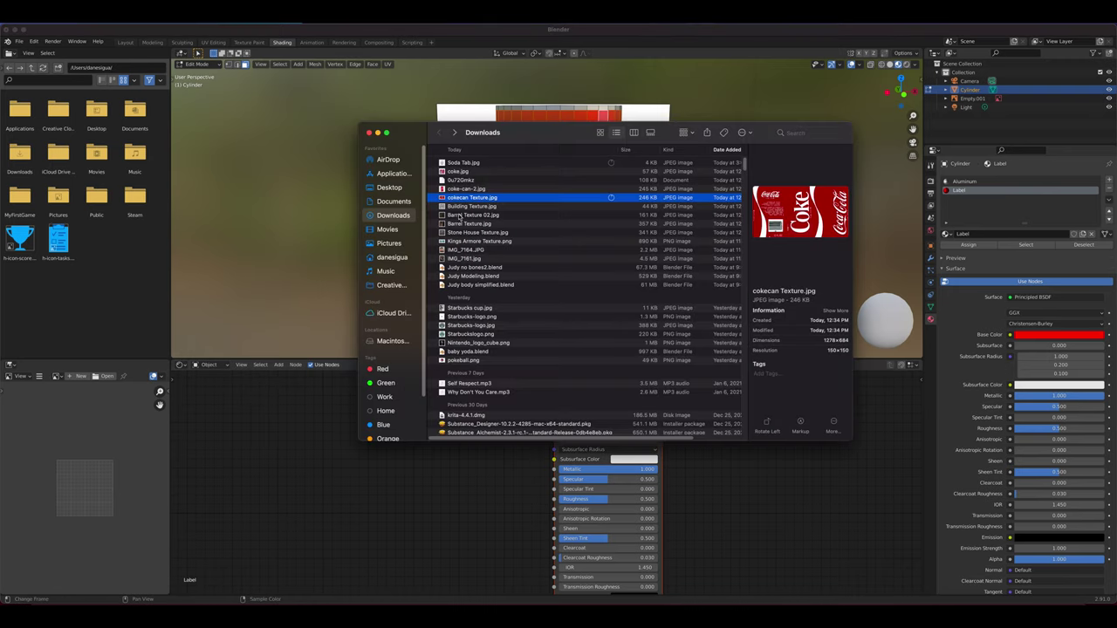
left_click_drag(467, 199, 417, 422)
left_click(422, 509)
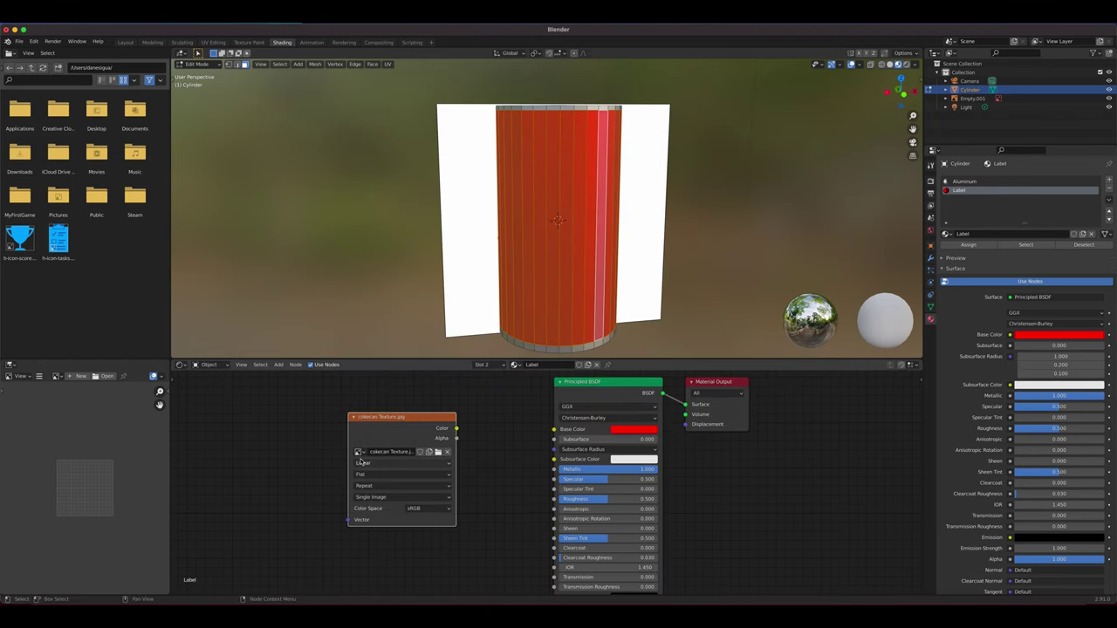
key("shift+a")
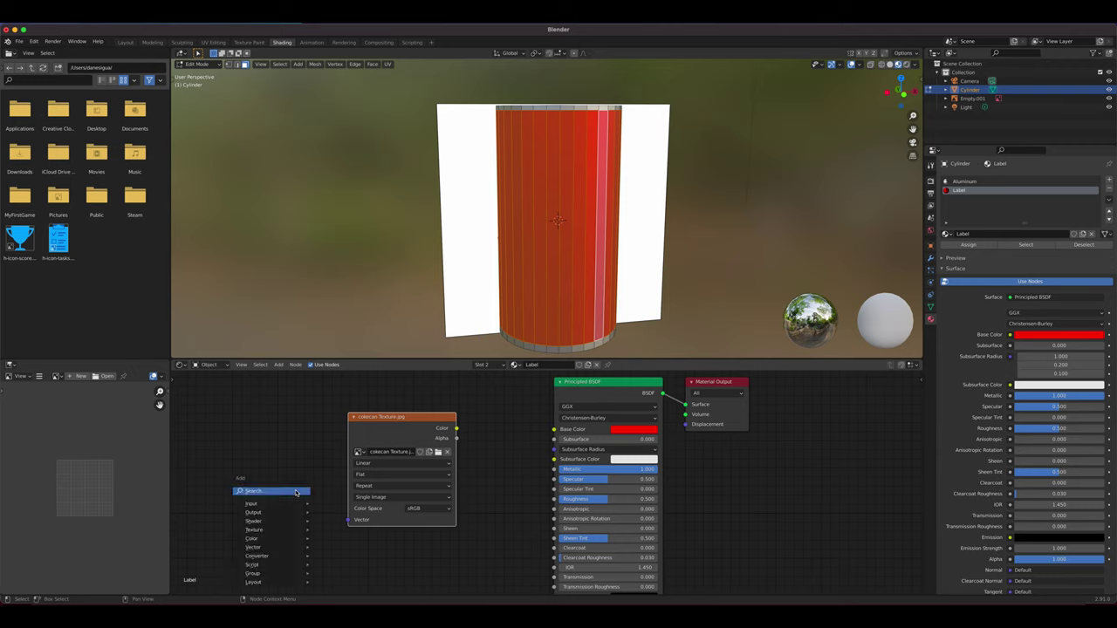
mouse_move(276, 530)
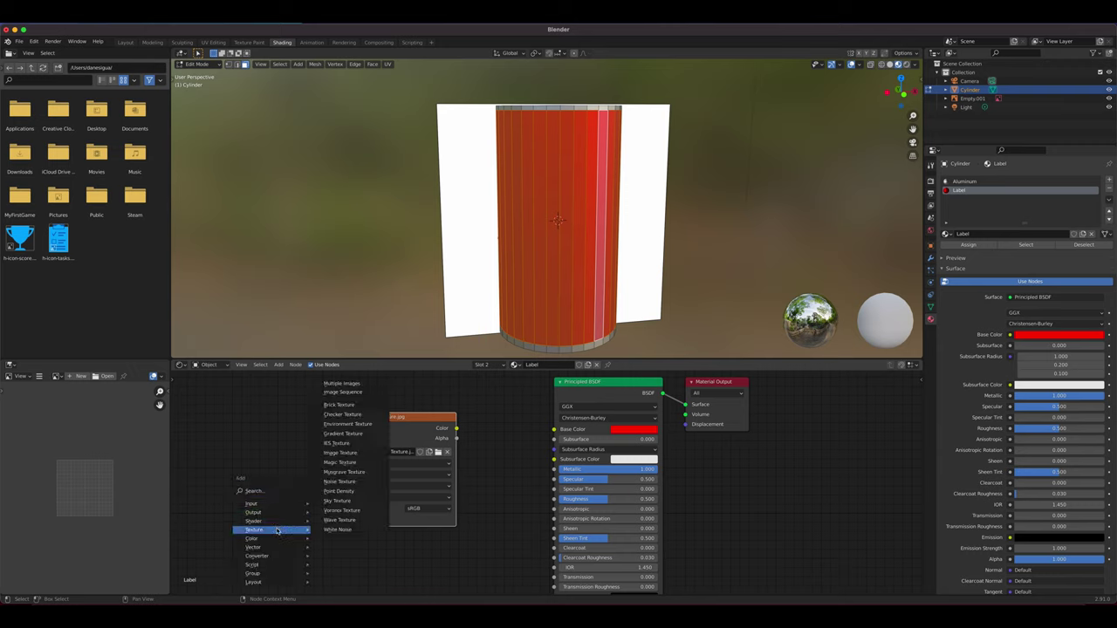
left_click(340, 452)
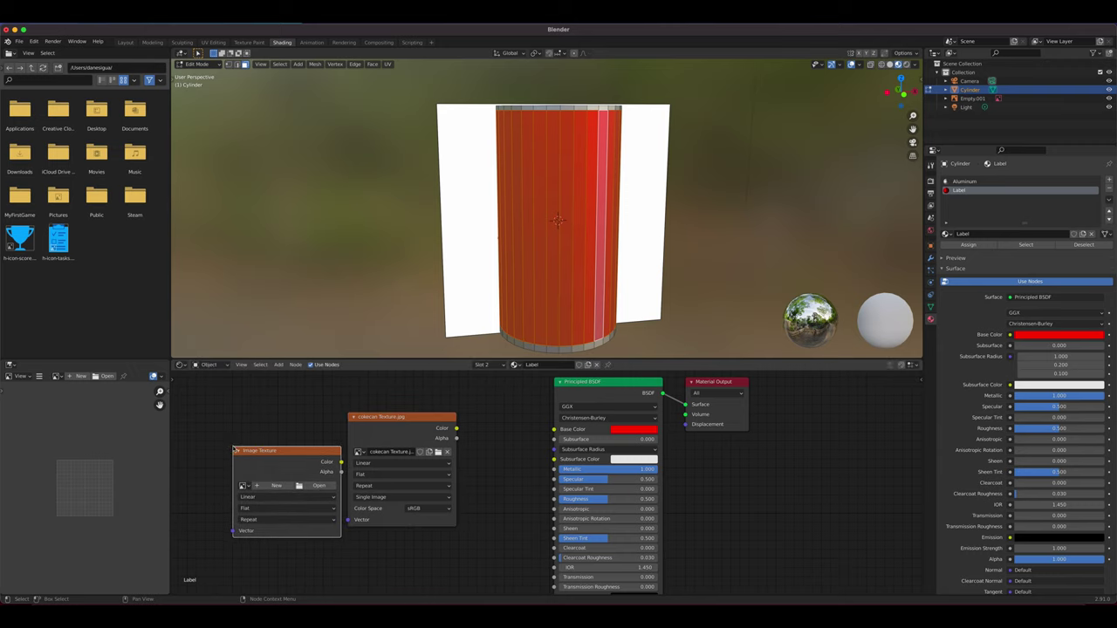
left_click(234, 451)
left_click(316, 485)
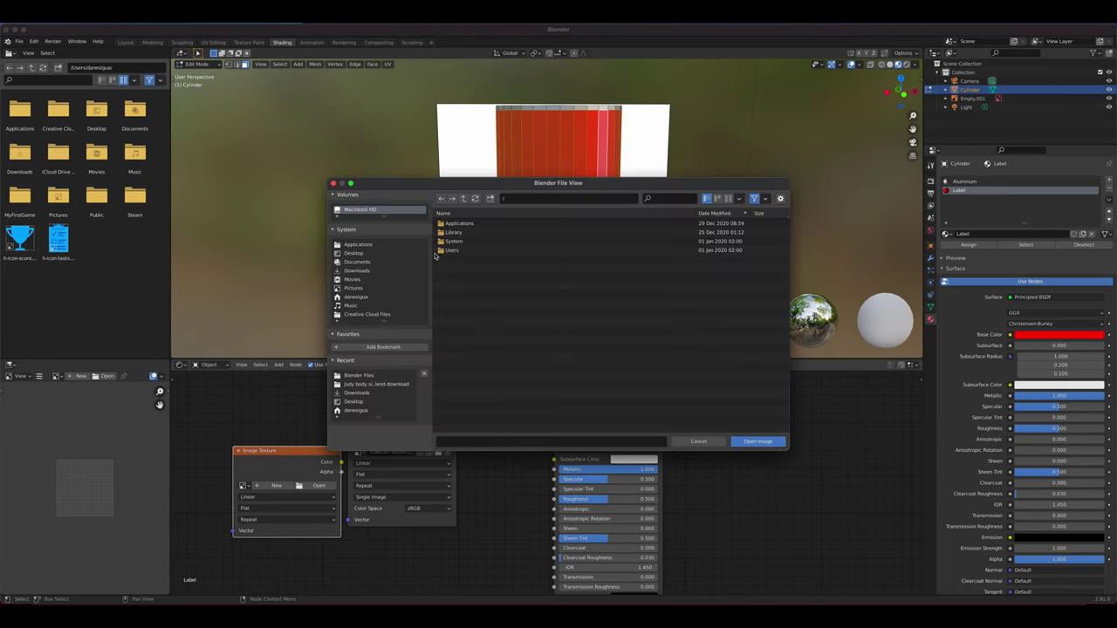
left_click(360, 270)
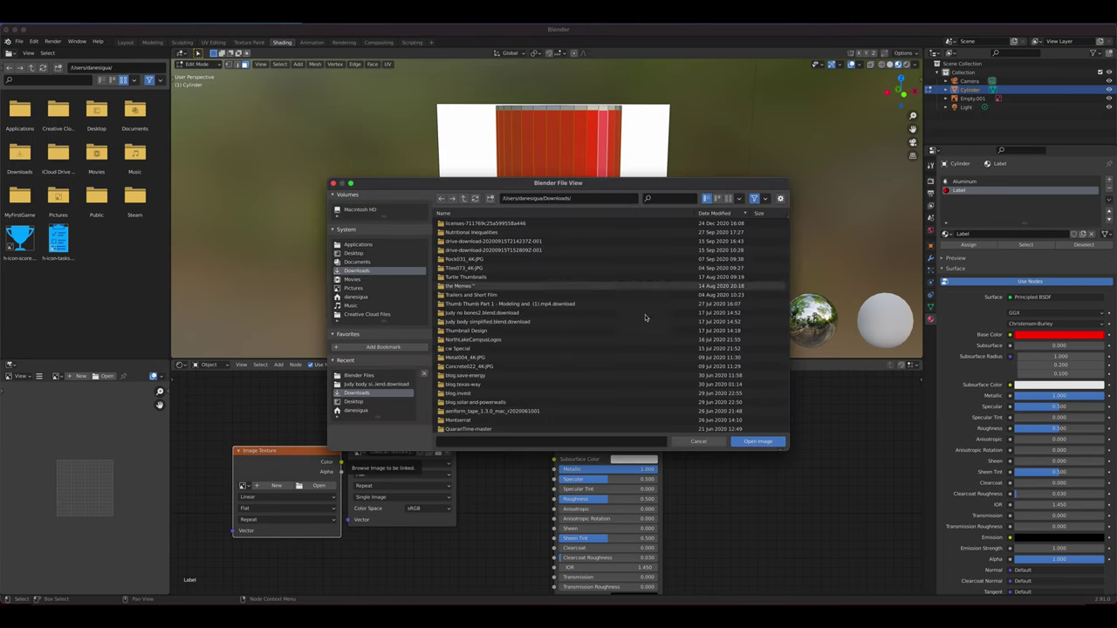
left_click(697, 441)
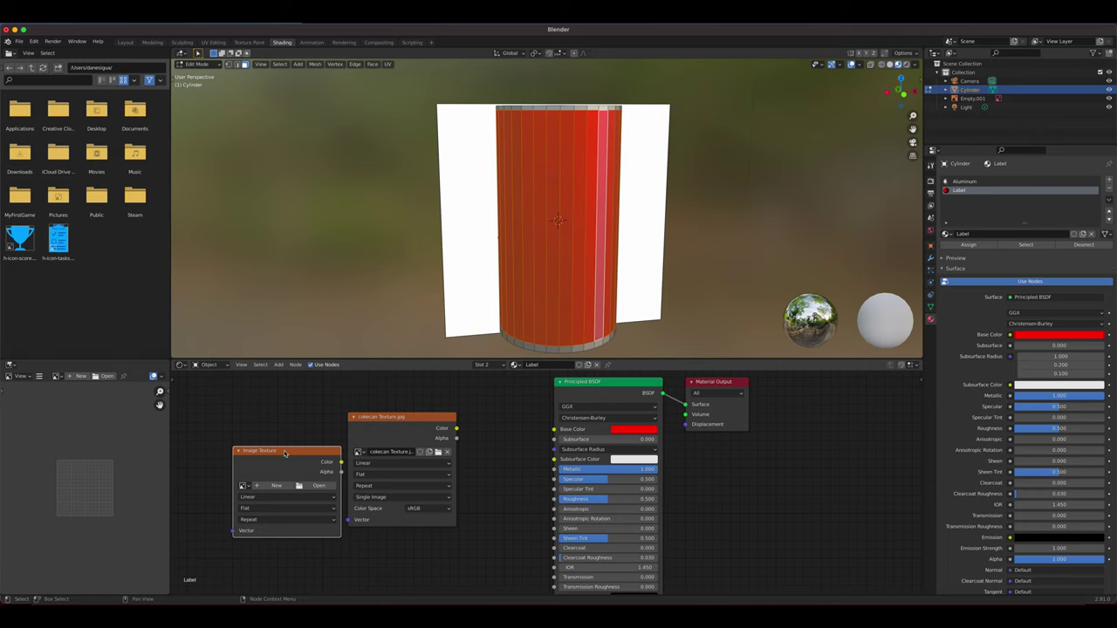
key("x")
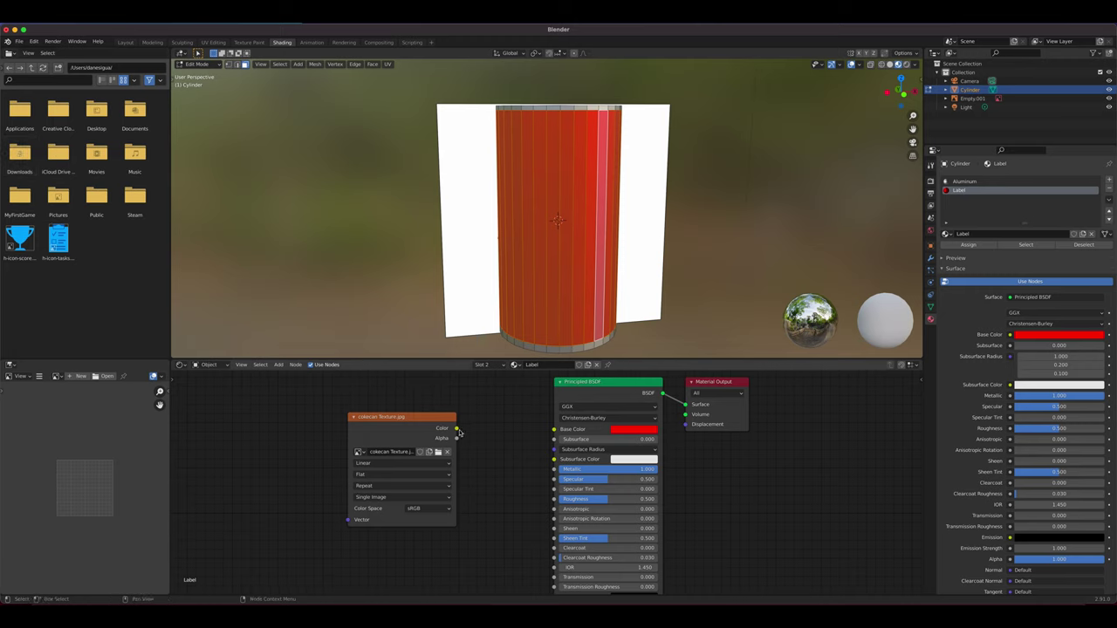
- Wire the cokecan texture's Color into the Principled BSDF Base Color, check the label, and return to Object Mode
left_click_drag(457, 429, 554, 429)
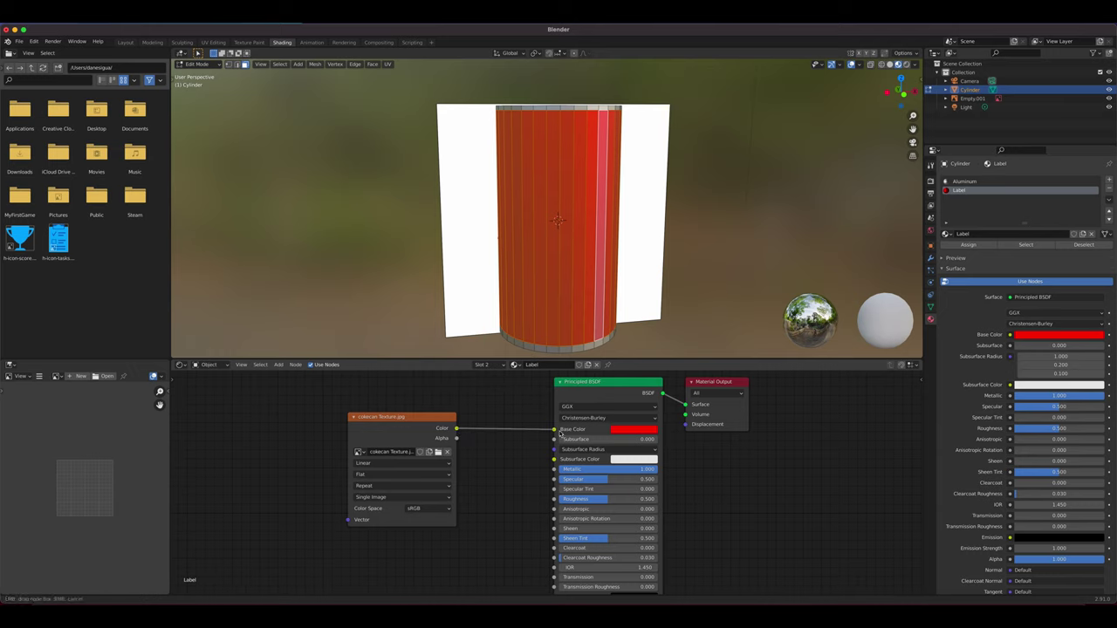
scroll(572, 251, "down", 3)
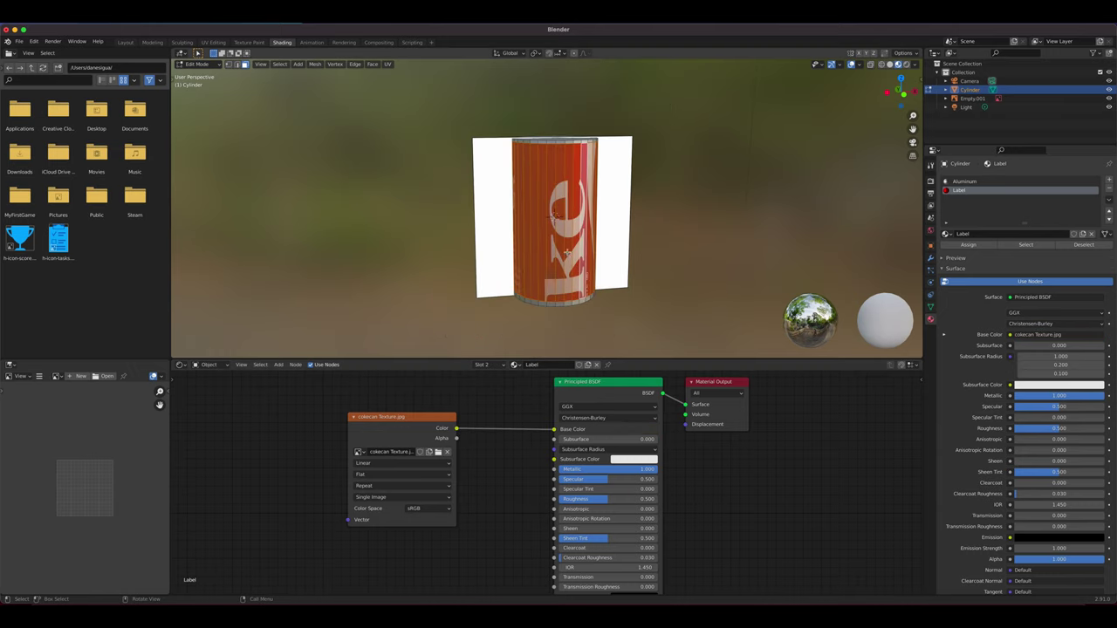
scroll(574, 255, "up", 5)
scroll(578, 257, "down", 2)
middle_click_drag(578, 258, 564, 253)
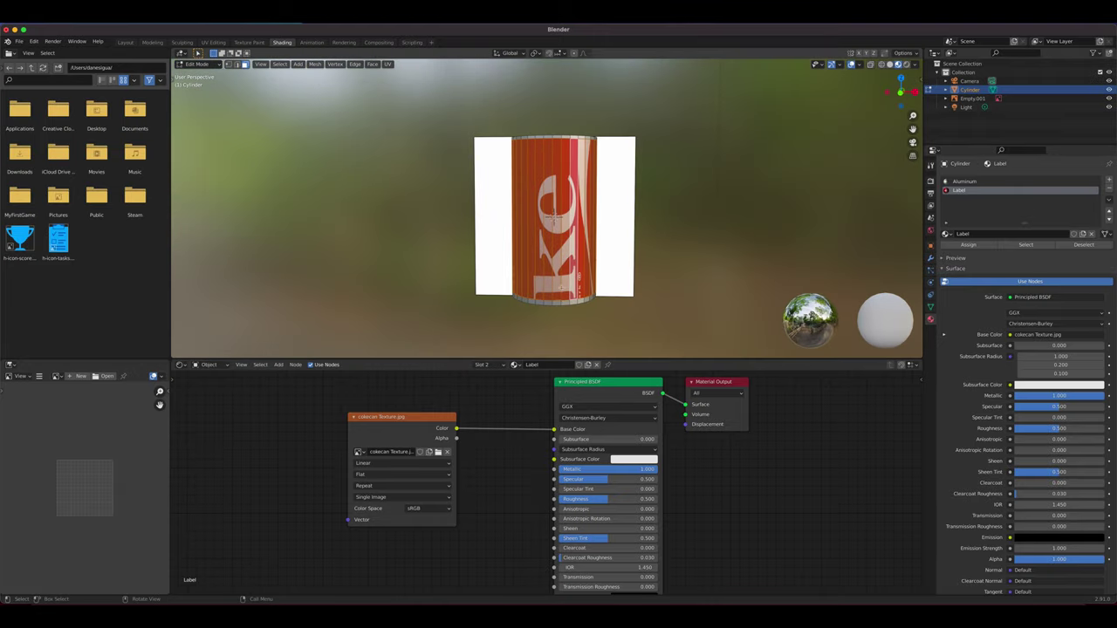
key("Tab")
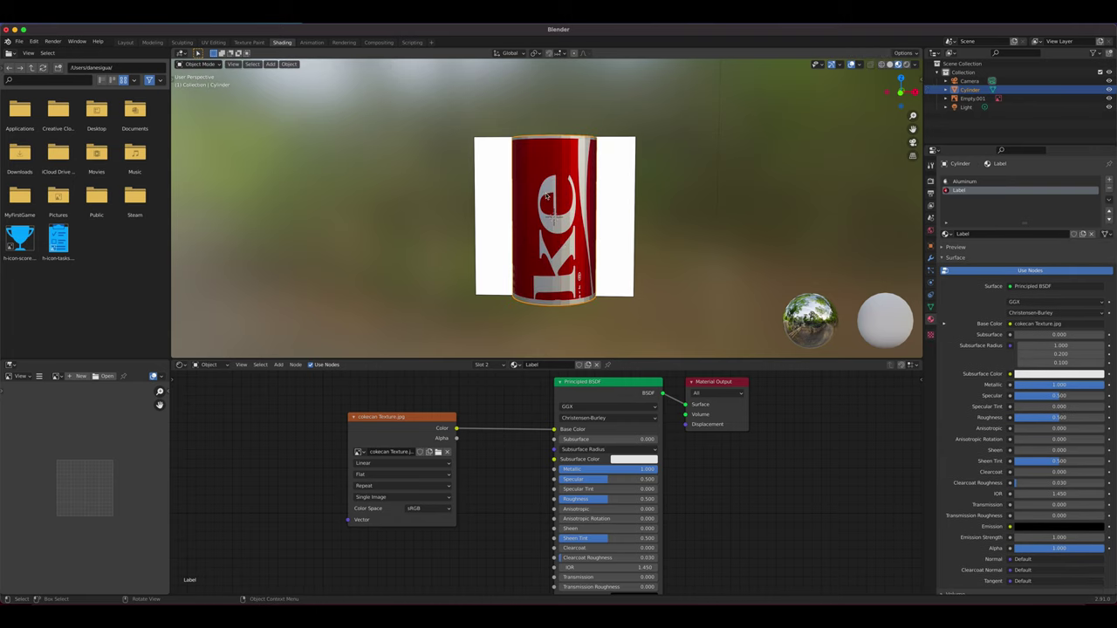
- Apply the cylinder's scale via Object > Apply > Scale and view the can from slightly above
left_click(289, 64)
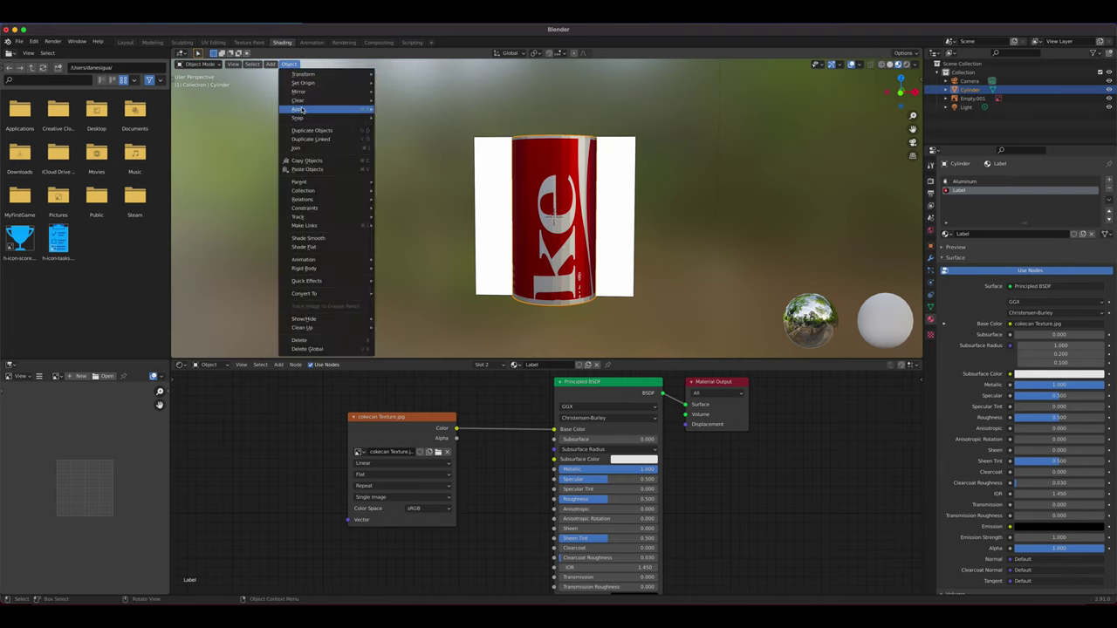
mouse_move(304, 109)
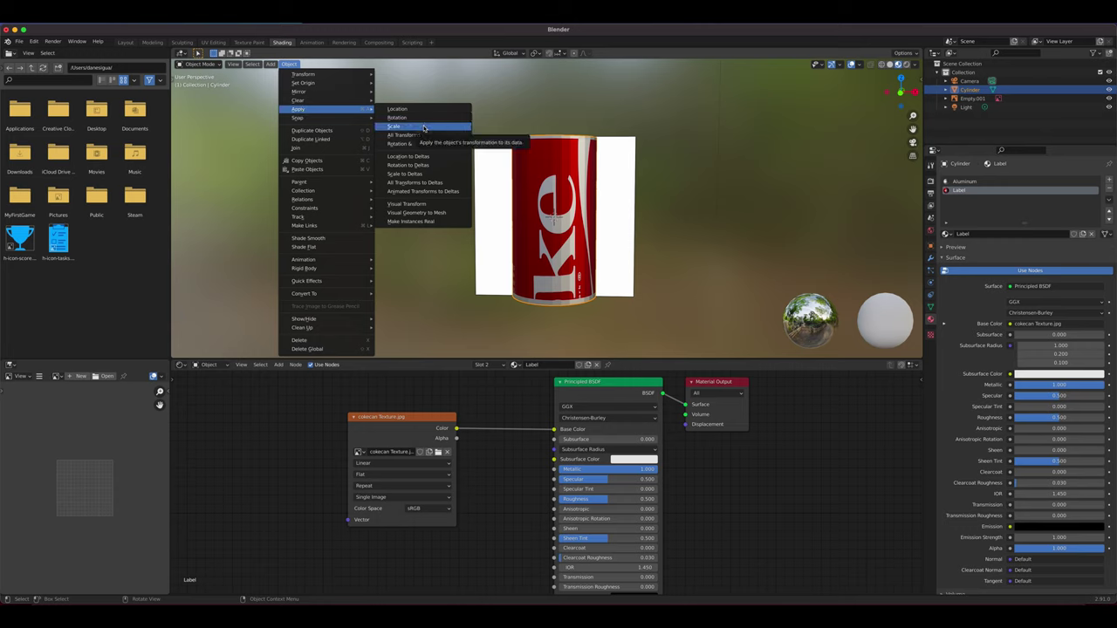
left_click(424, 128)
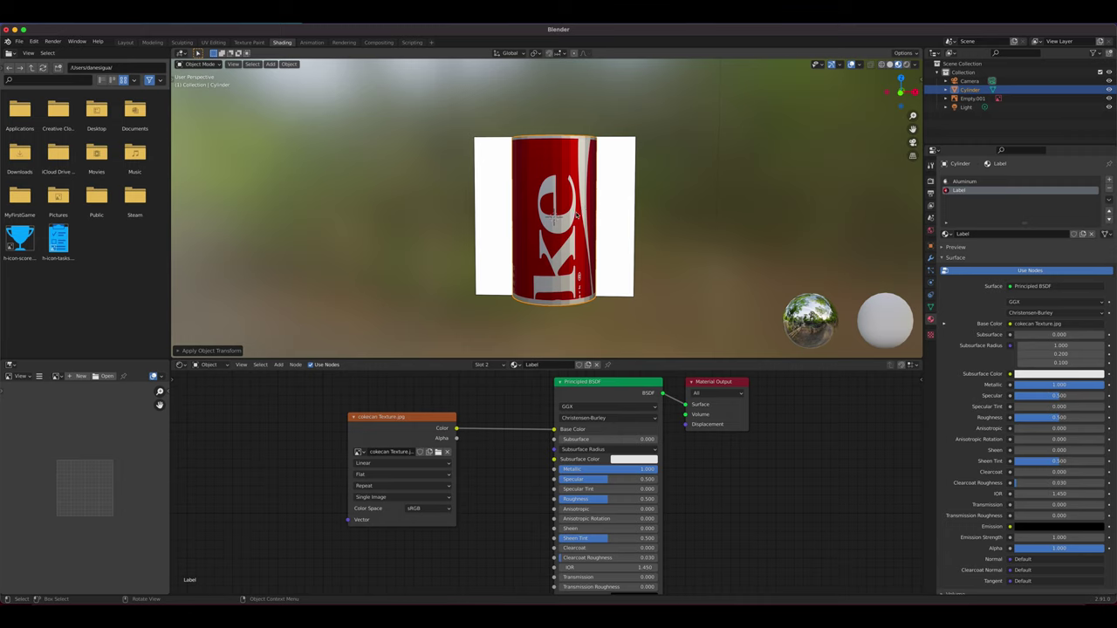
middle_click_drag(576, 216, 553, 257)
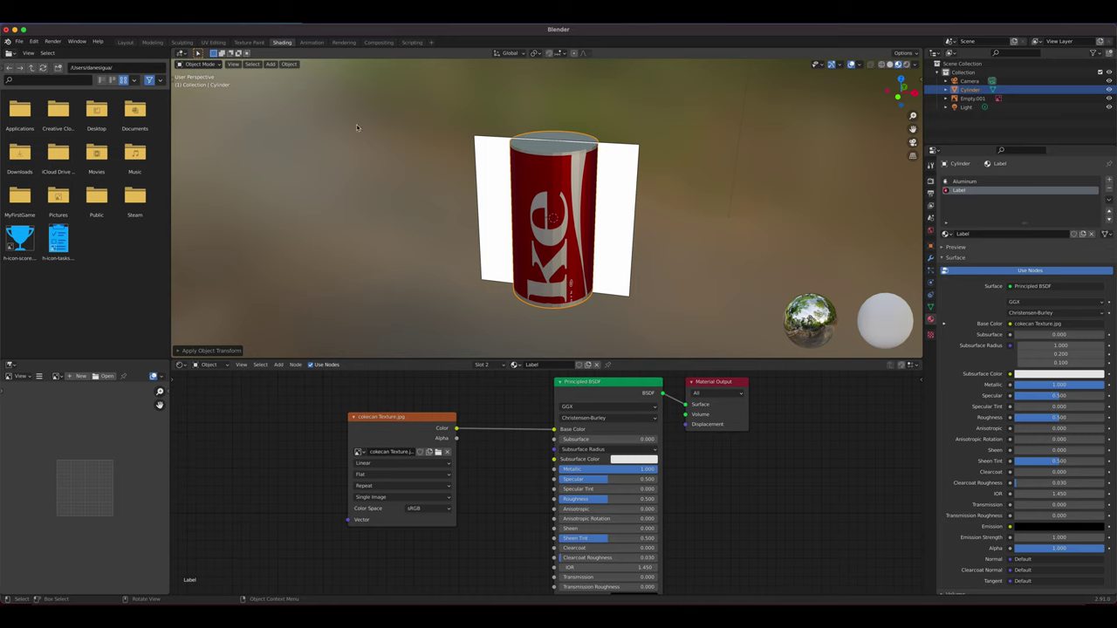
- Switch to the UV Editing workspace and select all of the cylinder's faces
left_click(214, 43)
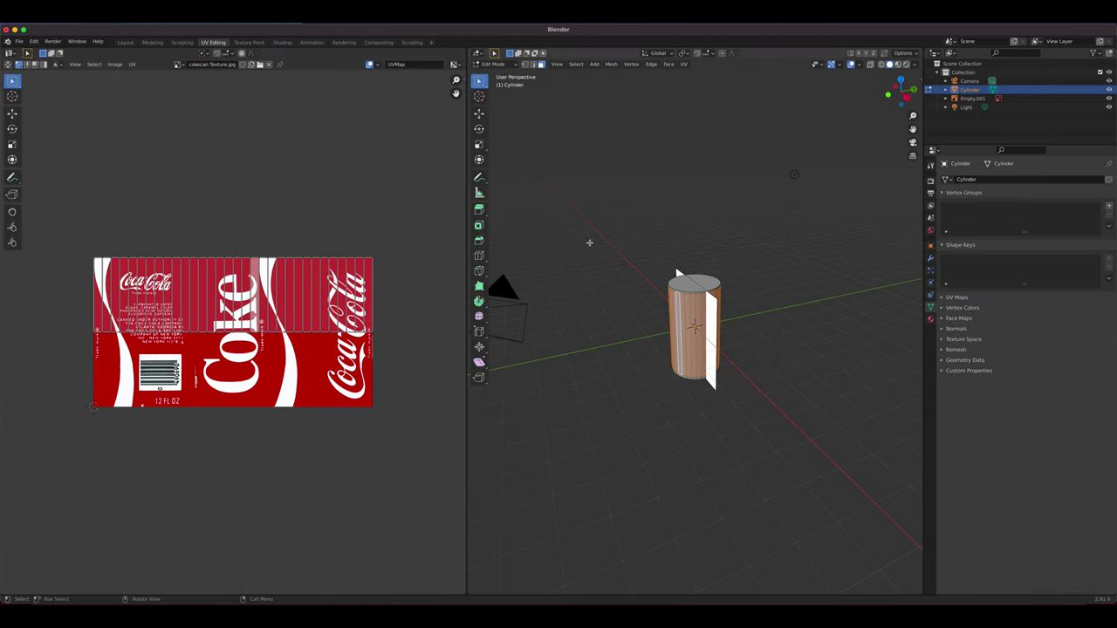
scroll(679, 275, "up", 5)
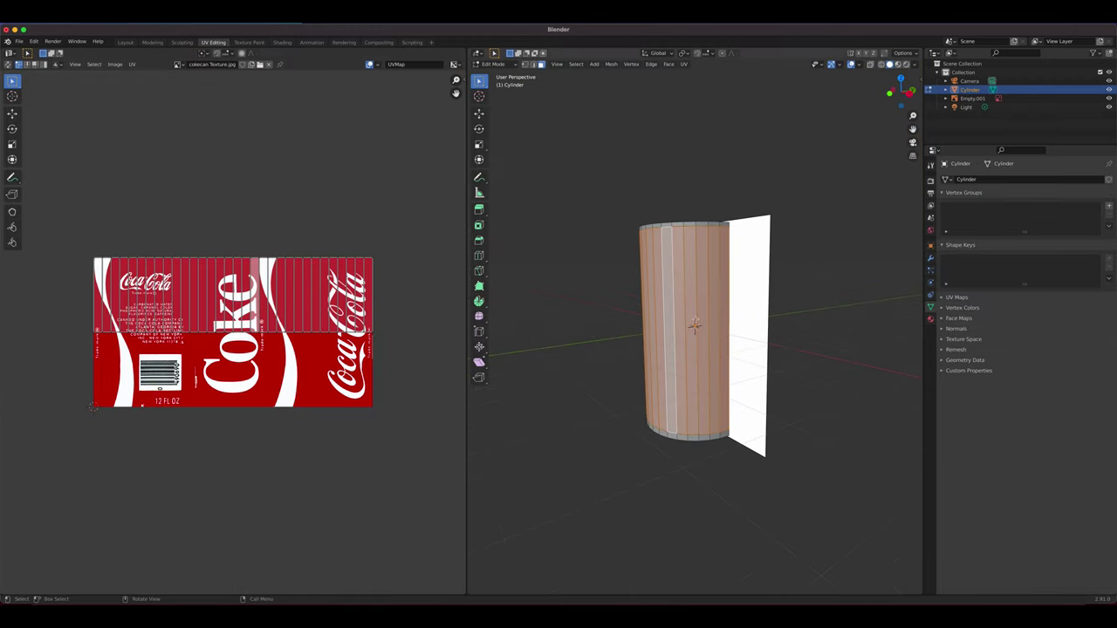
key("a")
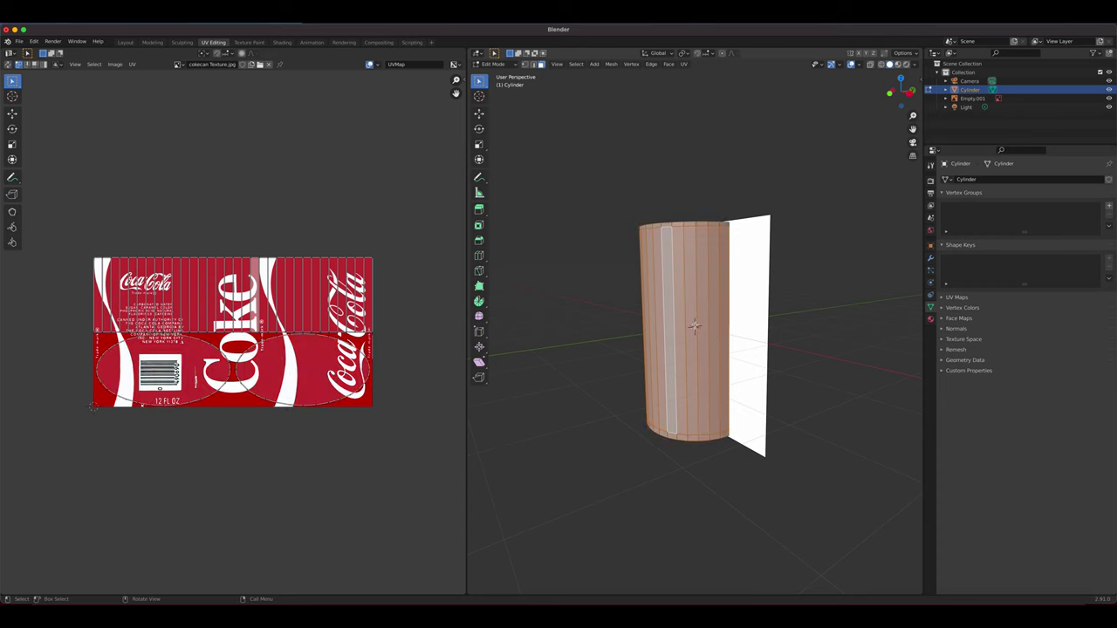
- Enable Screencast Keys from the sidebar and orbit to look down on the can's top
key("n")
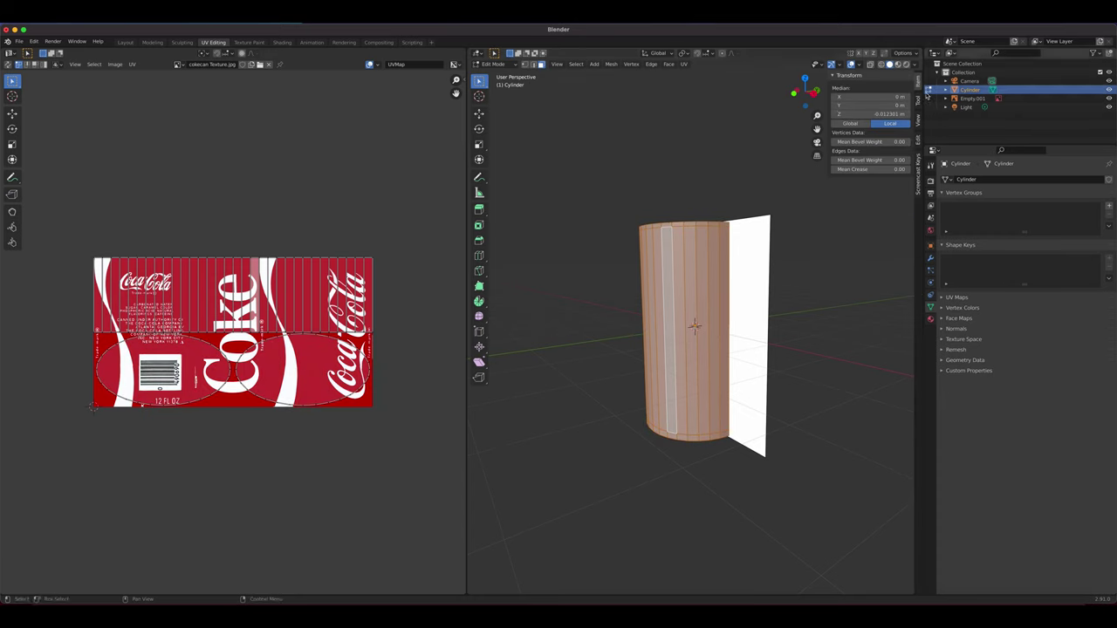
left_click(916, 168)
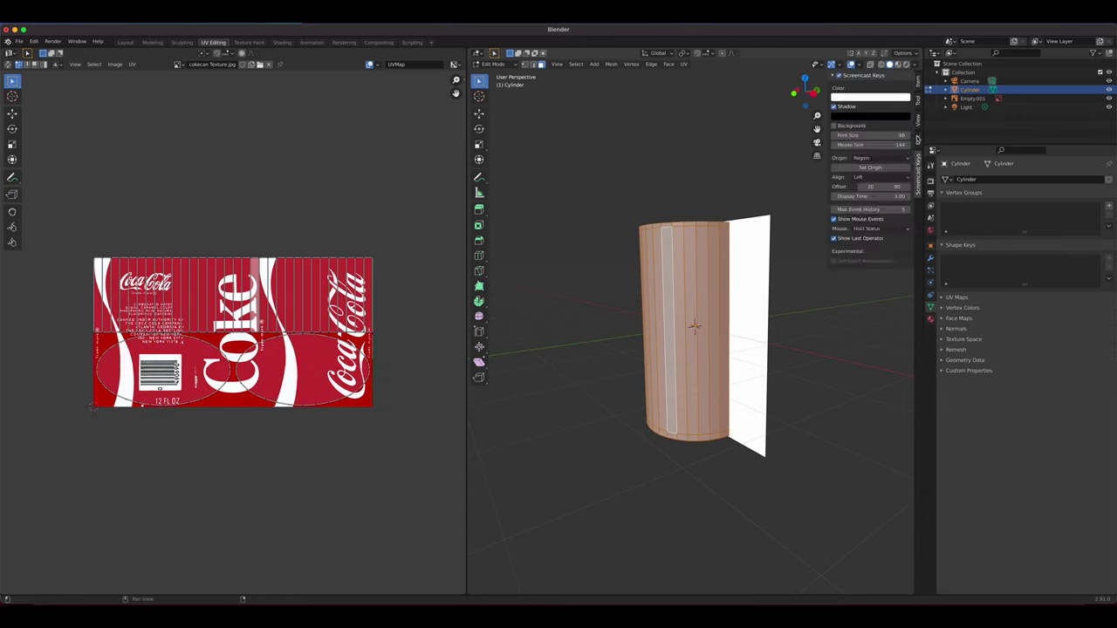
left_click(835, 76)
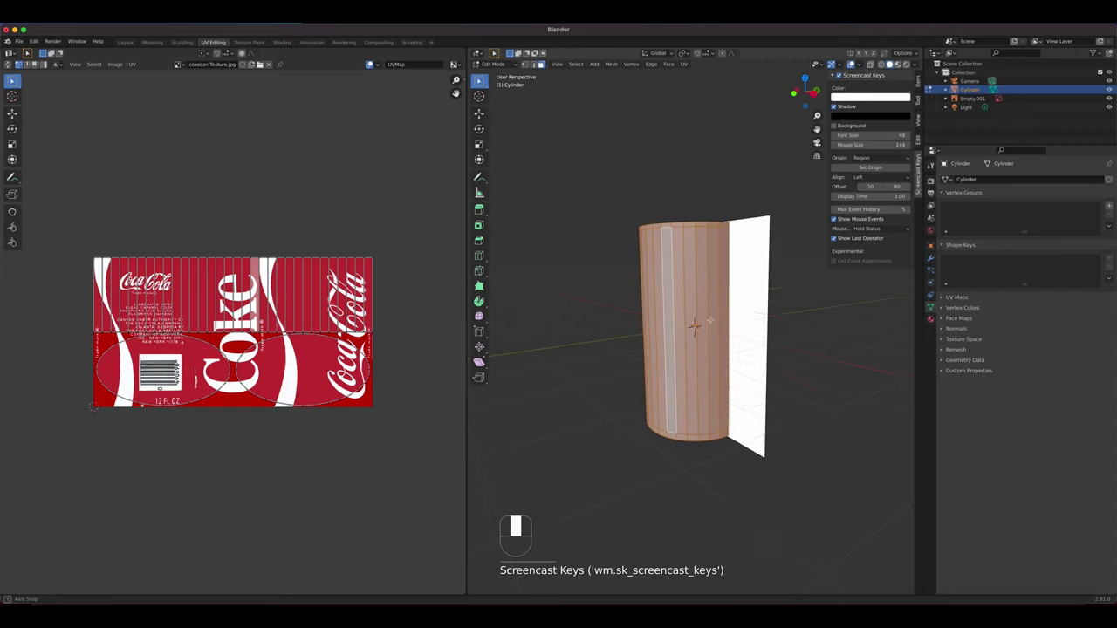
middle_click_drag(710, 320, 726, 333)
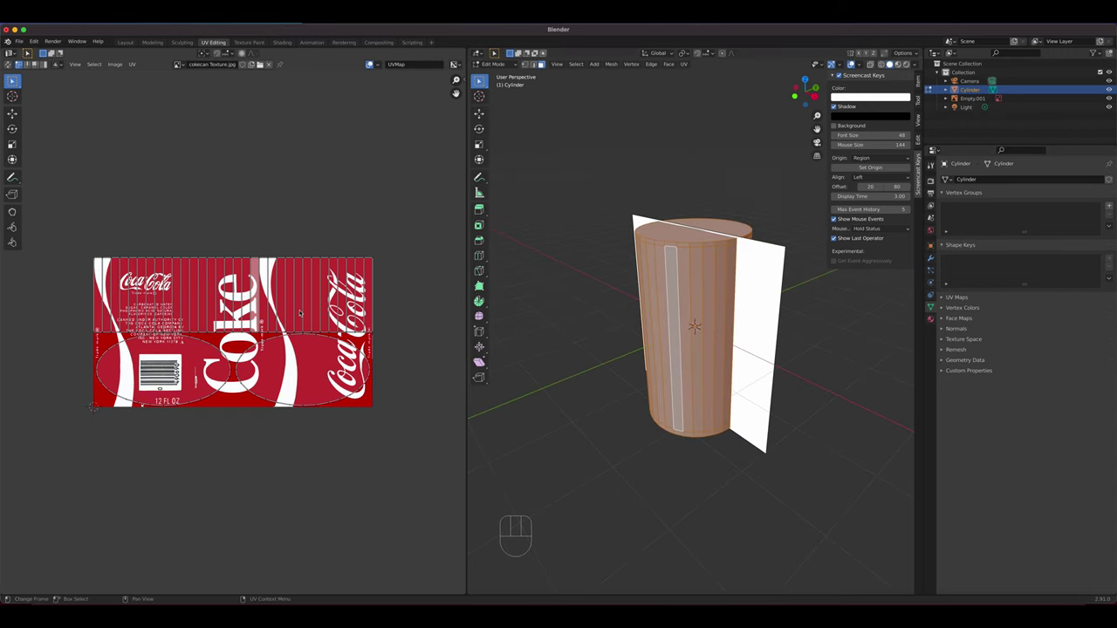
scroll(301, 320, "down", 2)
scroll(304, 323, "up", 3)
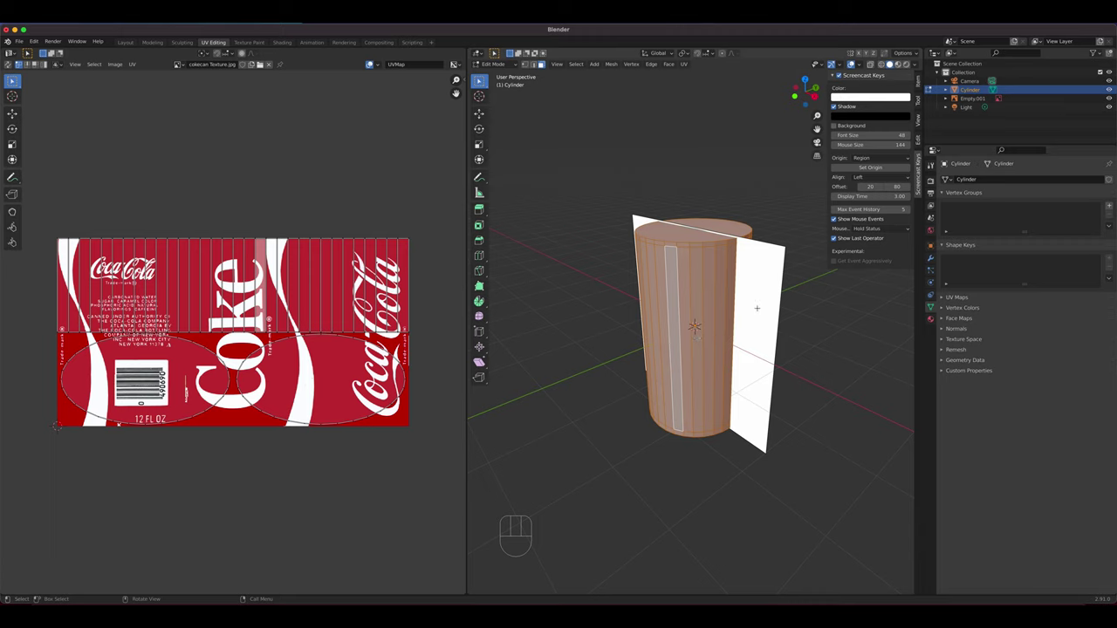
- Select only the cylinder's bottom face with UV Sync Selection turned on
left_click(594, 297)
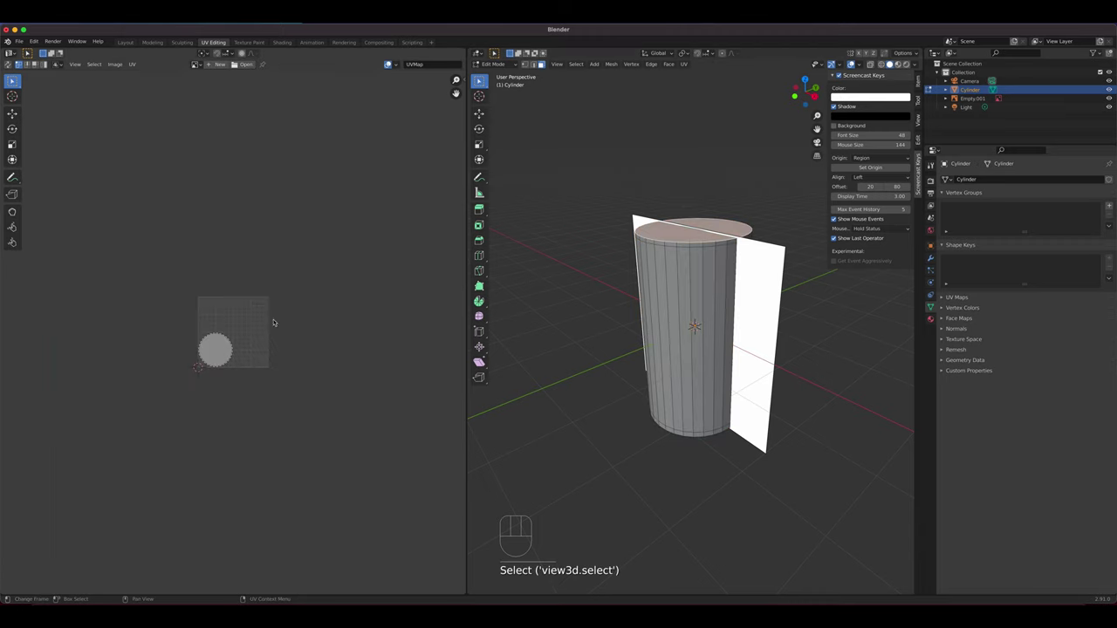
middle_click_drag(661, 346, 648, 253)
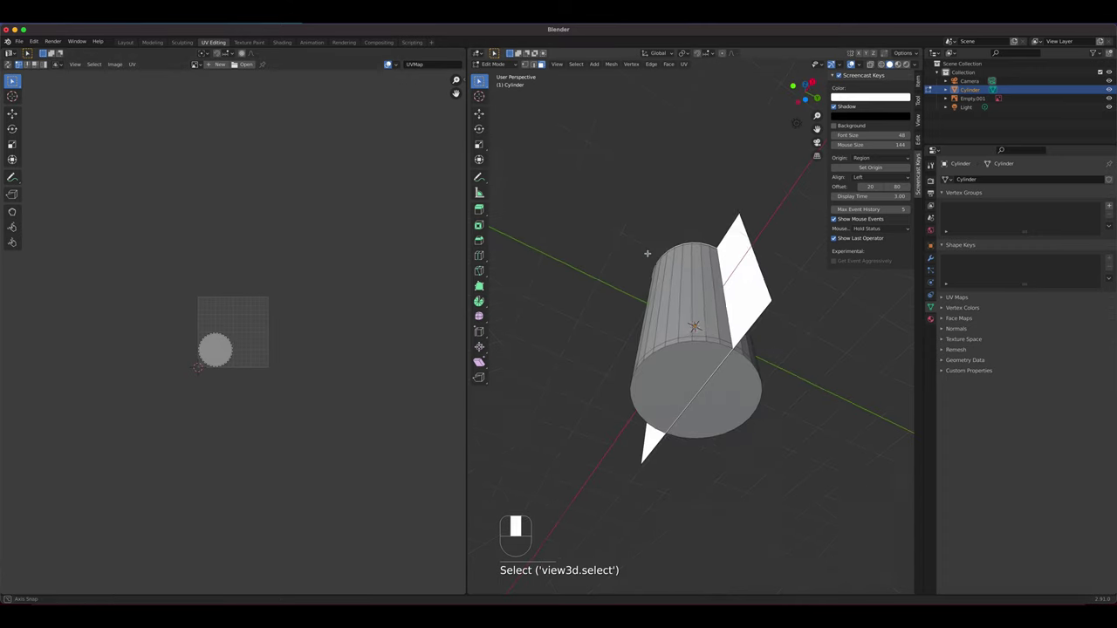
left_click(663, 398)
scroll(337, 241, "up", 6)
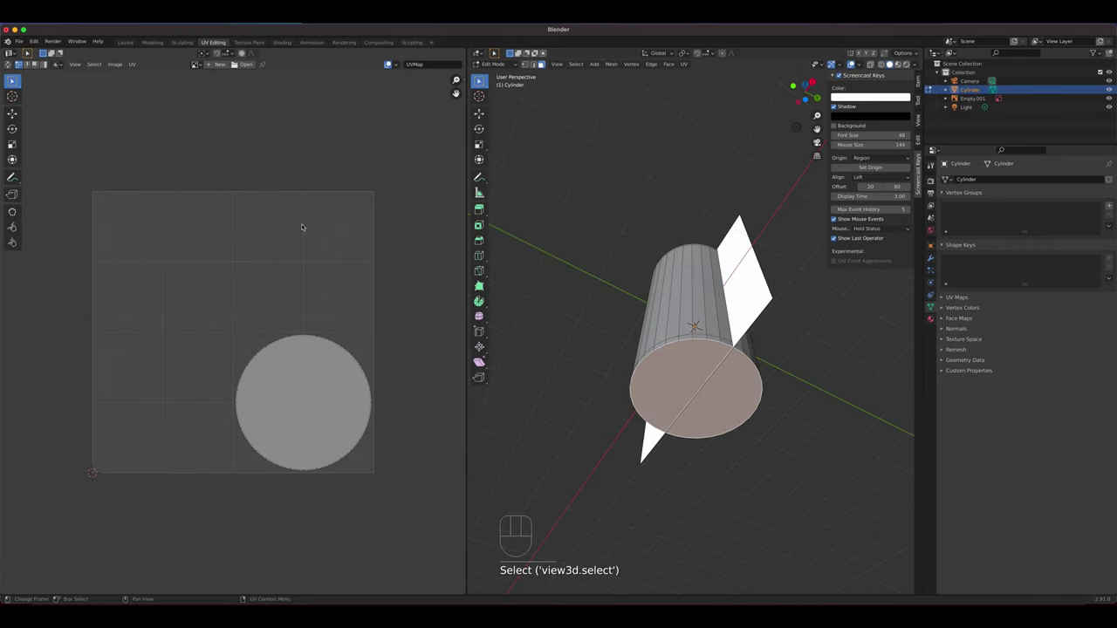
left_click(8, 65)
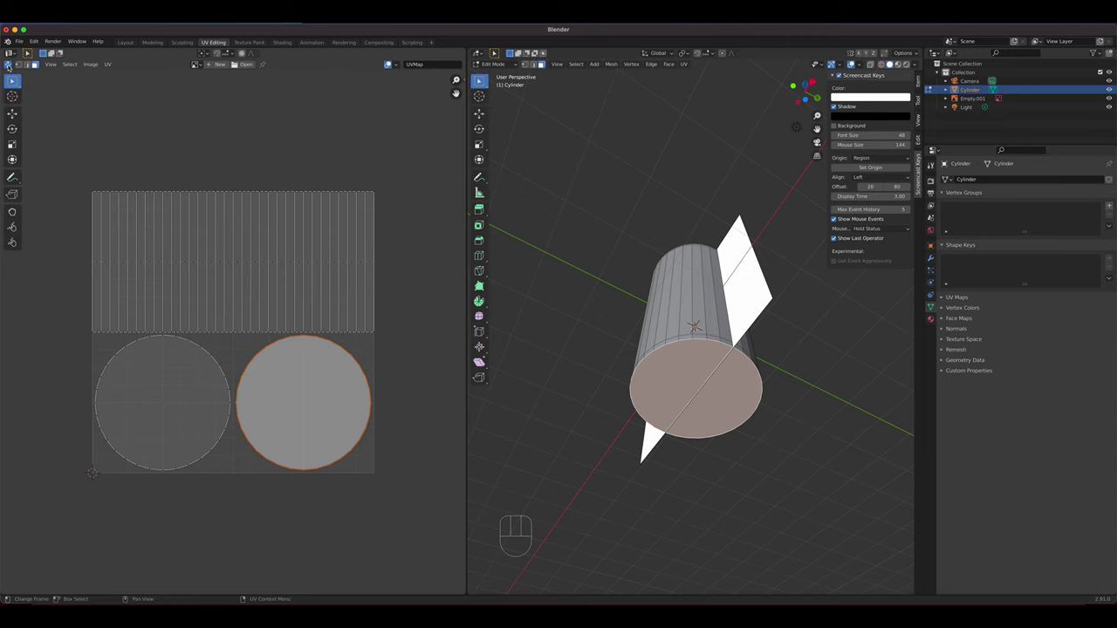
- Switch to Material Preview, loop-select the side faces, and fit the whole texture in the UV view
middle_click_drag(809, 423, 743, 398)
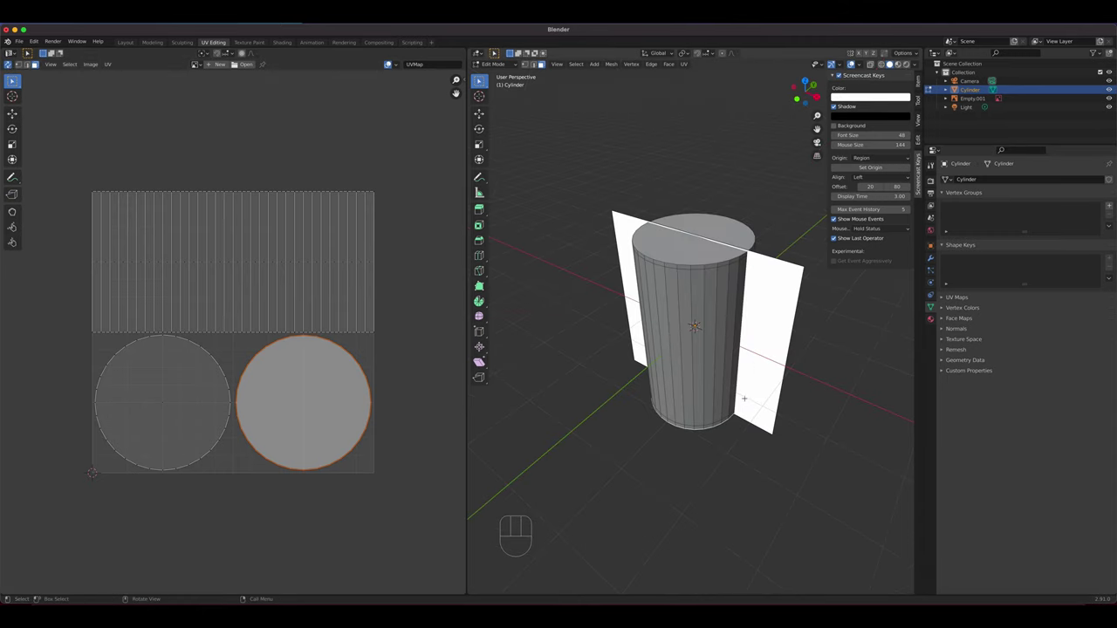
left_click(897, 64)
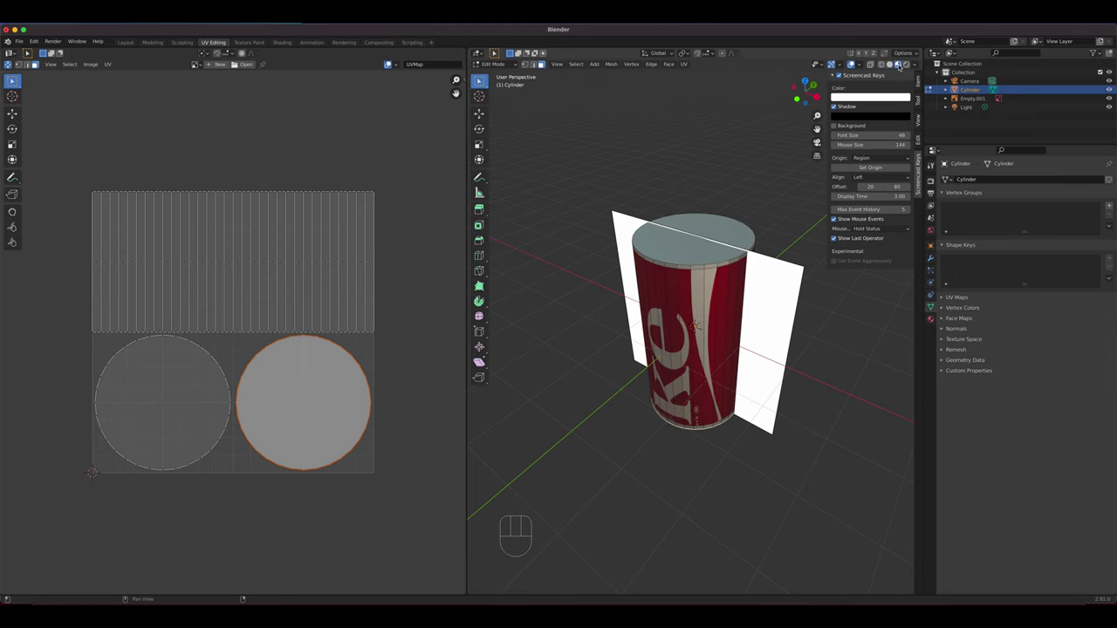
middle_click_drag(729, 330, 697, 319)
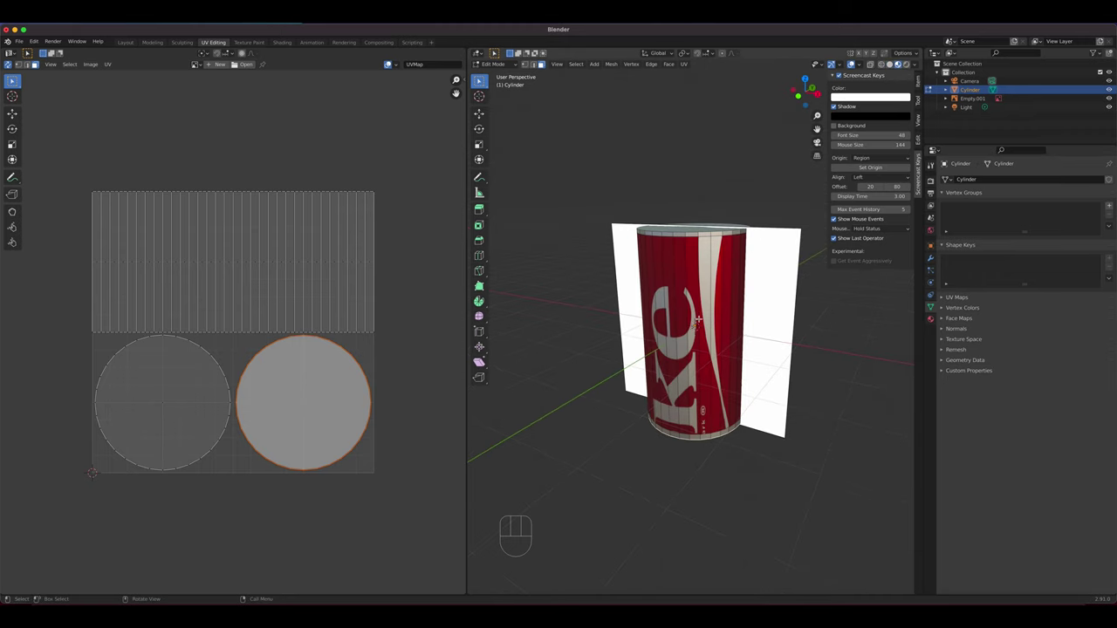
left_click(697, 321)
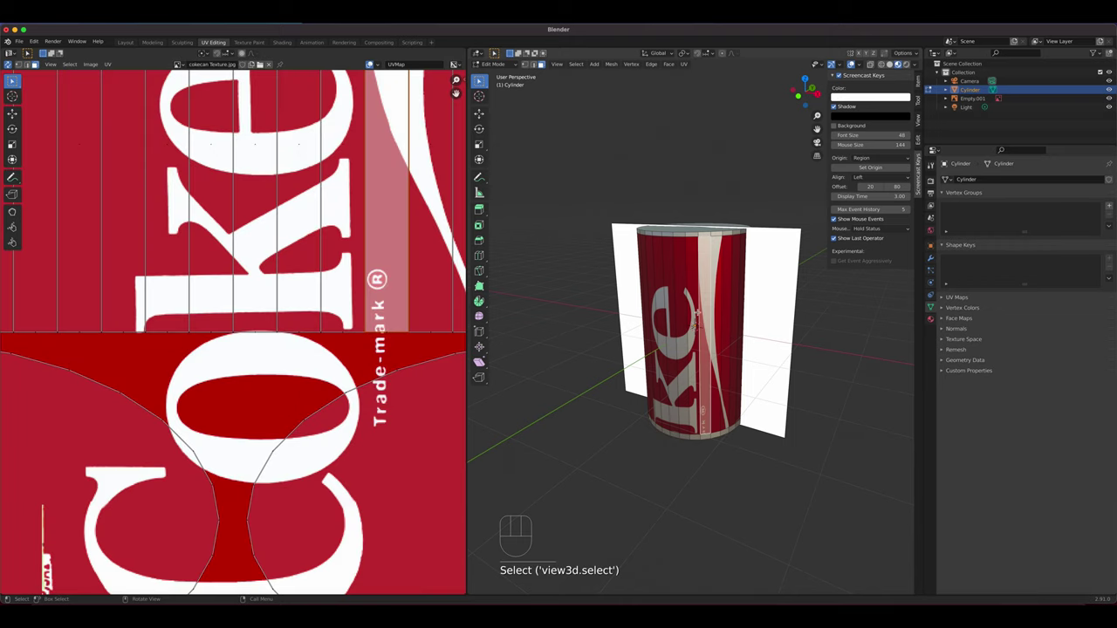
left_click(697, 320, "alt")
key("Home")
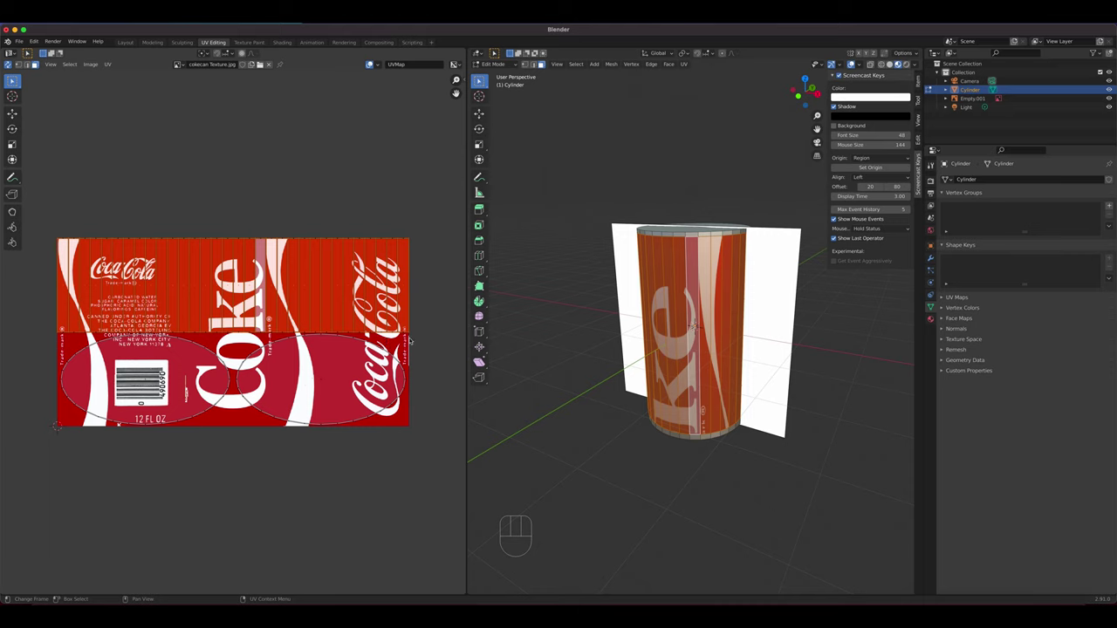
middle_click_drag(594, 268, 689, 266)
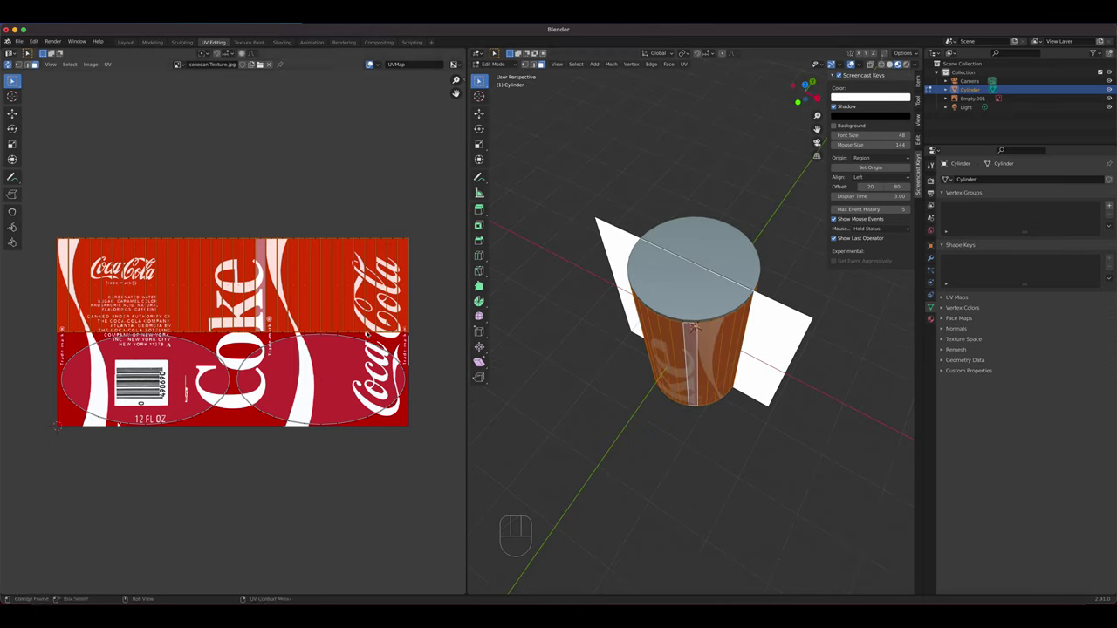
middle_click_drag(632, 364, 642, 319)
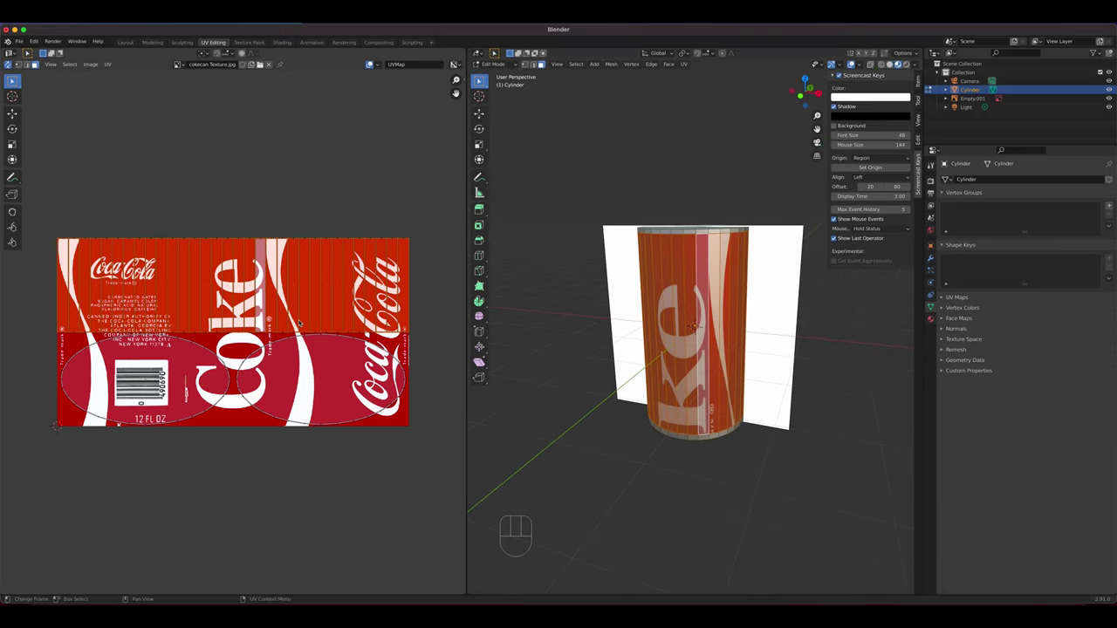
key("g")
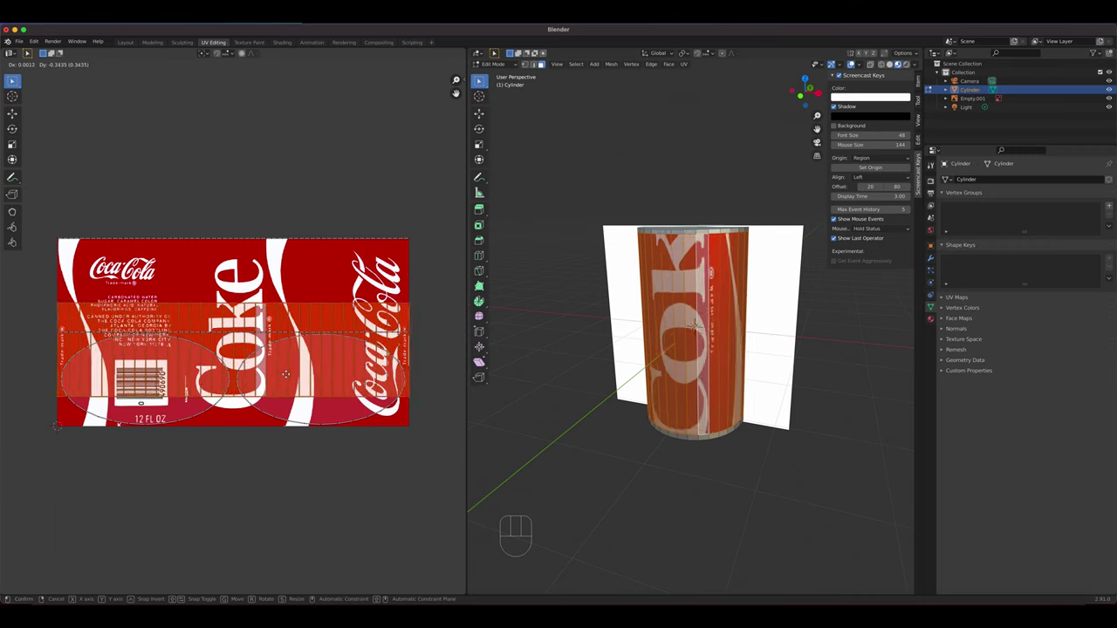
key("Escape")
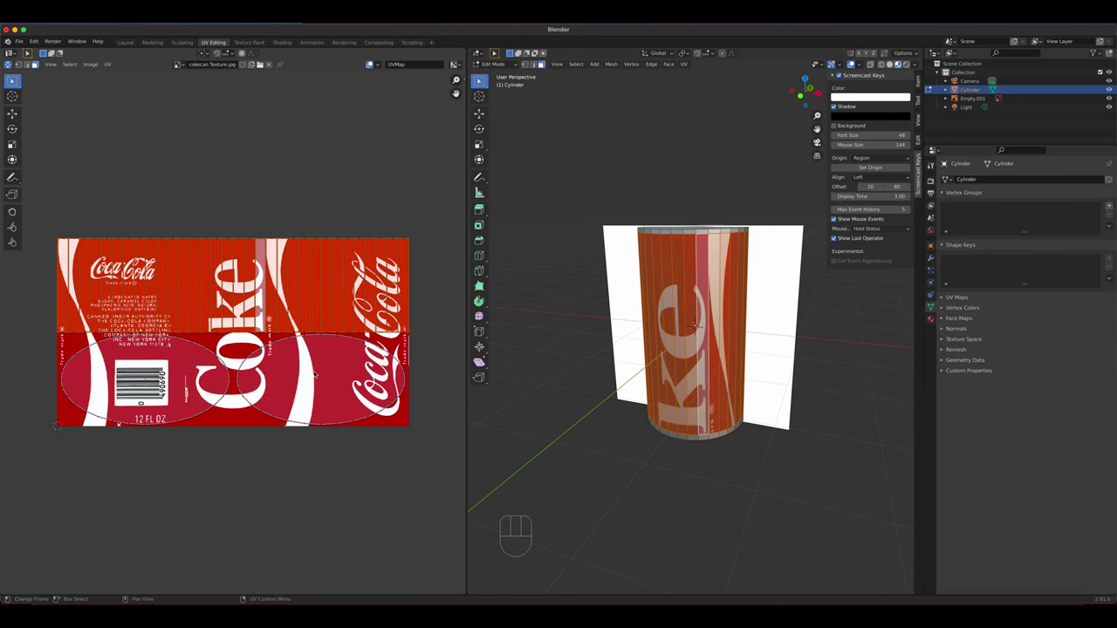
left_click(18, 65)
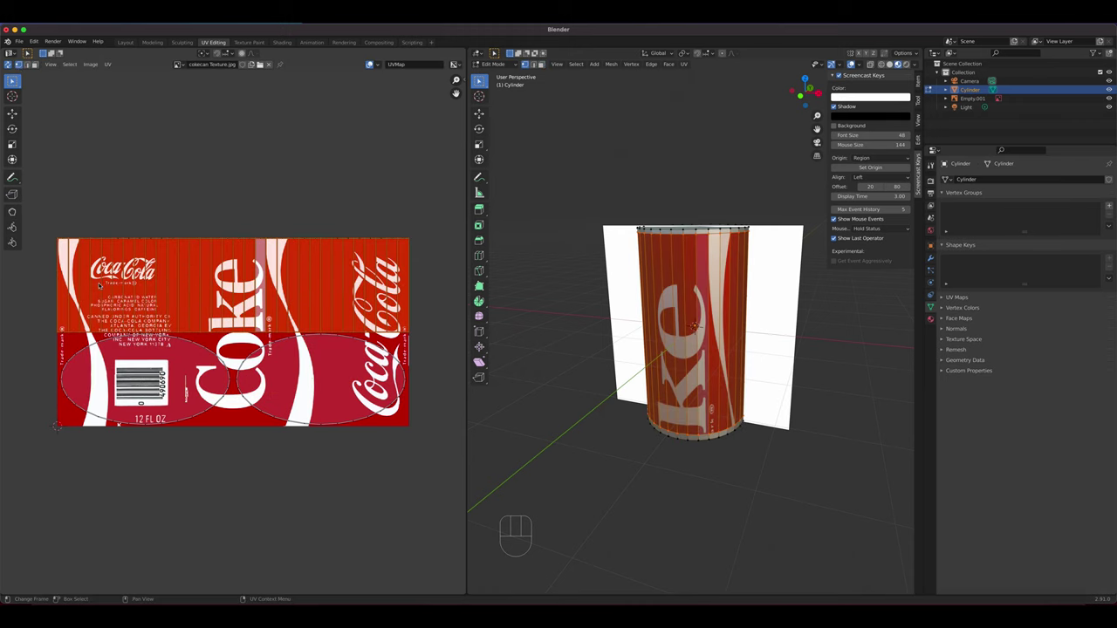
left_click_drag(39, 327, 449, 335)
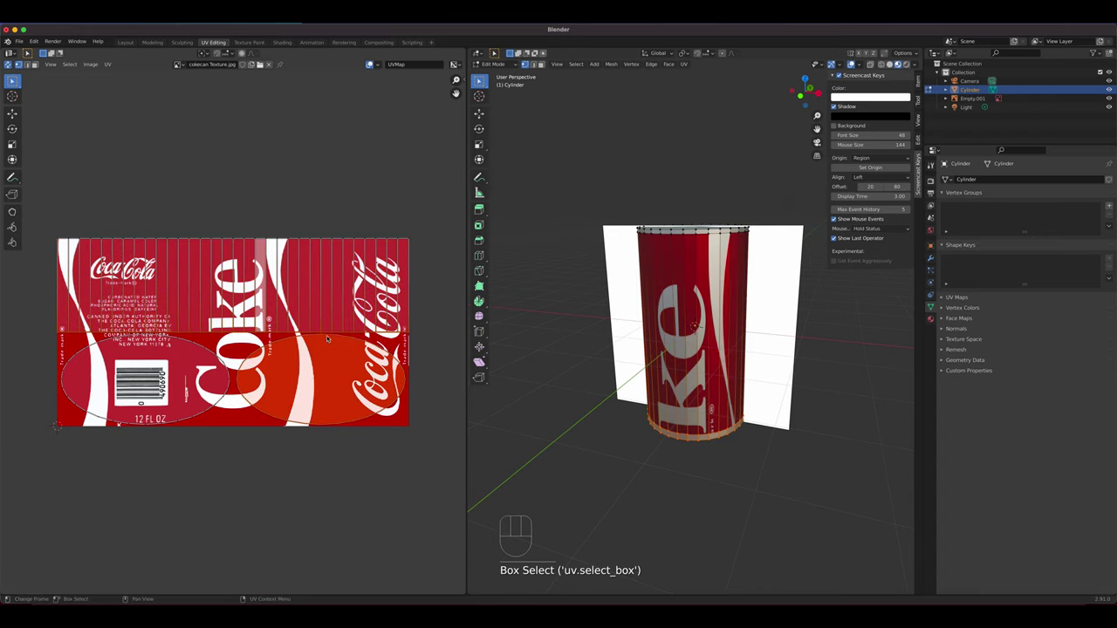
- Loop-select the can's side faces and box-select their UV strip in the UV editor
scroll(326, 335, "up", 2)
scroll(334, 348, "down", 2)
mouse_move(420, 329)
left_mouse_down()
mouse_move(27, 336)
mouse_move(420, 336)
left_mouse_up()
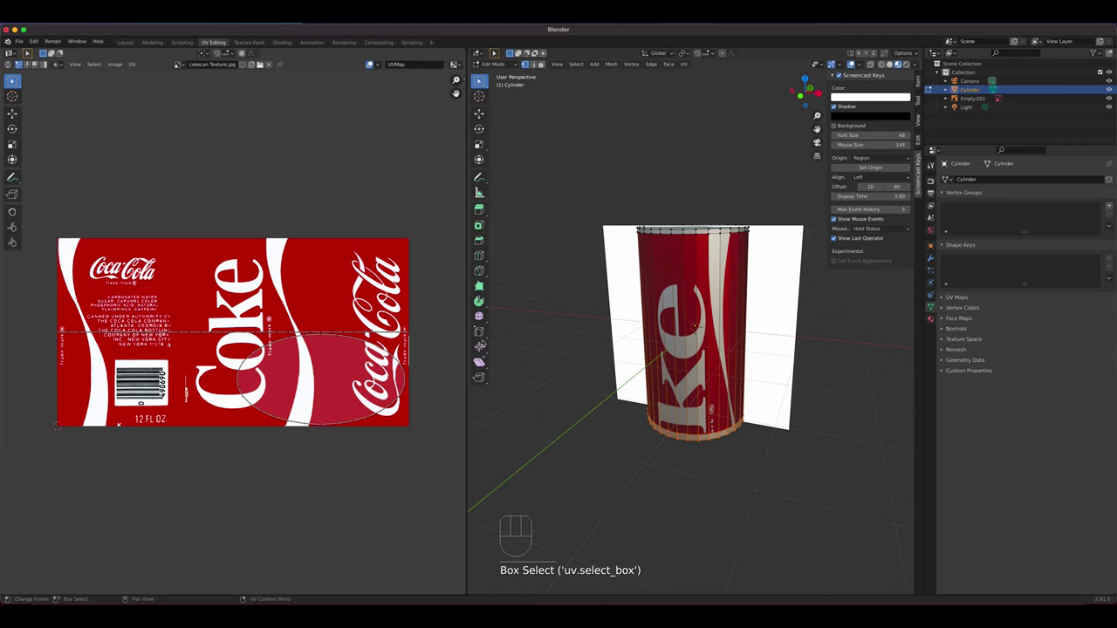
left_click(706, 332)
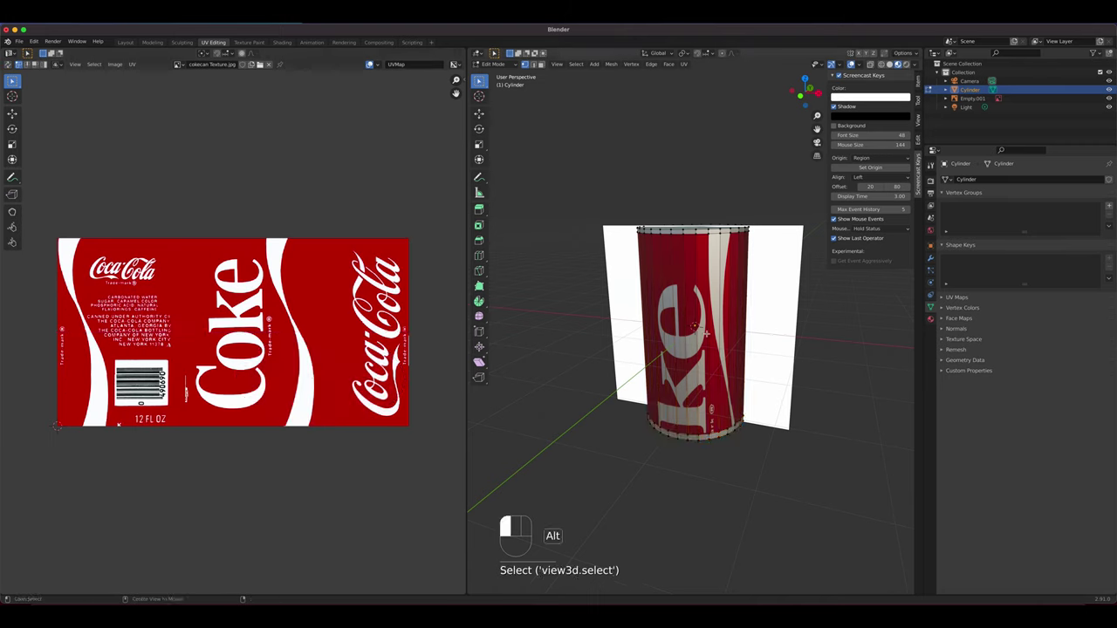
left_click(706, 334, "alt")
key("3")
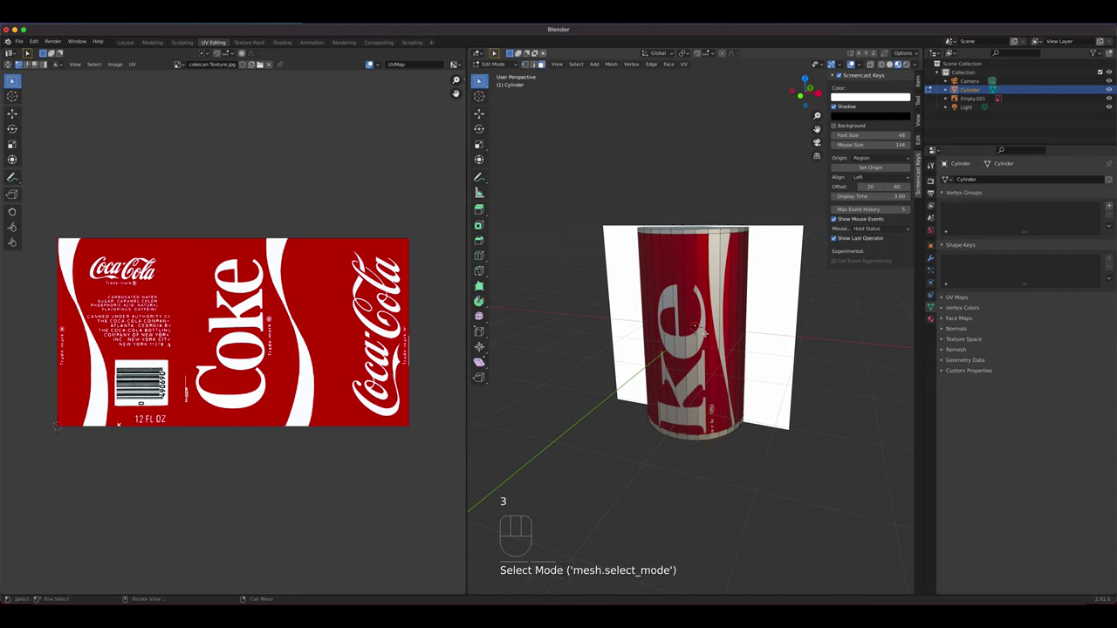
left_click(702, 333, "alt")
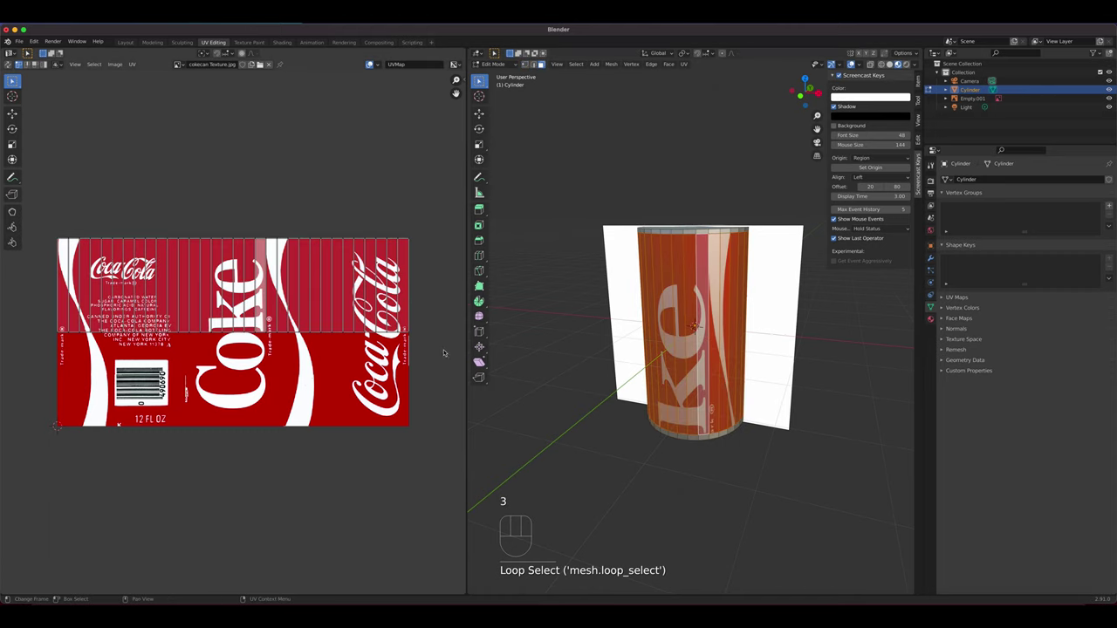
left_click_drag(427, 334, 18, 304)
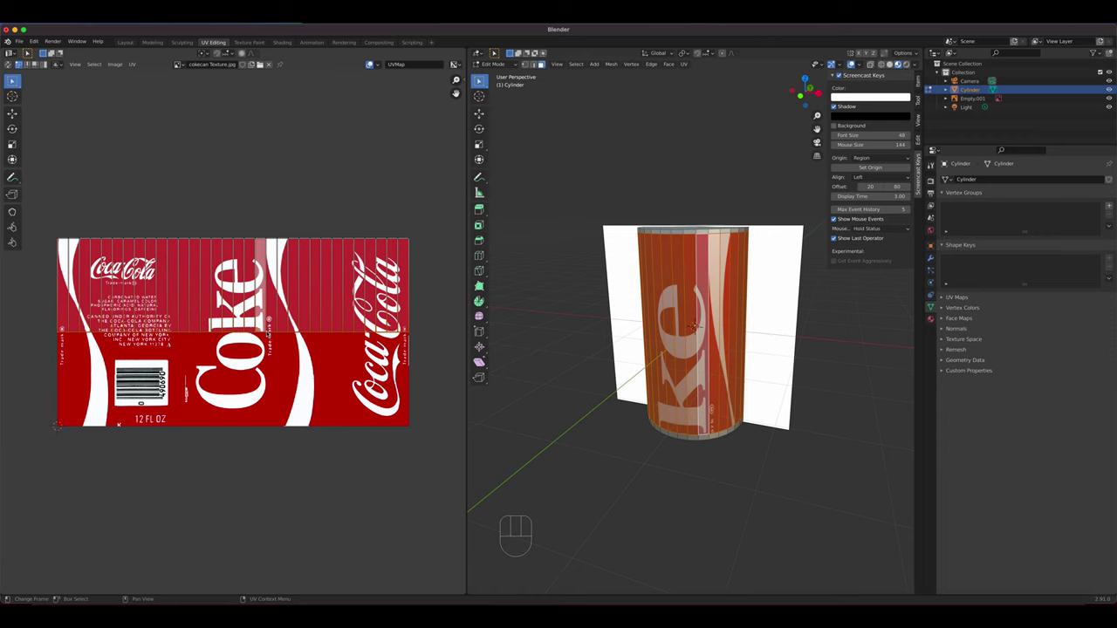
left_click(13, 114)
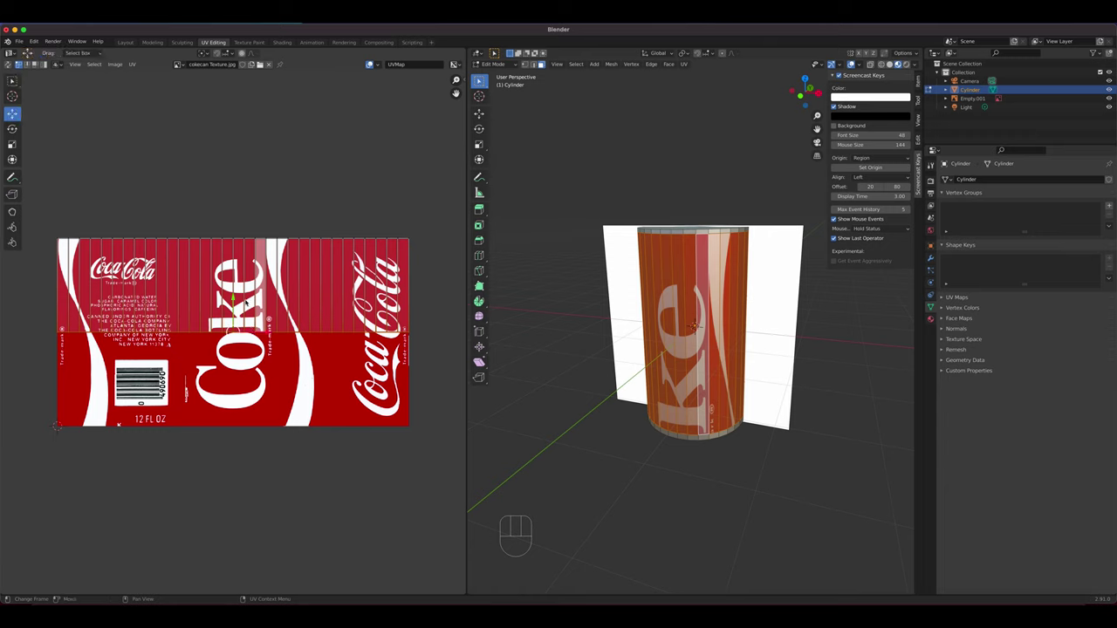
left_click_drag(233, 299, 239, 395)
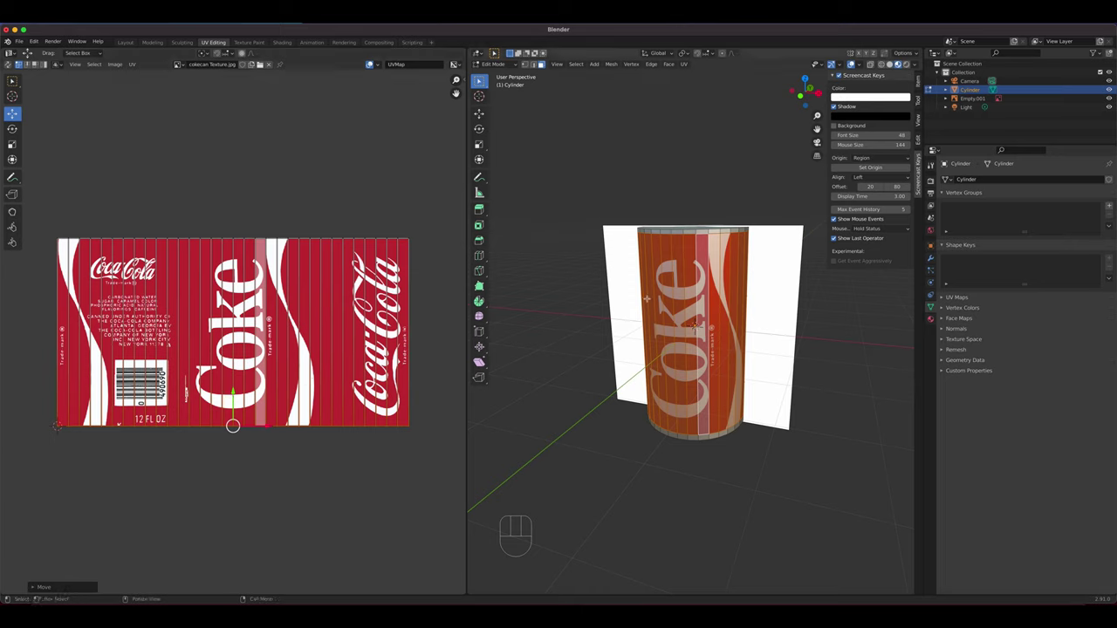
middle_click_drag(674, 364, 558, 384)
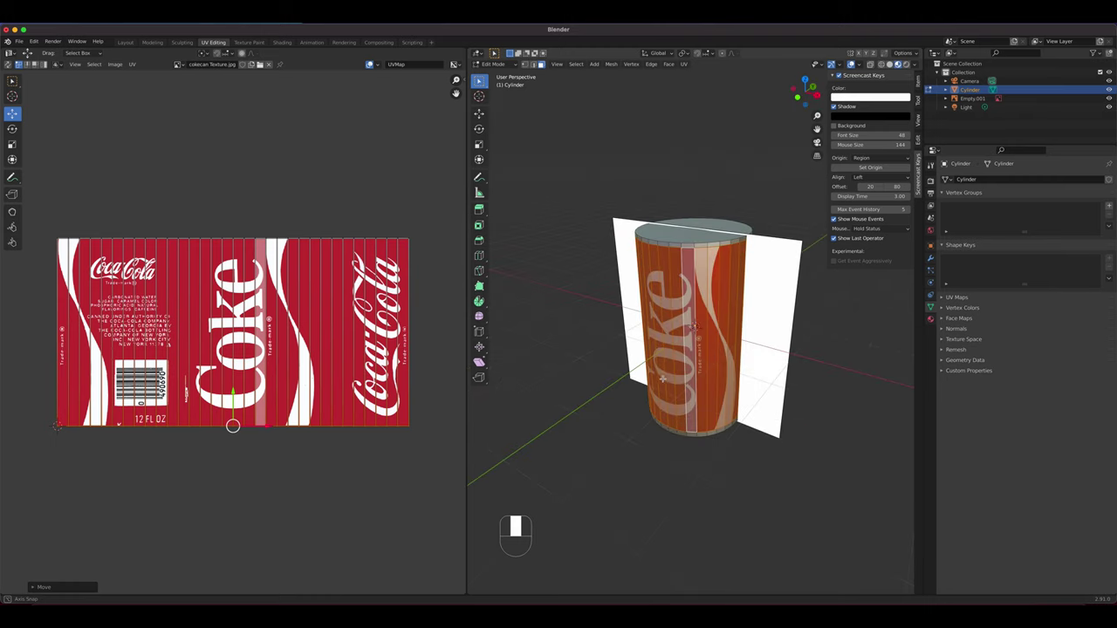
key("KP_1")
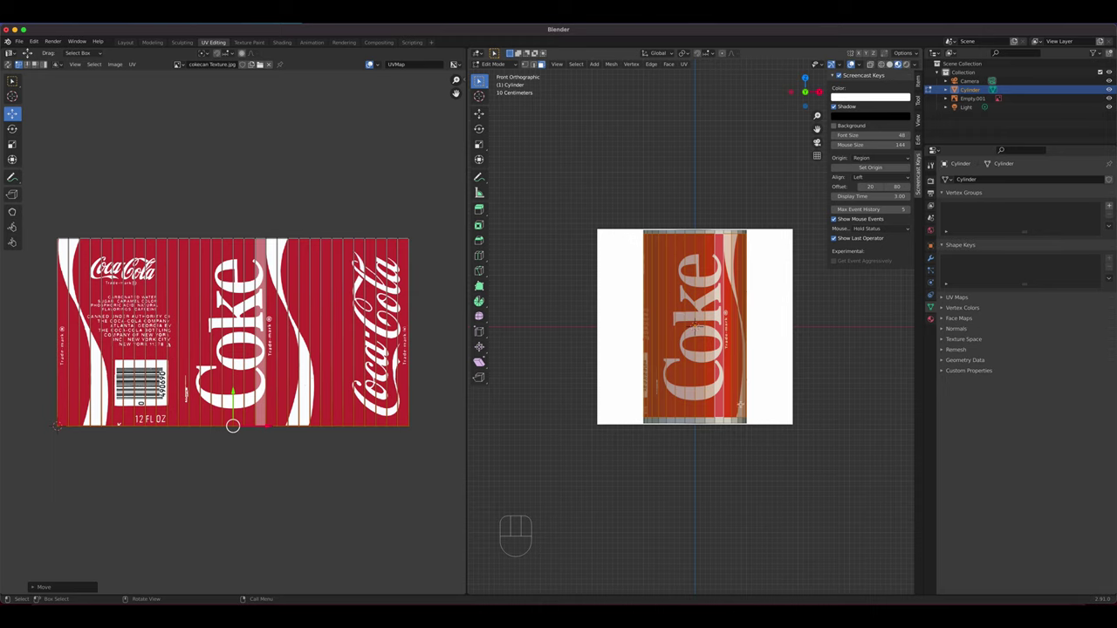
scroll(695, 325, "up", 4)
middle_click_drag(695, 325, 695, 327)
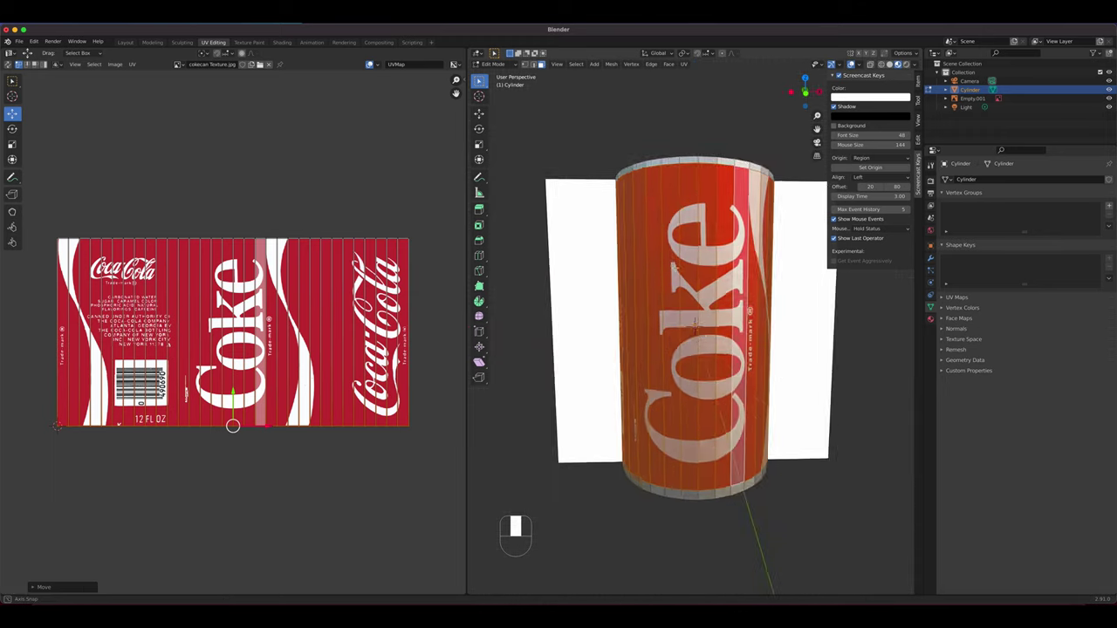
middle_click_drag(677, 268, 679, 294)
scroll(679, 298, "up", 2)
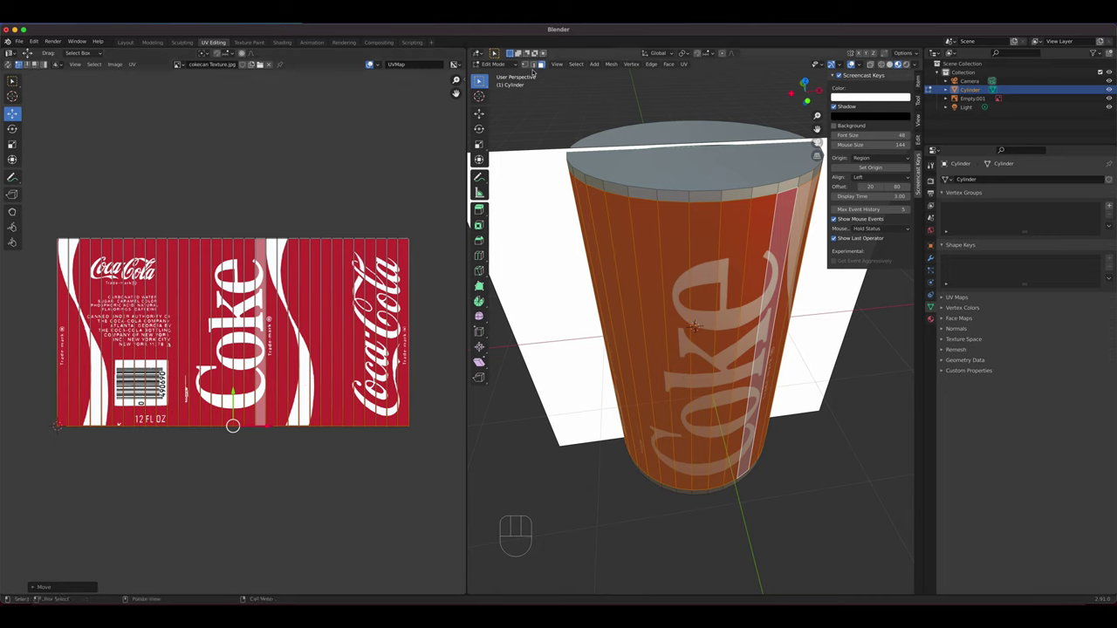
- In edge mode, select the can's top rim edge loop
key("2")
left_click(646, 200)
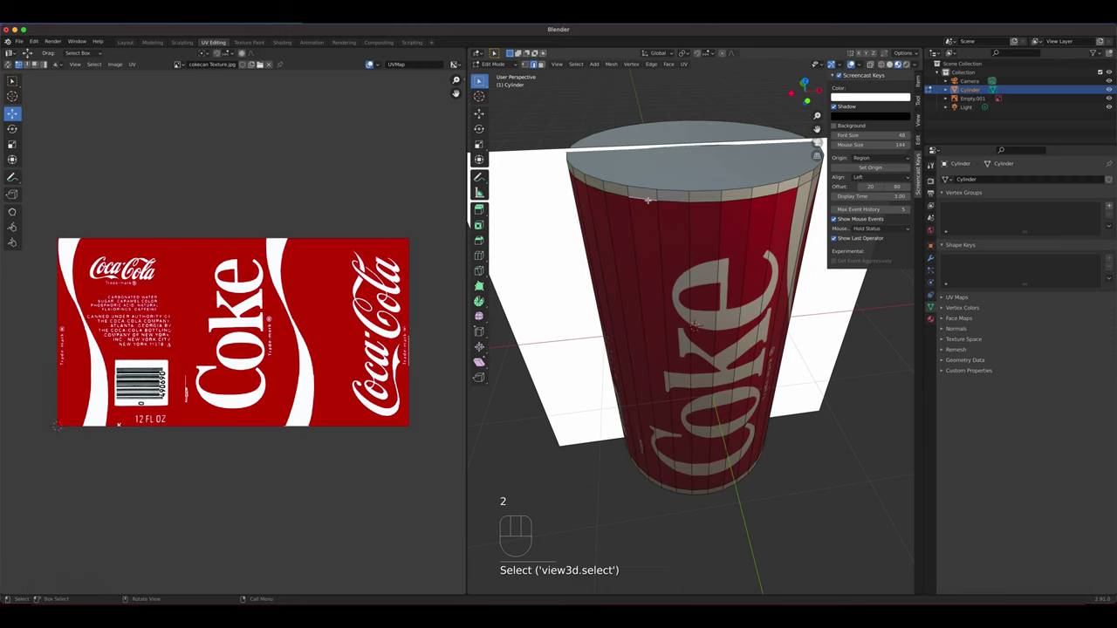
left_click(645, 198, "alt")
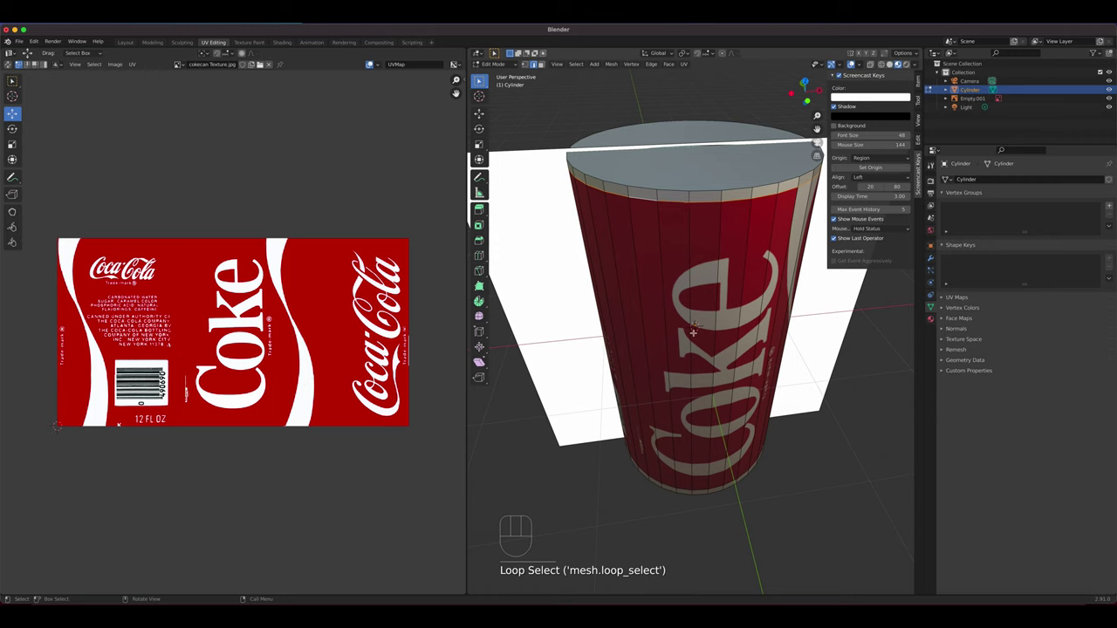
middle_click_drag(693, 332, 715, 280, "shift")
scroll(698, 315, "down", 3)
scroll(698, 316, "up", 3)
scroll(688, 375, "up", 3)
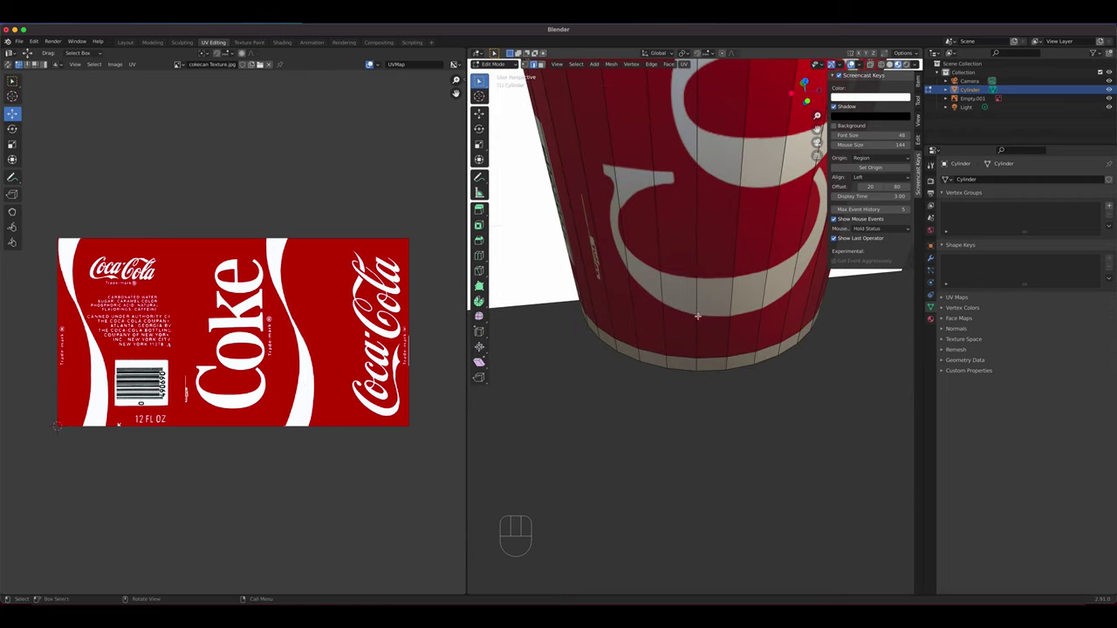
- Add the bottom rim loop to the selection and check it against the reference in wireframe
key("shift")
left_click(687, 354, "alt+shift")
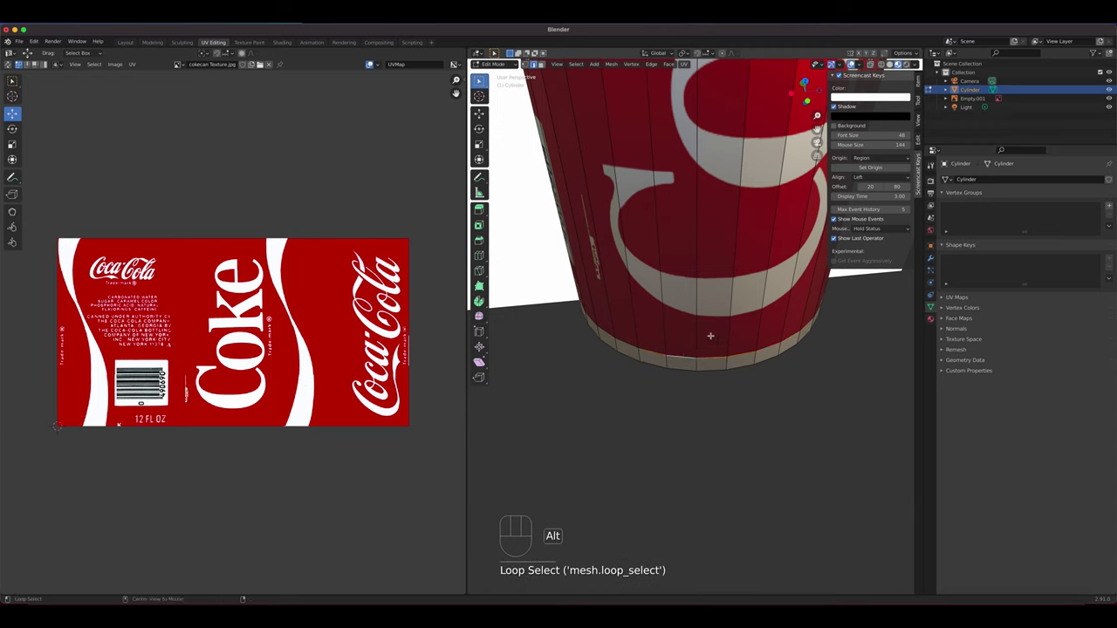
middle_click_drag(710, 335, 834, 162)
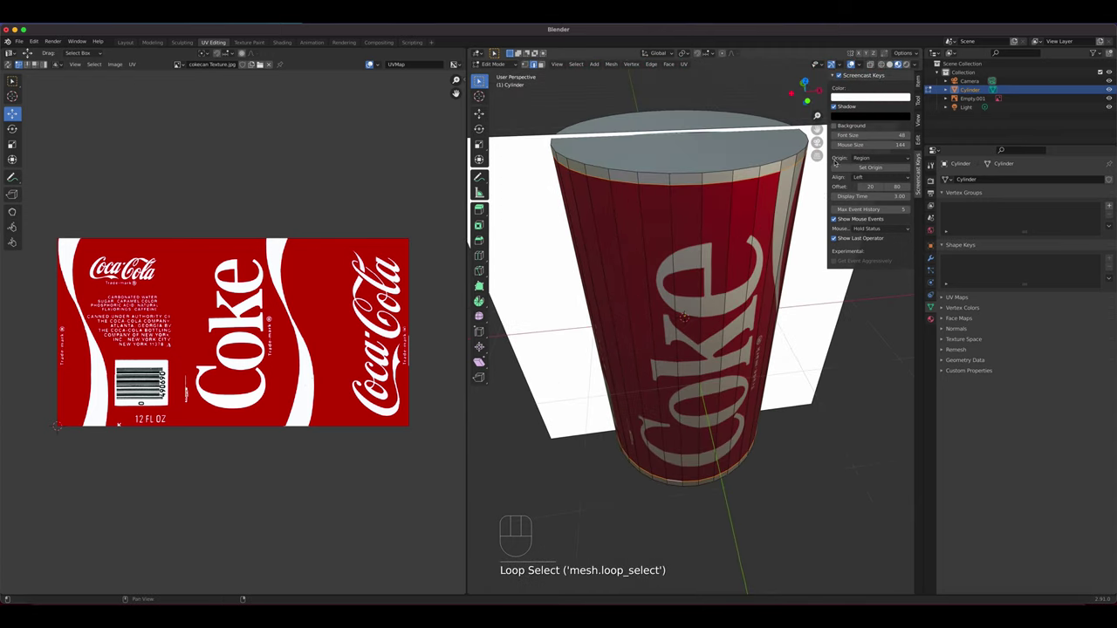
left_click(881, 65)
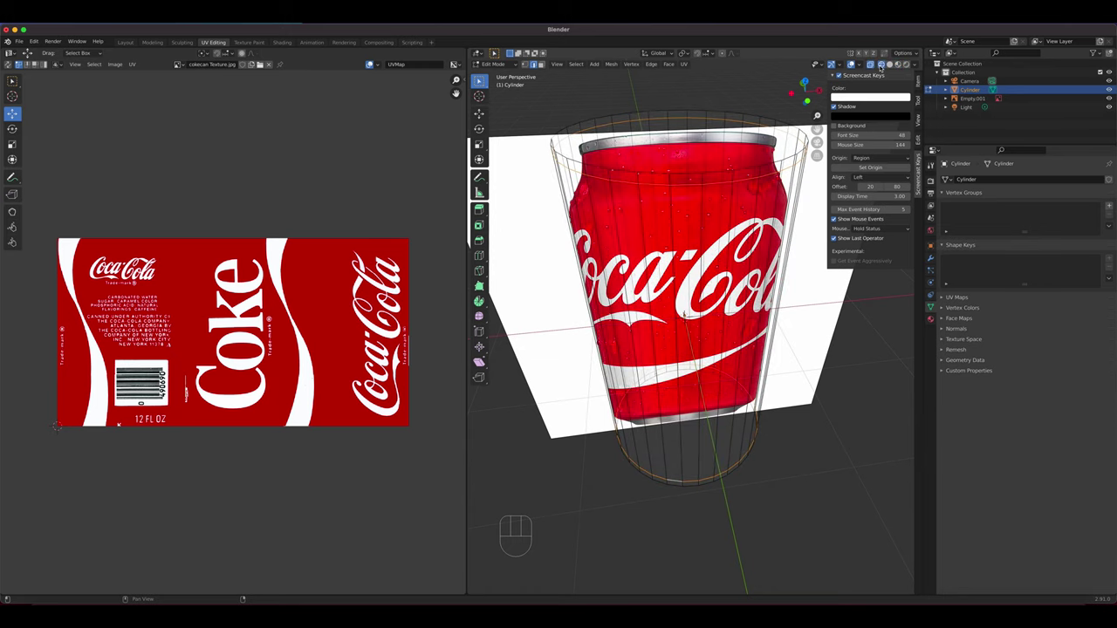
left_click(889, 65)
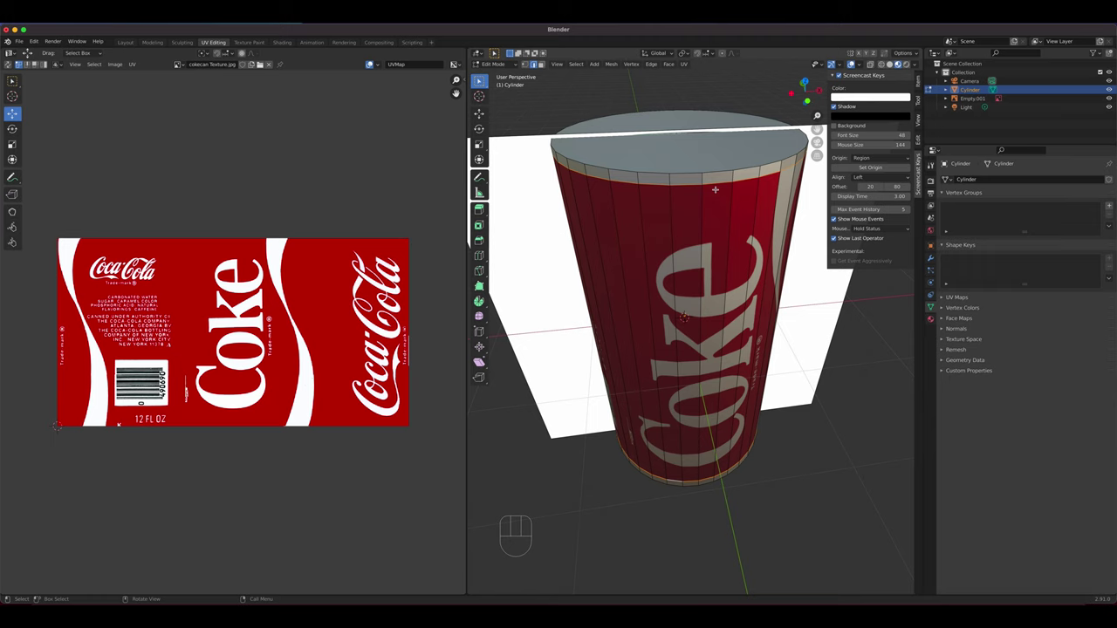
- From the back view, add a vertical edge to the rim selection and mark all as seams
key("KP_1")
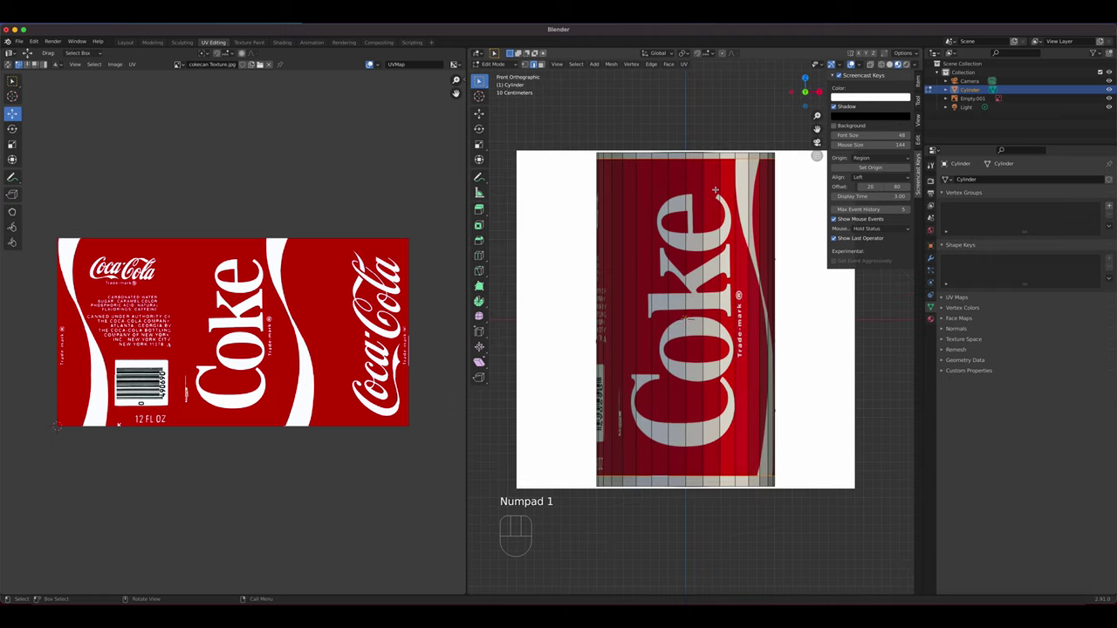
key("ctrl")
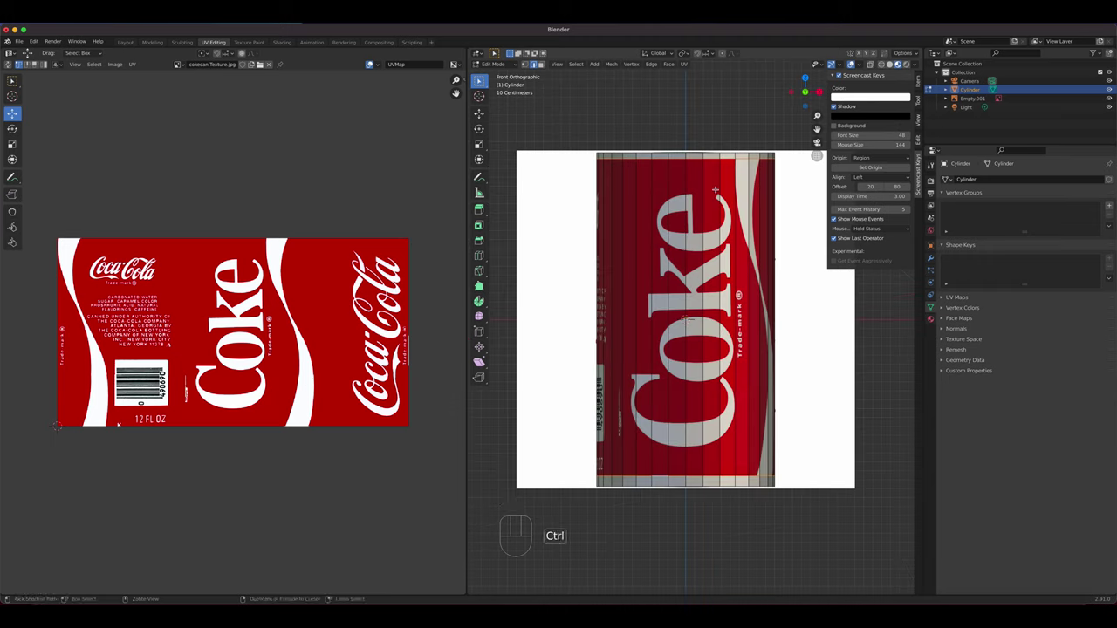
key("ctrl+KP_1")
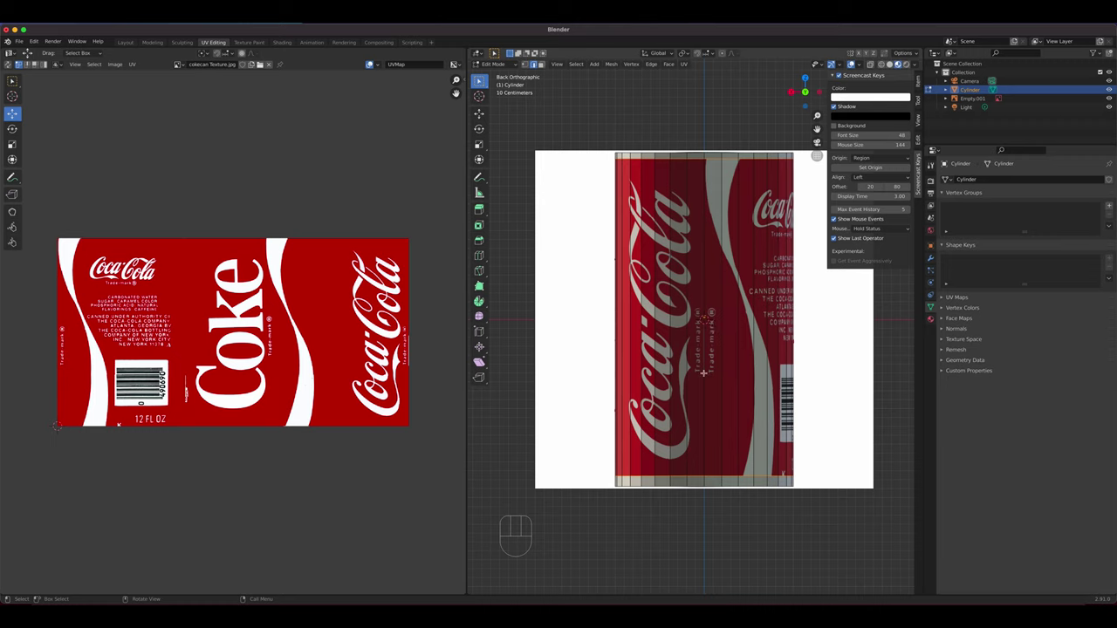
key("shift")
left_click(704, 401, "shift")
right_click_drag(701, 286, 684, 449)
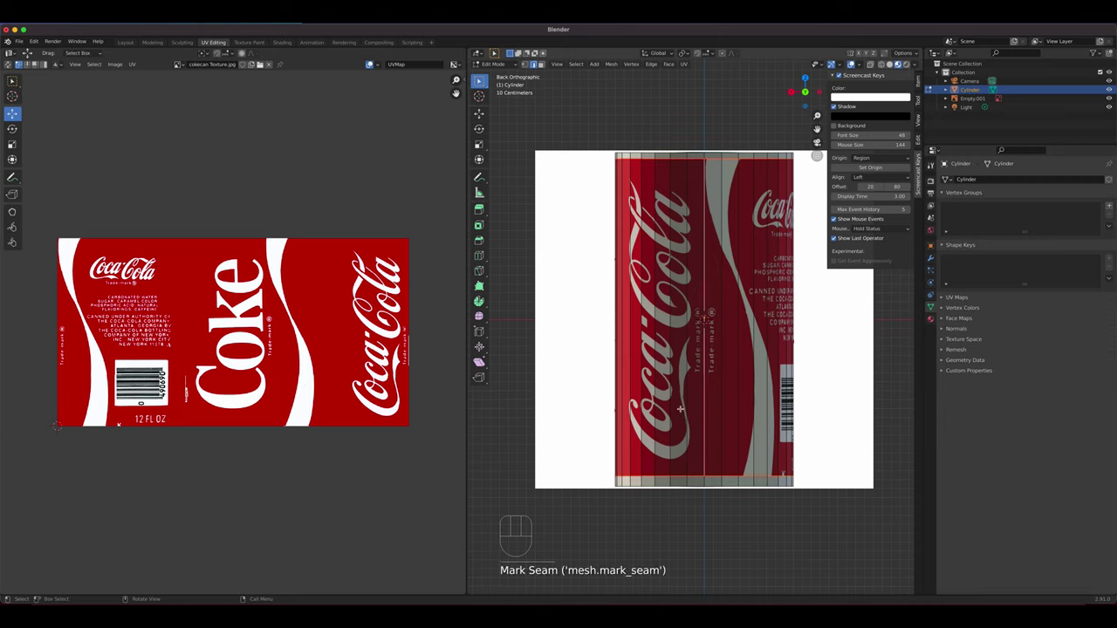
middle_click_drag(668, 303, 726, 319)
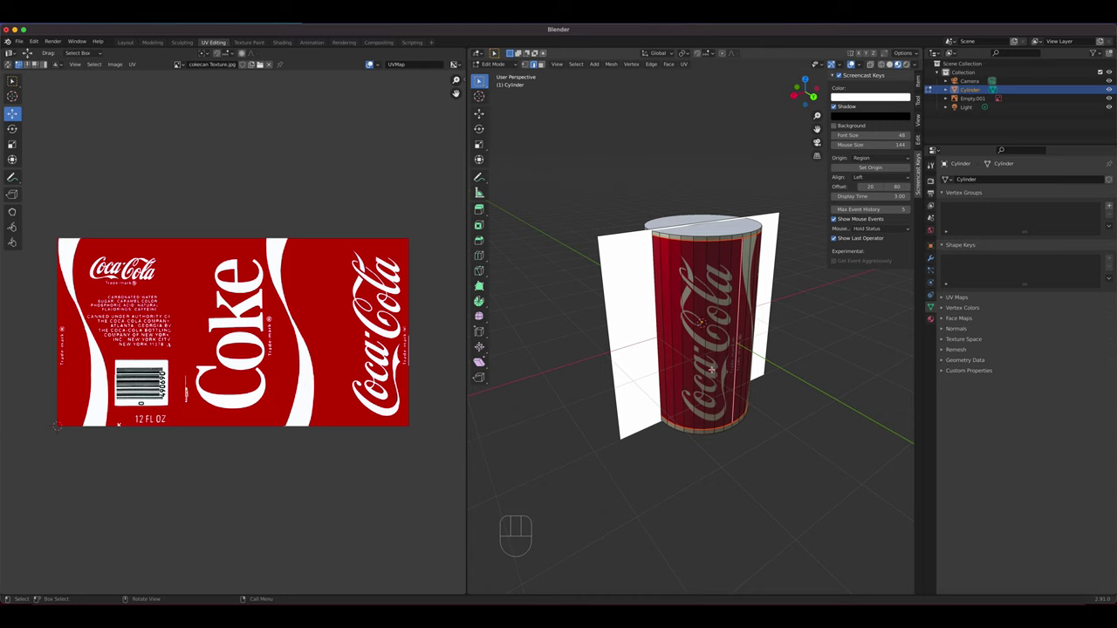
- Loop-select the ring of side faces and Unwrap them along the new seams
key("3")
left_click(728, 332)
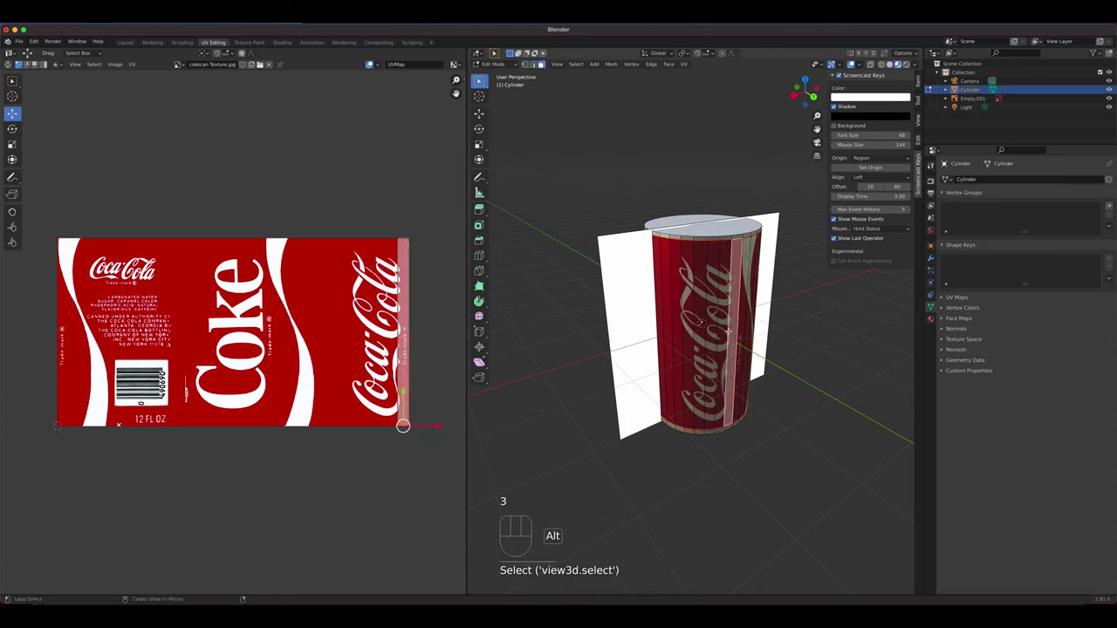
left_click(726, 332, "alt")
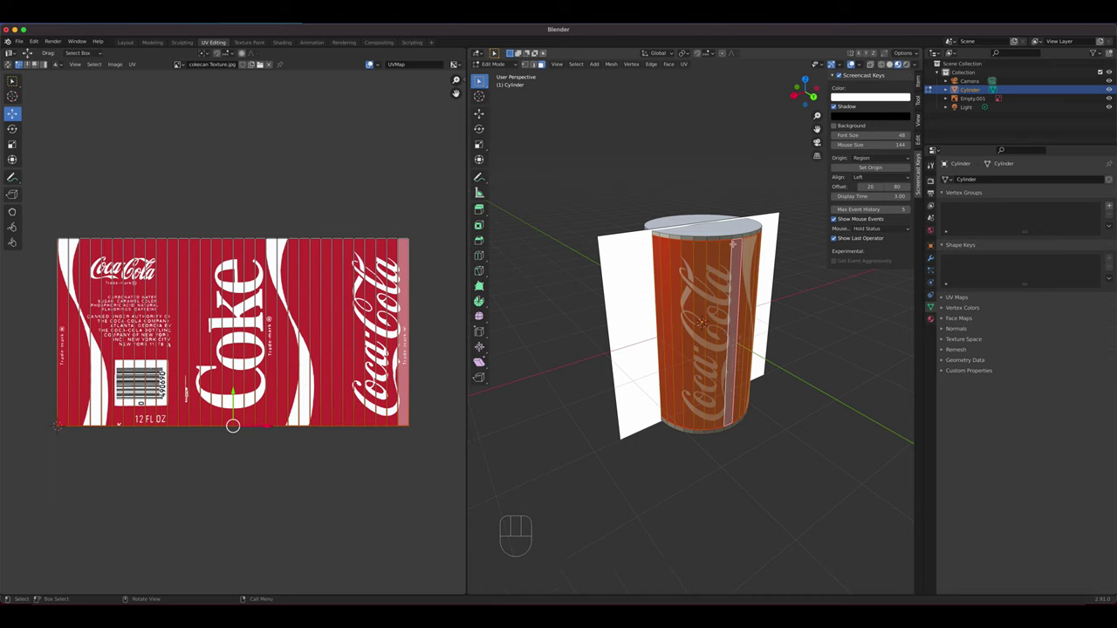
key("u")
left_click(719, 311)
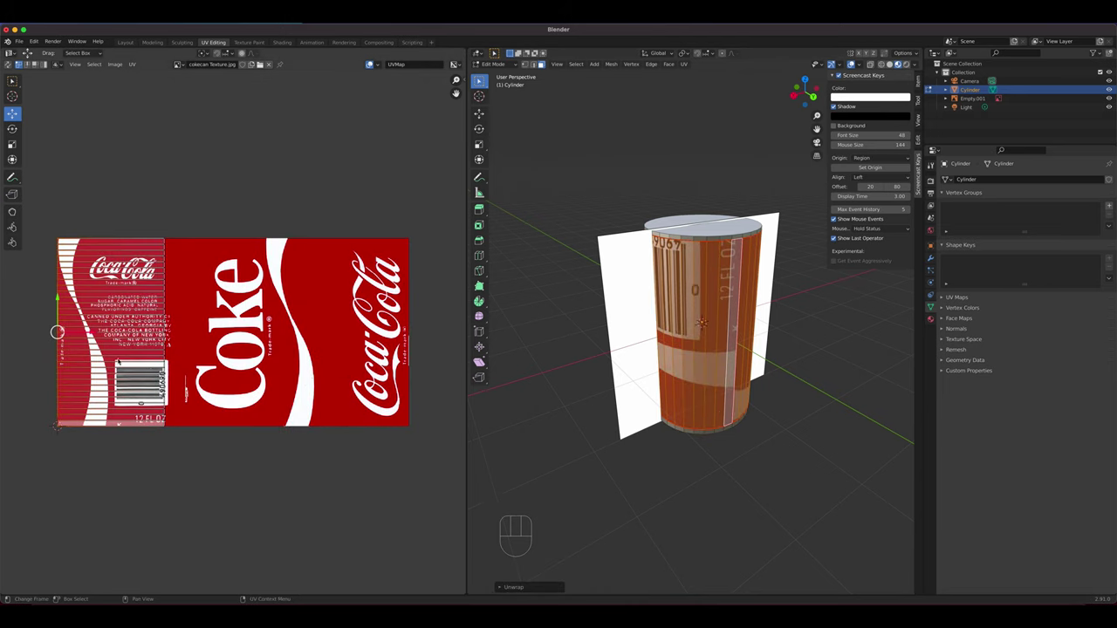
scroll(134, 347, "down", 1)
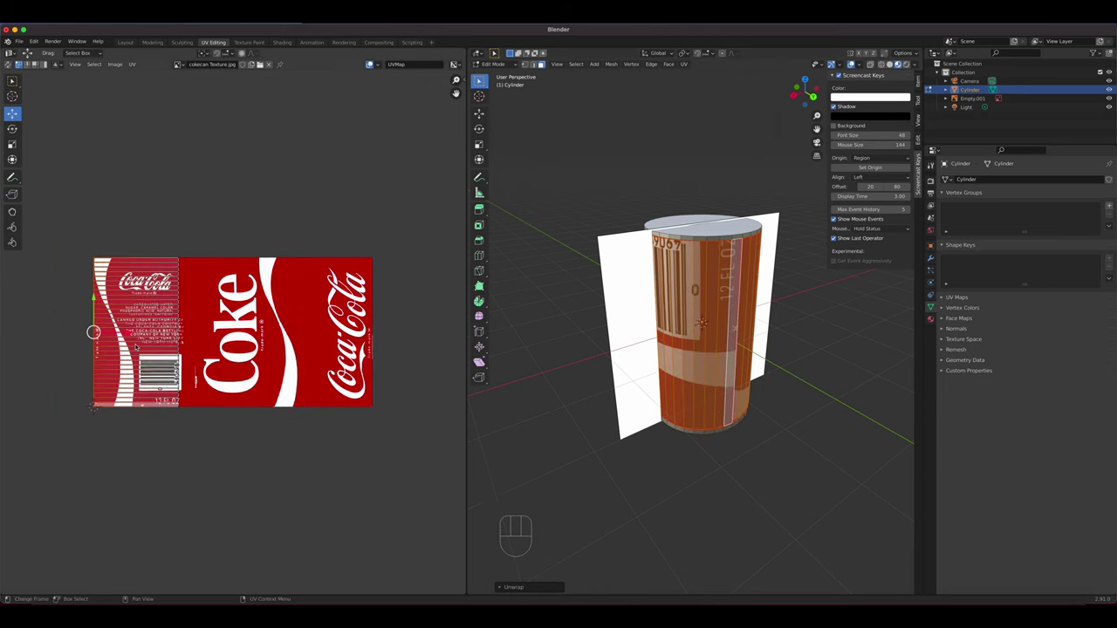
scroll(136, 346, "up", 1)
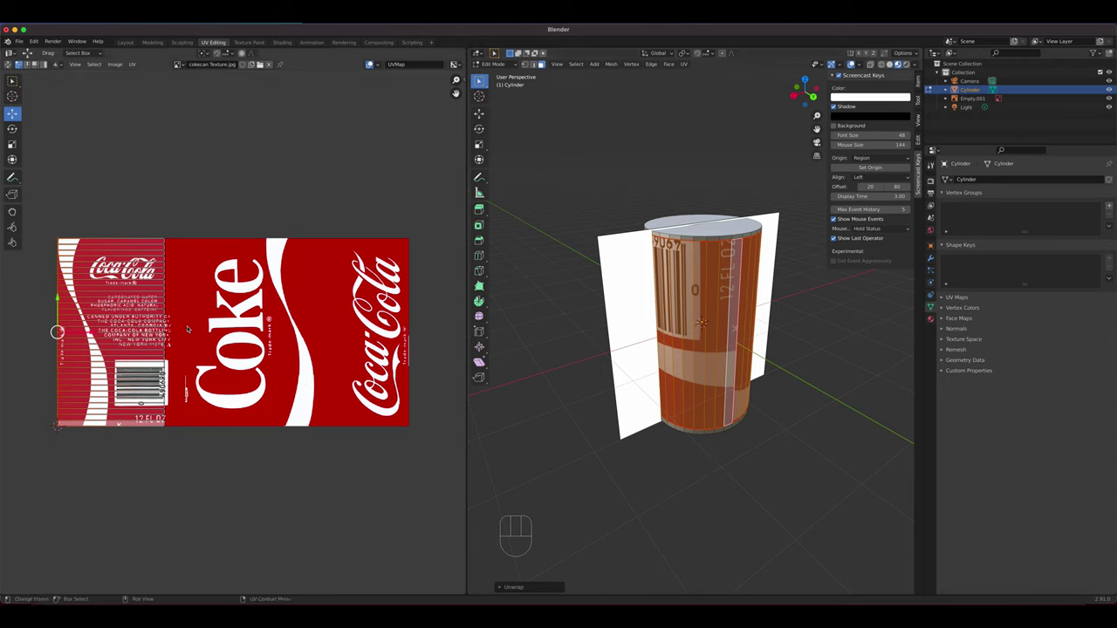
- Rotate, scale and move the UV island upright over the full label, undoing stray changes
key("a")
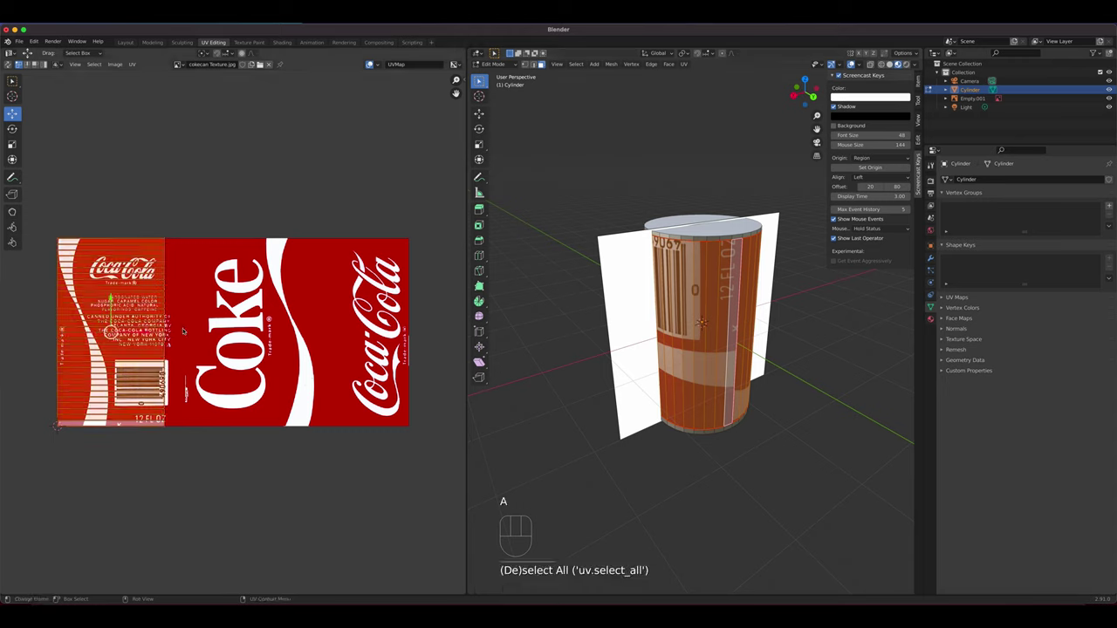
key("r")
key("ctrl")
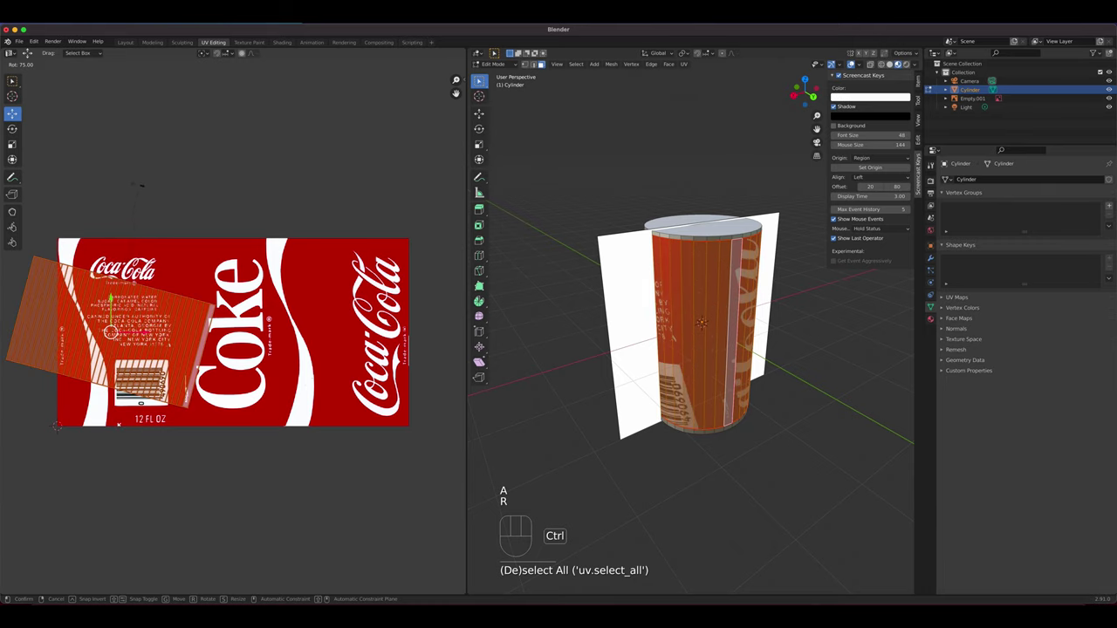
left_click(123, 155)
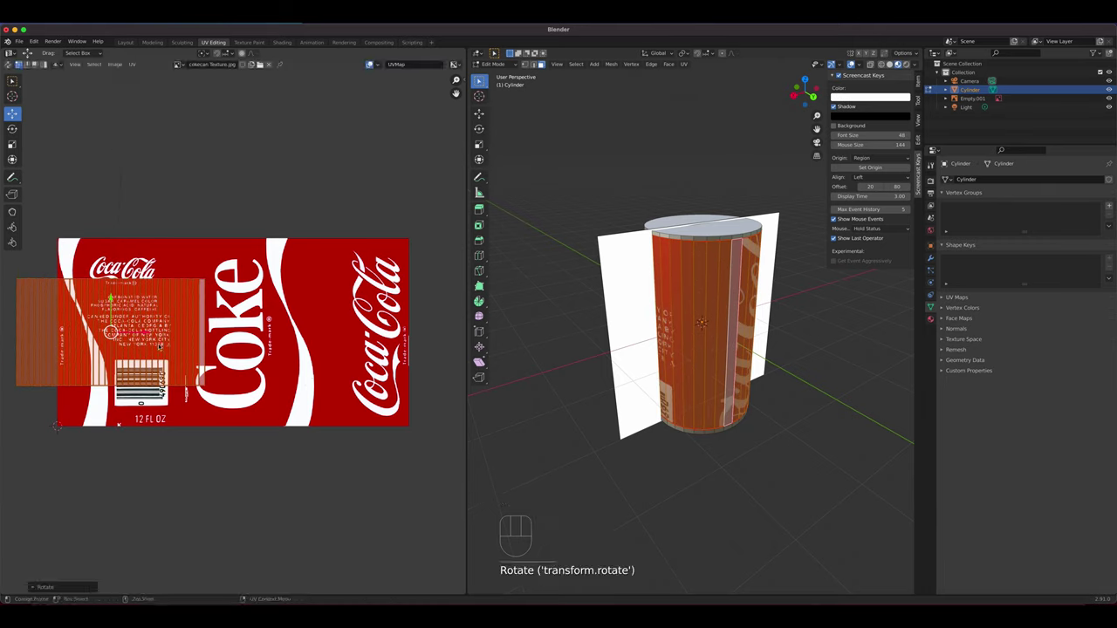
key("s")
left_click(183, 349)
key("g")
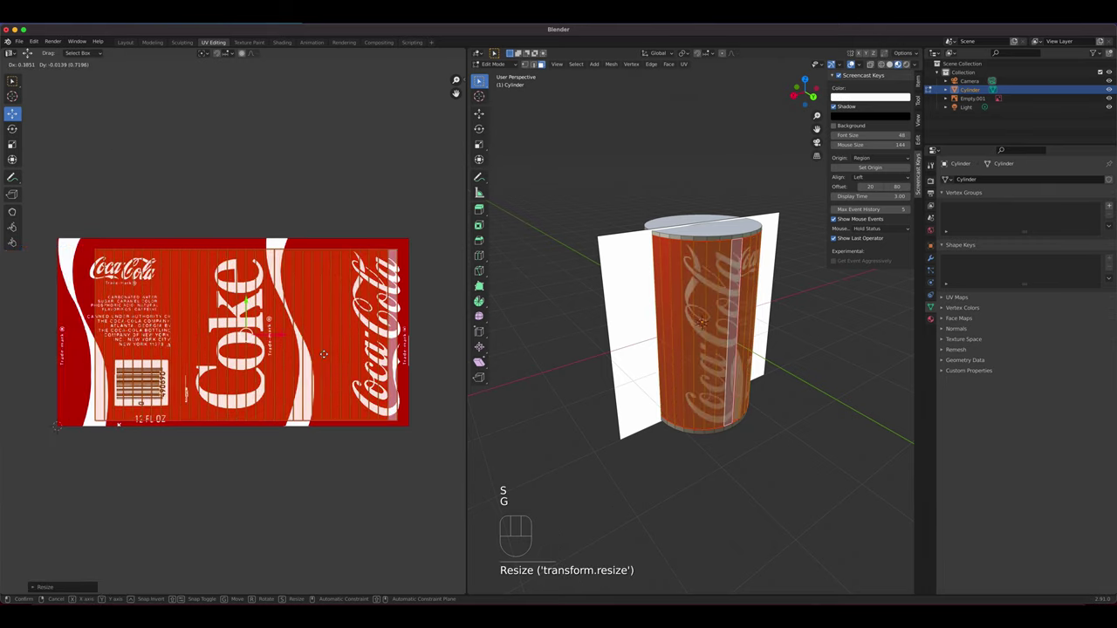
left_click(323, 353)
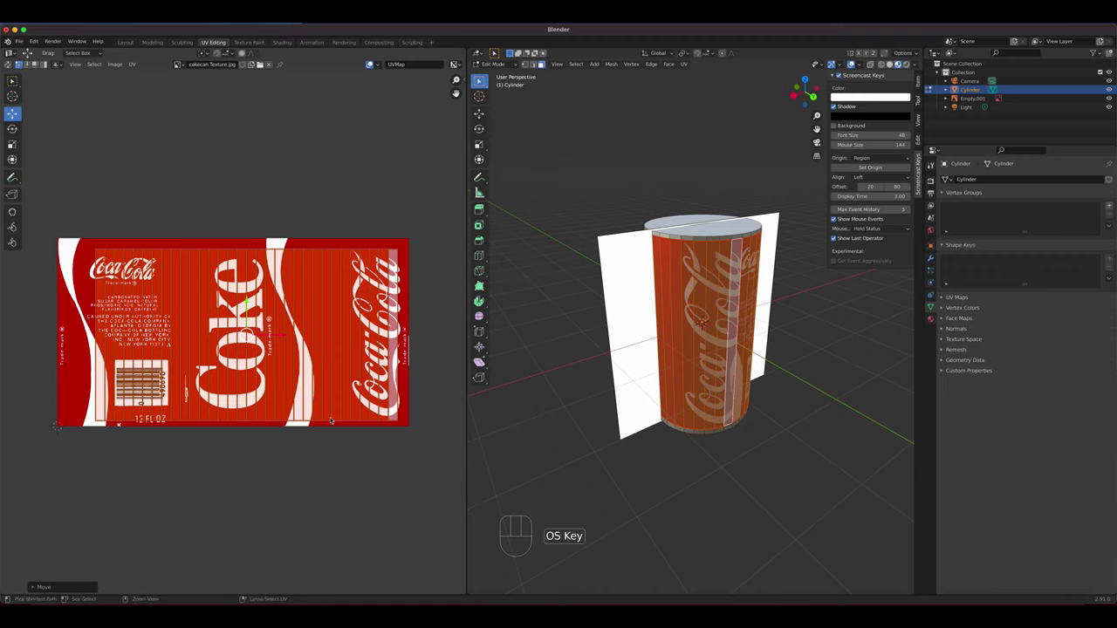
key("super+z")
key("super+z")
key("super+z")
key("super+z")
key("super+z")
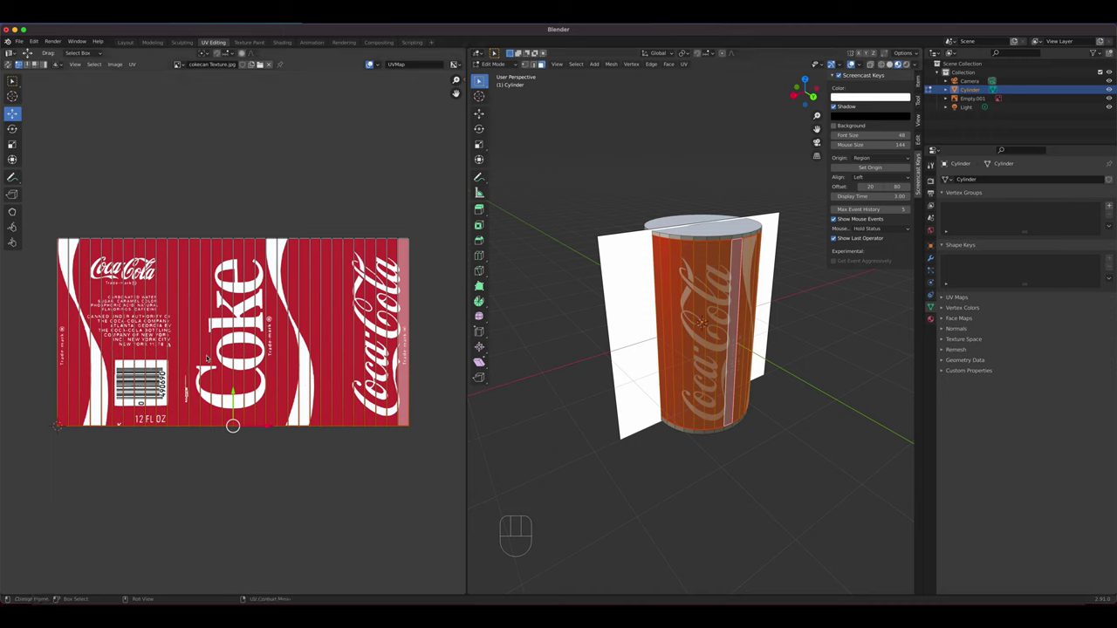
middle_click_drag(737, 349, 778, 340)
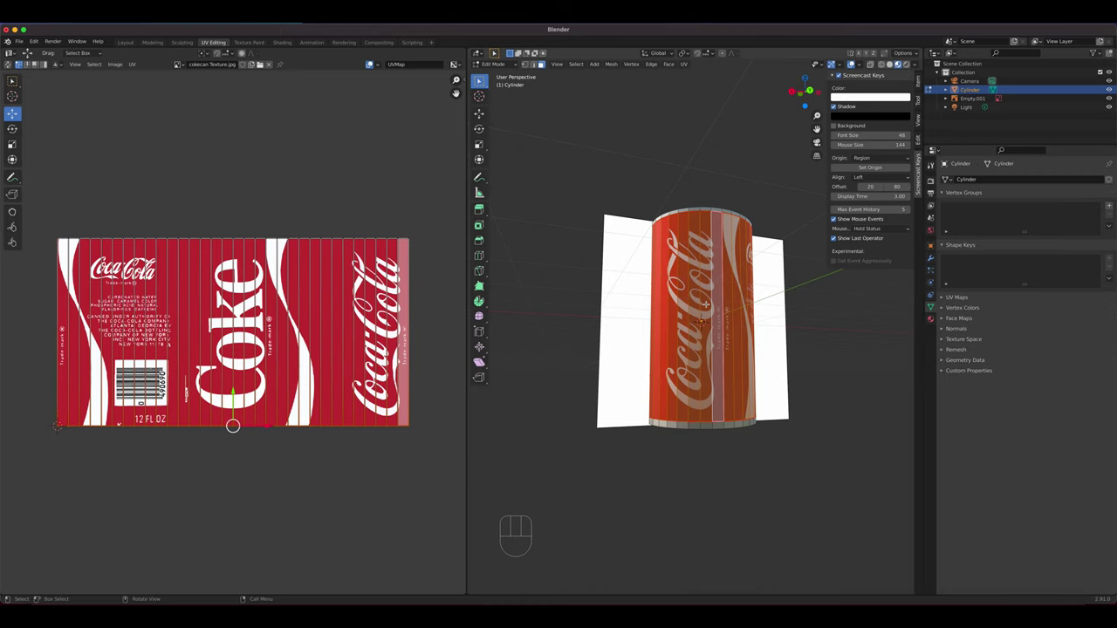
- Switch to the Modeling workspace and try the viewport's X-ray and shading display modes
left_click(151, 42)
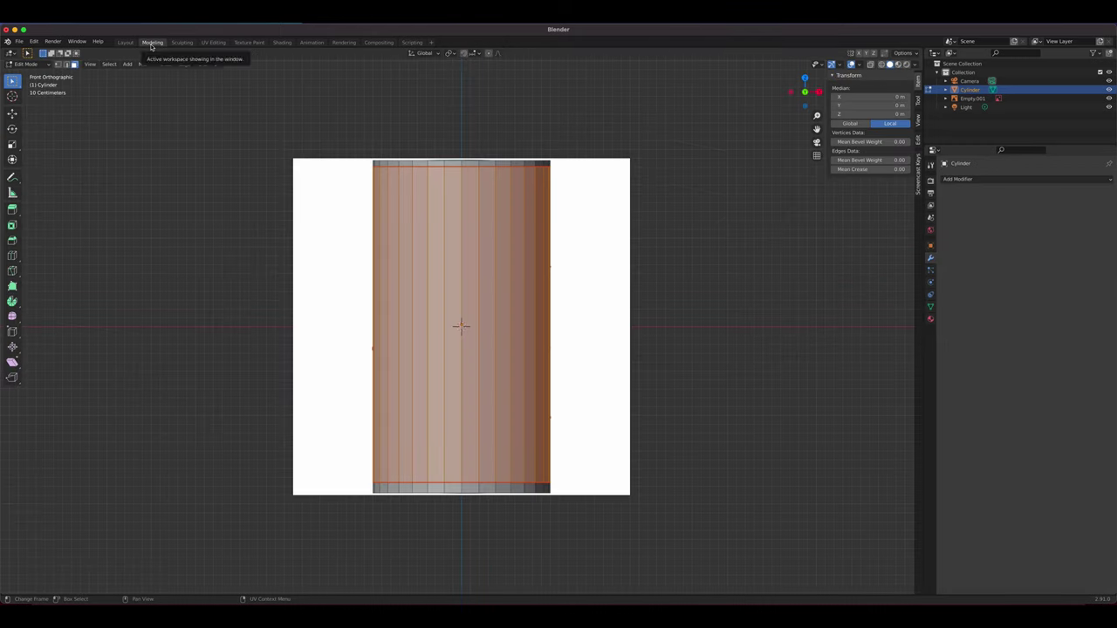
left_click(898, 65)
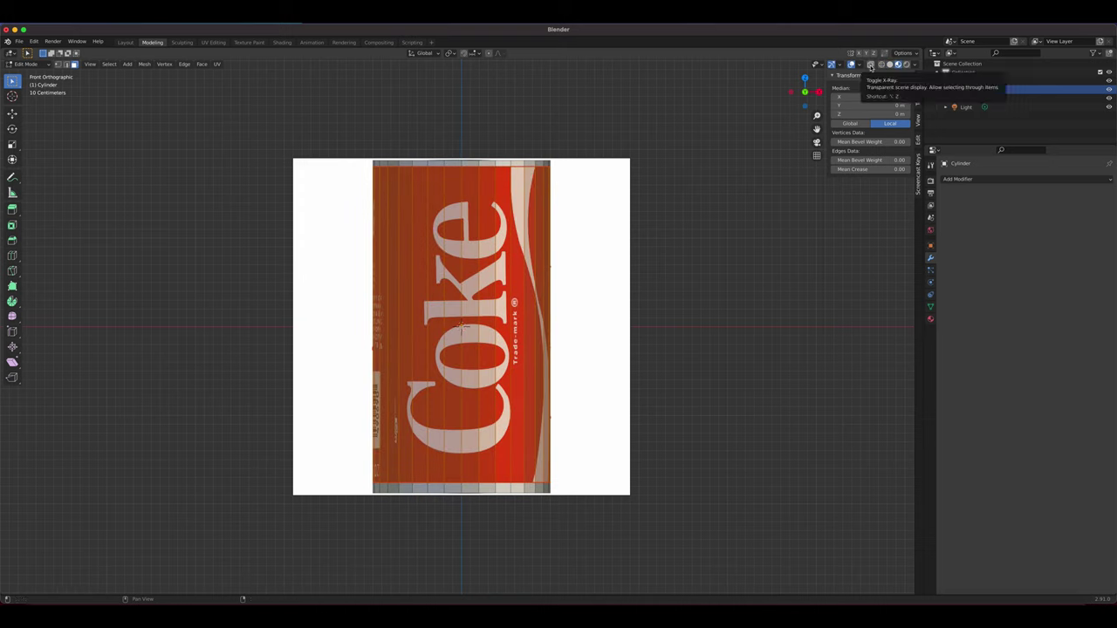
left_click(870, 66)
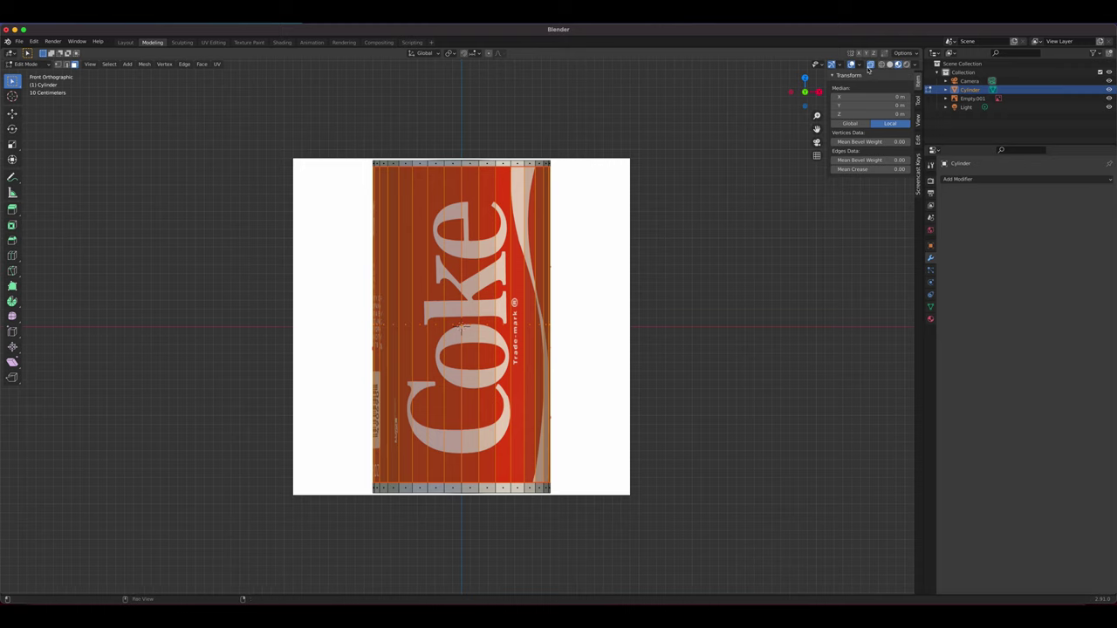
left_click(887, 68)
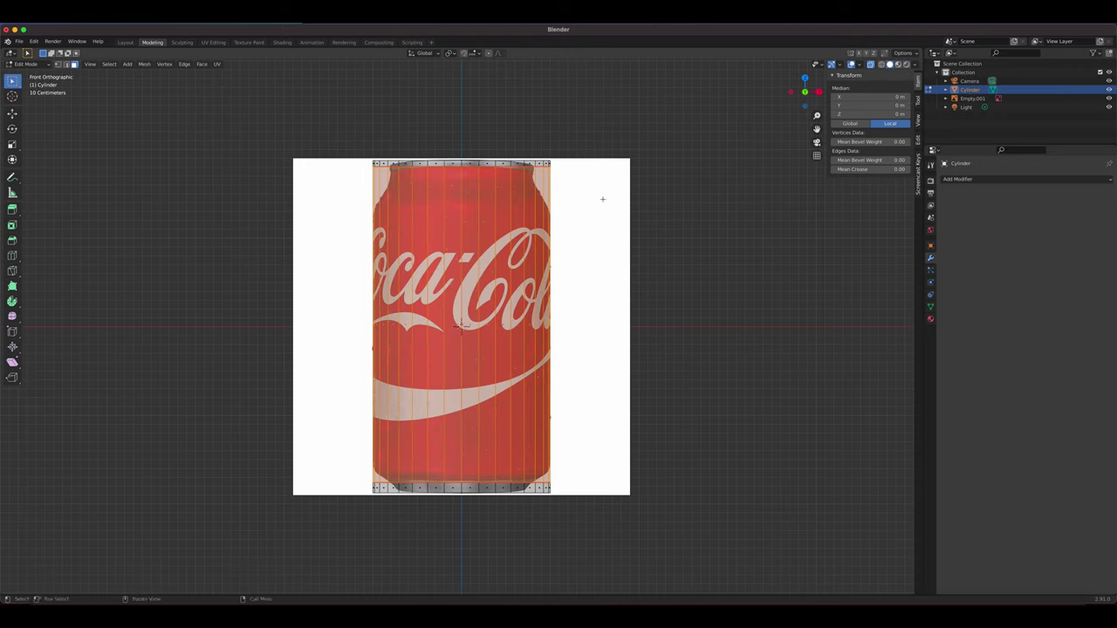
scroll(479, 229, "up", 2)
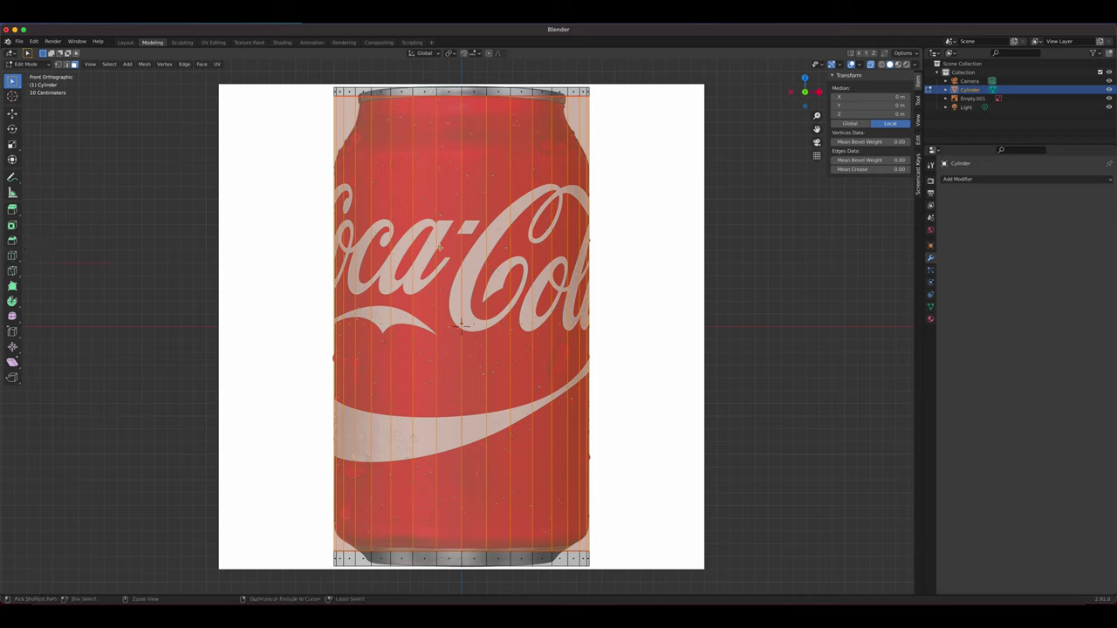
- Start and cancel a loop cut, then toggle the Screencast Keys overlay off and on
key("ctrl+r")
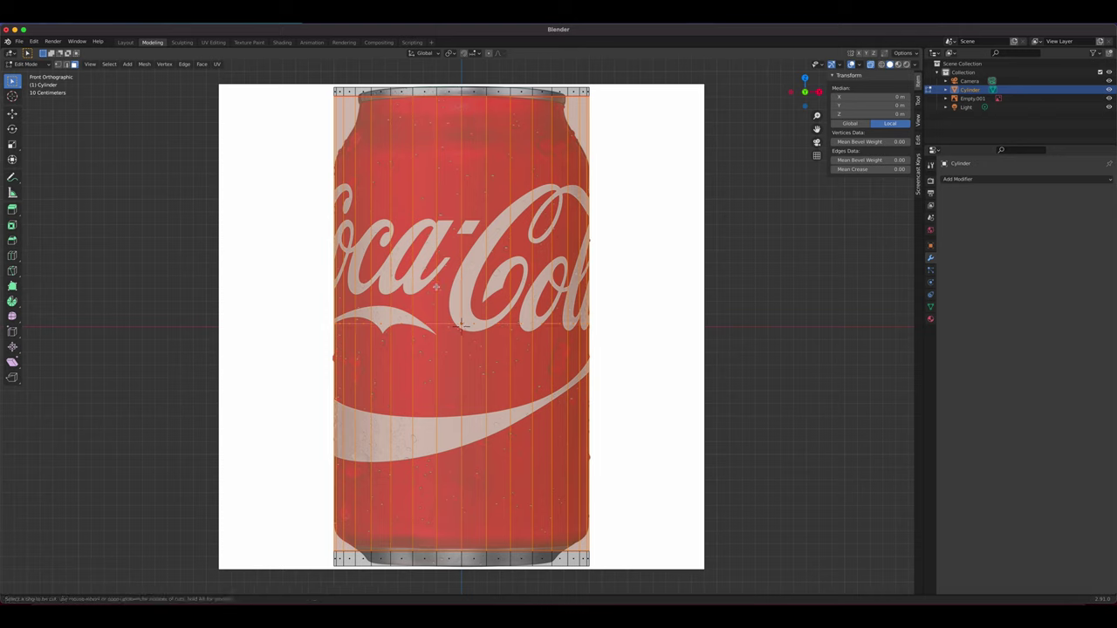
scroll(434, 286, "up", 2)
right_click(433, 290)
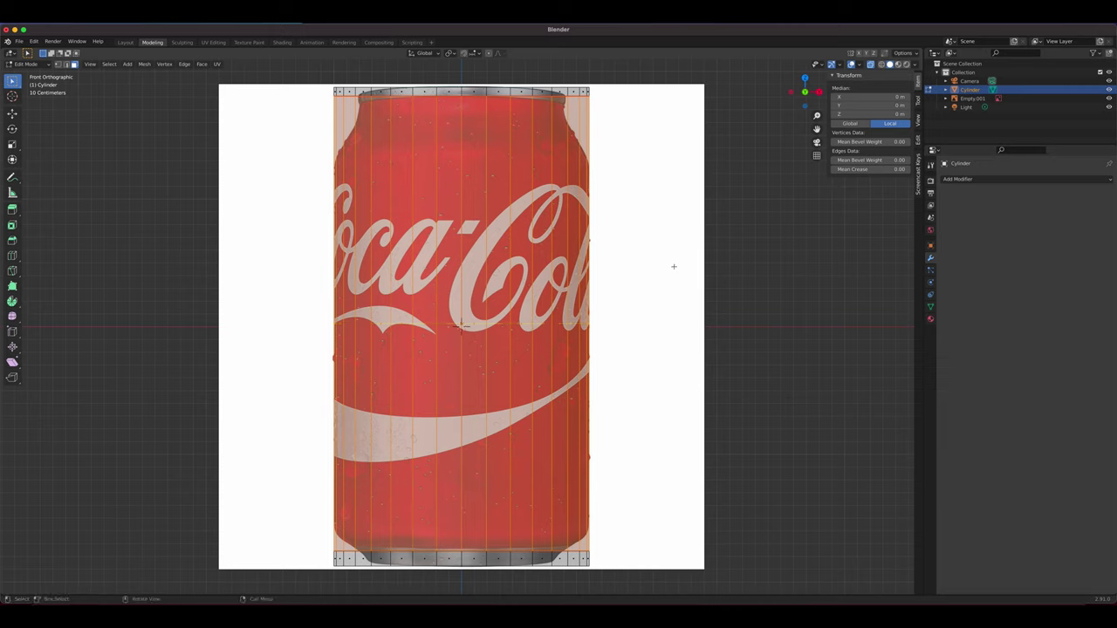
right_click(760, 267)
left_click(919, 172)
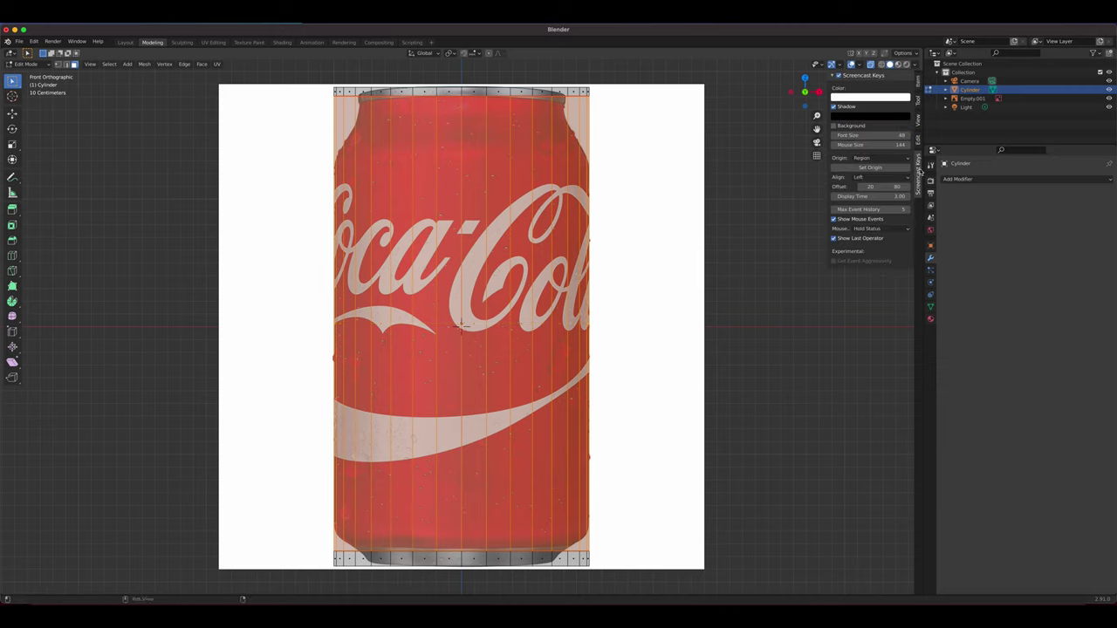
left_click(840, 75)
left_click(839, 76)
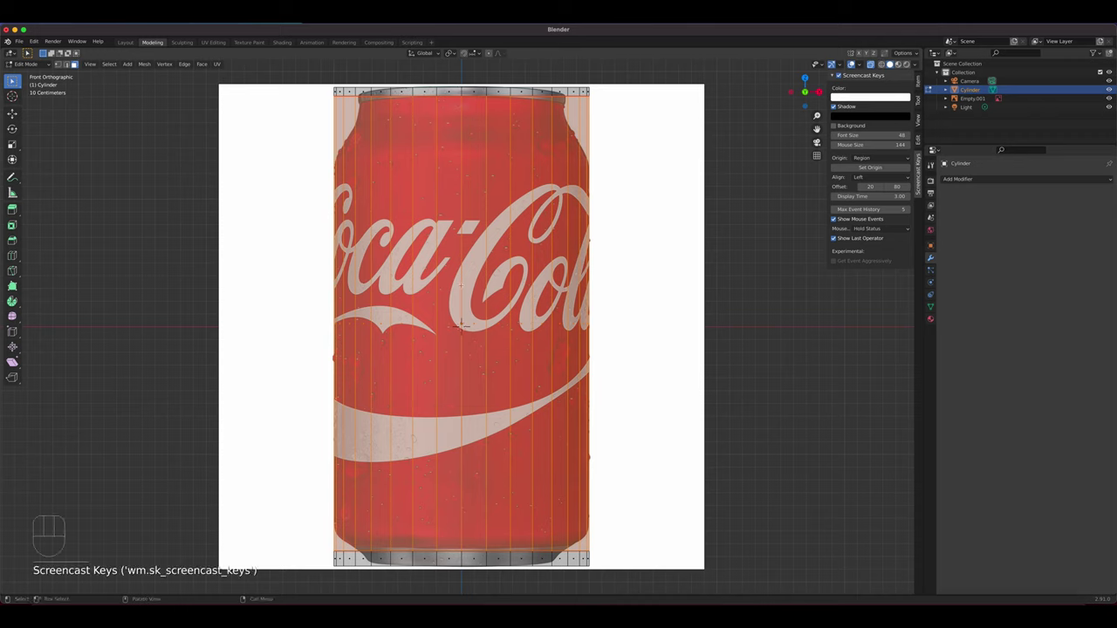
- Add a horizontal edge loop near the can's top, slid up to factor -0.759
key("ctrl+r")
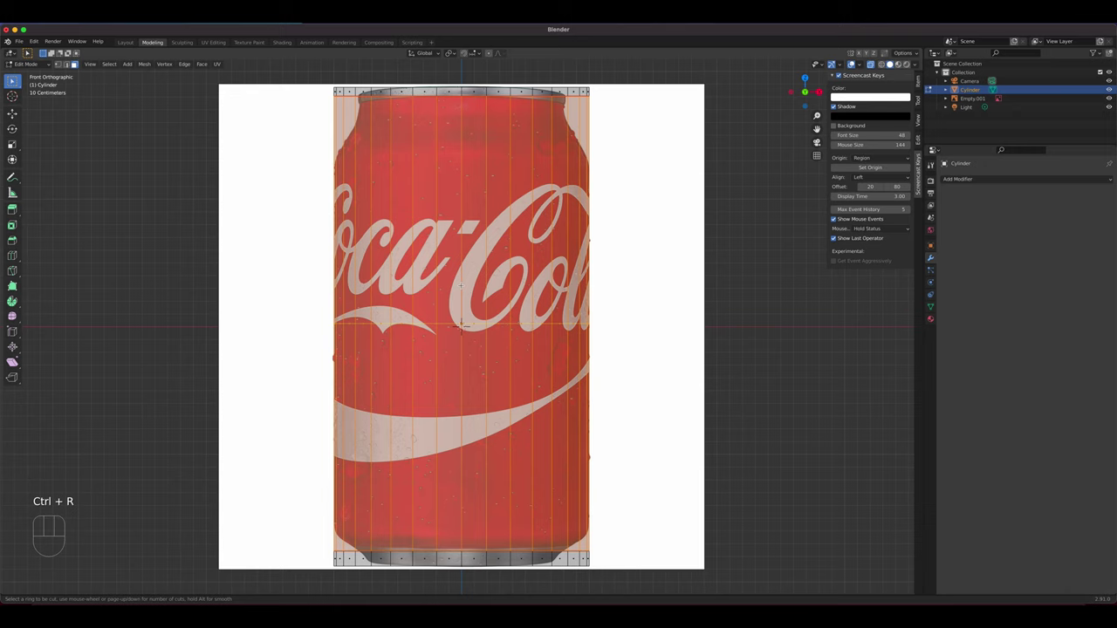
left_click(463, 324)
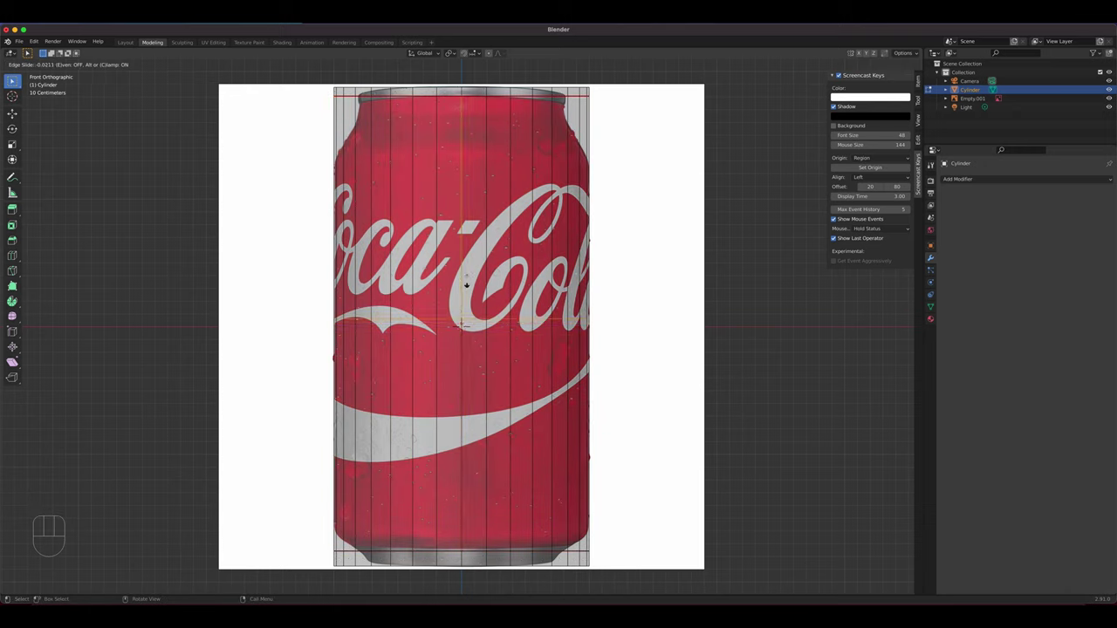
left_click(456, 114)
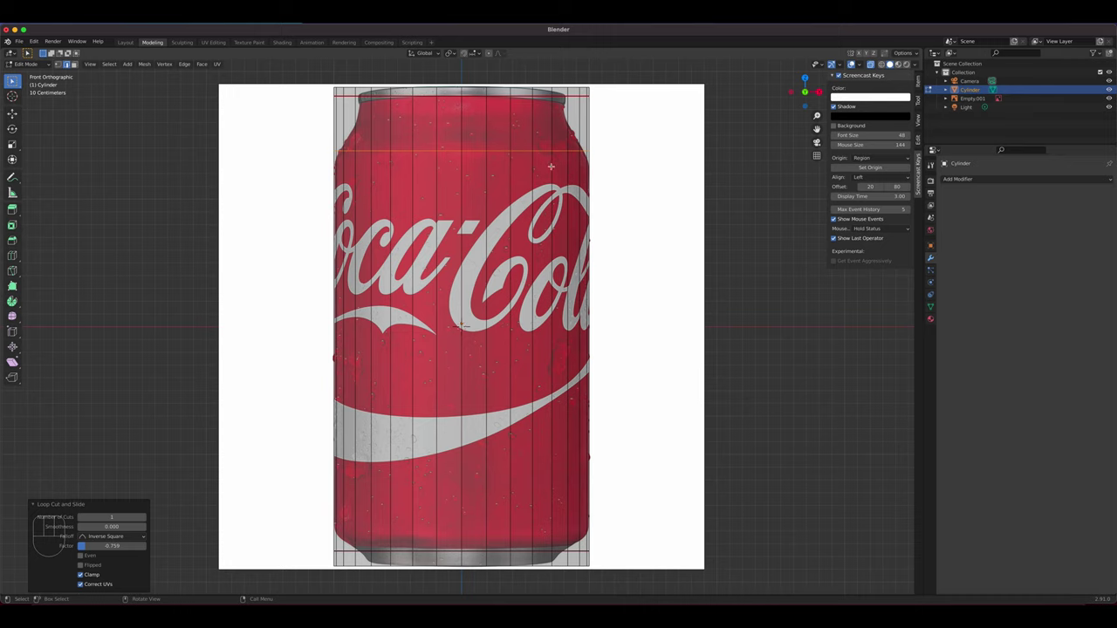
left_click(58, 64)
scroll(315, 126, "up", 3, "shift")
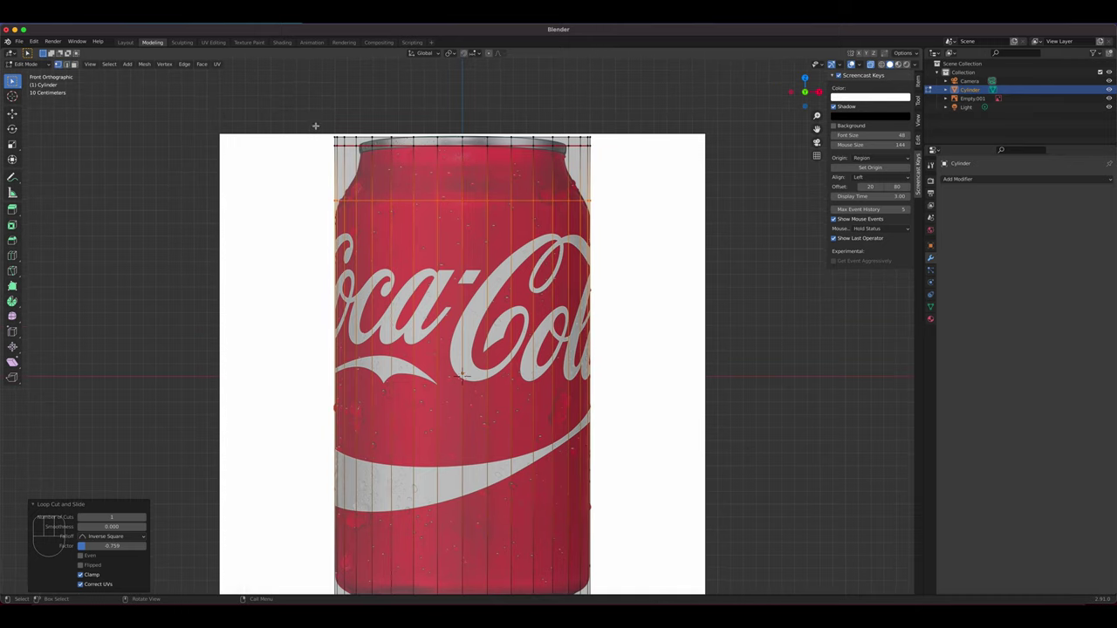
- Shrink the top rim vertices inward to about 0.785 and move them up
left_click_drag(315, 126, 671, 178)
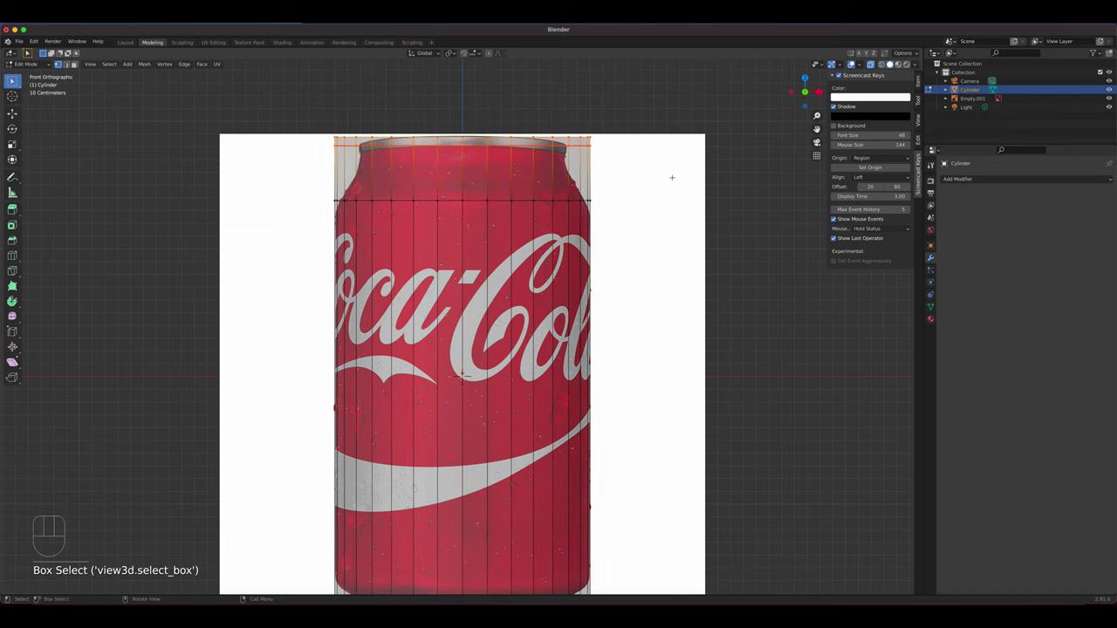
key("s")
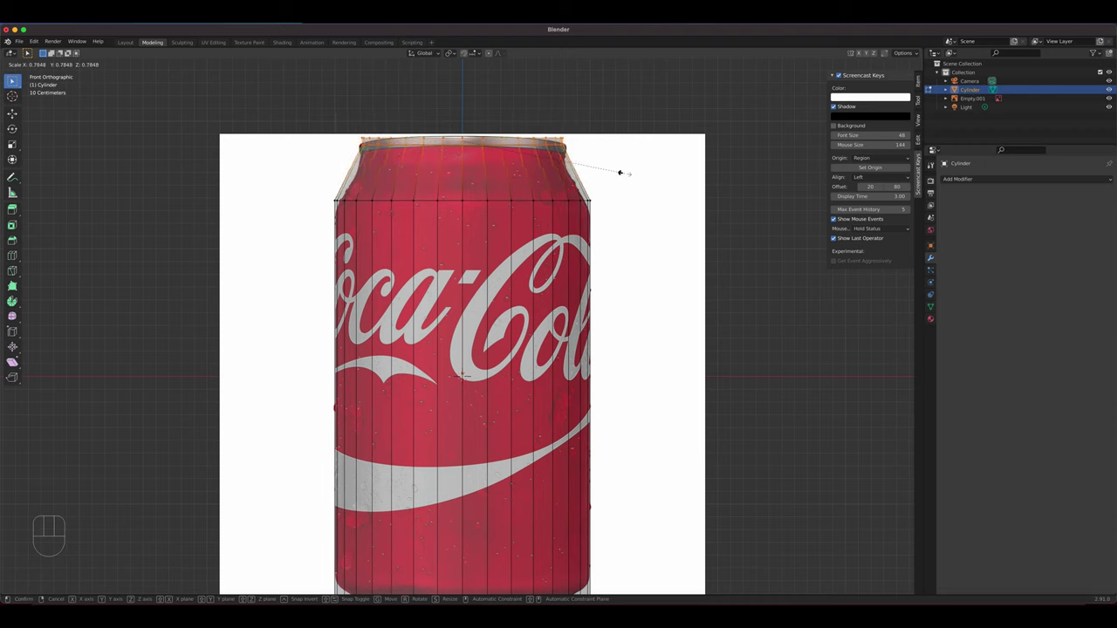
left_click(622, 173)
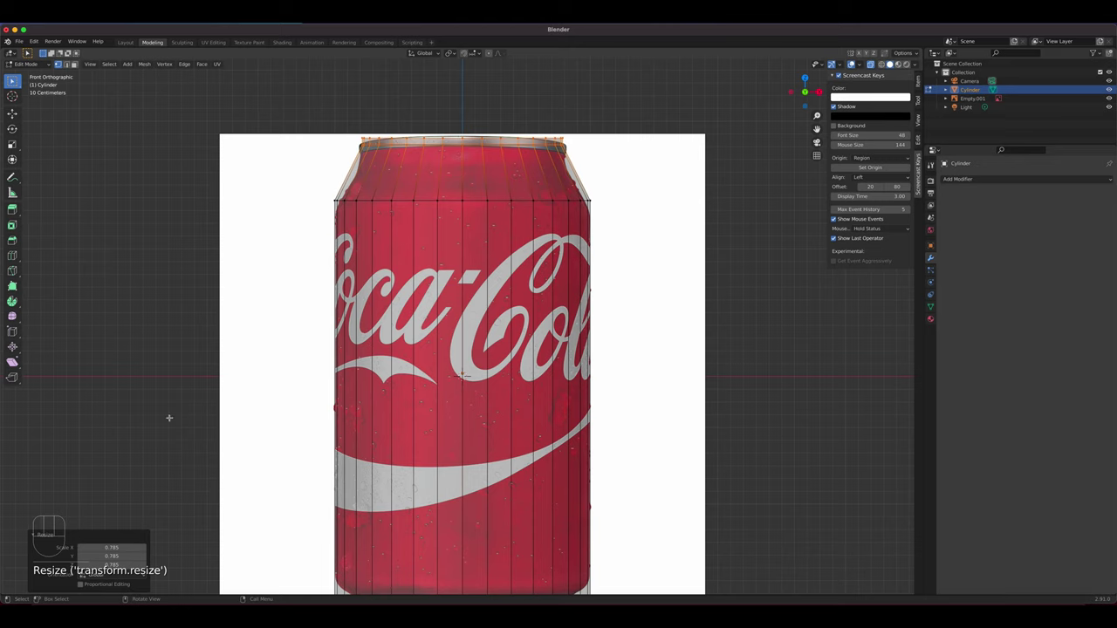
left_click(12, 115)
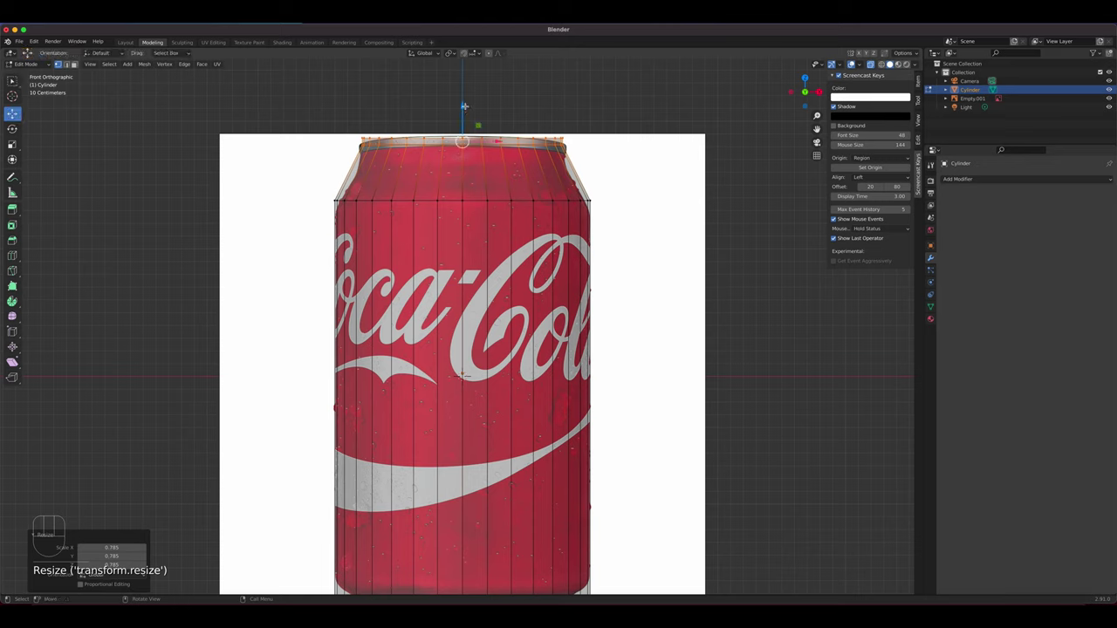
left_click_drag(464, 105, 464, 111)
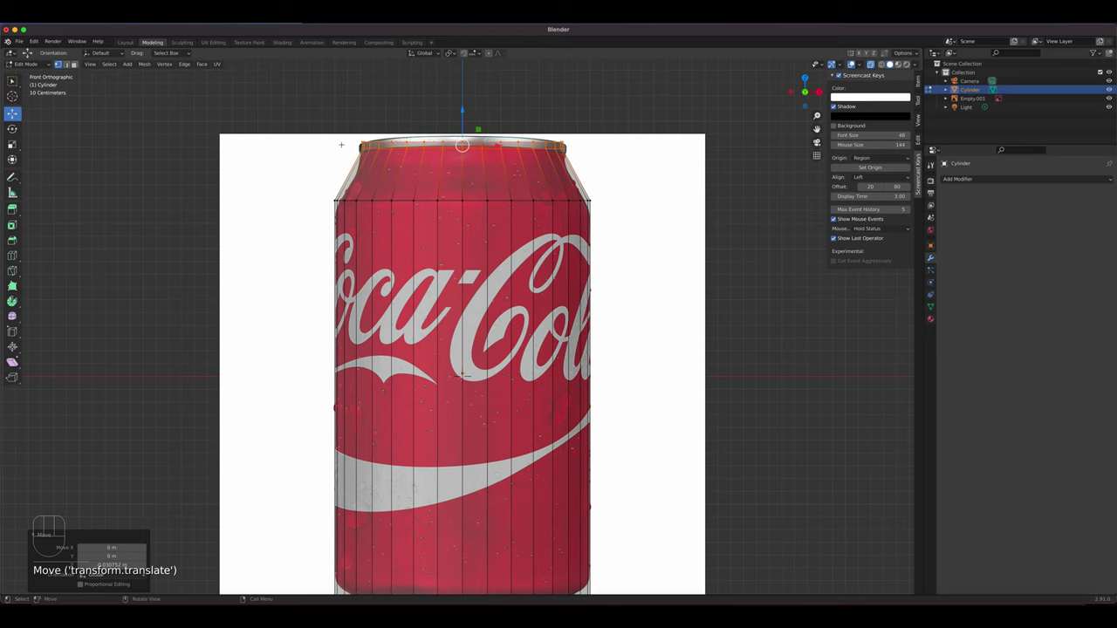
- Widen the top rim slightly to about 1.04 and raise it further, 0.030752 m
left_click_drag(586, 145, 524, 157)
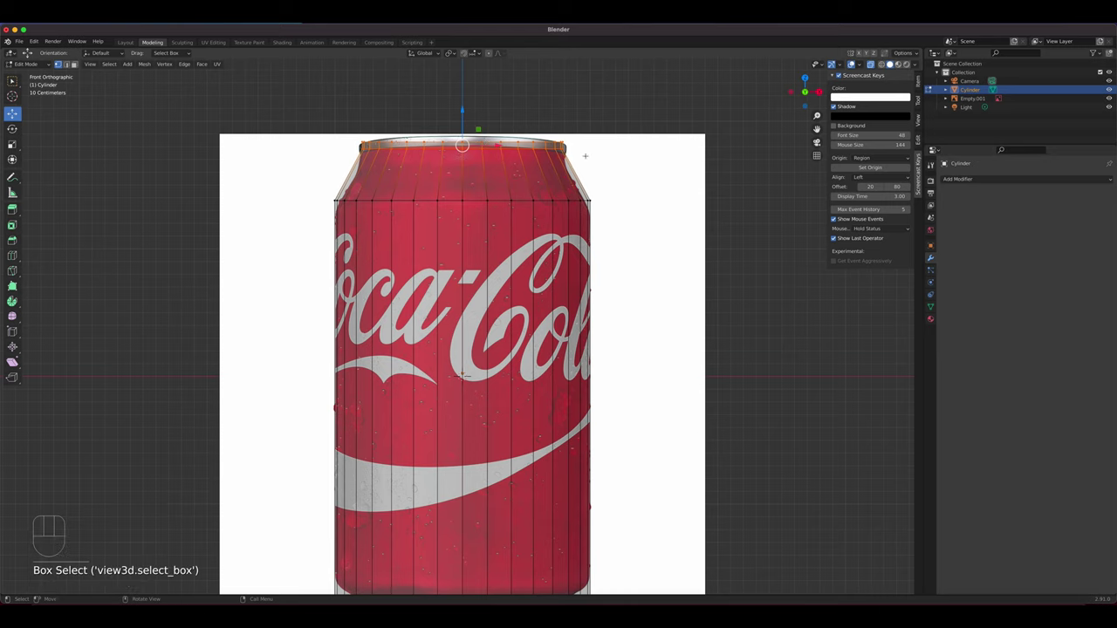
key("s")
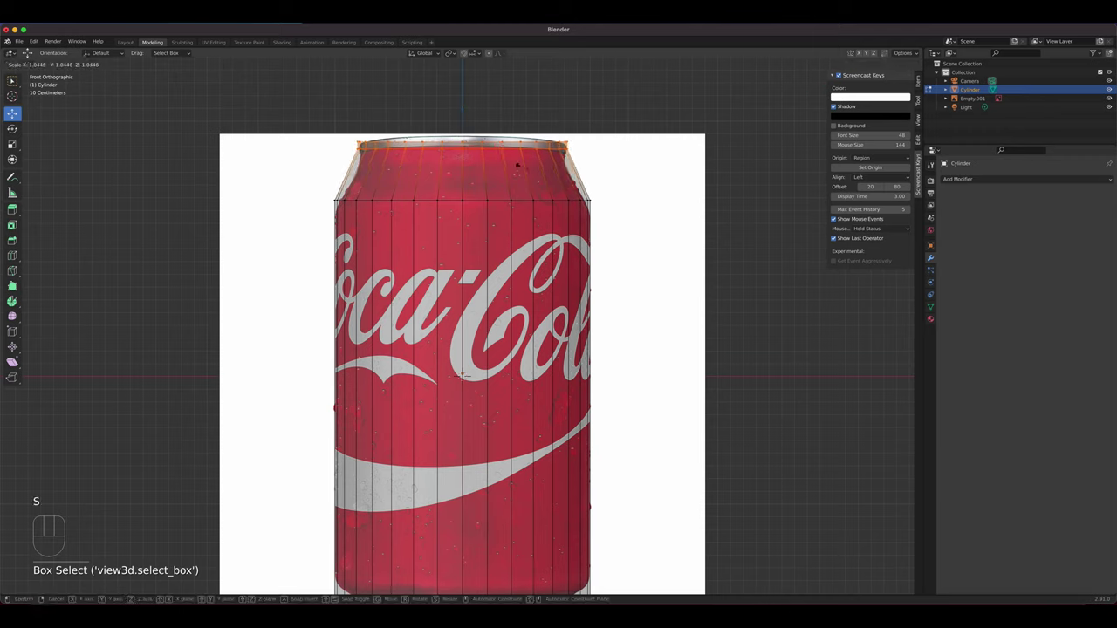
left_click(521, 166)
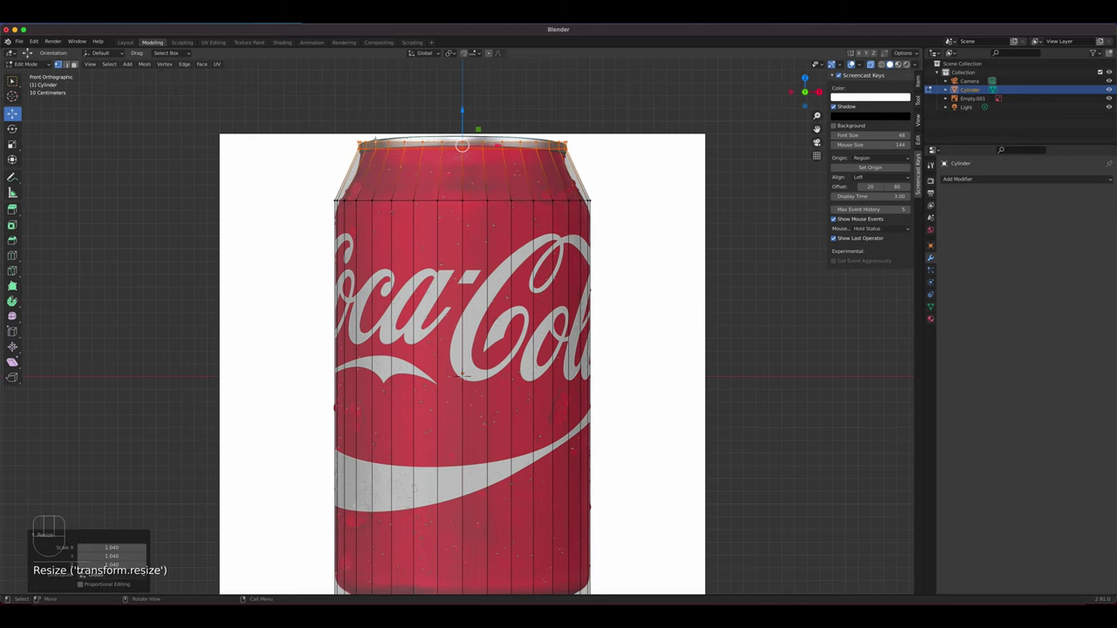
left_click_drag(323, 133, 584, 146)
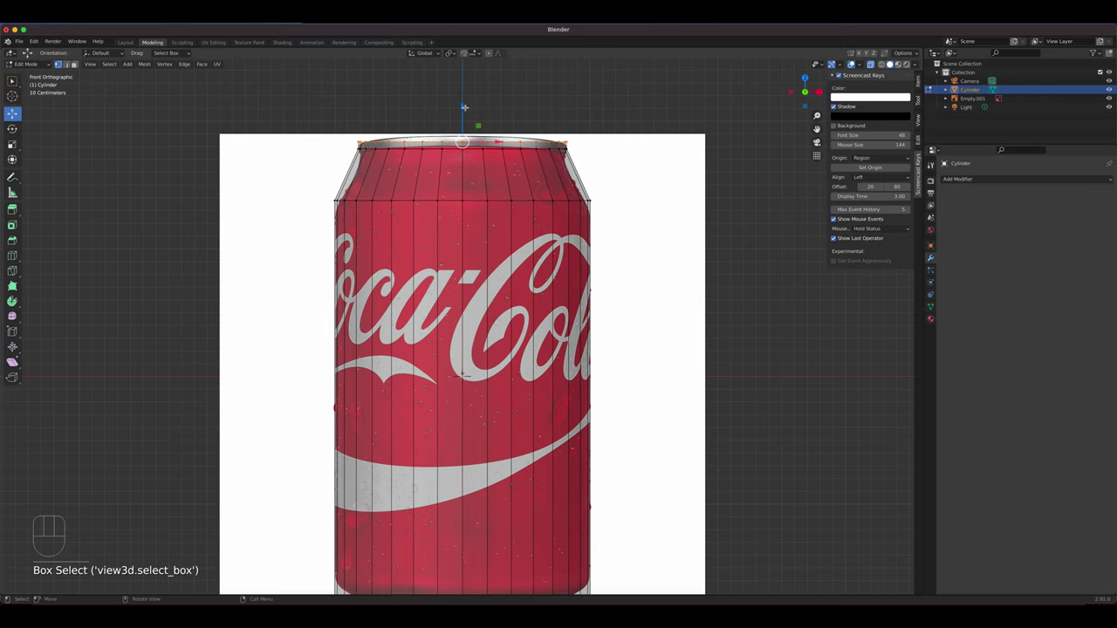
left_click_drag(463, 108, 462, 100)
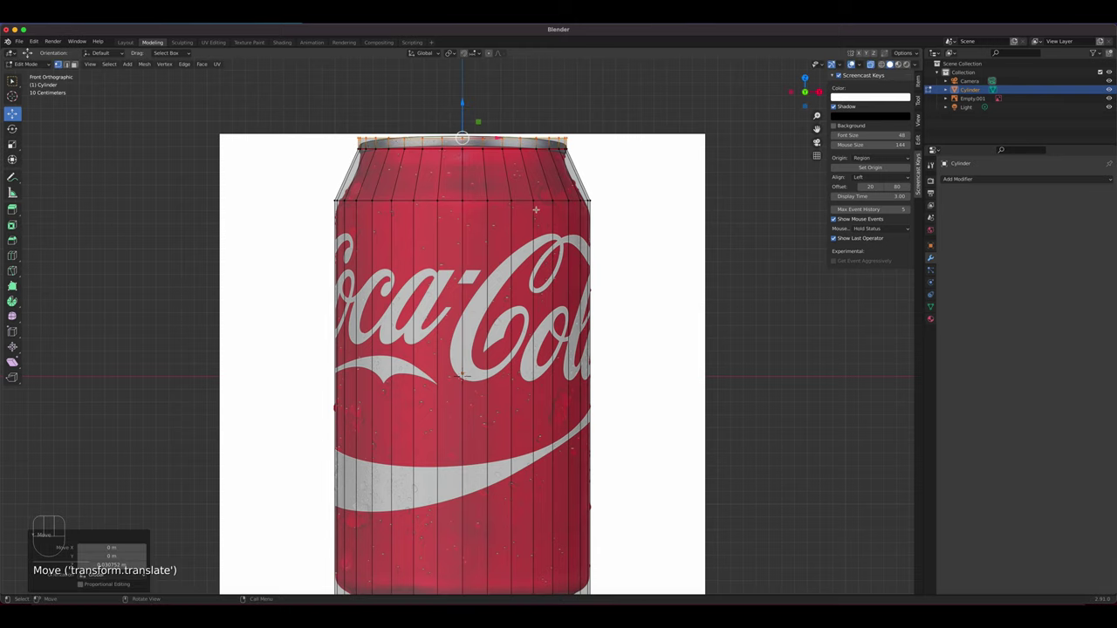
- Select the shoulder edge loop below the top rim
scroll(446, 175, "up", 2)
middle_click_drag(445, 181, 455, 240, "shift")
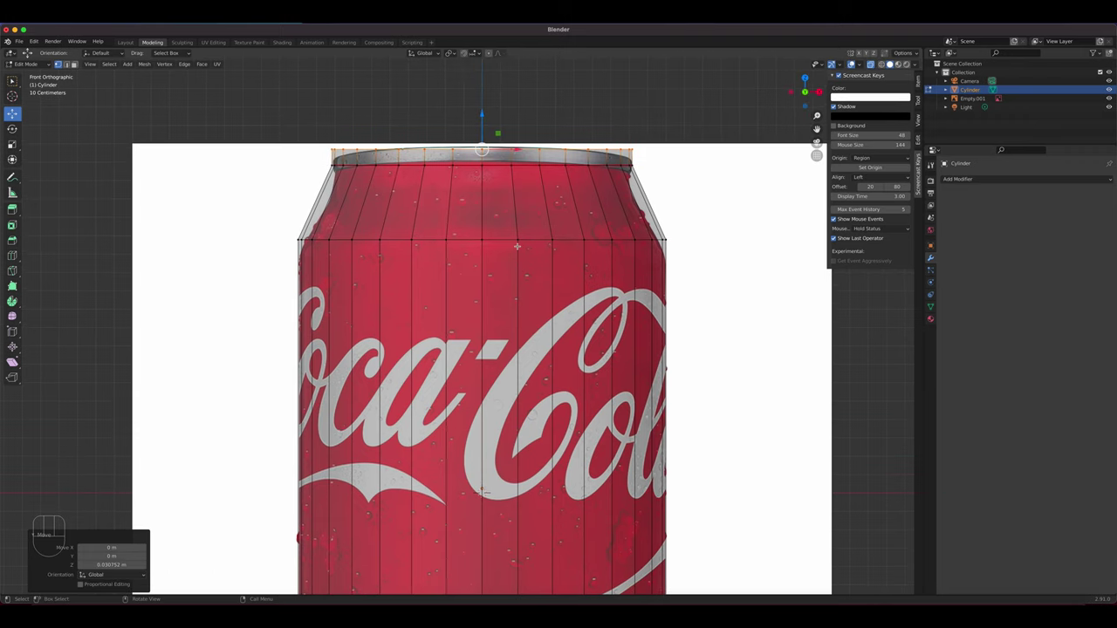
scroll(479, 268, "down", 2)
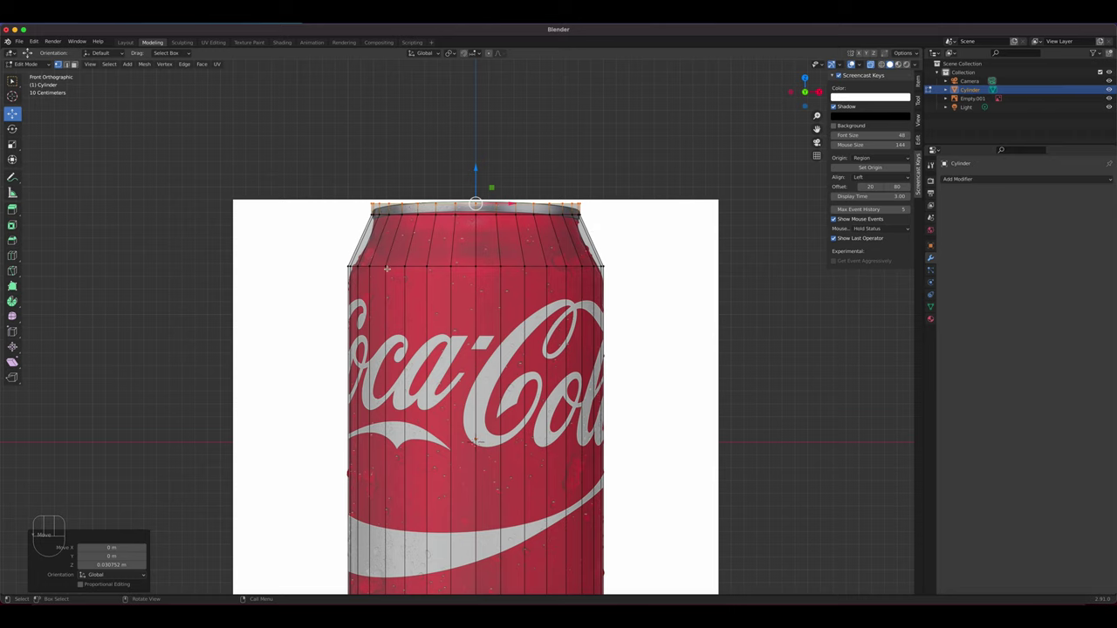
key("2")
left_click(376, 266)
left_click(379, 266, "alt")
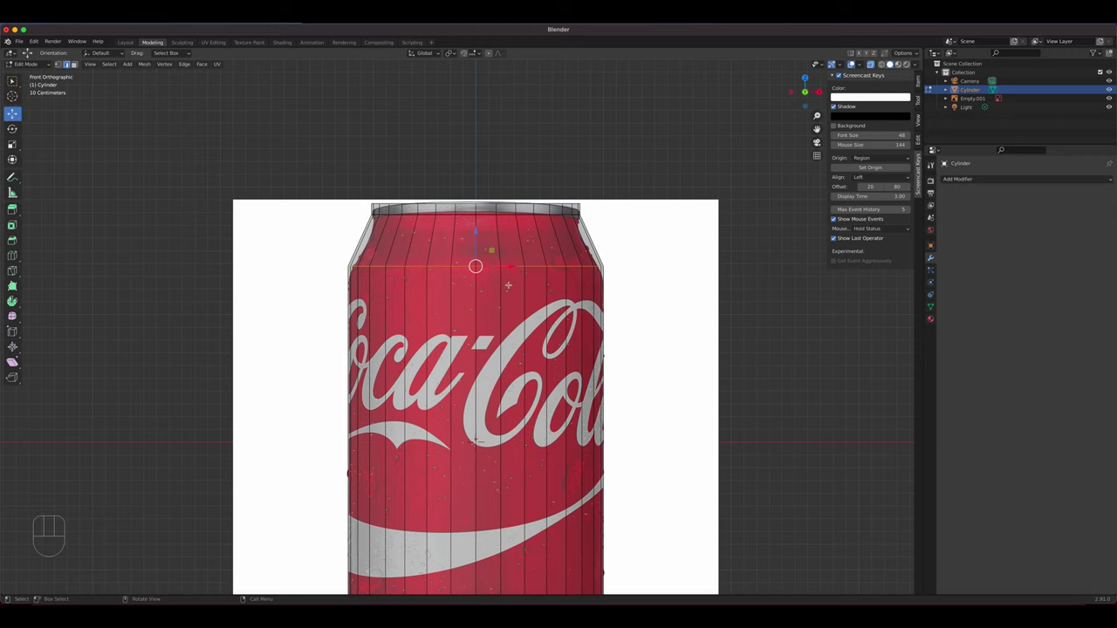
- Apply the Cylinder's scale via Object > Apply > Scale, then return to Edit Mode
key("Tab")
left_click(421, 227)
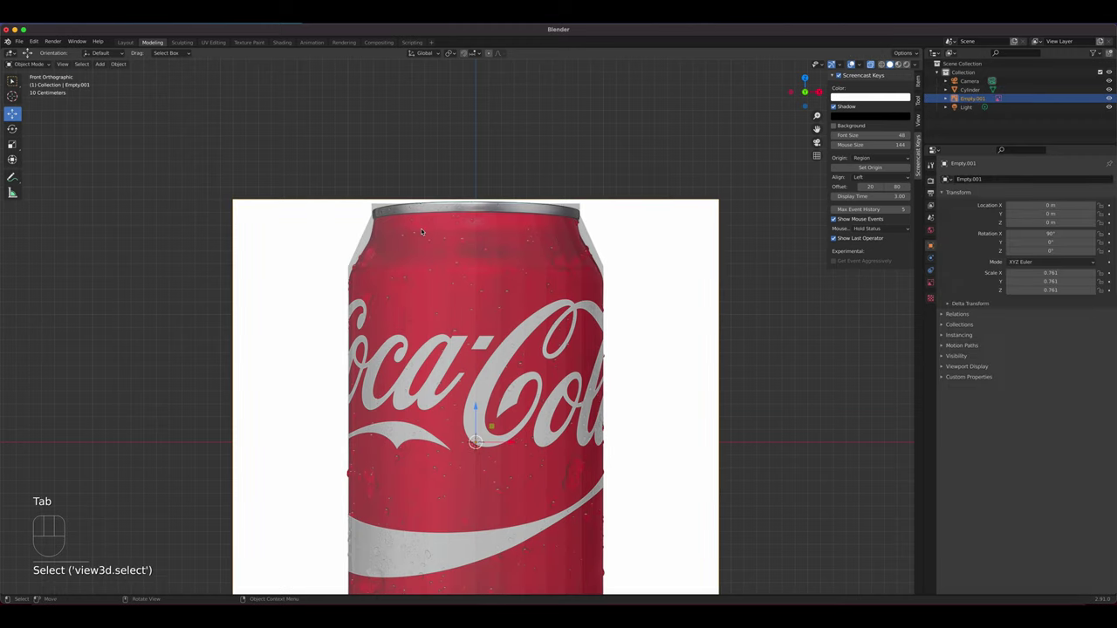
left_click(409, 234)
left_click(118, 64)
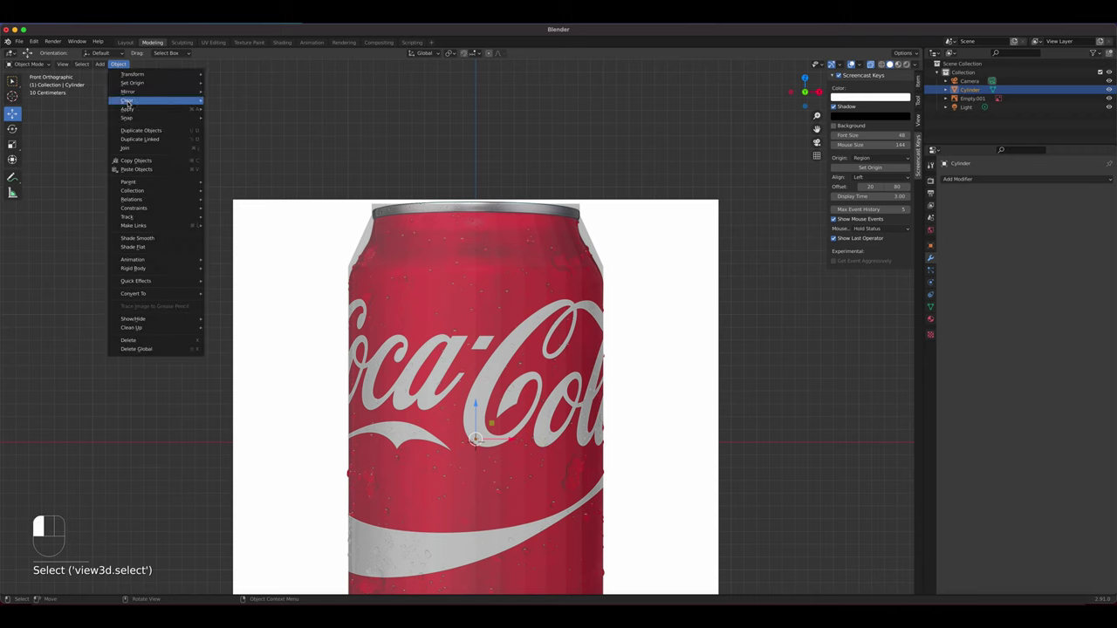
mouse_move(148, 110)
left_click(263, 126)
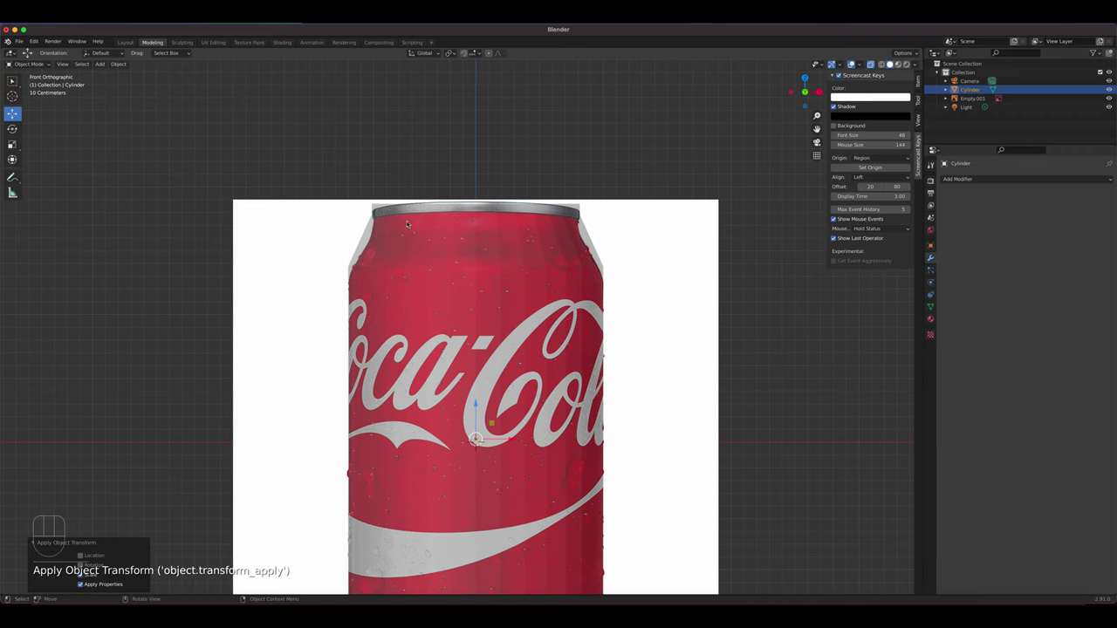
key("Tab")
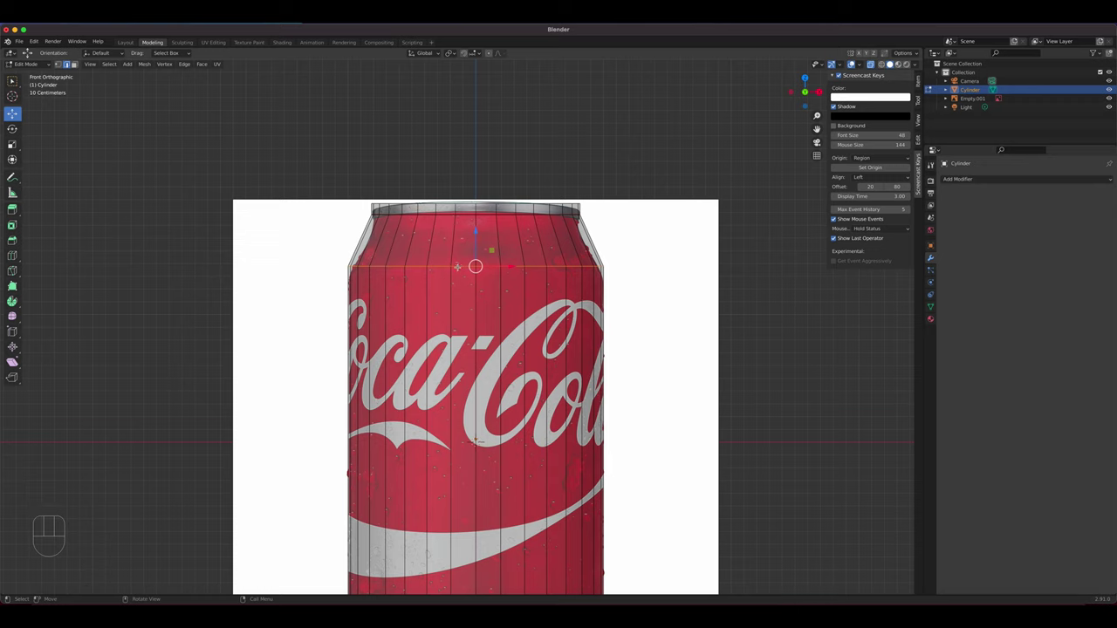
- Bevel the shoulder edges with 3 segments, then undo the bevel
right_click_drag(456, 266, 458, 125)
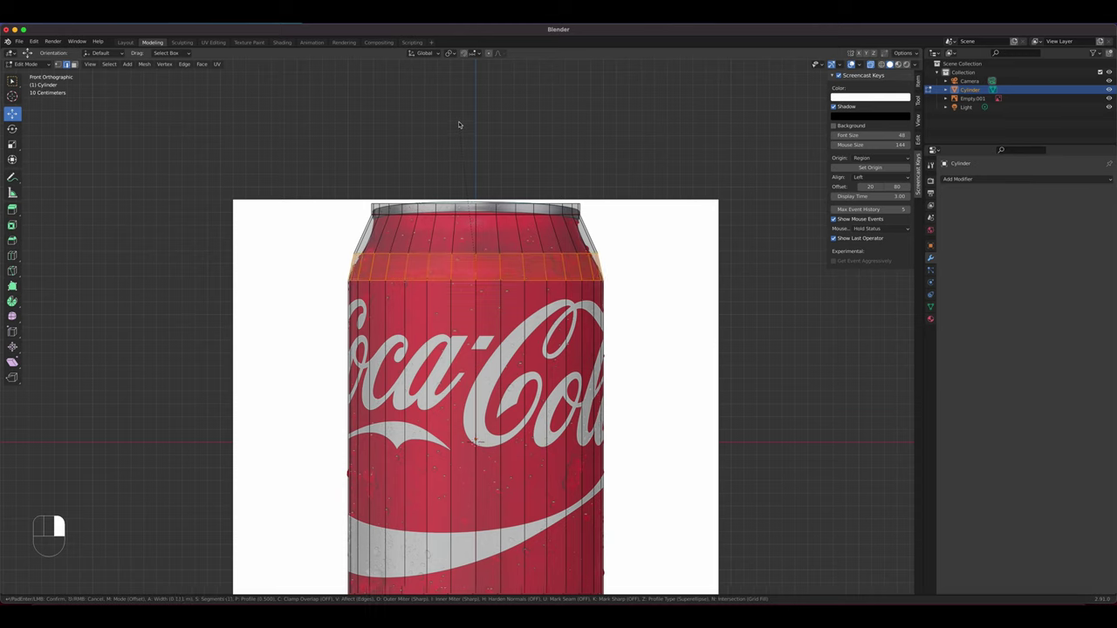
left_click(458, 126)
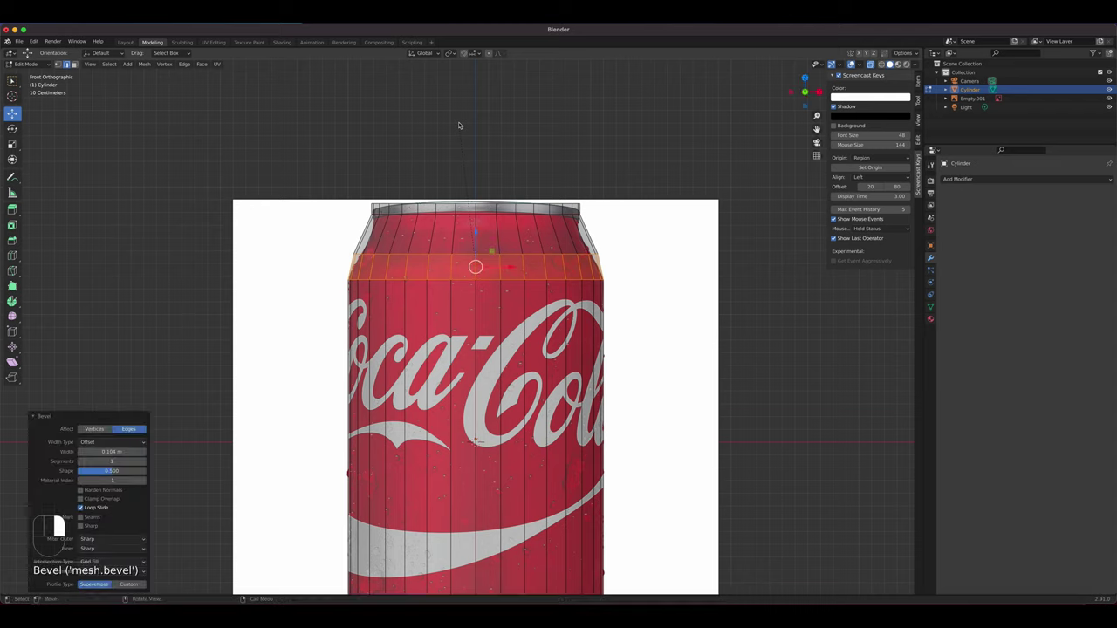
left_click(143, 461)
left_click(142, 461)
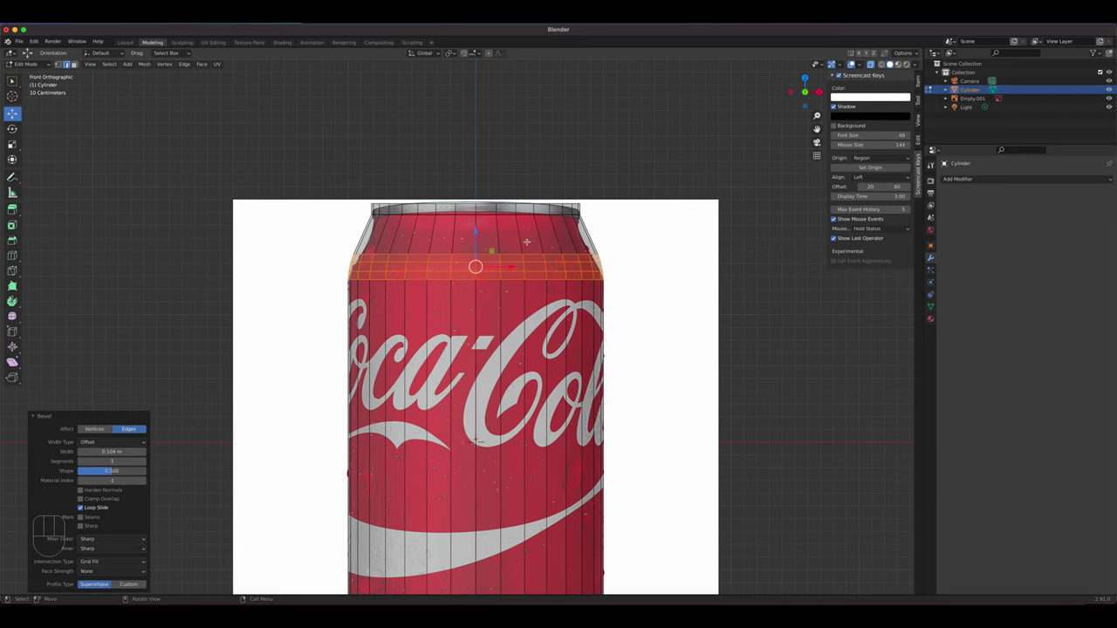
key("super+z")
key("super+z")
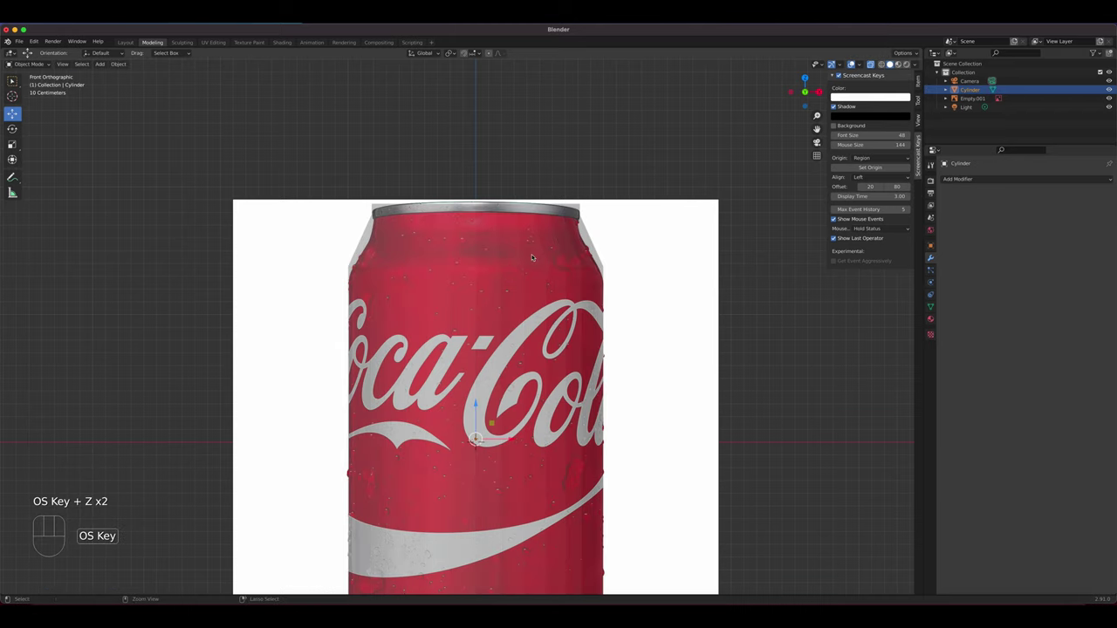
- Undo back past the recent top-rim taper edits on the can
key("super+z")
key("super+z")
key("super+z")
key("Tab")
key("super+z")
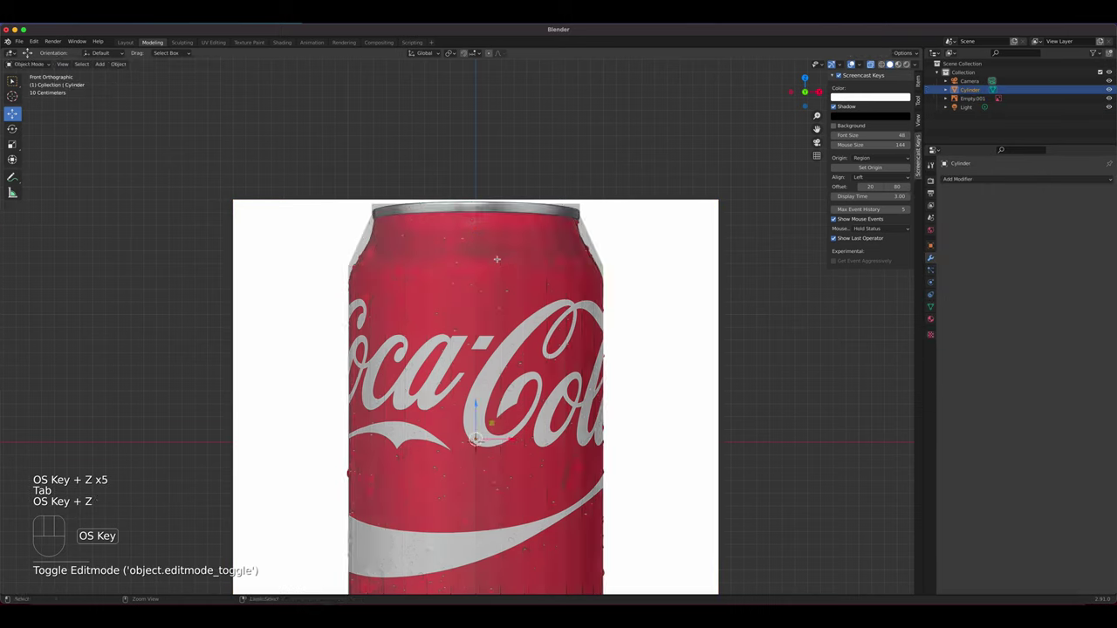
key("super+z")
key("super+z")
key("super+z")
key("super+z")
key("super+z")
key("super+z")
key("super+z")
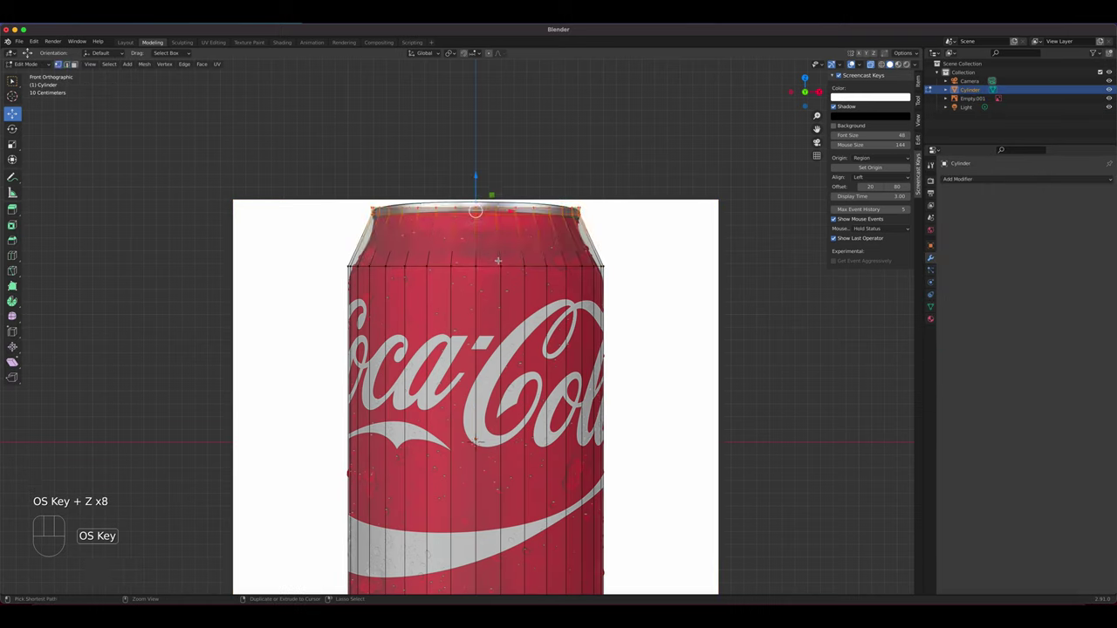
key("super+z")
key("super+z")
key("super+z")
key("super+z")
key("super+z")
key("super+z")
key("super+z")
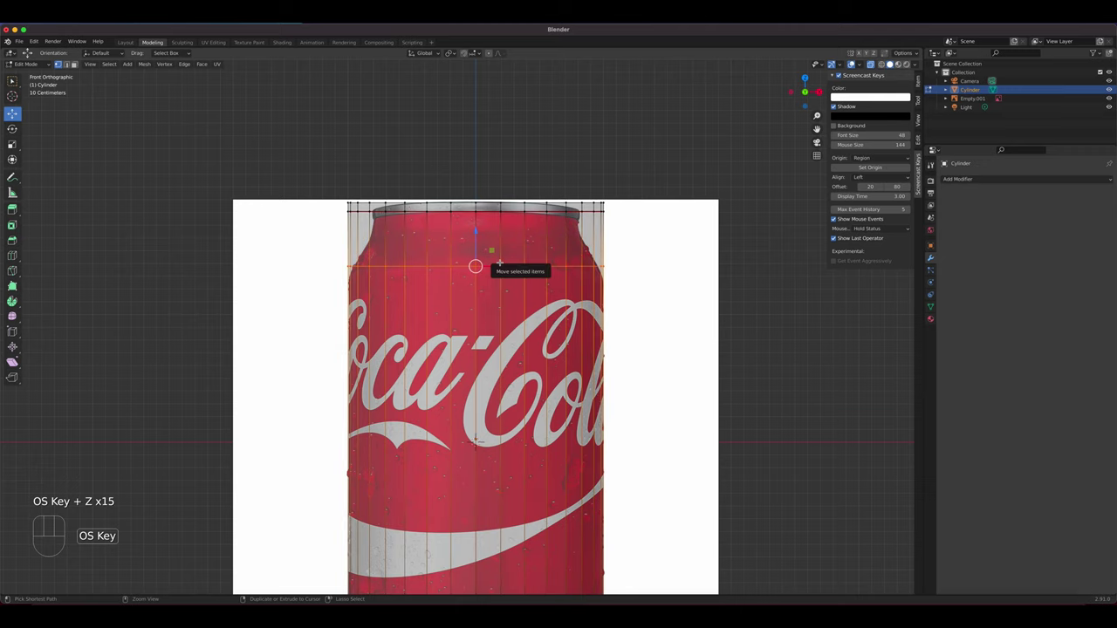
key("super+z")
key("super+z")
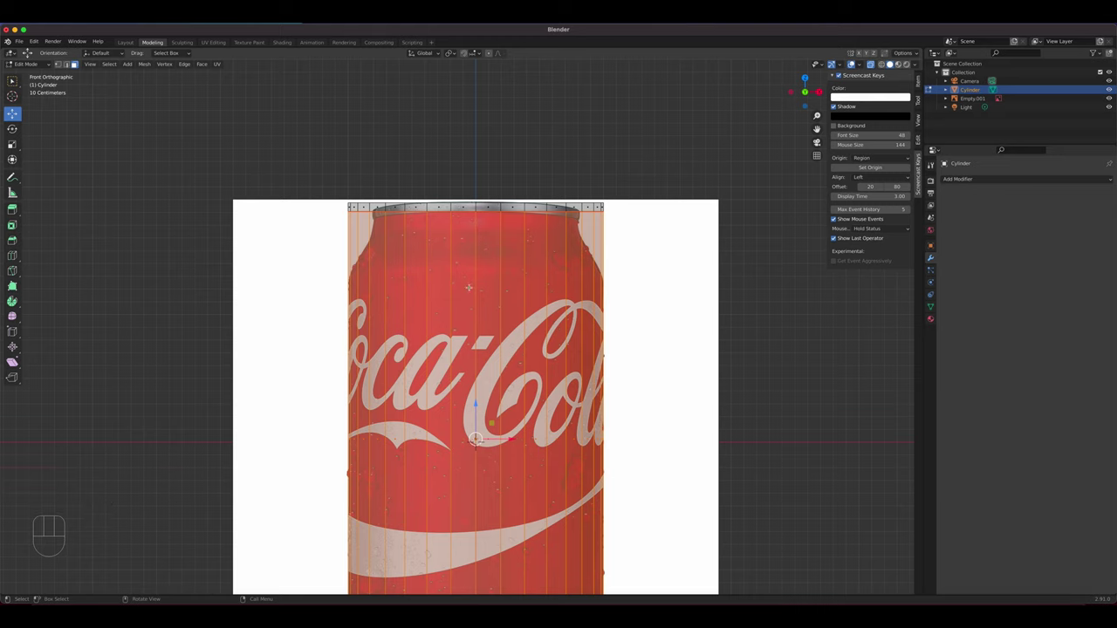
- Redo the four undone steps to restore the tapered shoulder below the rim
key("ctrl+shift+z")
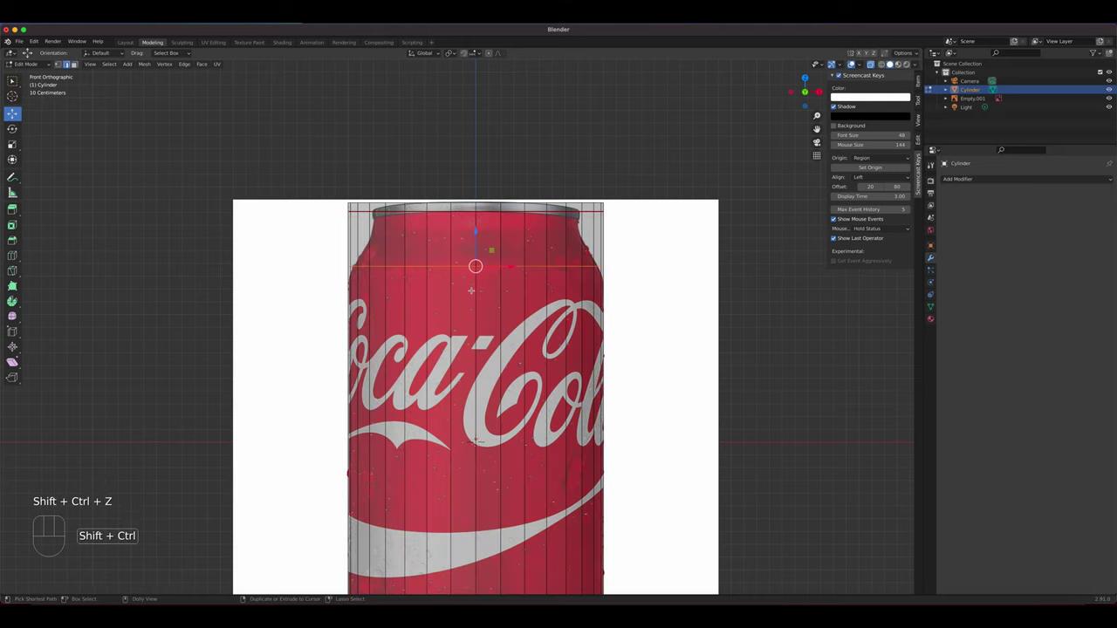
key("ctrl+shift+z")
key("ctrl+shift+z")
key("ctrl+shift+z")
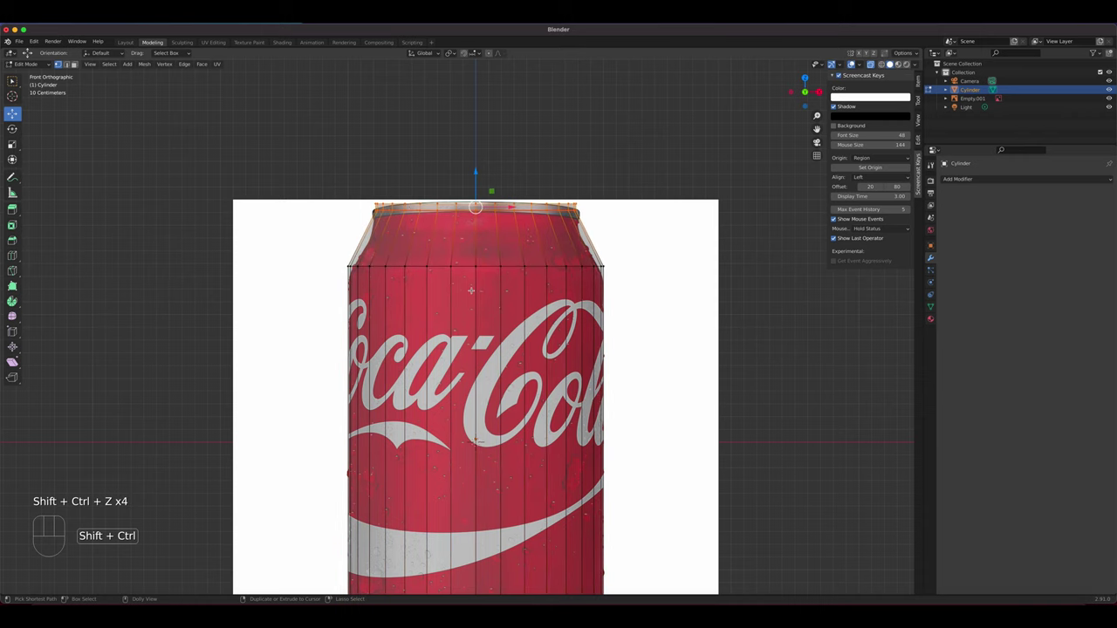
key("ctrl+shift+z")
key("ctrl+shift+z")
key("ctrl+shift+z")
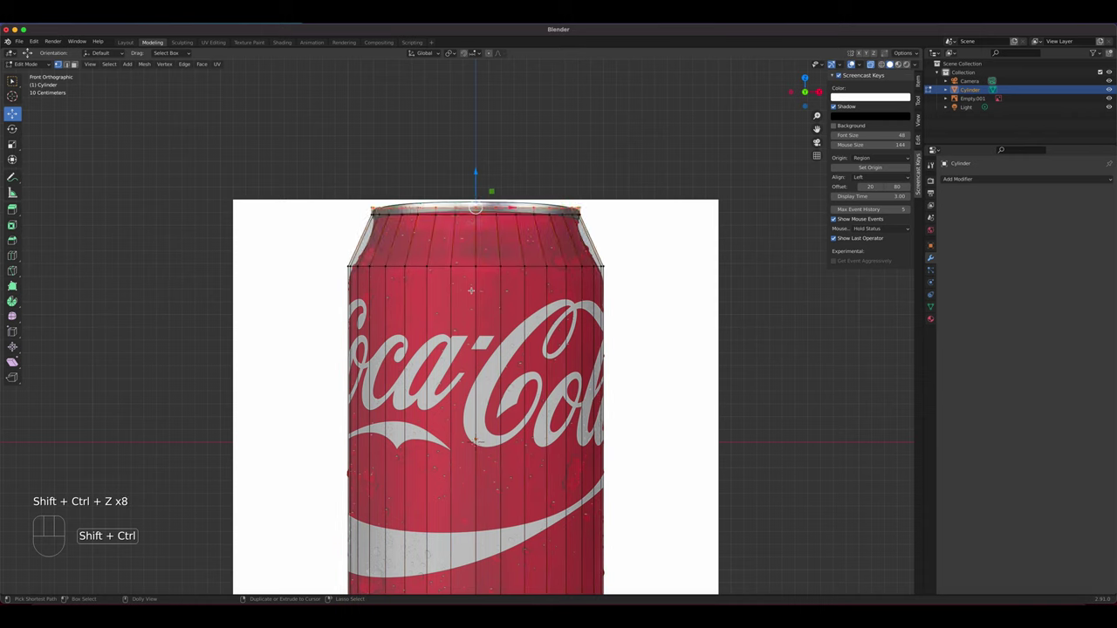
key("ctrl+shift+z")
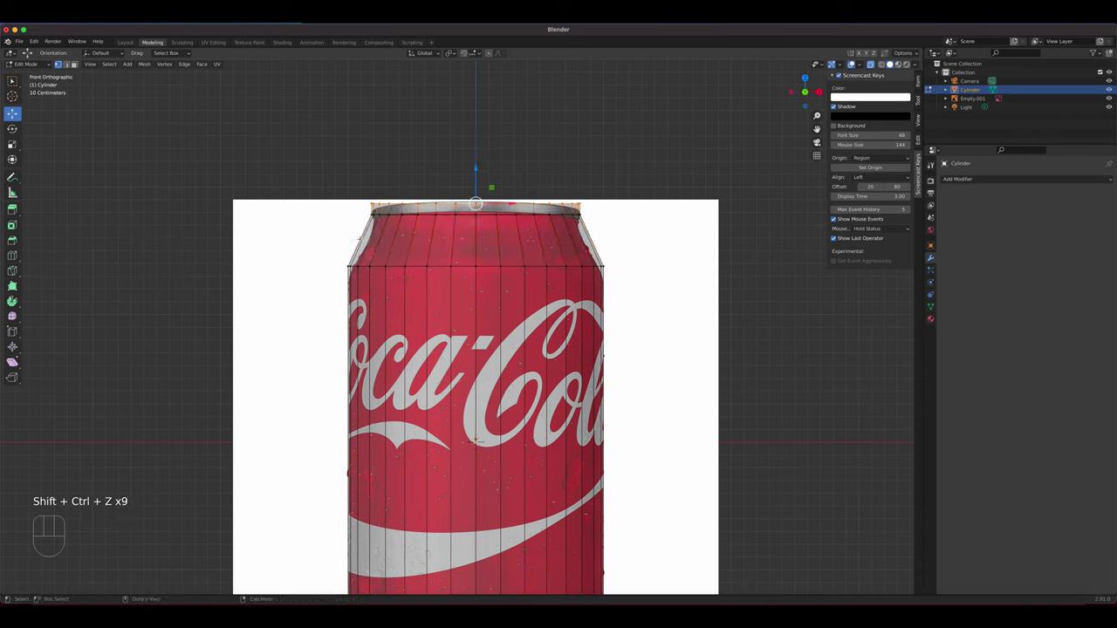
key("ctrl+r")
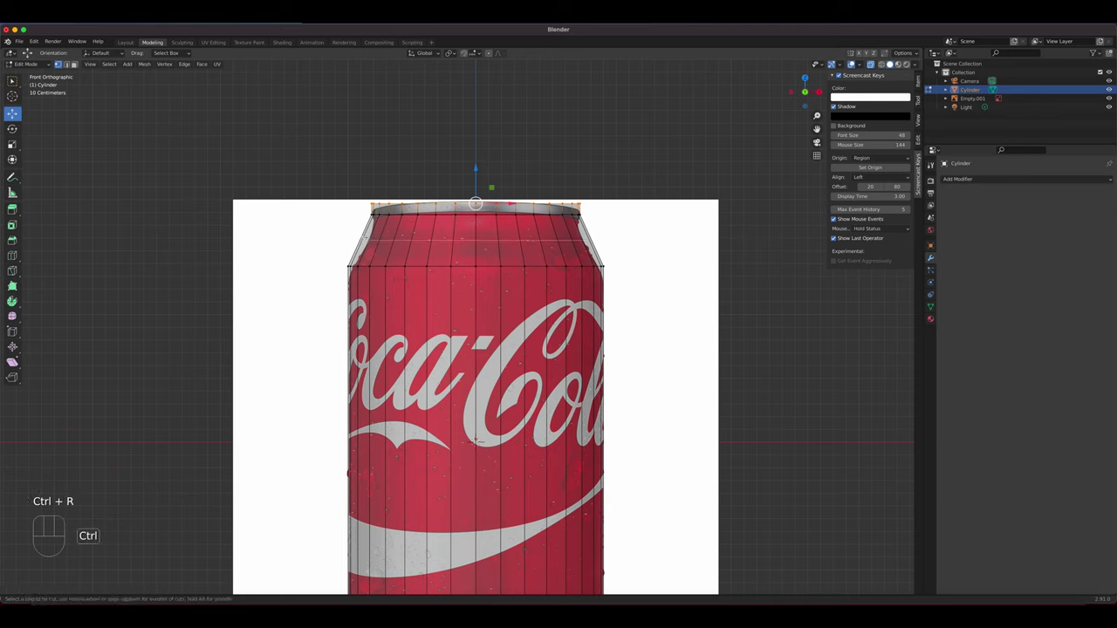
- Add an edge loop across the tapered top, slide it into place, and scale it slightly inward
left_click(363, 241)
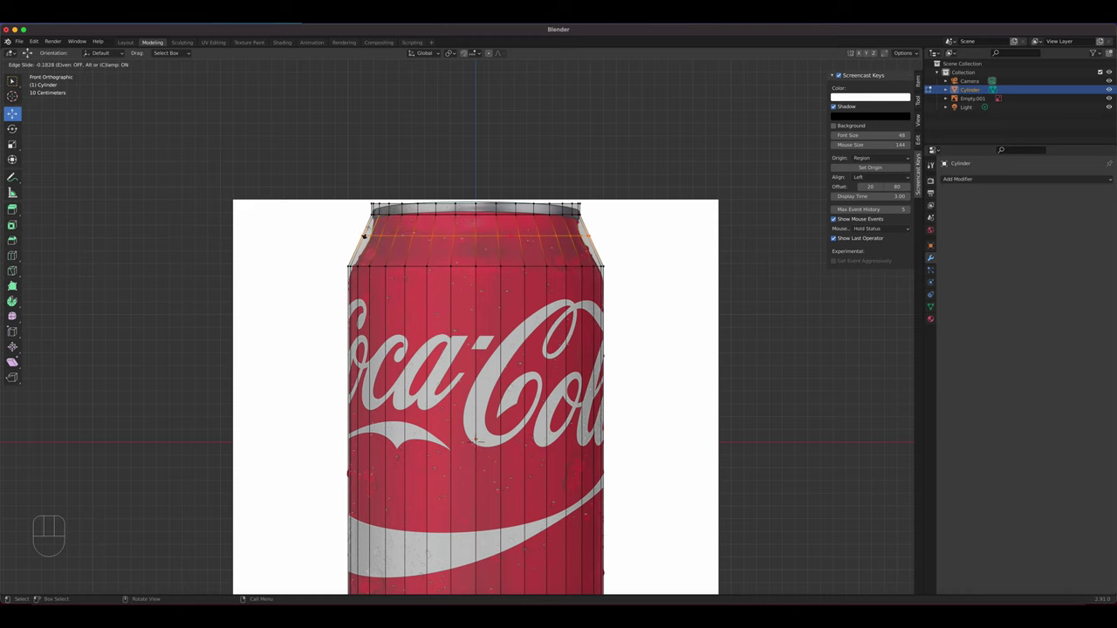
left_click(454, 256)
key("s")
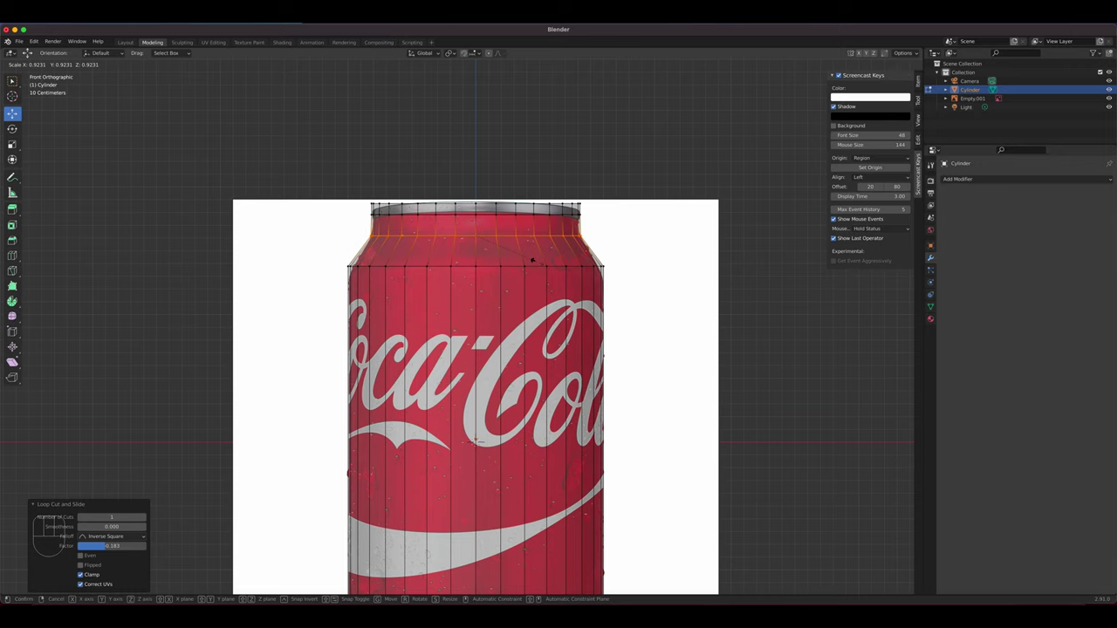
left_click(532, 260)
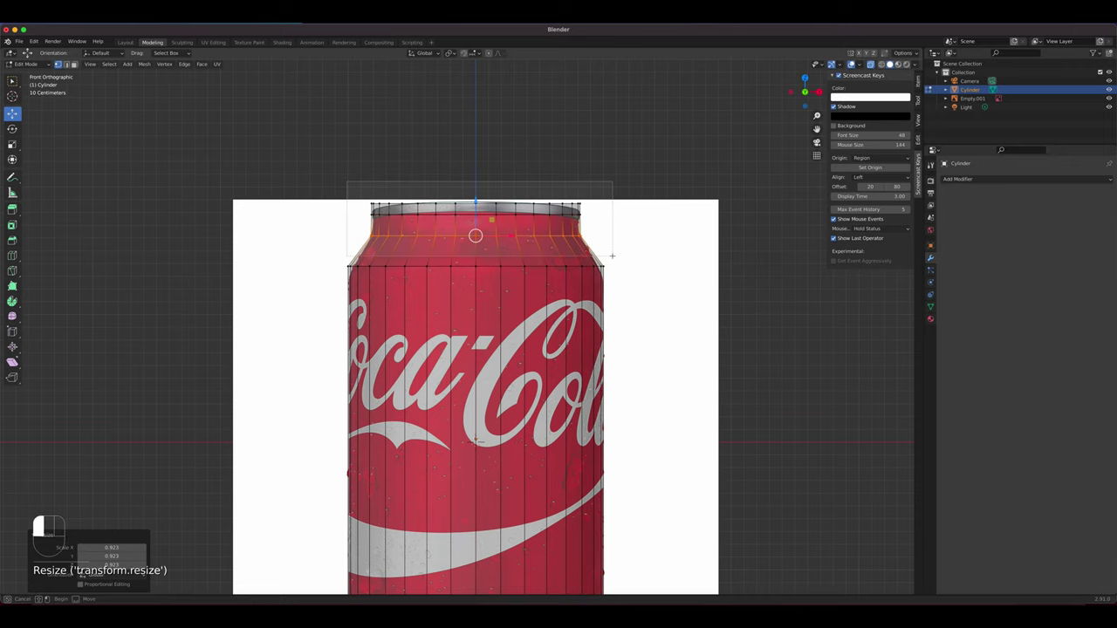
scroll(602, 244, "up", 3)
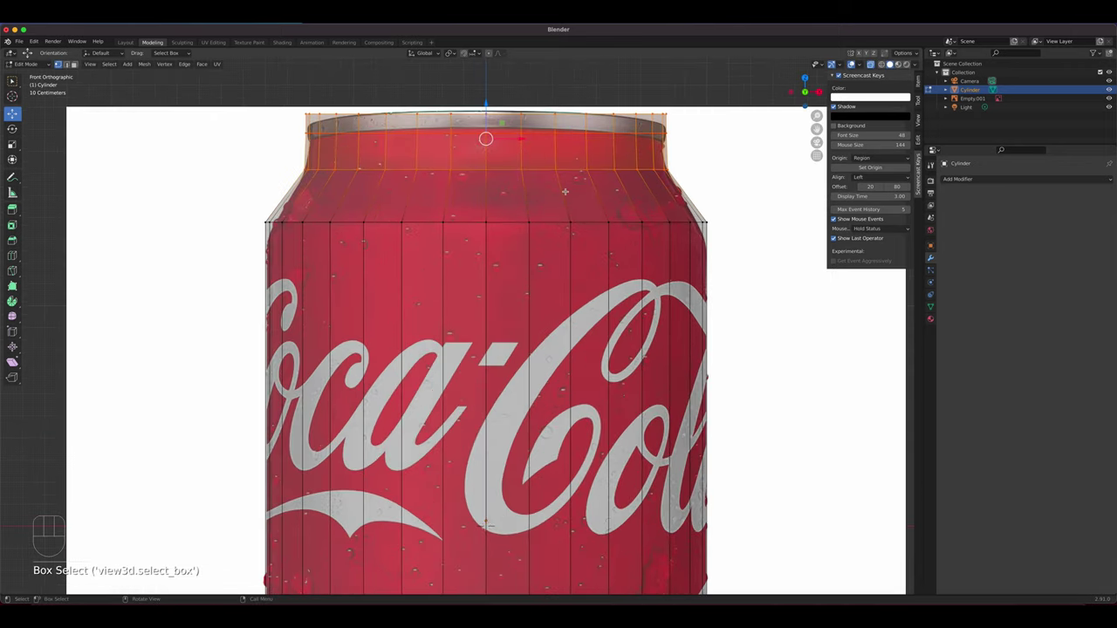
key("s")
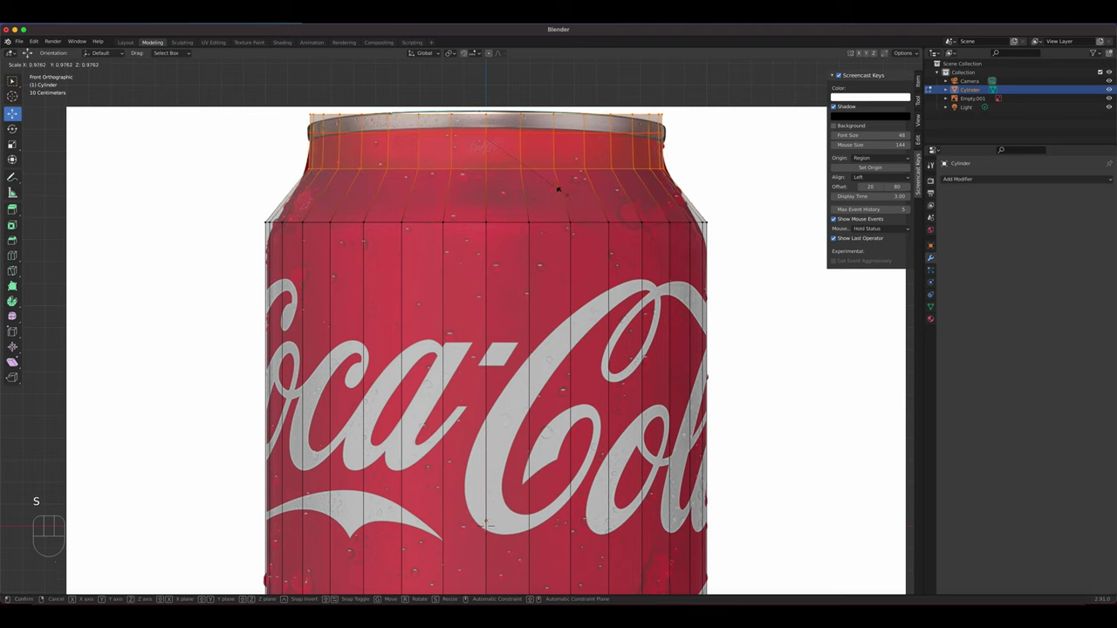
left_click(558, 190)
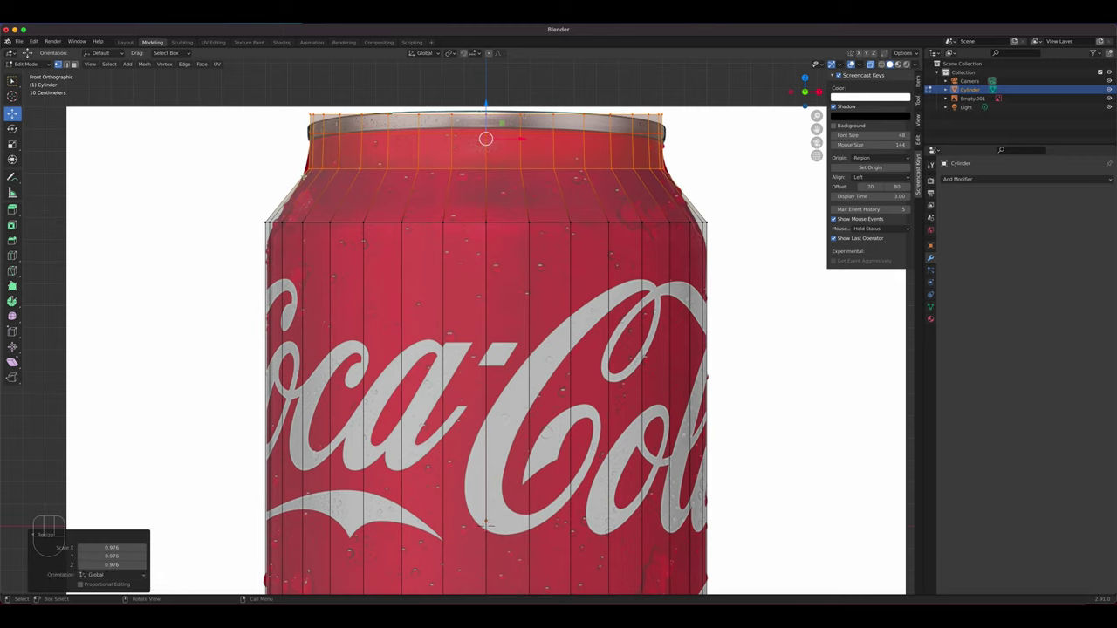
- In edge mode, select only the edge ring where the body meets the shoulder
key("2")
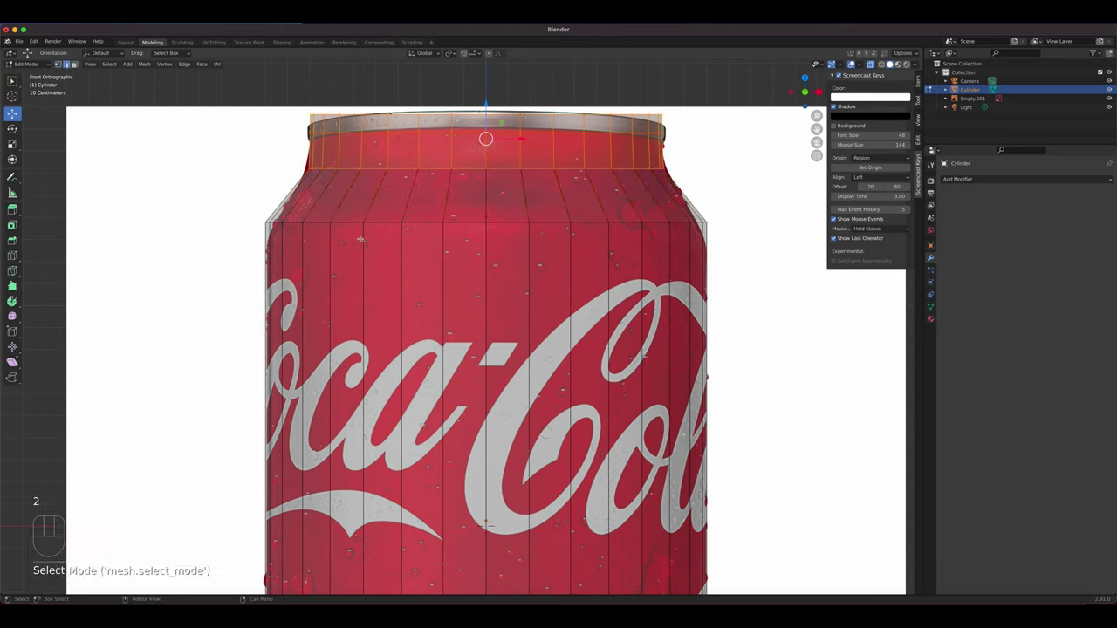
left_click(341, 225, "alt")
left_click(349, 222, "alt")
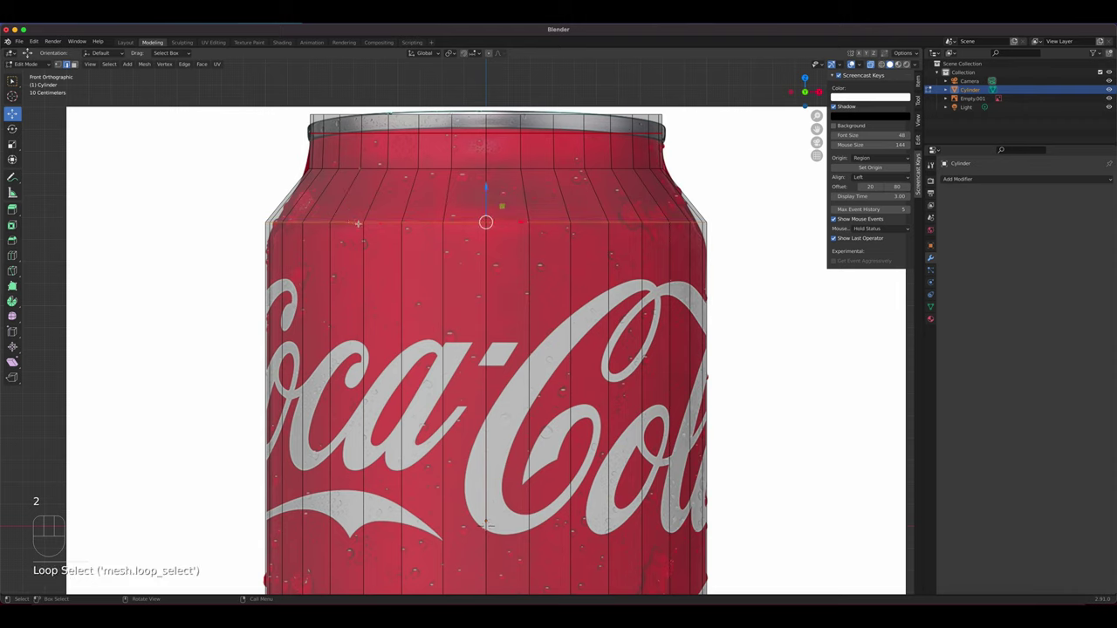
right_click(634, 223)
- Return to Object Mode with the Cylinder can selected
key("Tab")
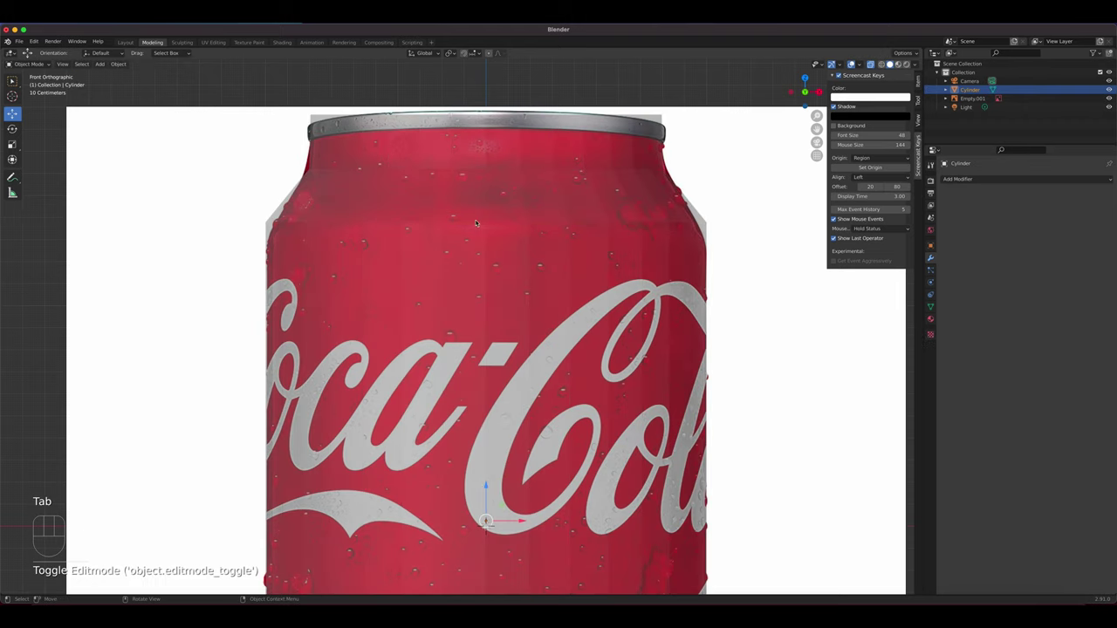
left_click(304, 196)
left_click(304, 195)
left_click(118, 63)
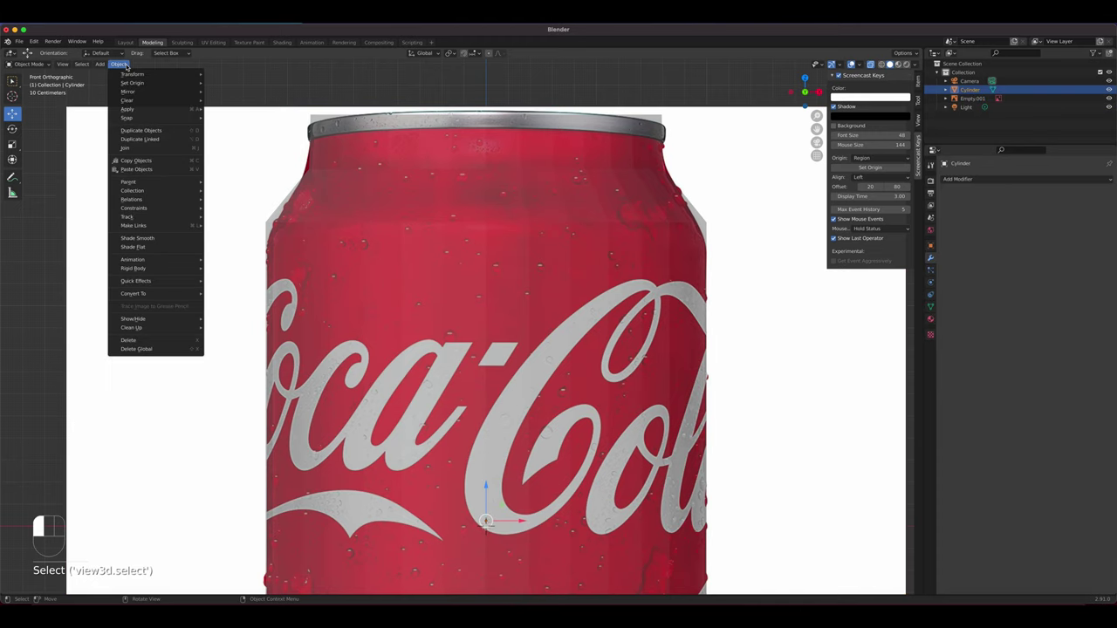
- Apply the can's scale and go back into Edit Mode
mouse_move(130, 109)
left_click(223, 125)
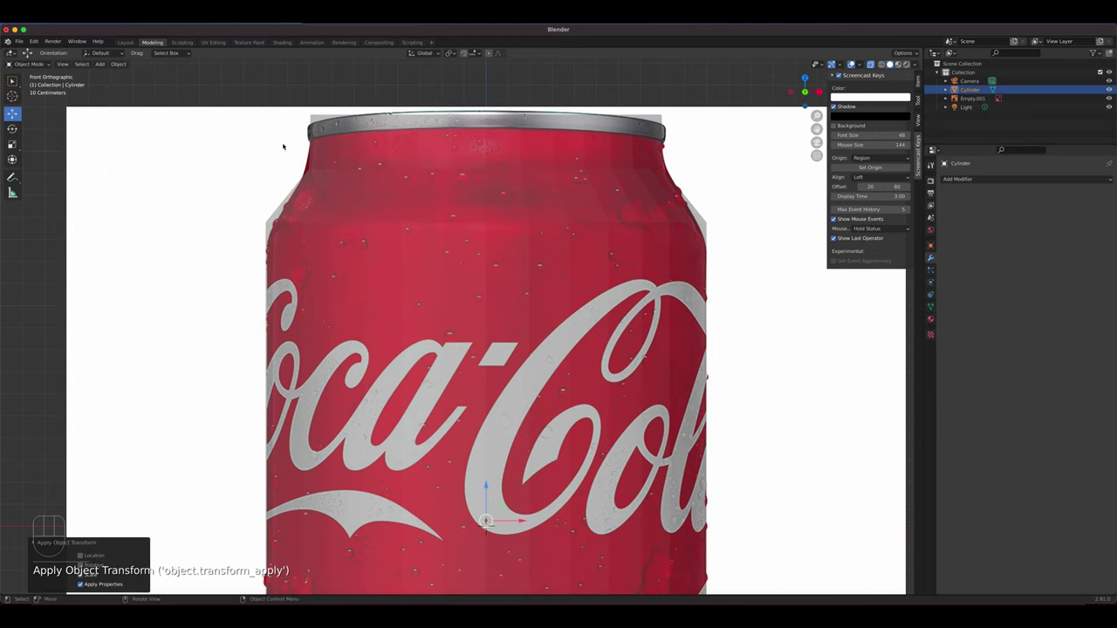
key("Tab")
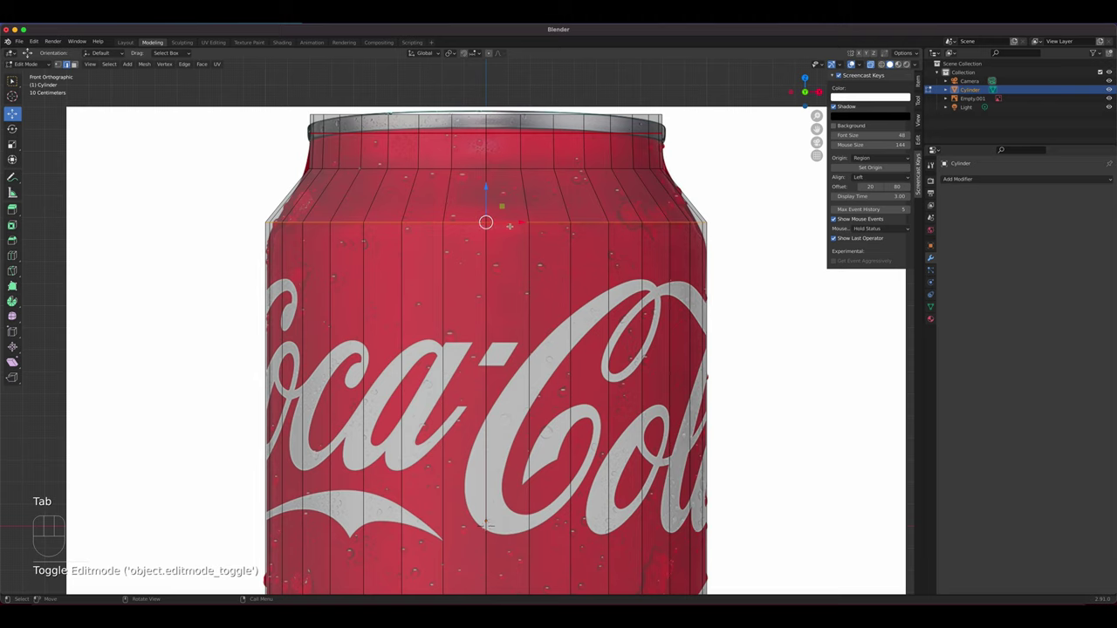
- Bevel the body-shoulder edge loop 0.131 m wide with 5 segments
right_click(536, 222)
left_click(535, 220)
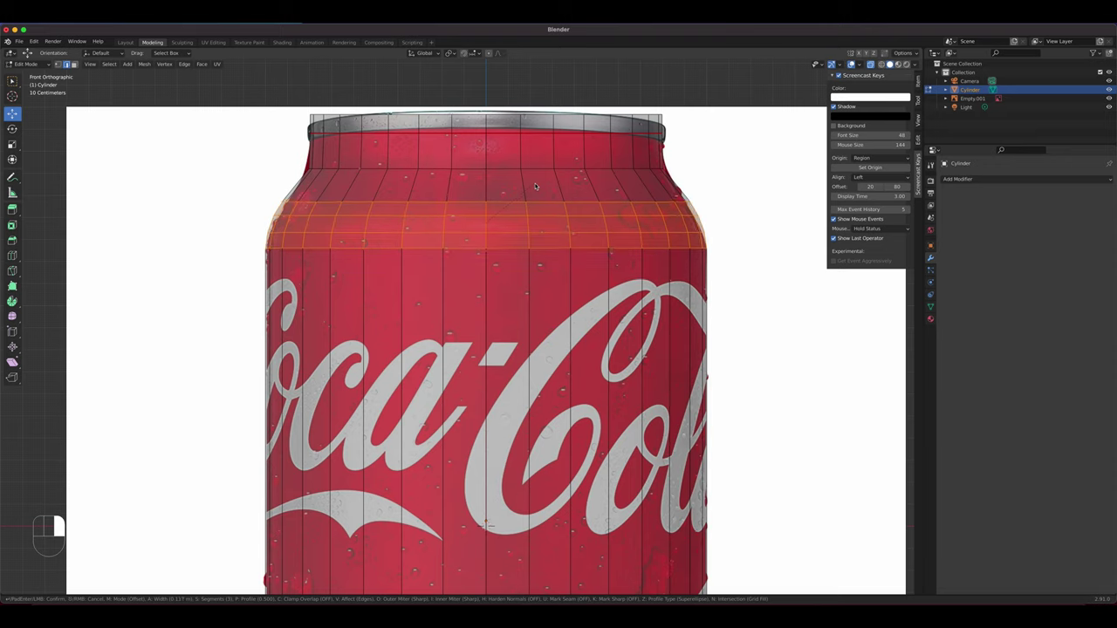
left_click(536, 183)
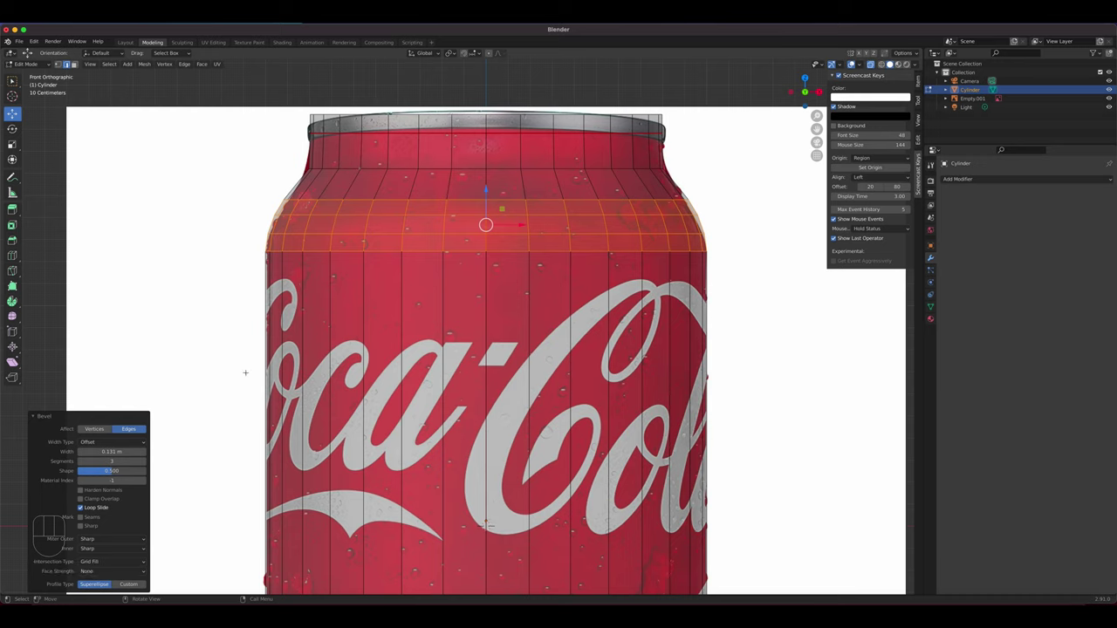
left_click(34, 419)
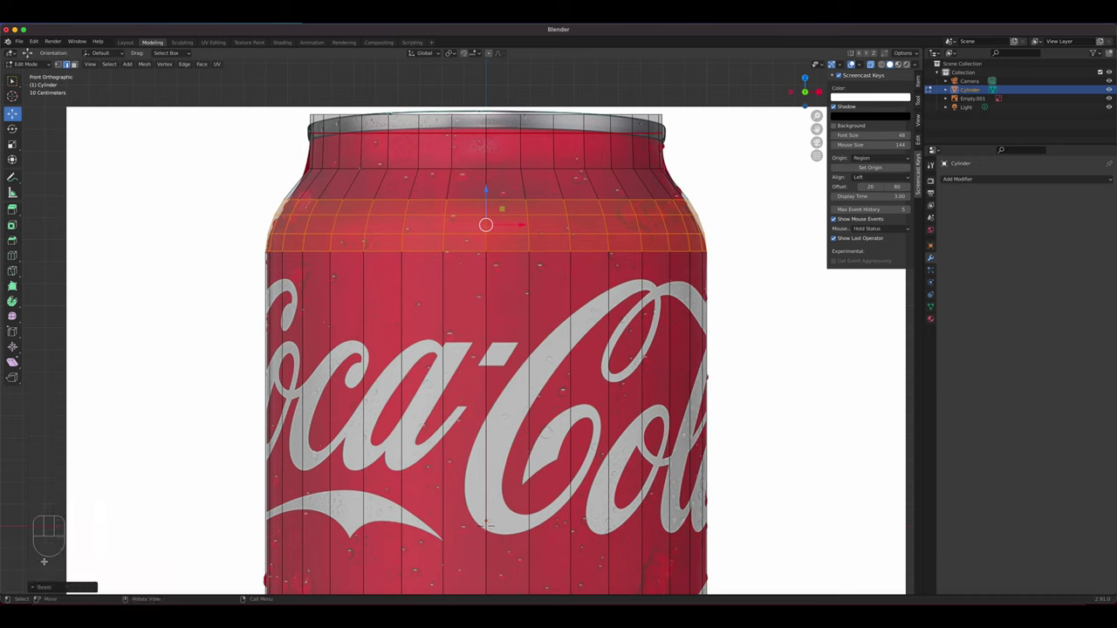
left_click(32, 588)
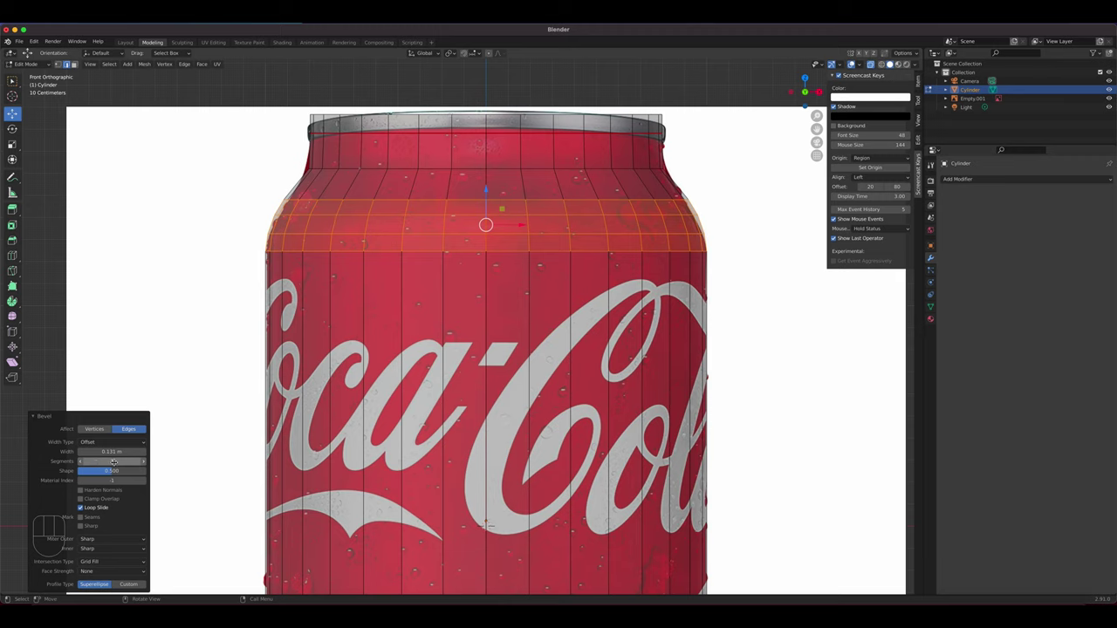
left_click(79, 462)
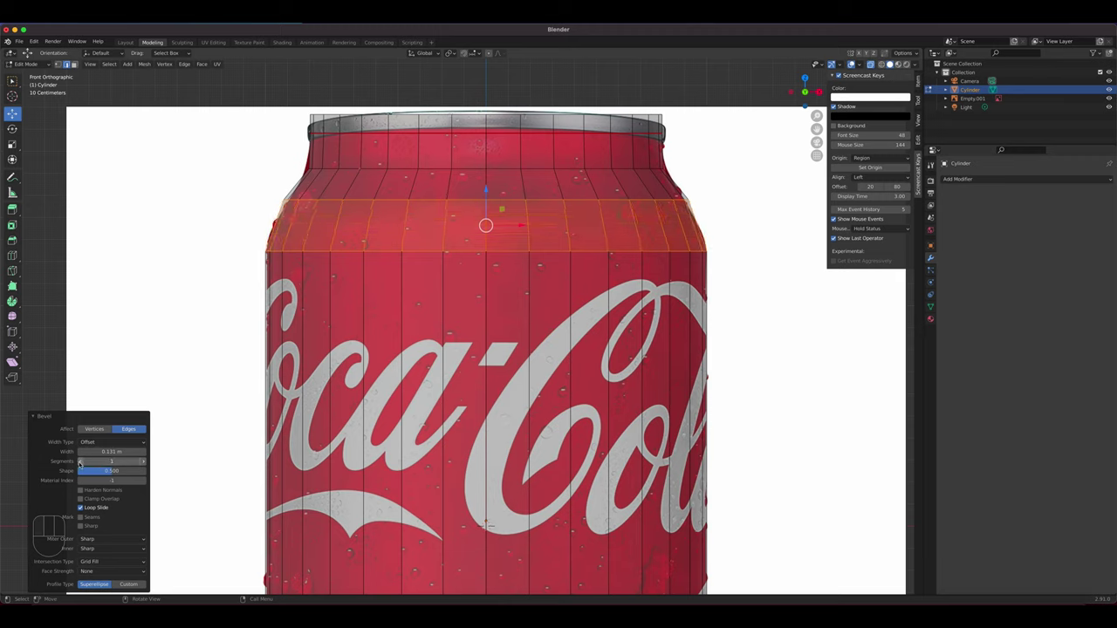
left_click(141, 463)
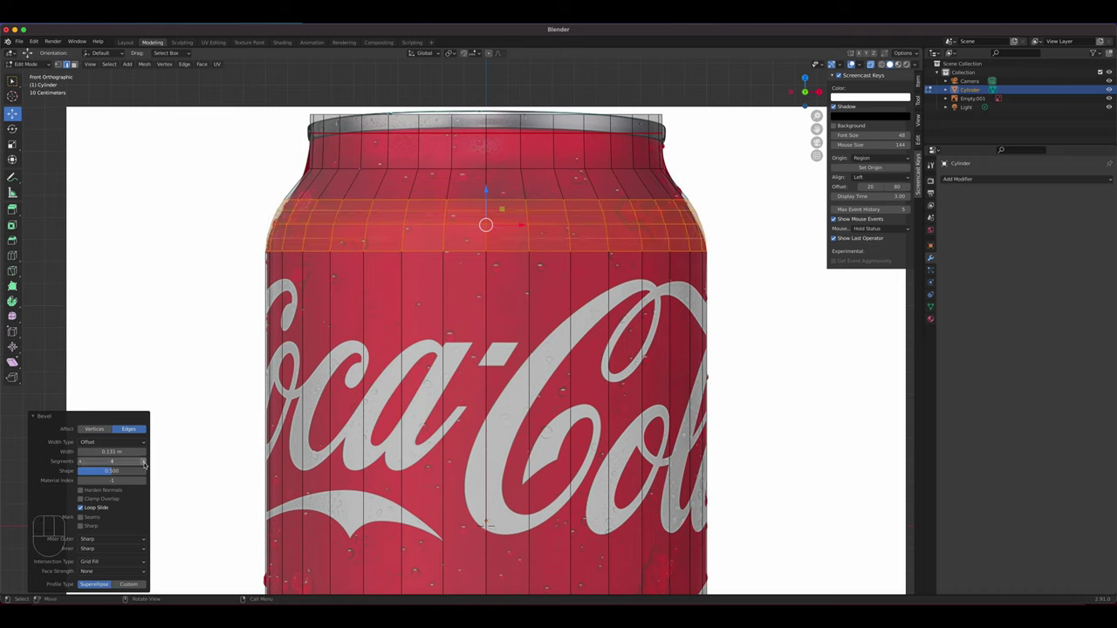
left_click(143, 462)
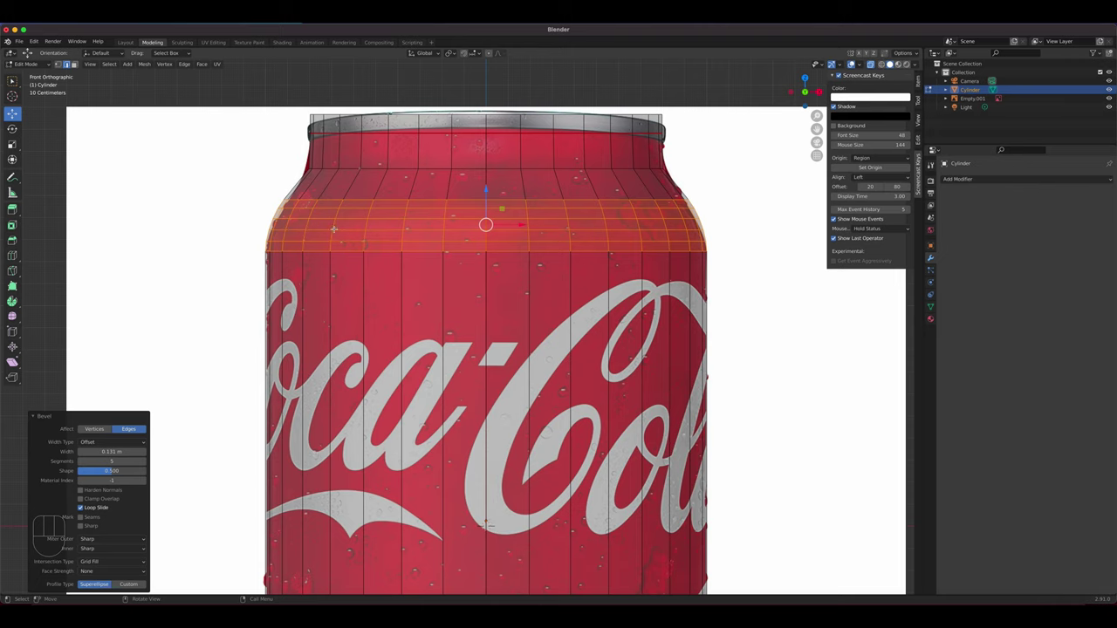
left_click(407, 172)
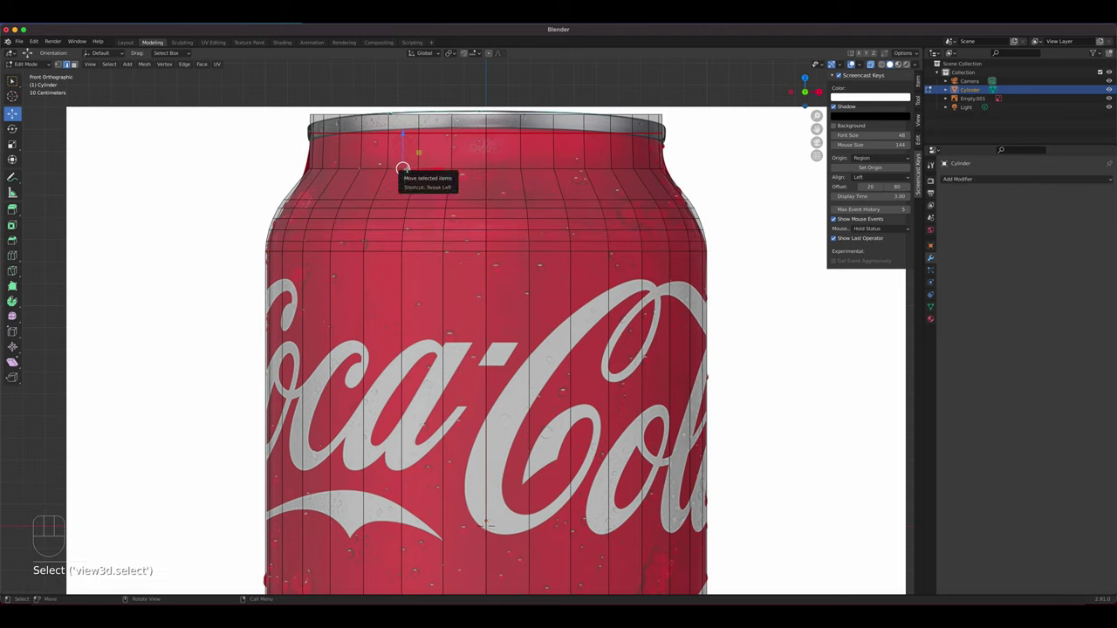
- Bevel the edge ring near the can's top into a 4-segment, 0.0749 m rounded curve
left_click(406, 168, "alt")
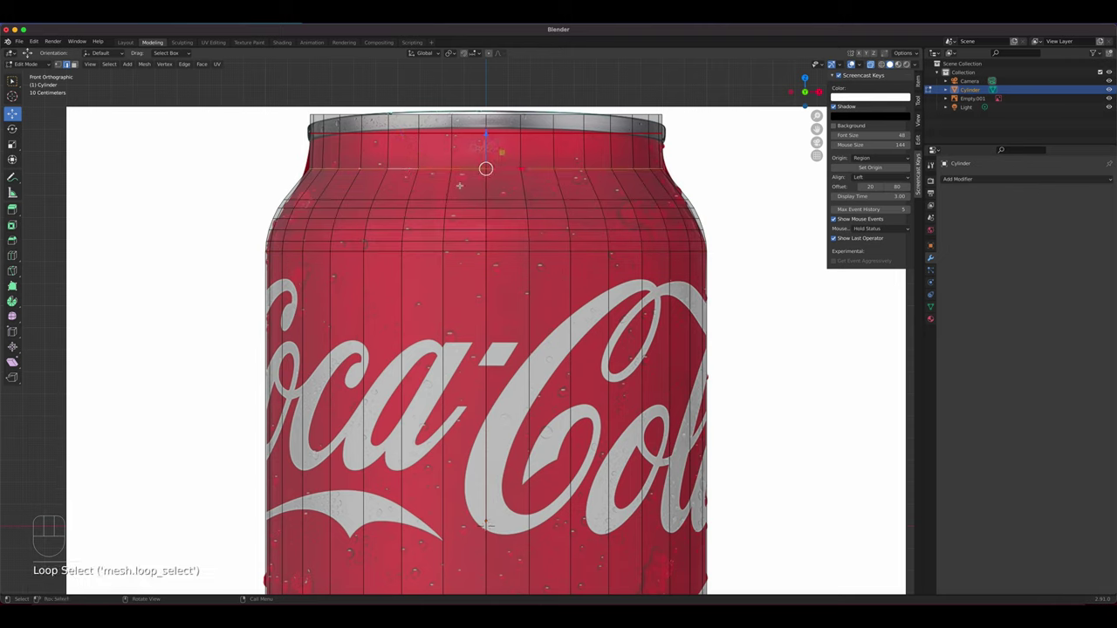
right_click(336, 168)
left_click(349, 172)
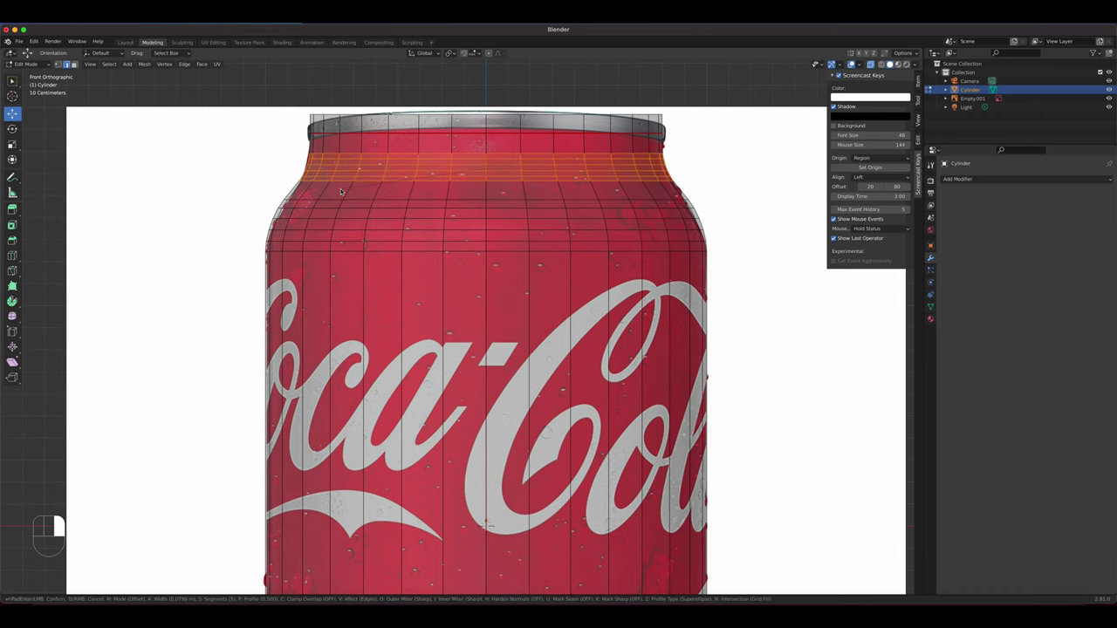
left_click(341, 191)
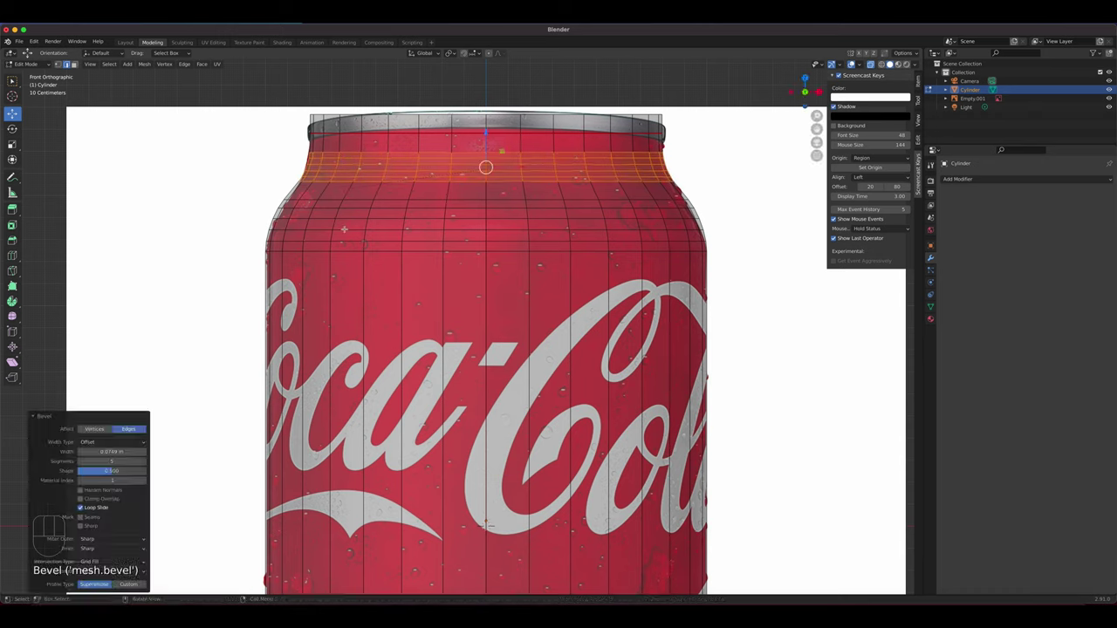
left_click_drag(111, 461, 122, 461)
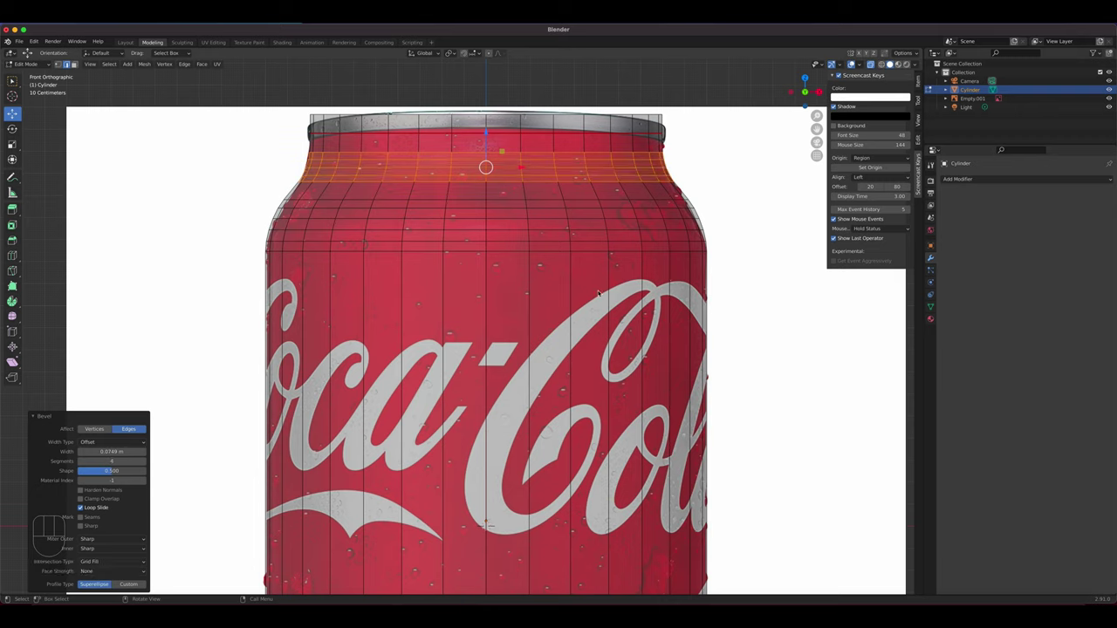
- Inspect the rounded shoulder in solid shading from another angle, then return to Object Mode
left_click(889, 64)
left_click(898, 66)
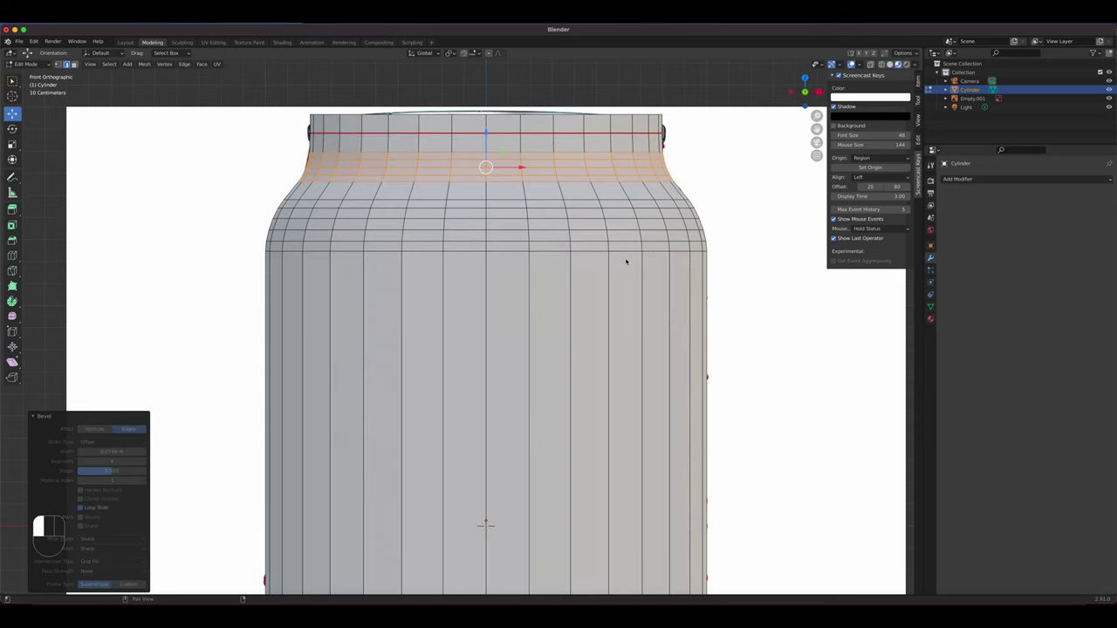
scroll(625, 262, "down", 5)
middle_click_drag(625, 262, 518, 240)
key("Tab")
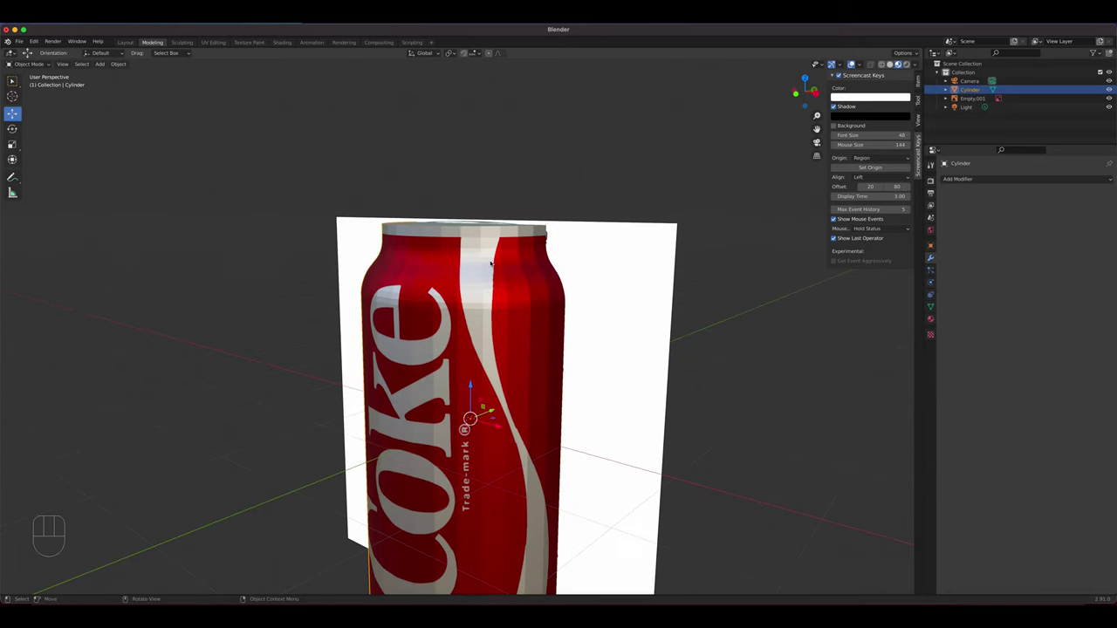
- Show all of the can's UVs over the Coke label in UV Editing, then go back to Modeling
left_click(213, 42)
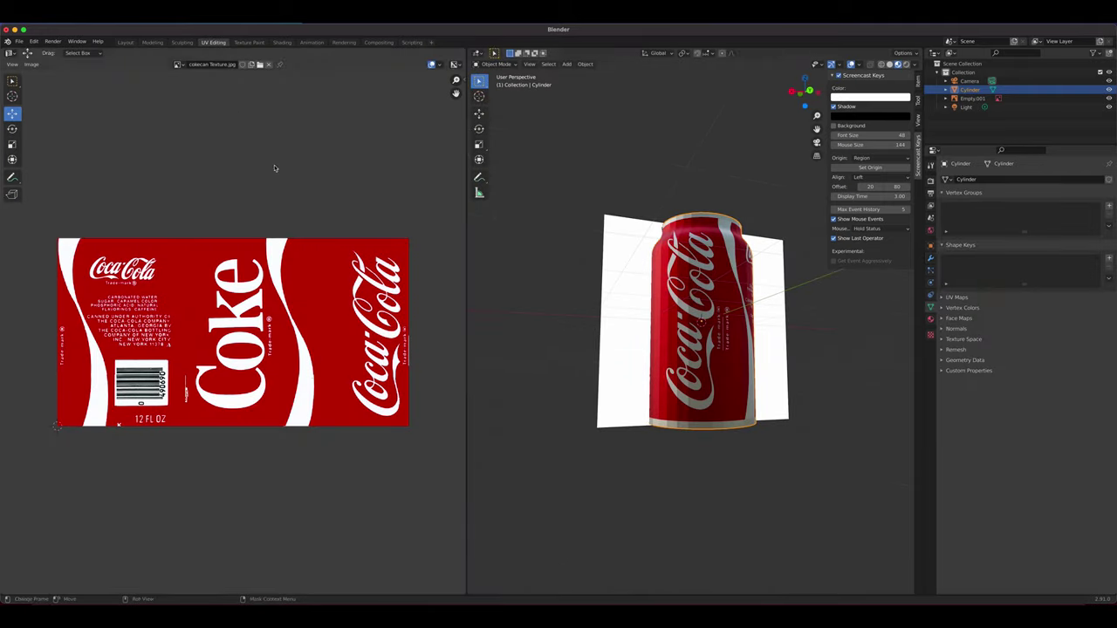
key("Tab")
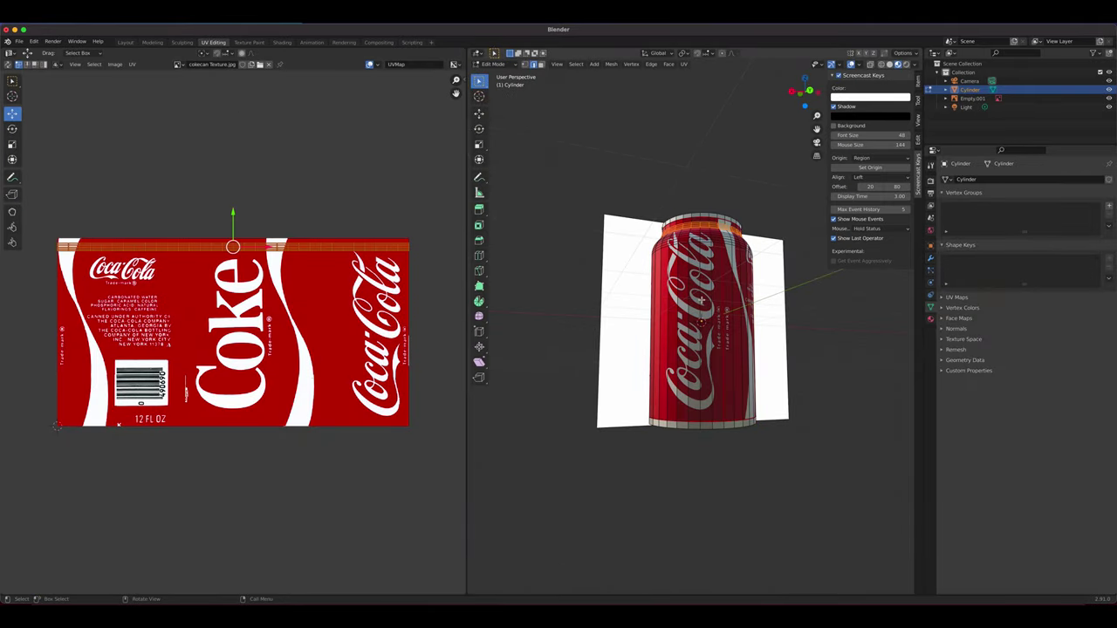
key("a")
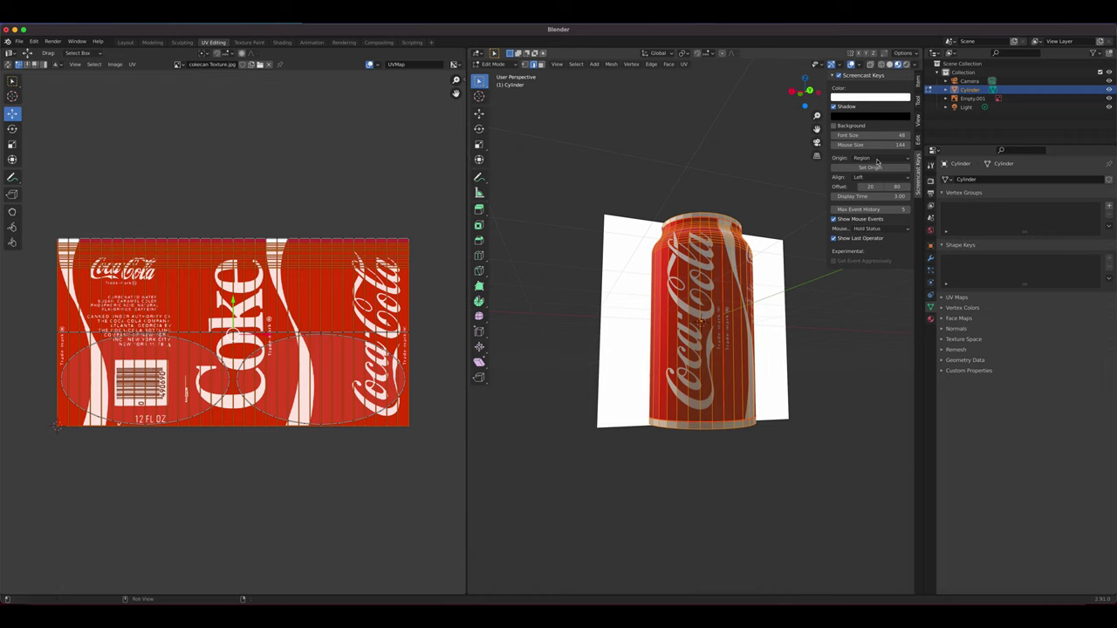
left_click(153, 42)
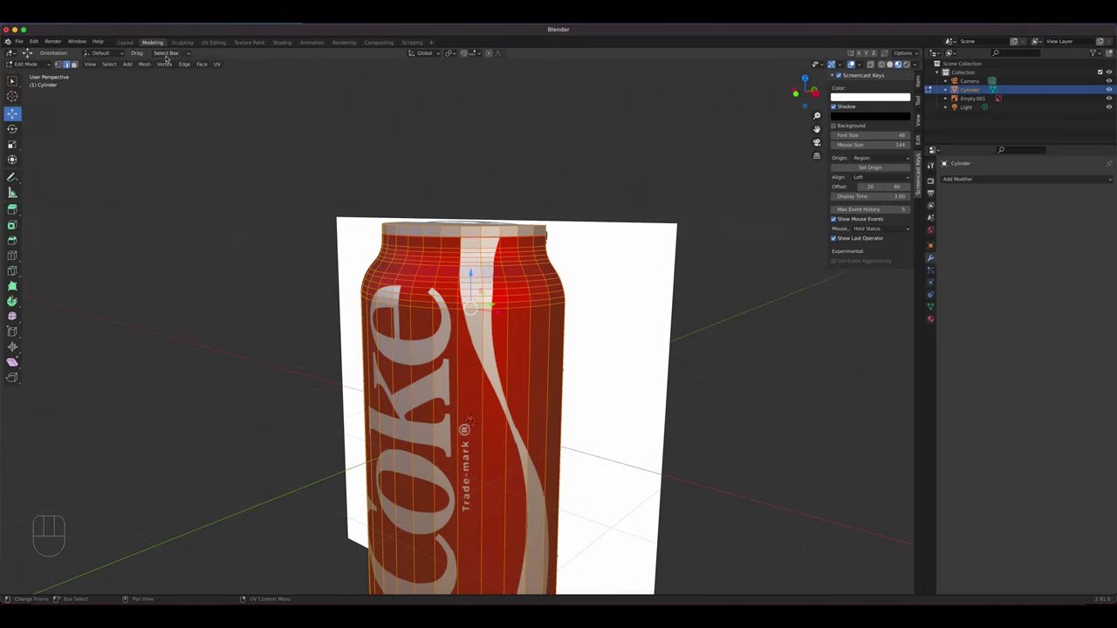
- From the front view, save the project as Coke.blend
key("KP_1")
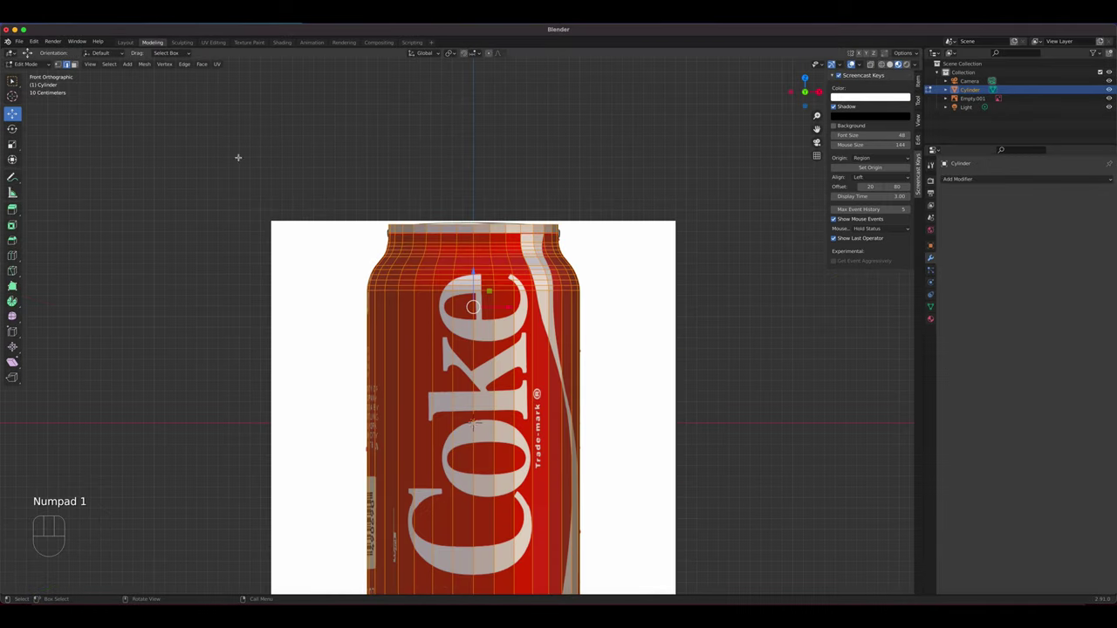
left_click(19, 41)
left_click(35, 107)
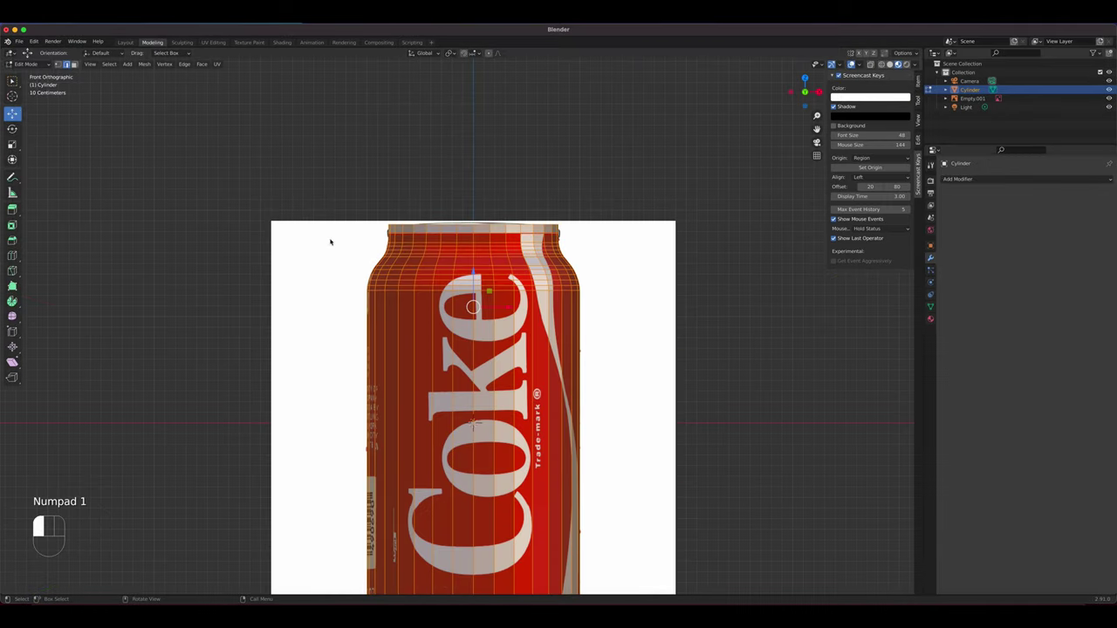
left_click(485, 444)
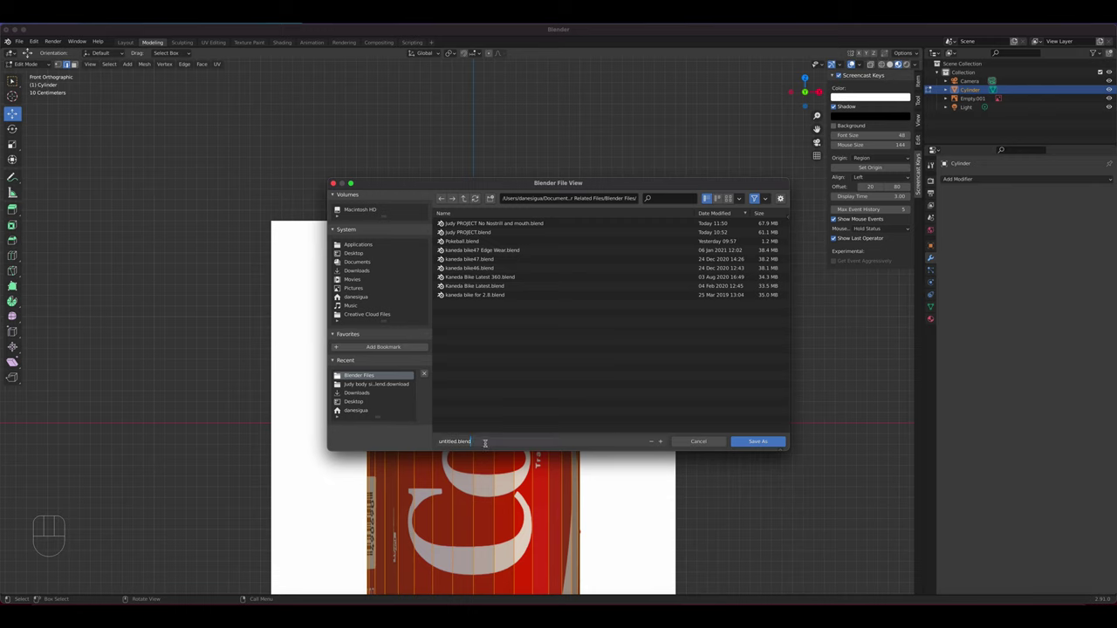
type("coke")
key("Return")
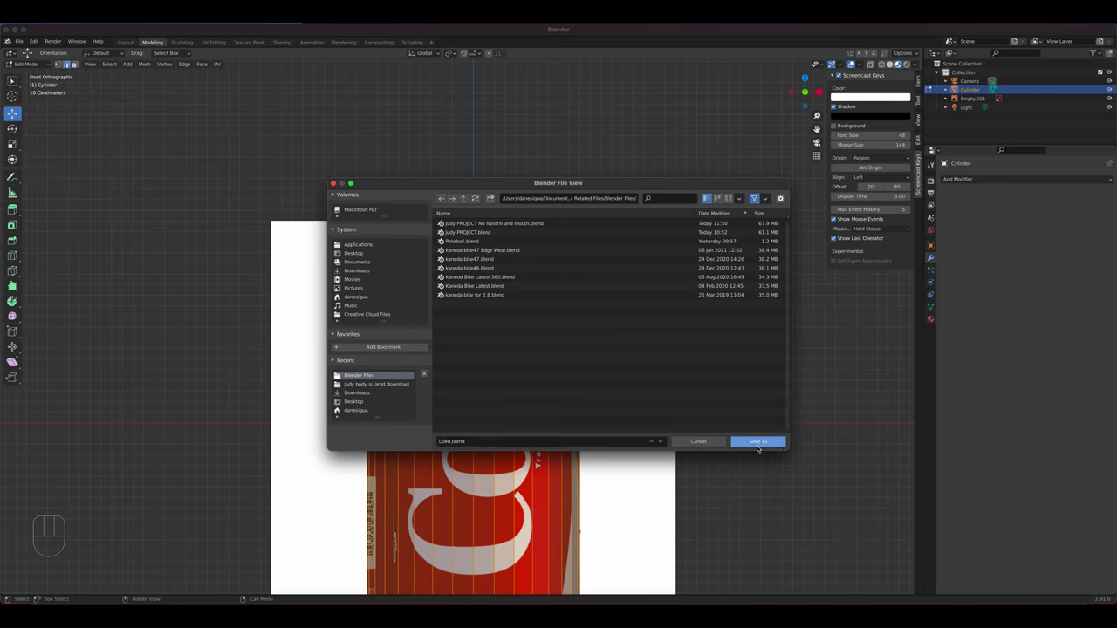
left_click(758, 442)
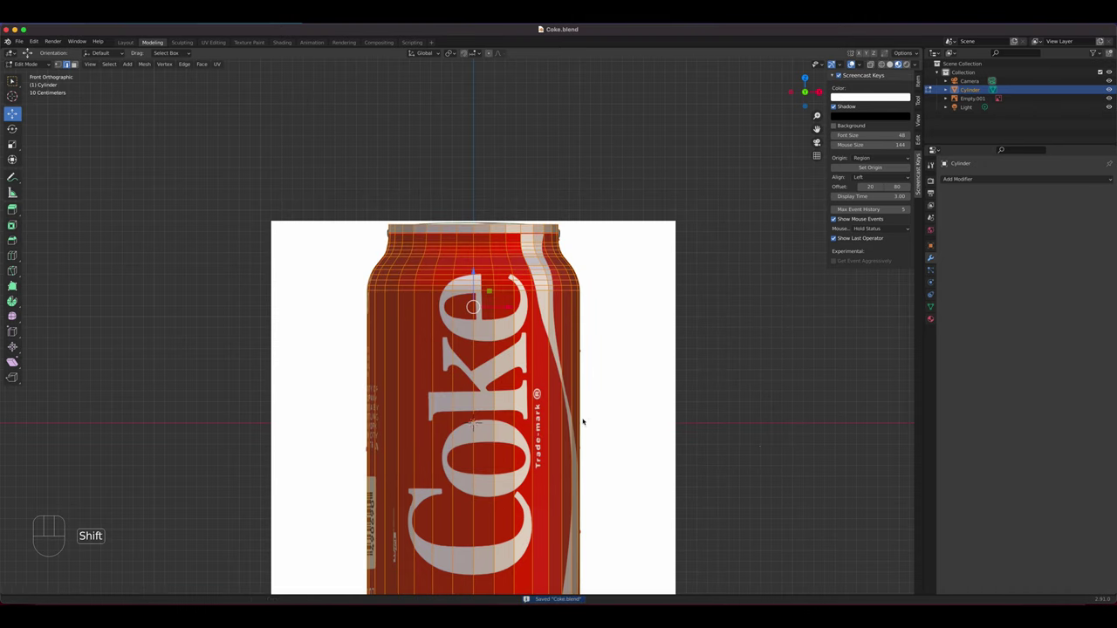
middle_click_drag(583, 422, 592, 238, "shift")
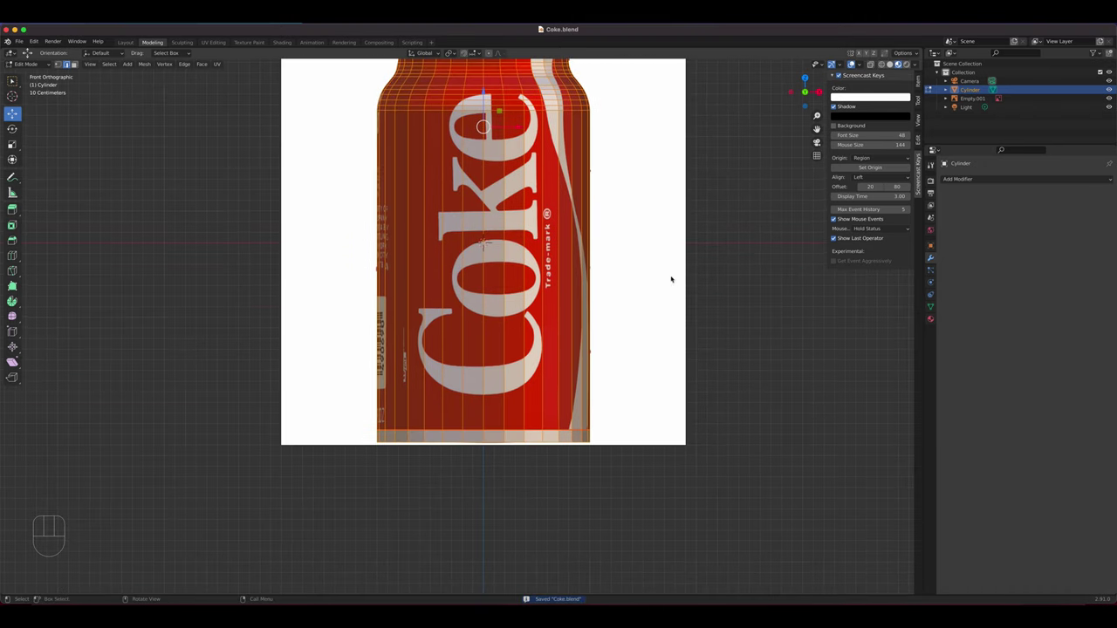
- Compare solid and textured shading, then zoom in on the can's bottom
left_click(889, 64)
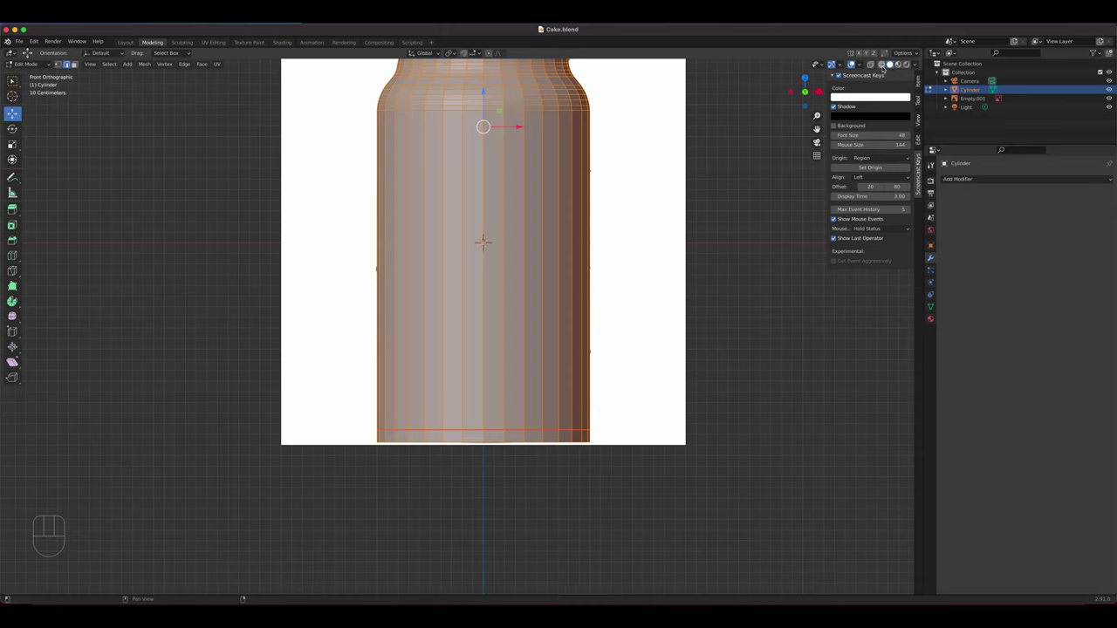
left_click(898, 65)
left_click(889, 64)
left_click(898, 65)
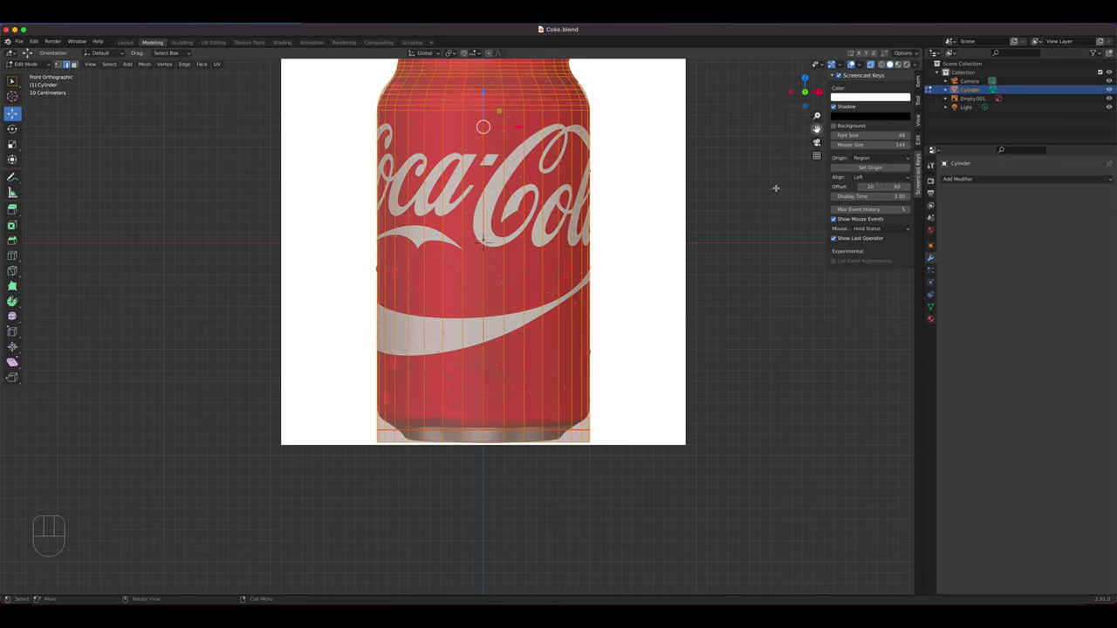
scroll(489, 369, "up", 1)
middle_click_drag(489, 369, 456, 259, "shift")
scroll(472, 284, "up", 1)
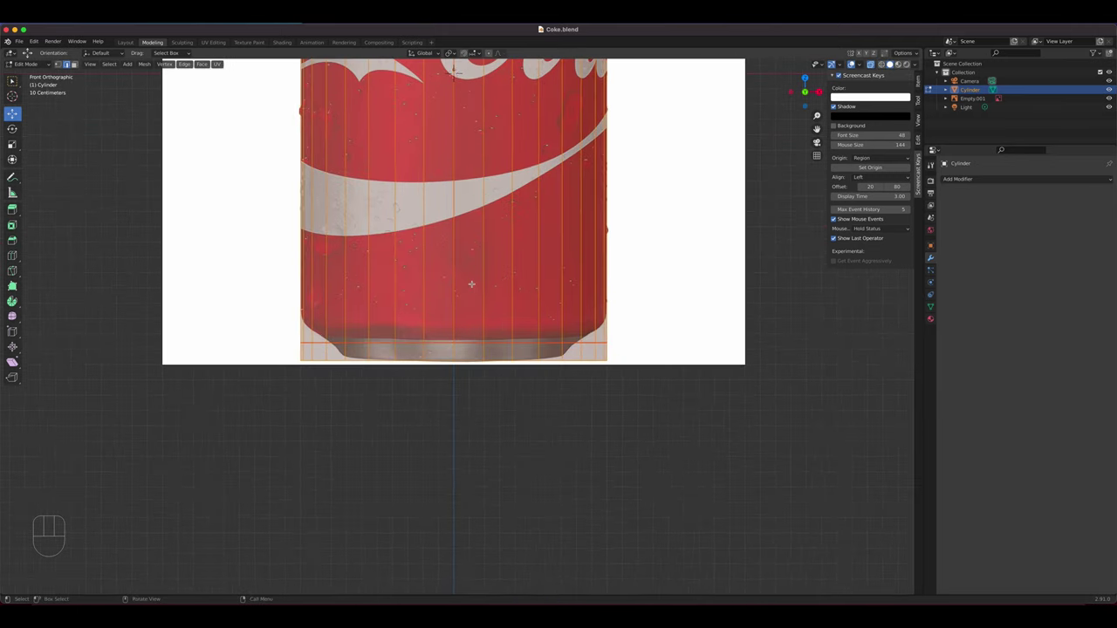
scroll(471, 283, "up", 1)
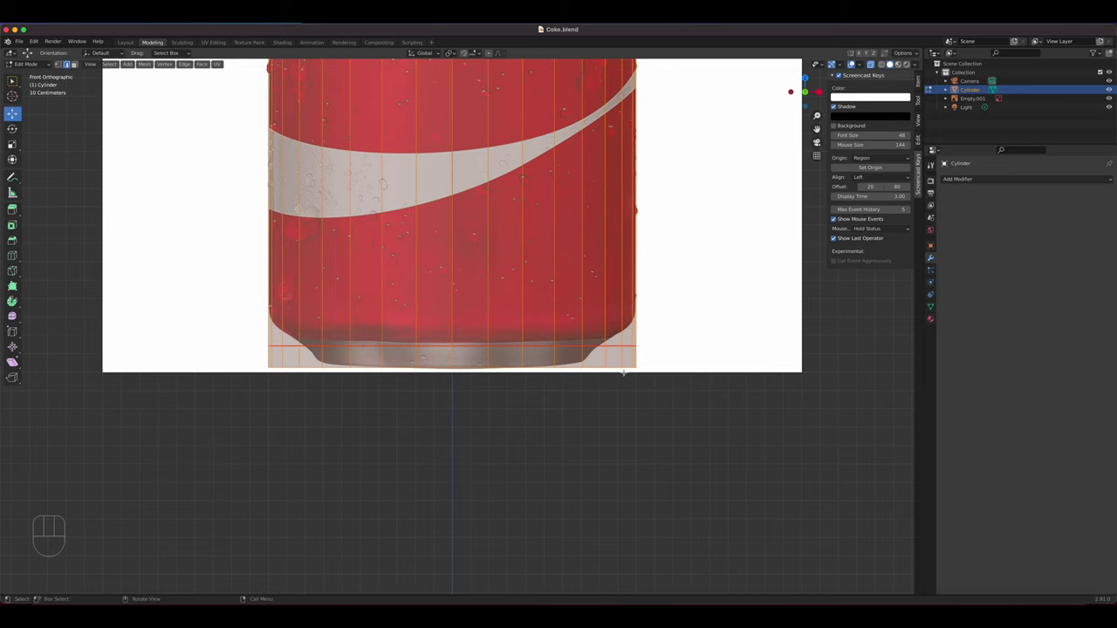
- Scale the bottom vertex ring inward to 0.768
key("1")
left_click_drag(653, 383, 213, 361)
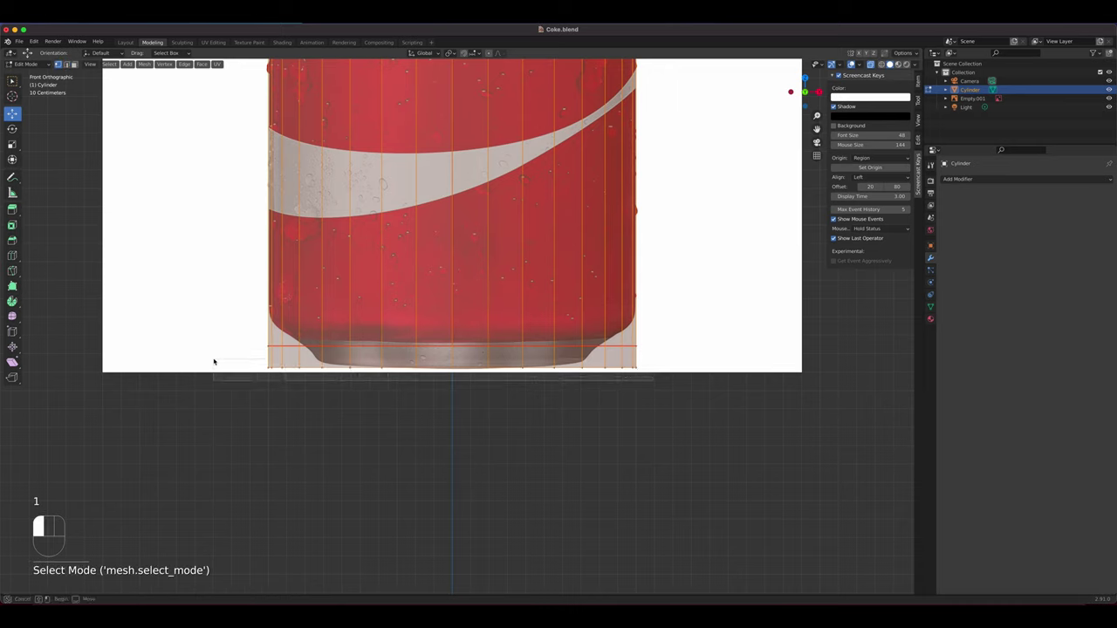
key("s")
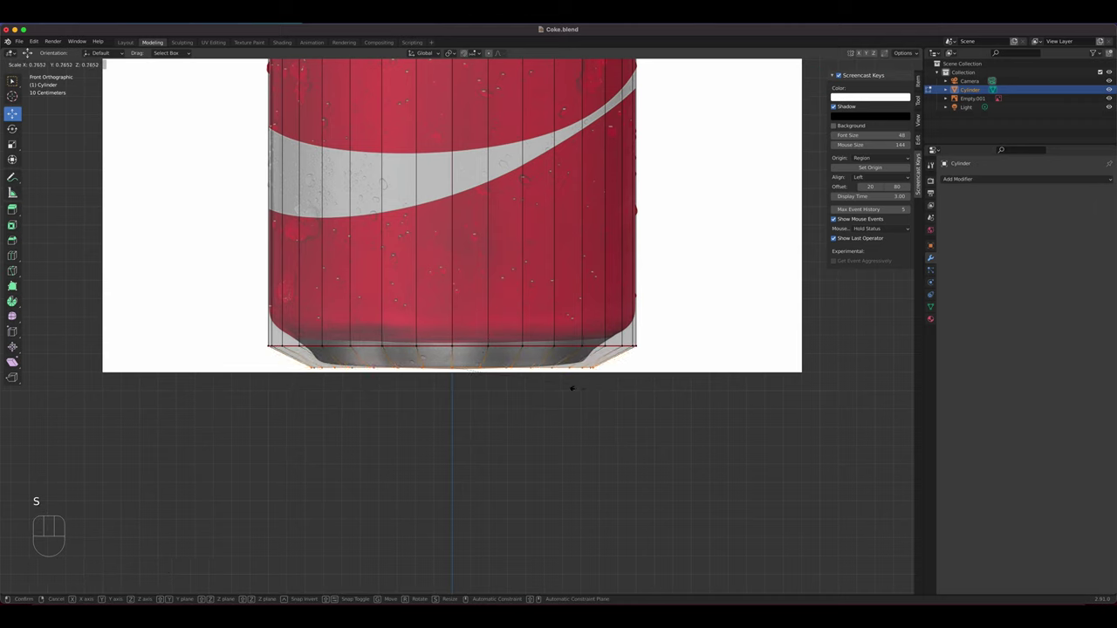
left_click(572, 388)
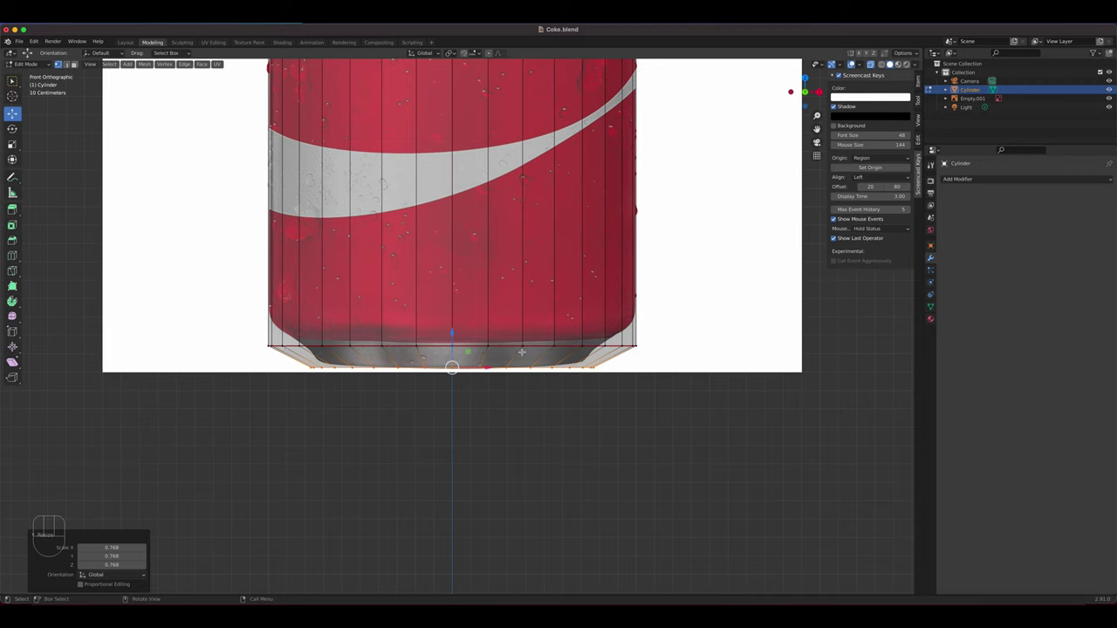
- Raise the lower edge loop above the base by 0.044442 m
left_click_drag(255, 340, 642, 353)
left_click_drag(451, 313, 454, 296)
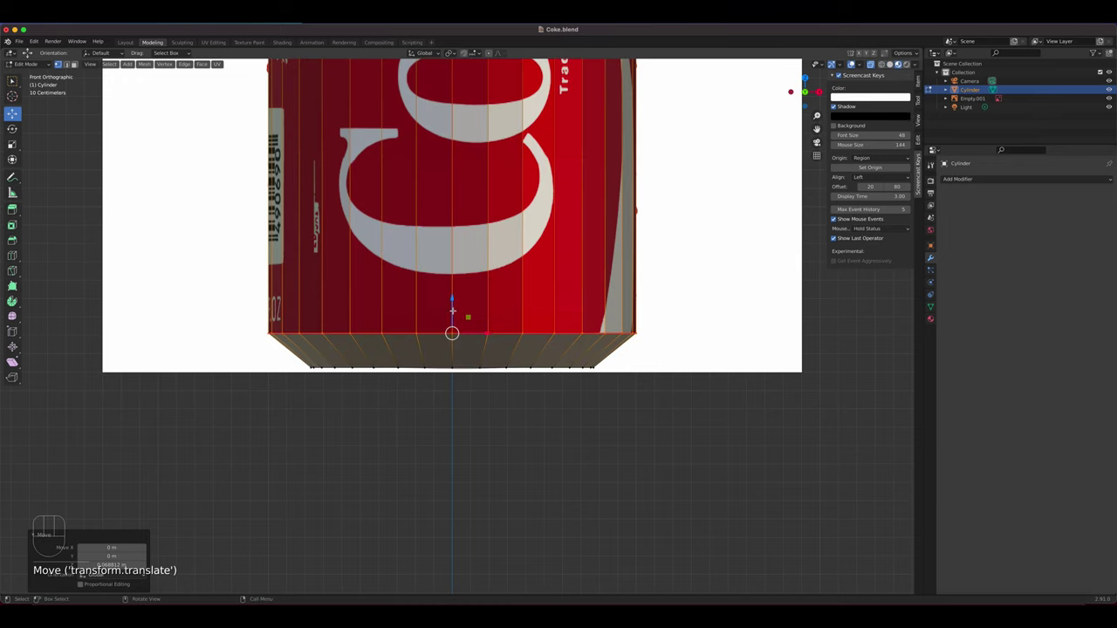
left_click_drag(451, 298, 457, 295)
scroll(542, 303, "down", 4)
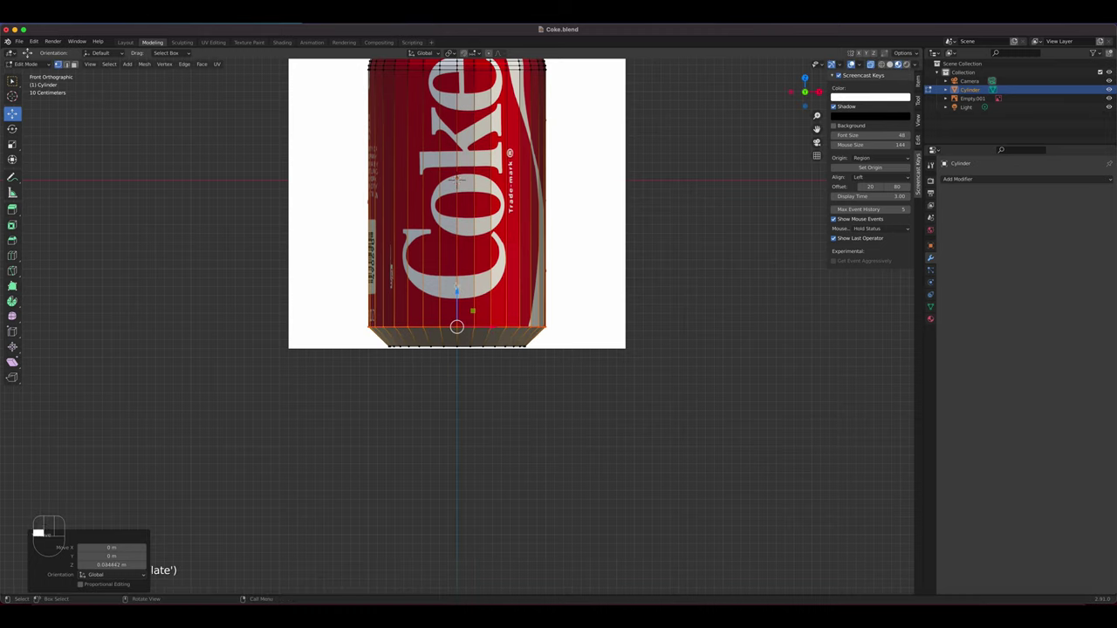
left_click(213, 41)
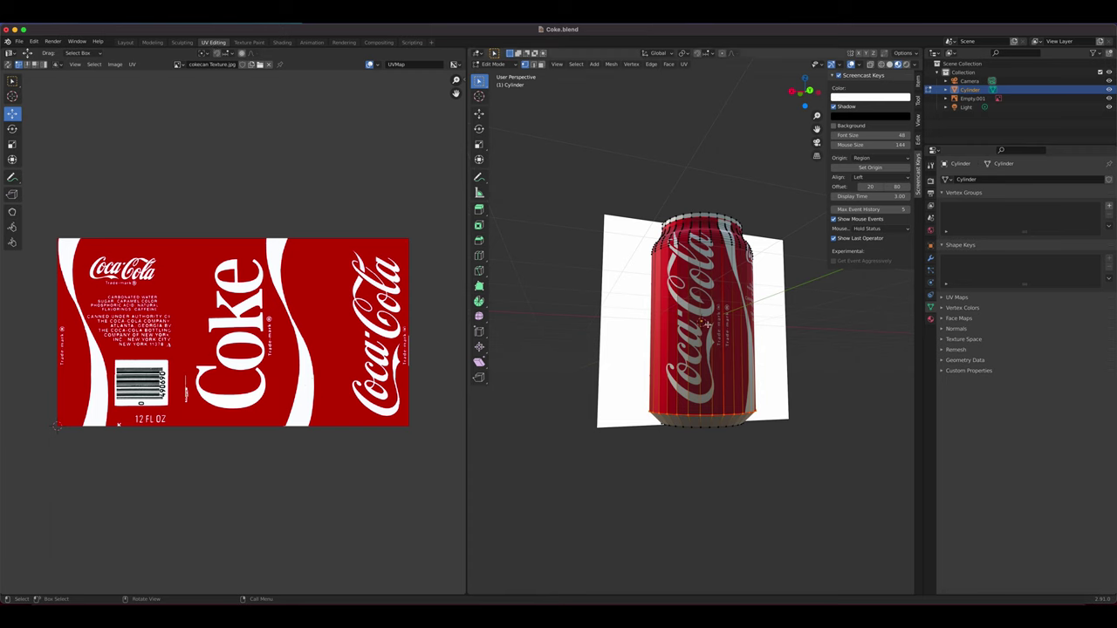
key("a")
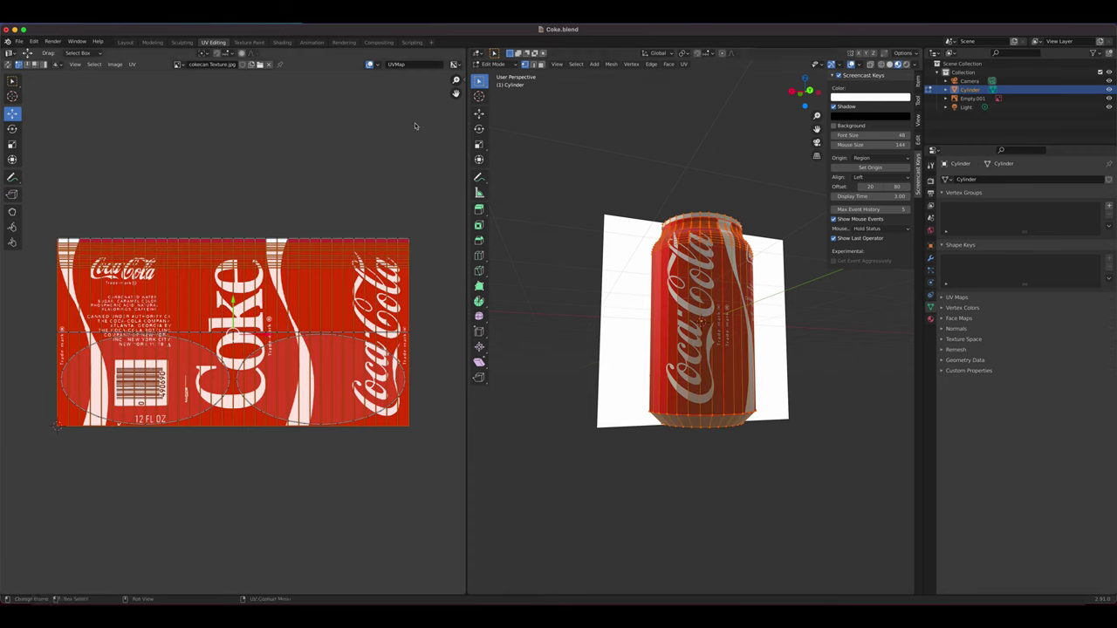
left_click(152, 42)
scroll(512, 299, "up", 2)
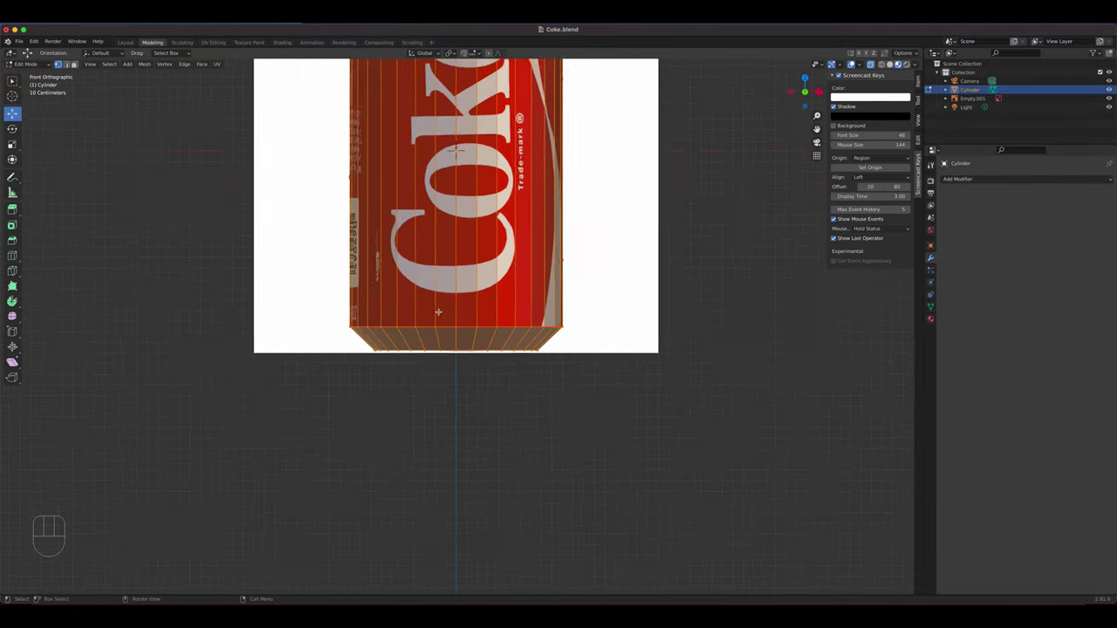
left_click(888, 65)
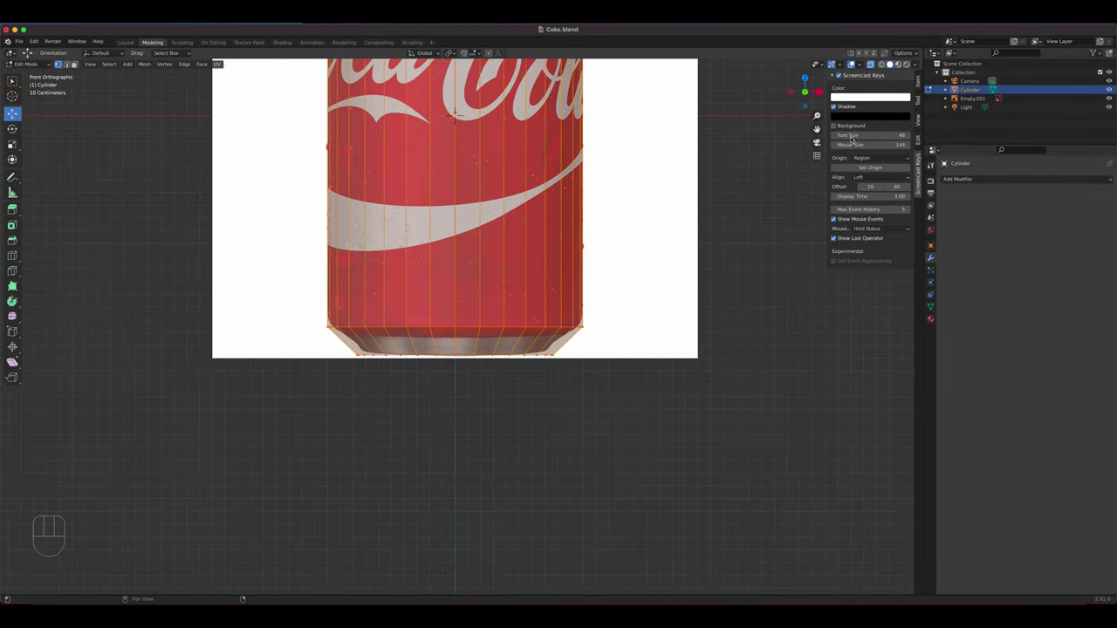
scroll(494, 307, "up", 2)
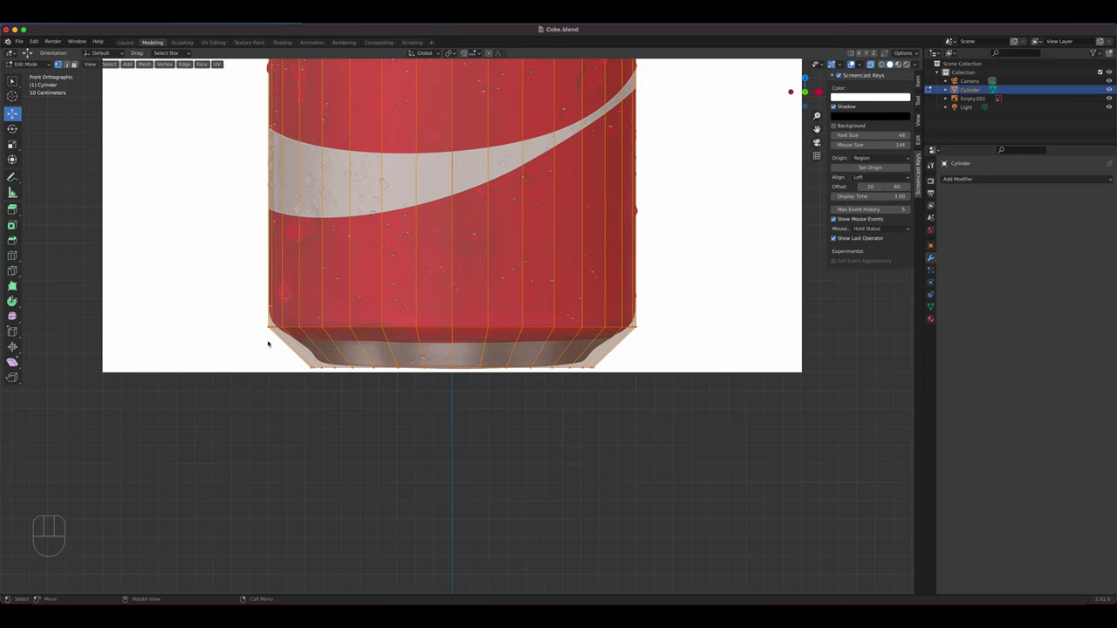
- Add a loop cut across the can's bottom band and slide it into place
scroll(515, 336, "down", 4)
scroll(509, 341, "up", 1)
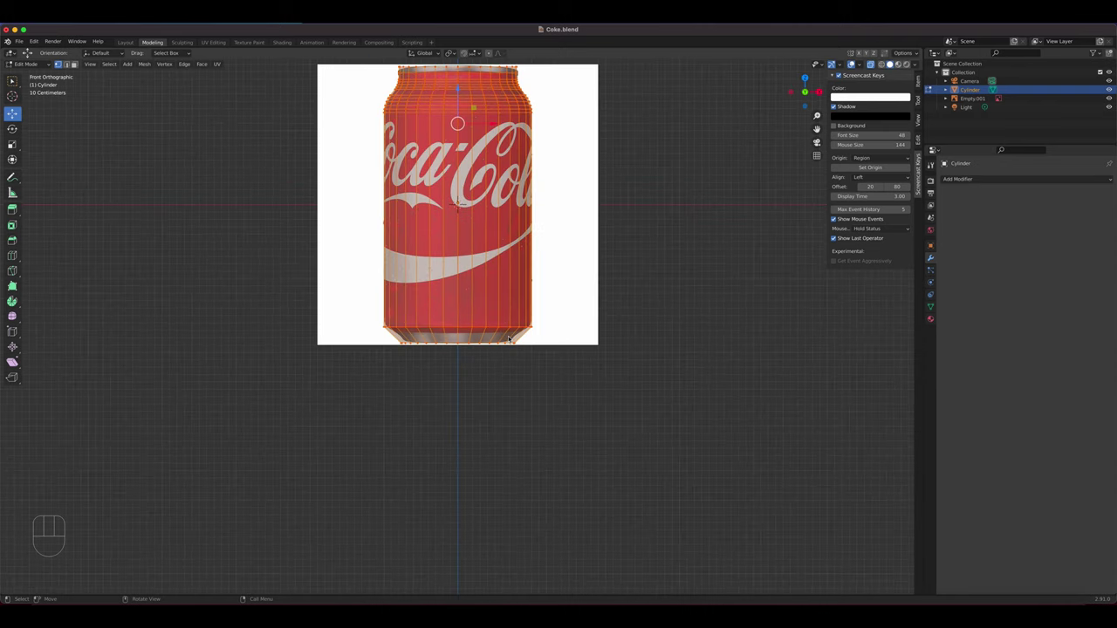
scroll(509, 340, "up", 3)
scroll(508, 342, "down", 4)
scroll(510, 348, "up", 5)
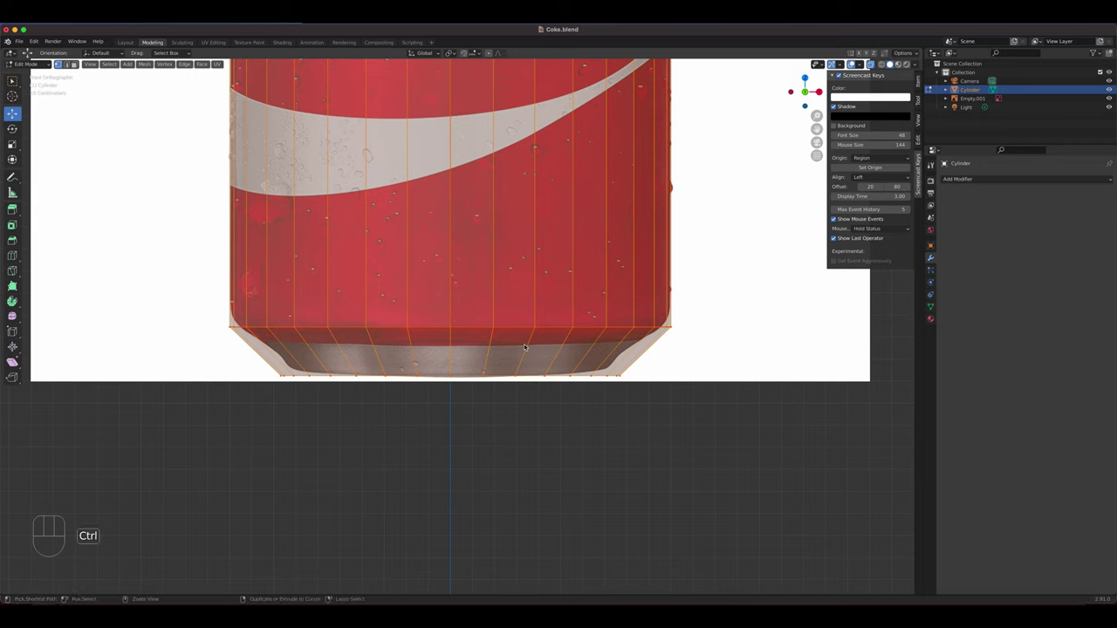
key("ctrl+r")
left_click(526, 346)
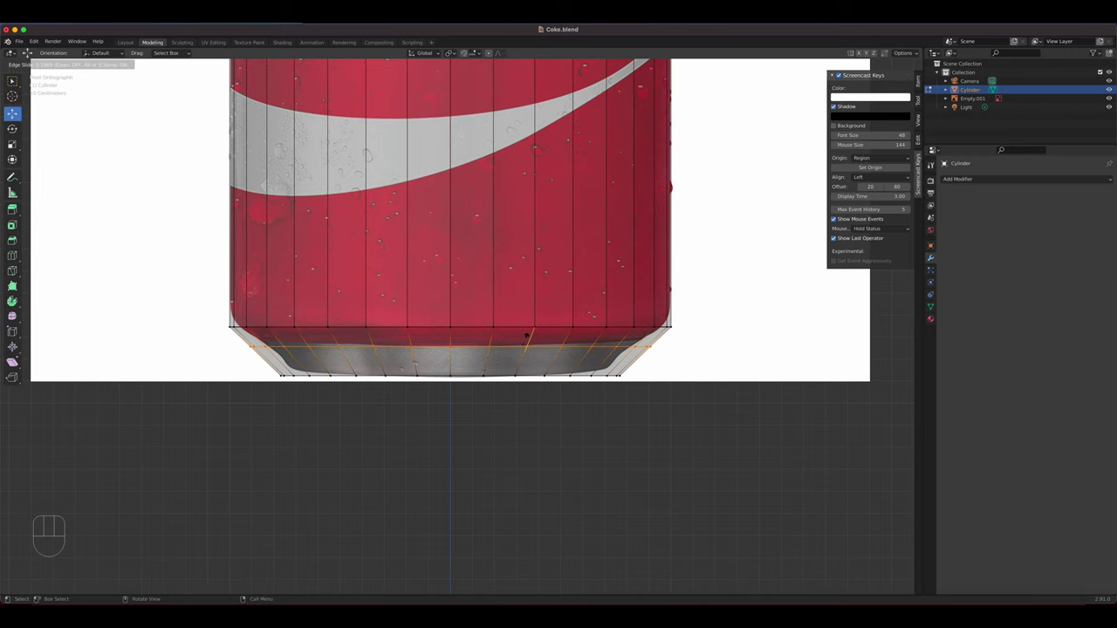
left_click(526, 337)
- Scale the new loop inward to 0.933, then select the rim loop where the body meets the base
key("s")
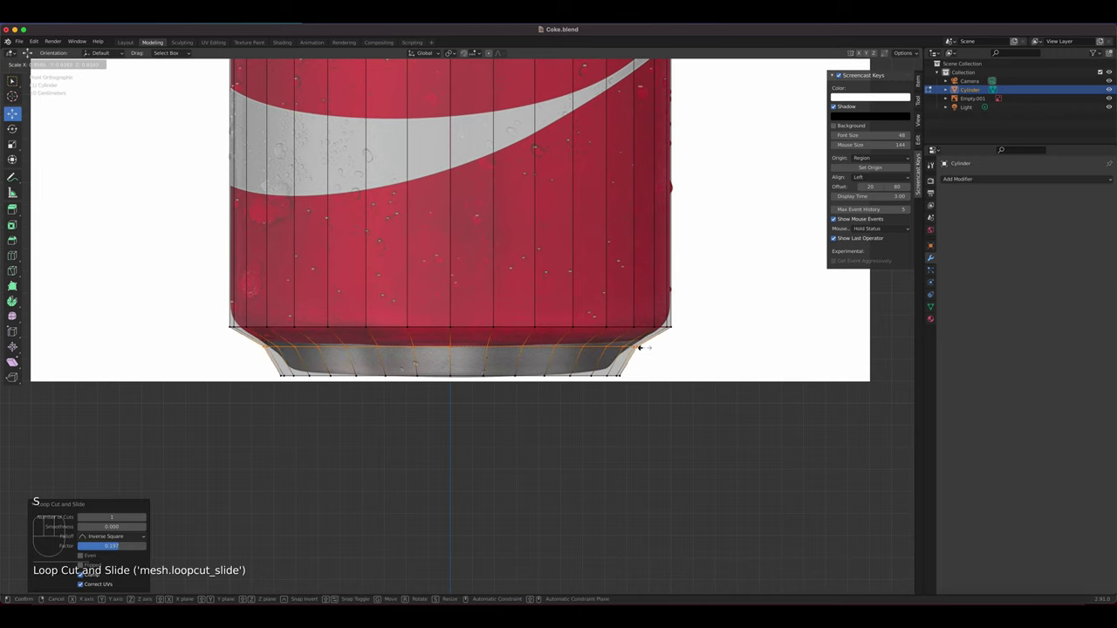
left_click(646, 348)
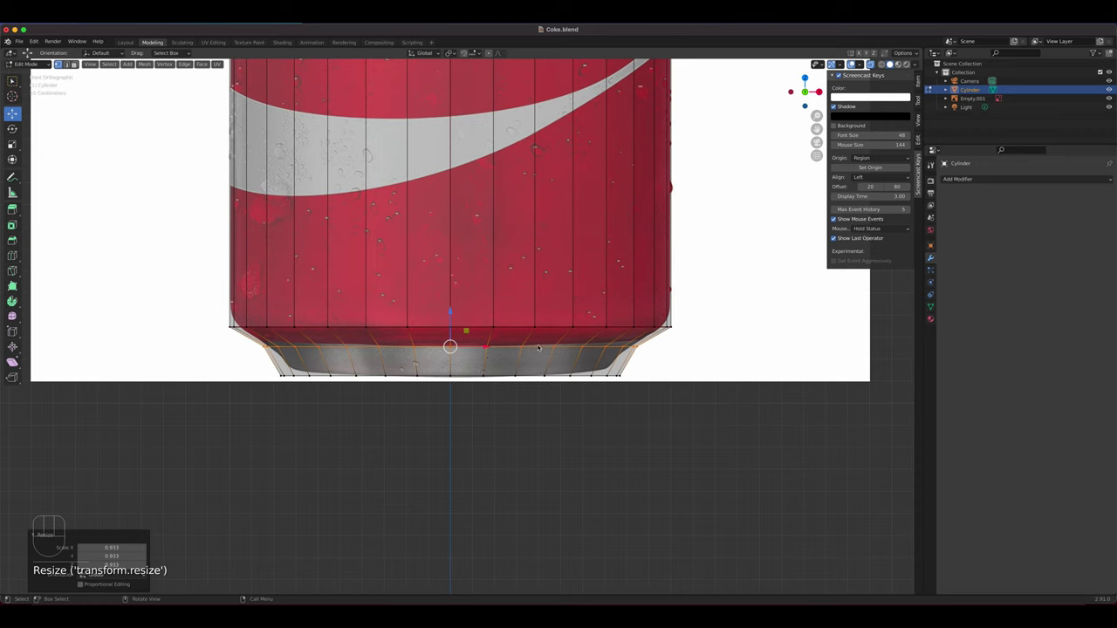
key("2")
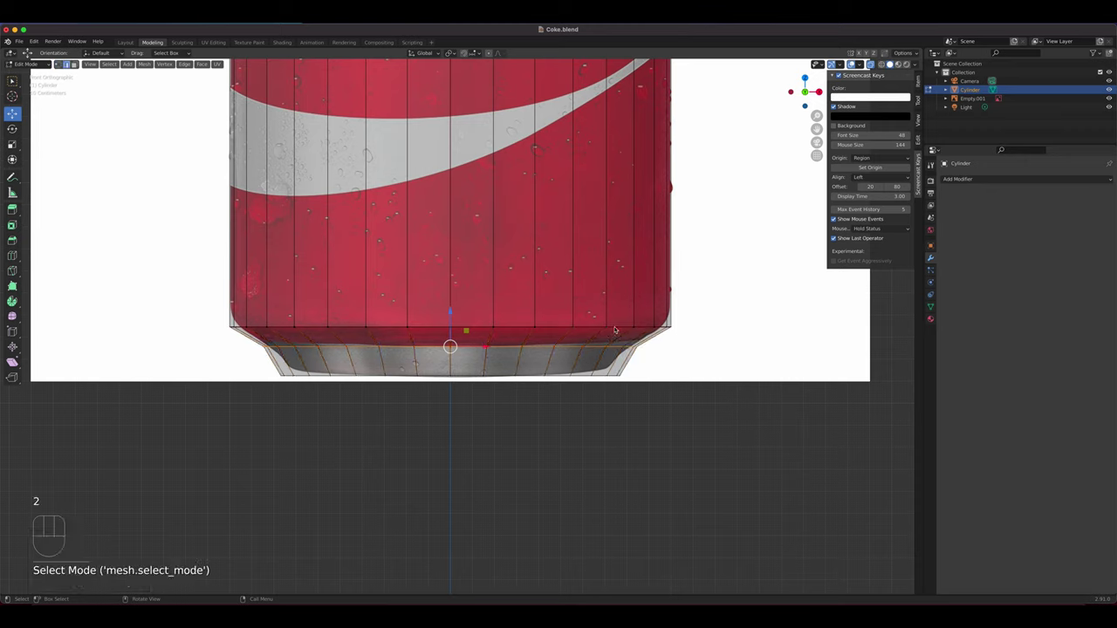
left_click(612, 329, "alt")
- Bevel the rim loop at width 0.0521 m with 3 segments
right_click(615, 330)
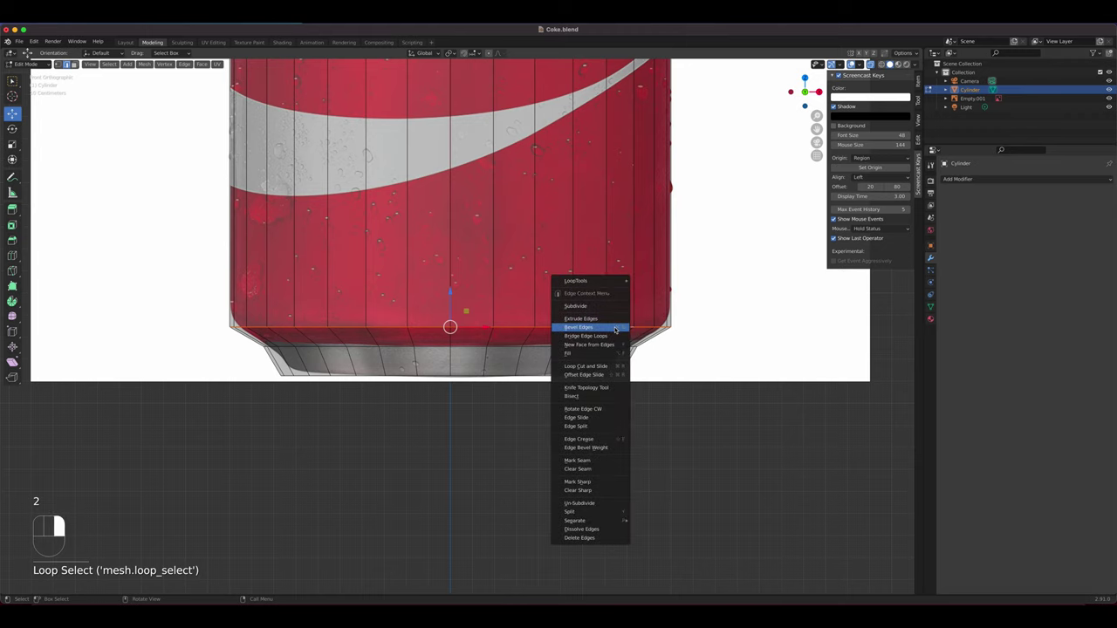
left_click(615, 329)
scroll(620, 314, "up", 3)
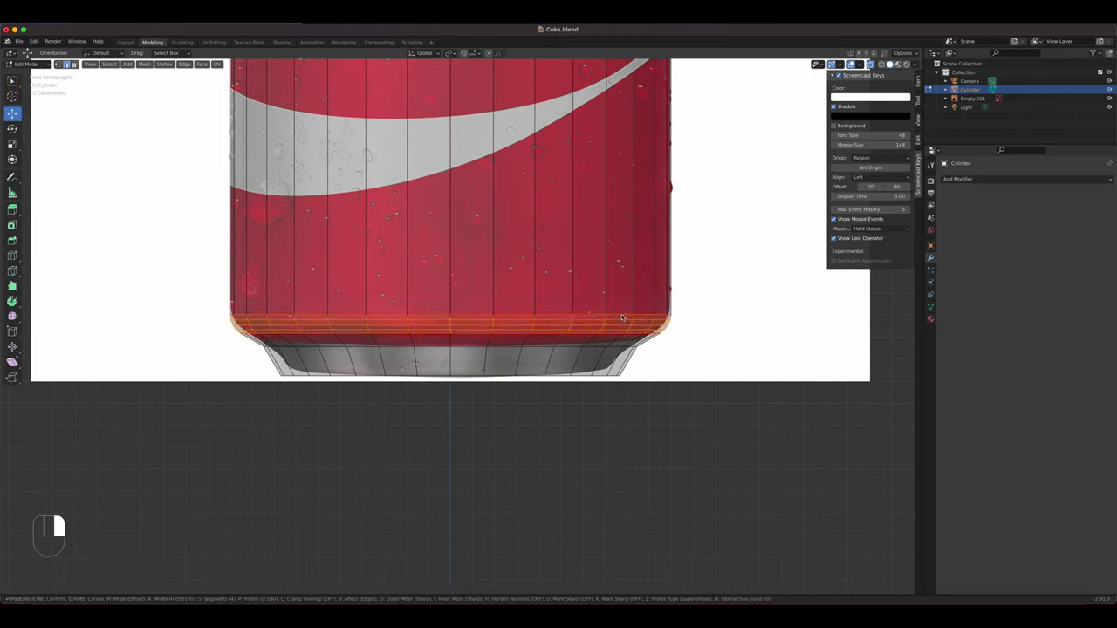
mouse_move(624, 306)
left_click(620, 305)
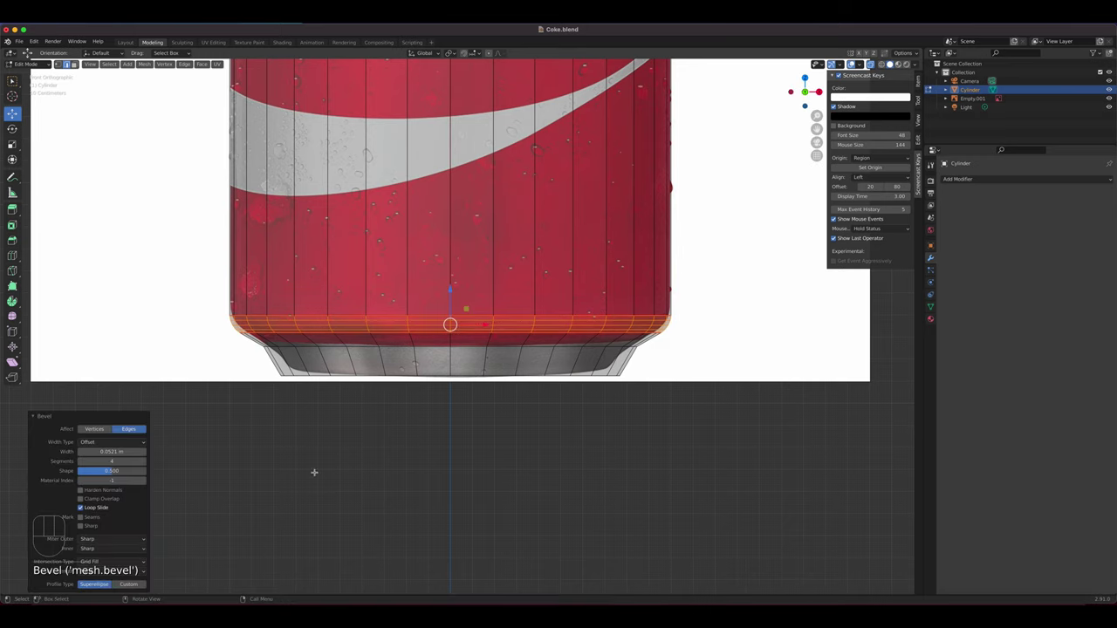
left_click(81, 462)
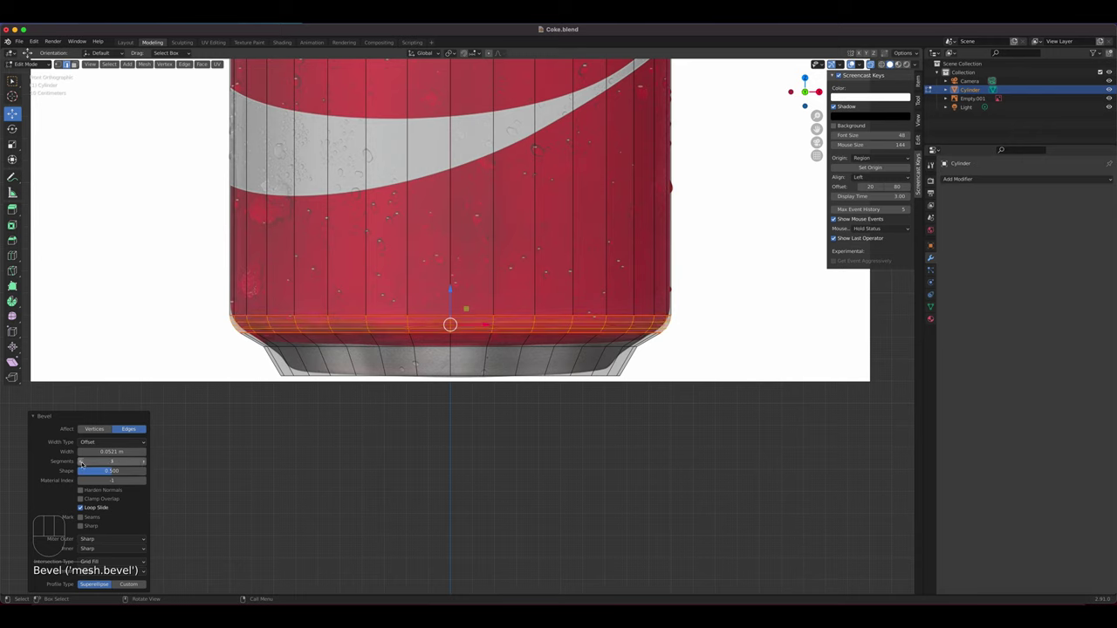
- Select the lower base loop and bevel it at width 0.0415 m
left_click(613, 346)
left_click(574, 353, "alt")
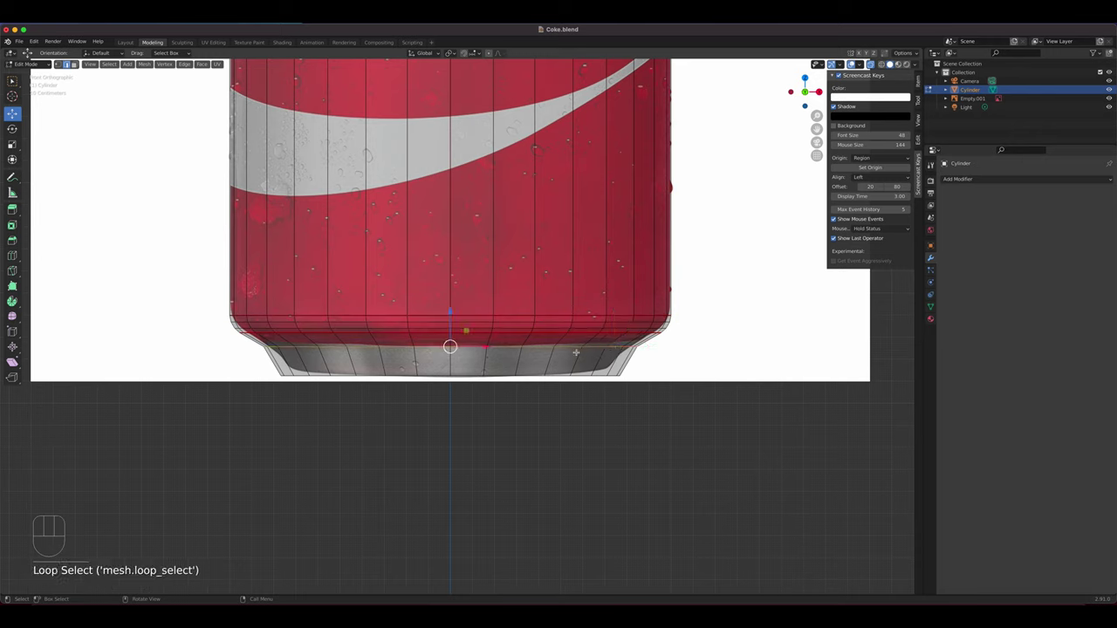
right_click(576, 351)
left_click(580, 349)
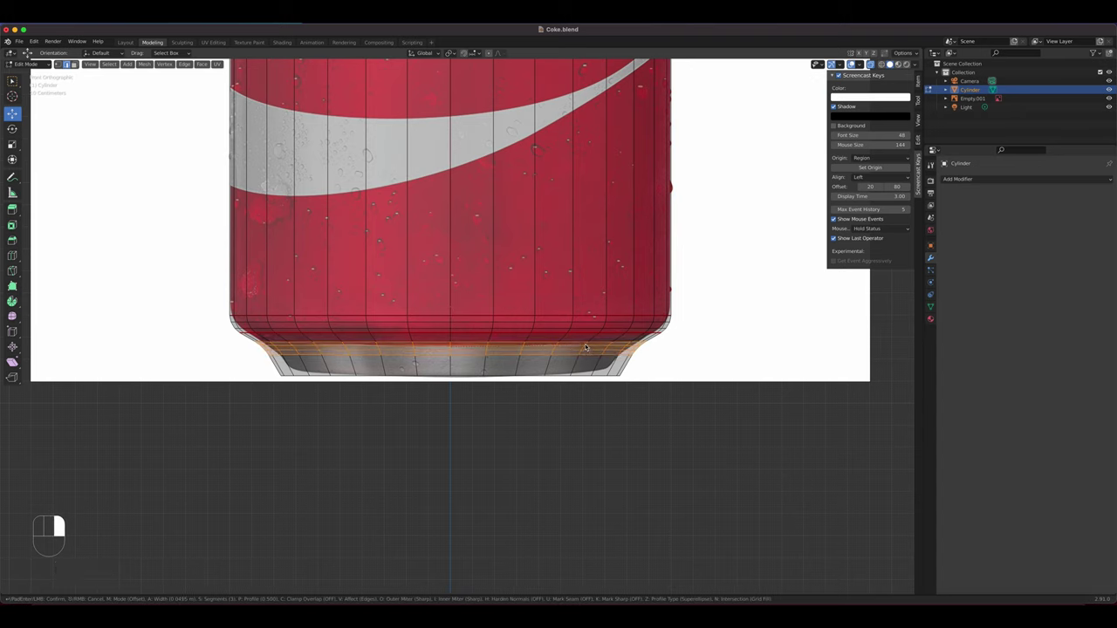
left_click(586, 348)
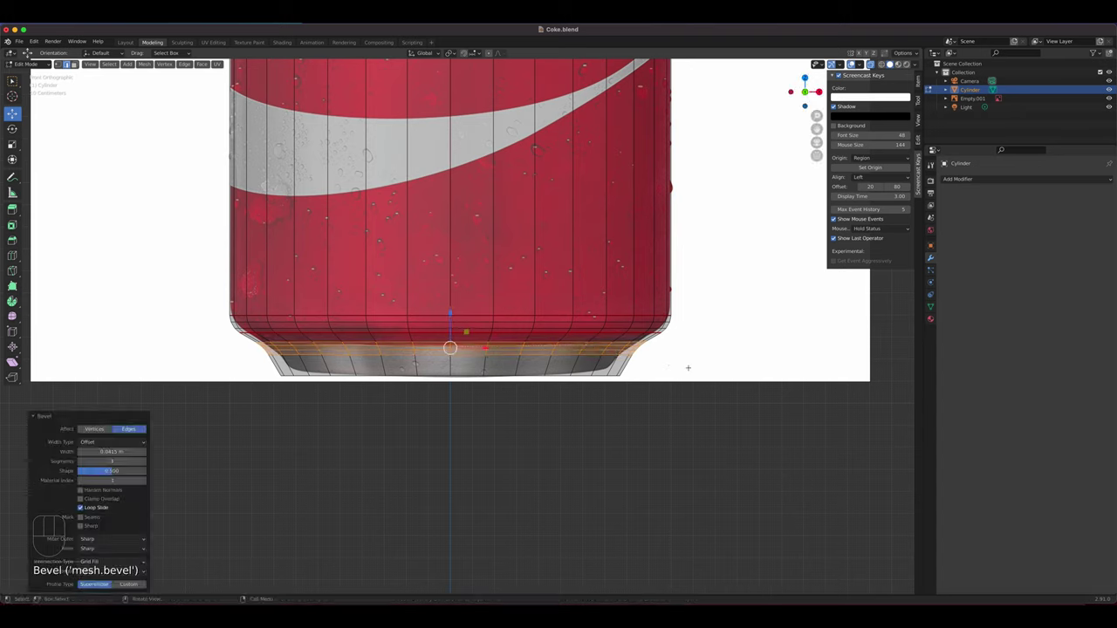
scroll(612, 359, "down", 7)
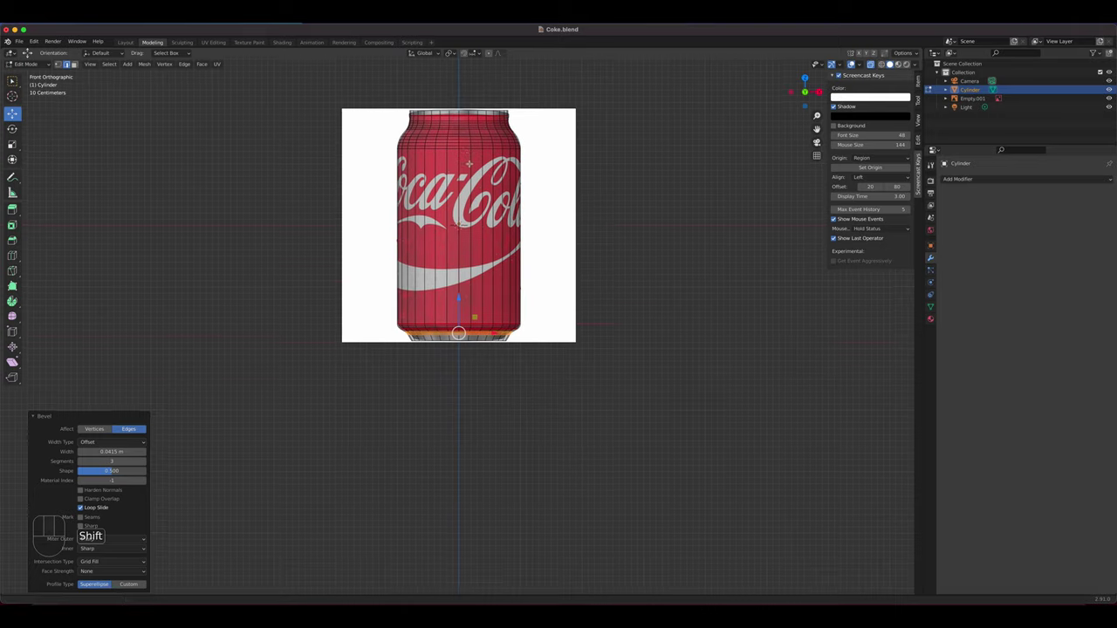
- Delete the reference-image empty in Object Mode and view the Coke label in Material Preview
middle_click_drag(509, 229, 528, 342, "shift")
scroll(529, 342, "up", 4)
scroll(584, 113, "up", 2)
middle_click_drag(584, 113, 568, 207, "shift")
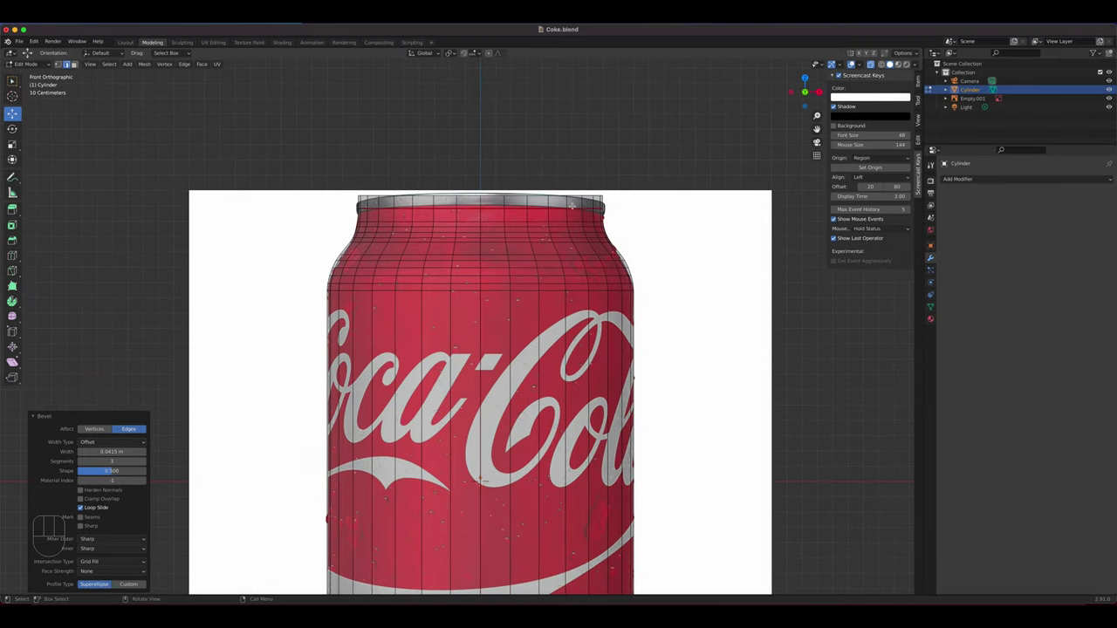
middle_click_drag(575, 287, 535, 127, "shift")
key("Tab")
left_click(643, 340)
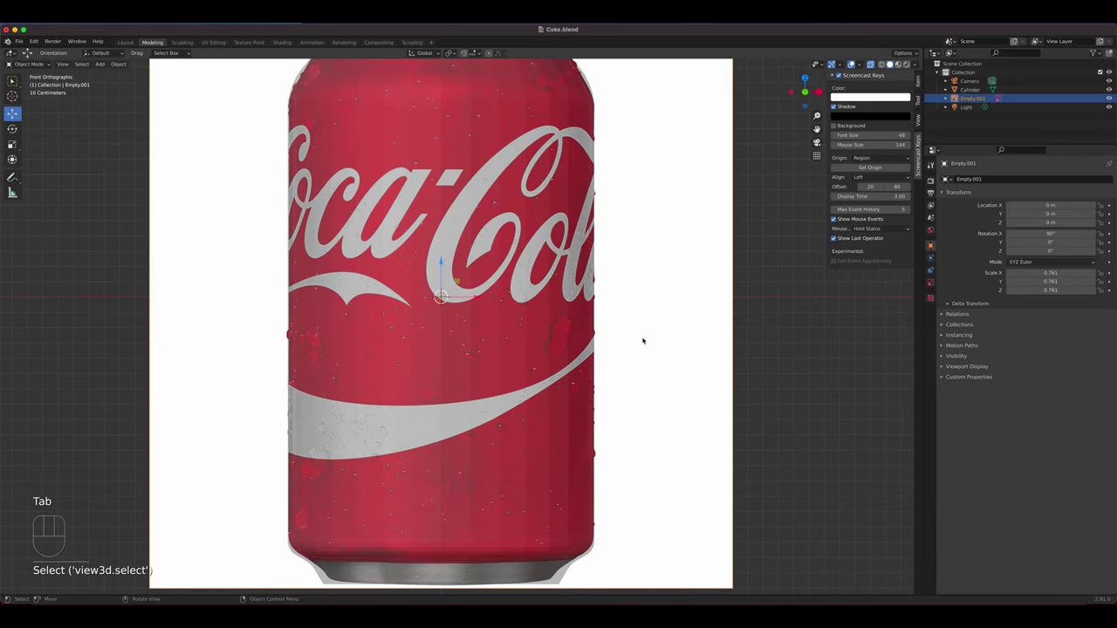
key("Delete")
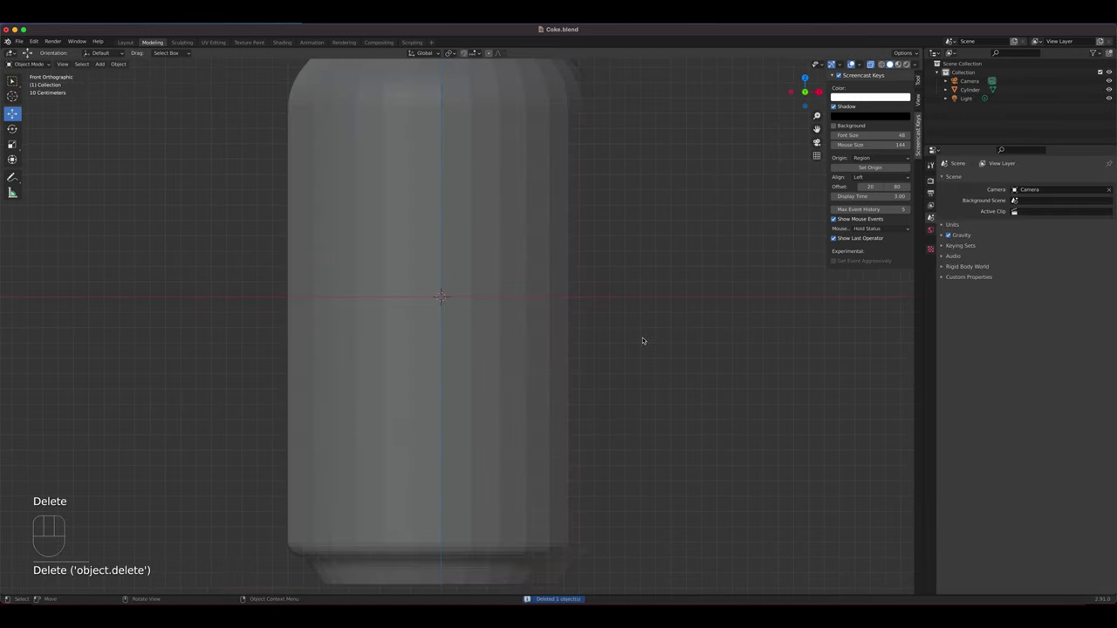
left_click(899, 66)
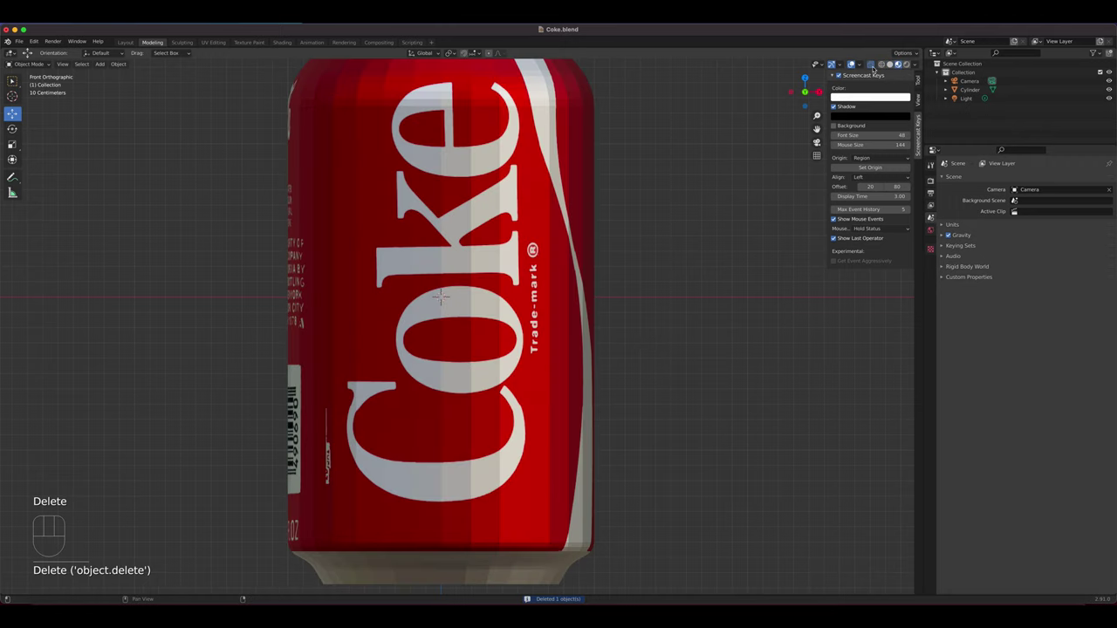
scroll(523, 284, "down", 2)
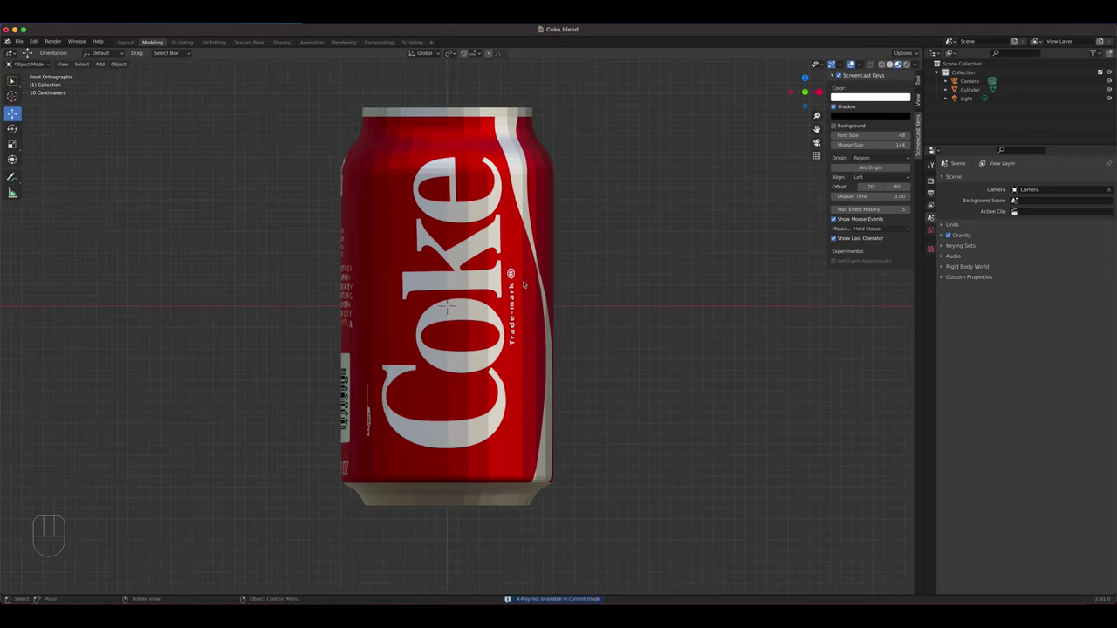
- Select the can and apply Shade Smooth
right_click(487, 234)
left_click(486, 280)
right_click(487, 280)
left_click(484, 281)
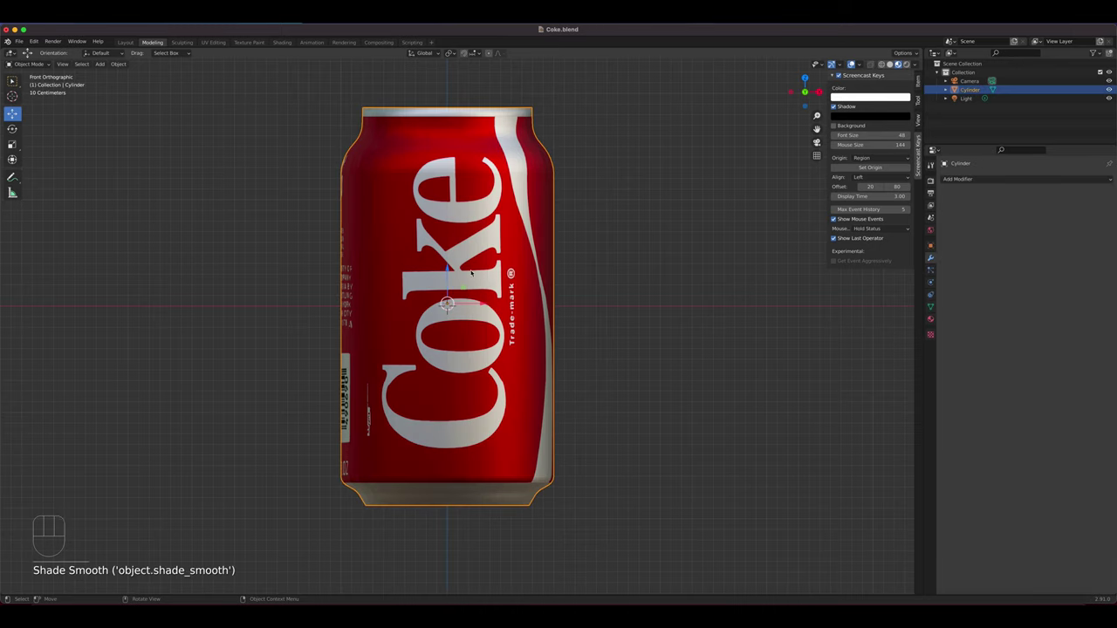
middle_click_drag(484, 281, 509, 255)
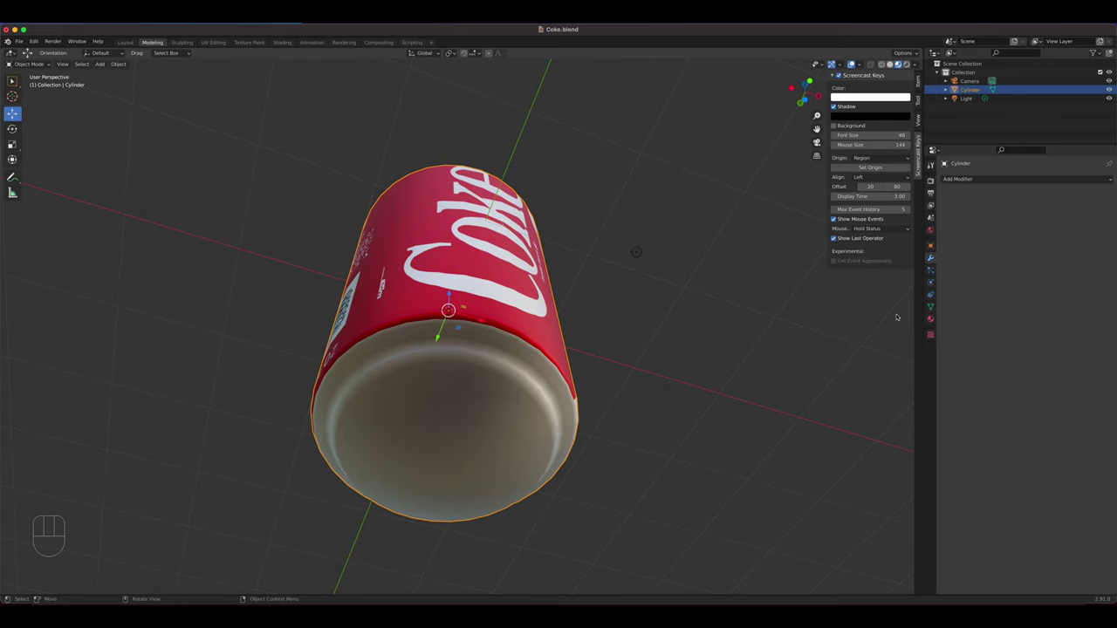
- Enable Auto Smooth at 30° under the can's Normals settings and inspect the shading
left_click(930, 307)
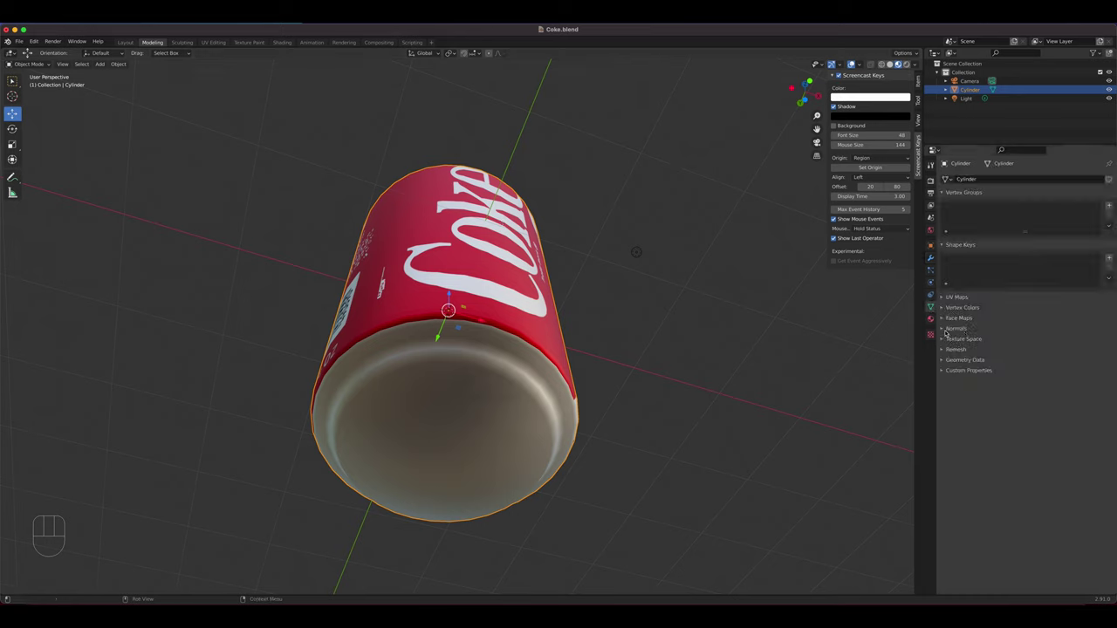
left_click(947, 330)
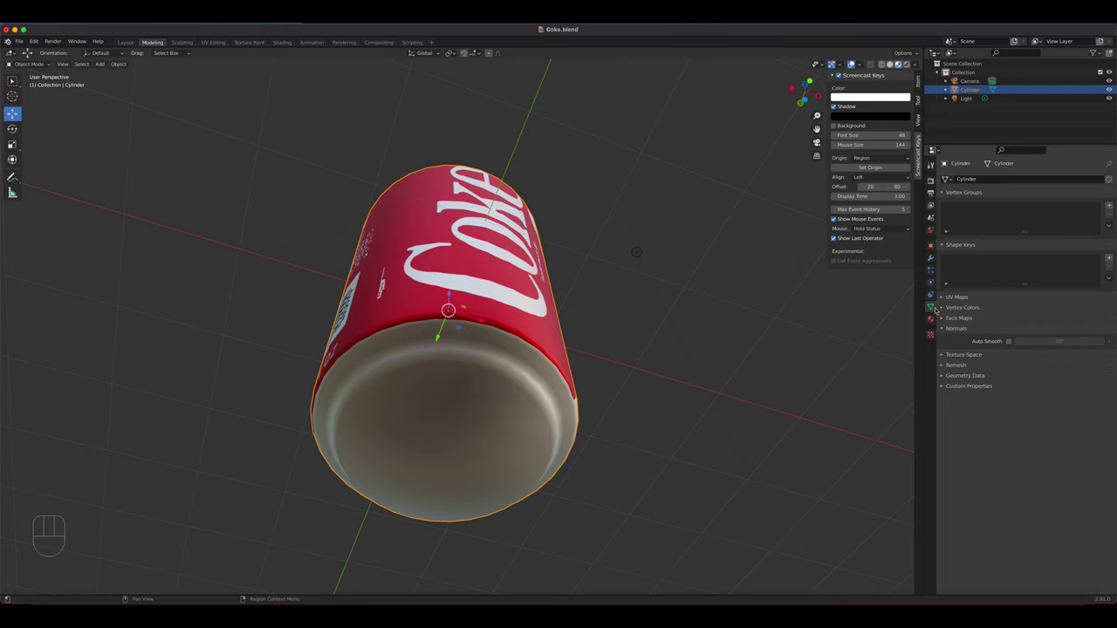
left_click(1009, 341)
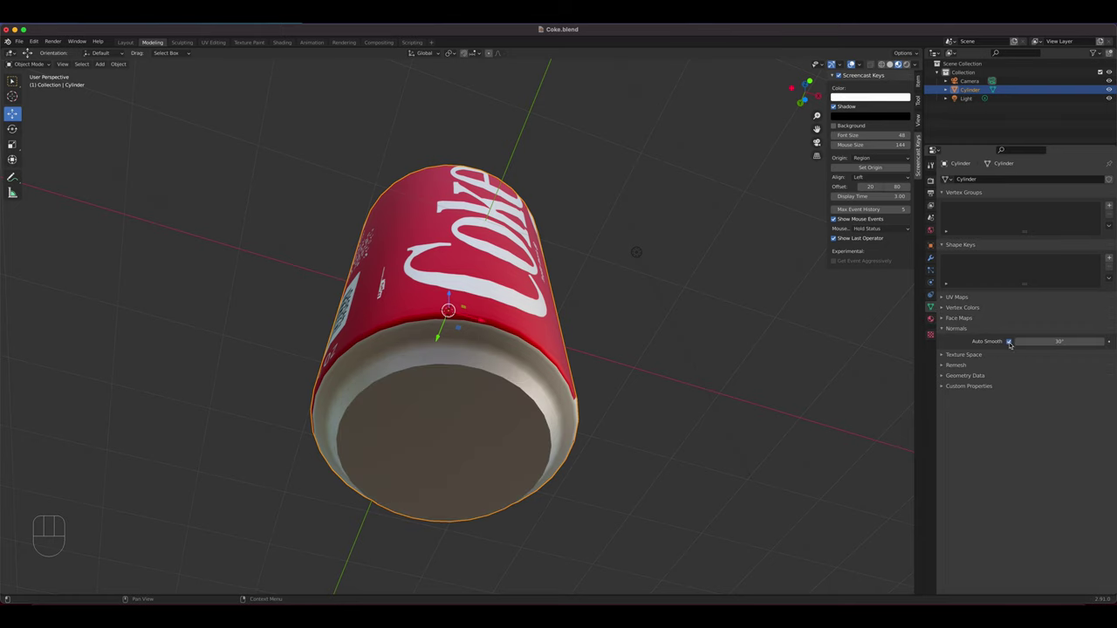
middle_click_drag(545, 375, 512, 303)
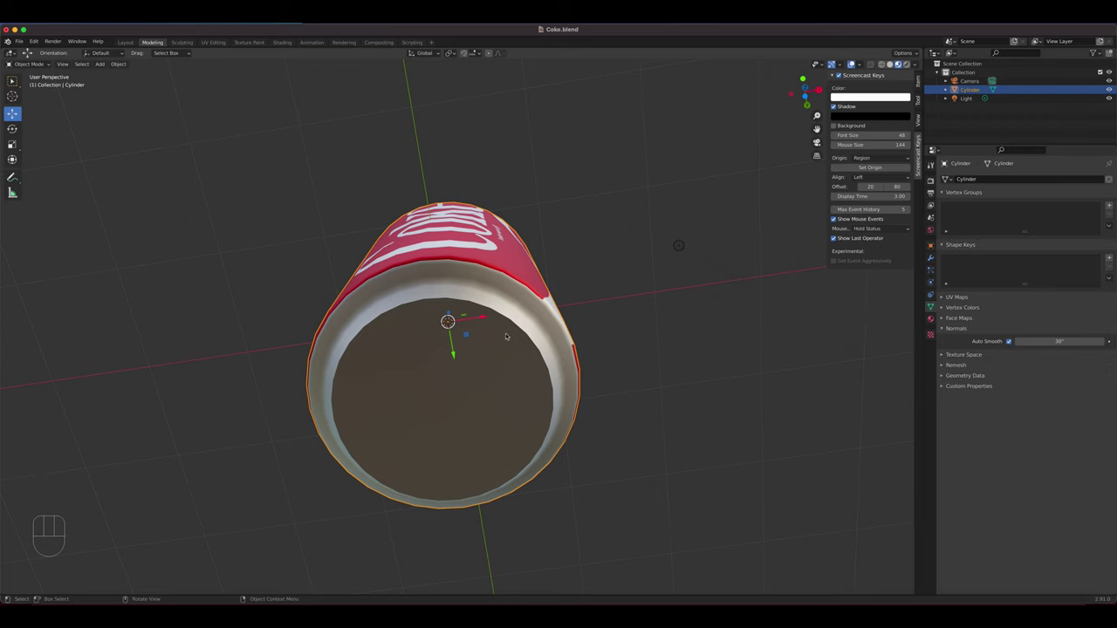
mouse_move(468, 316)
middle_mouse_down()
mouse_move(464, 371)
mouse_move(467, 317)
middle_mouse_up()
- Select the can's bottom face in Edit Mode and inset it by 0.08625 m
key("Tab")
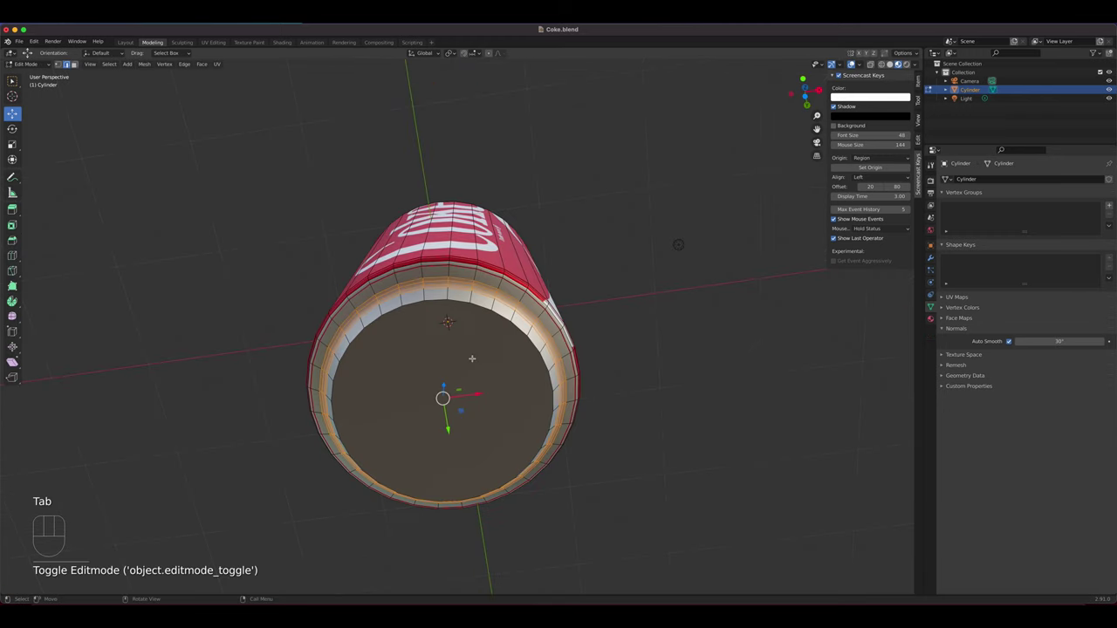
key("3")
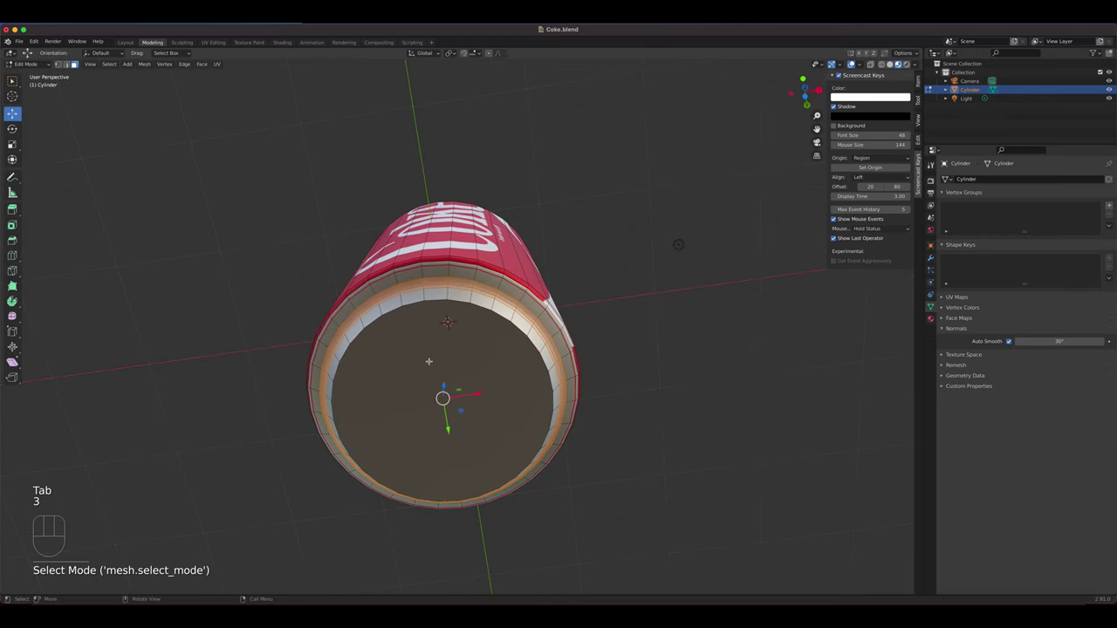
left_click(428, 362)
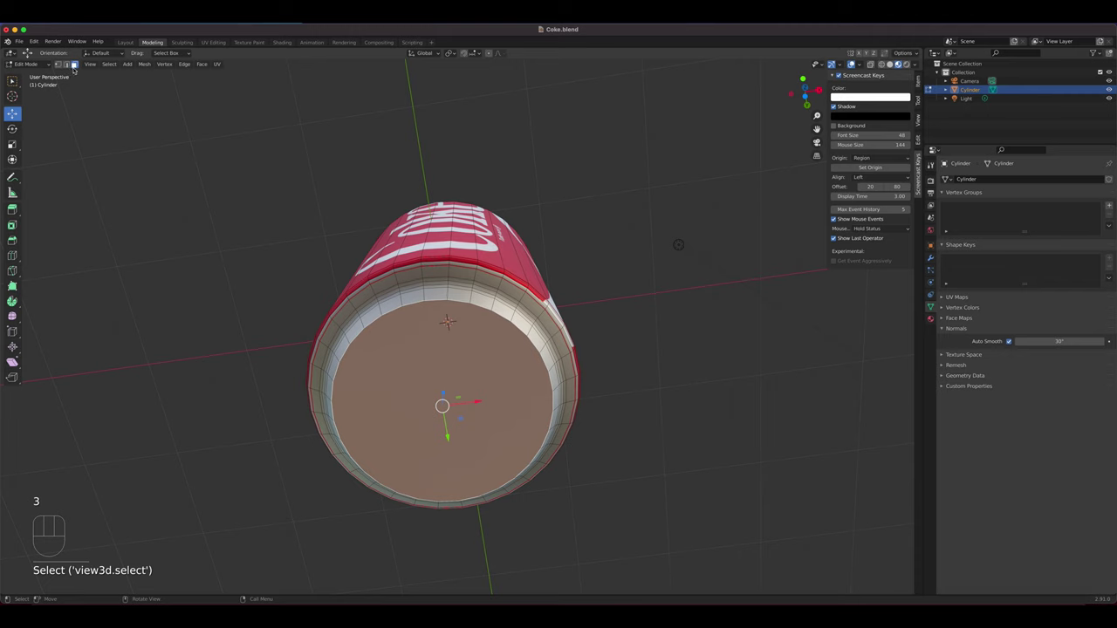
middle_click_drag(416, 304, 392, 301, "shift")
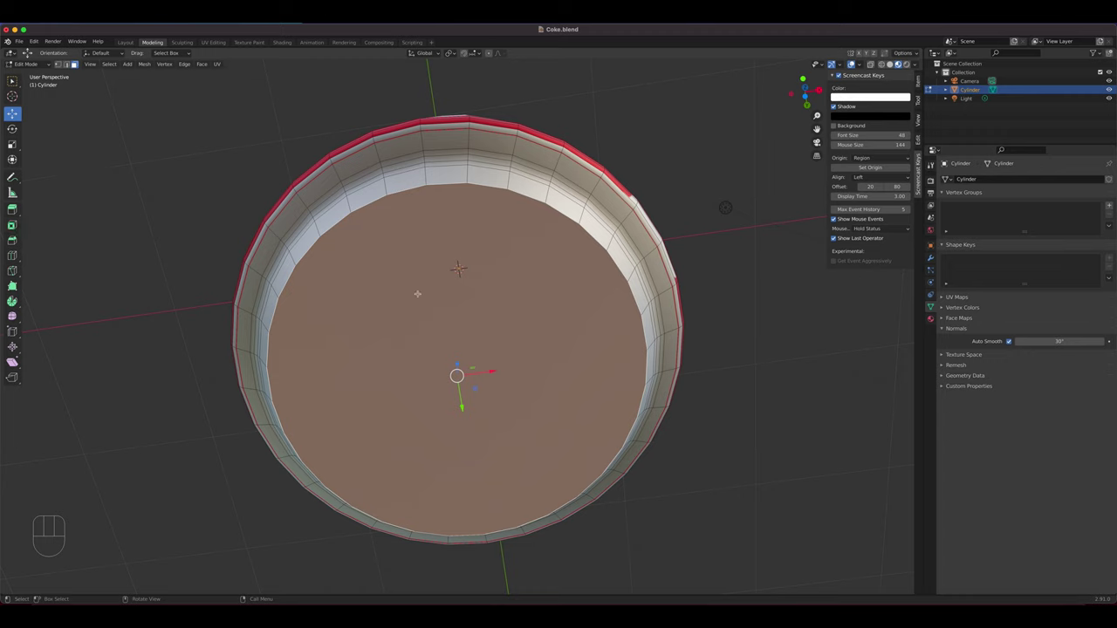
key("i")
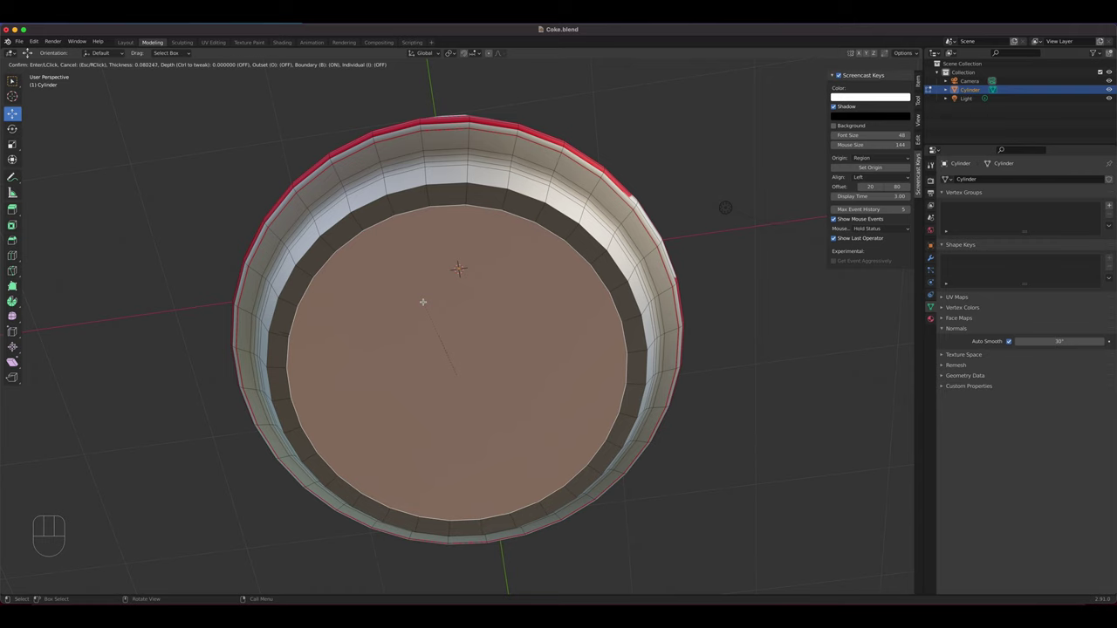
left_click(422, 302)
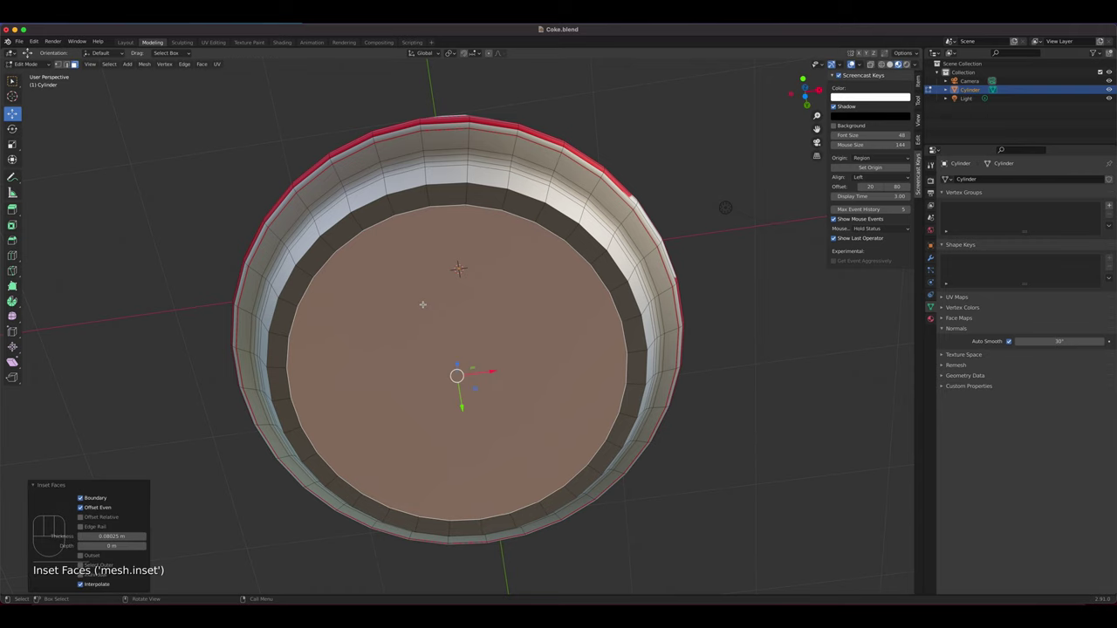
middle_click_drag(389, 290, 459, 293)
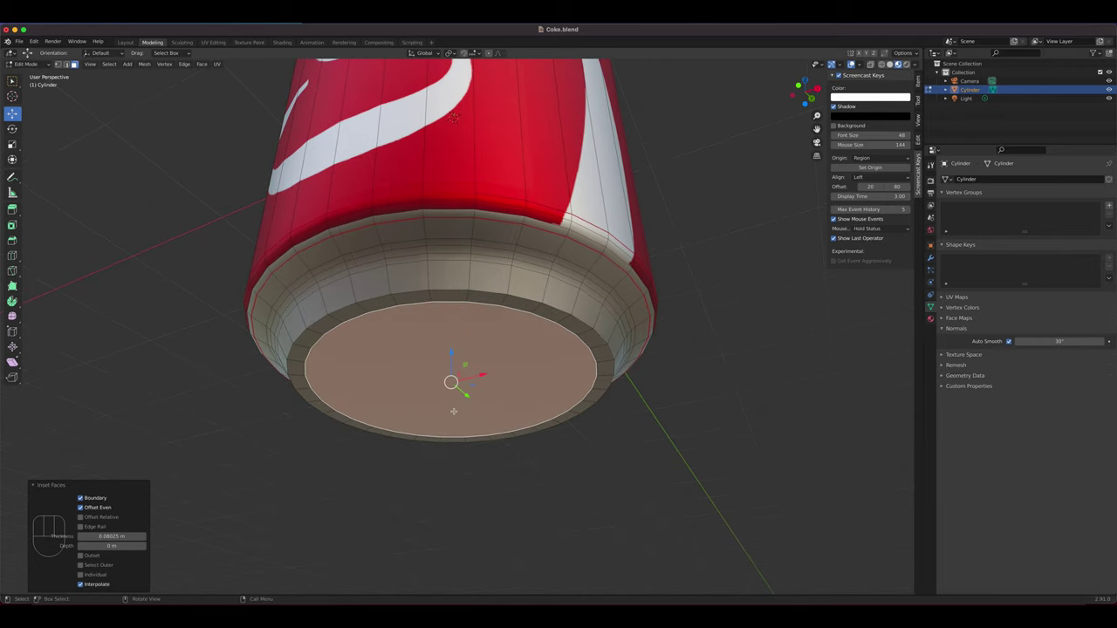
- Extrude the bottom face 0.073 m inward and inset it again by 0.2098 m
key("e")
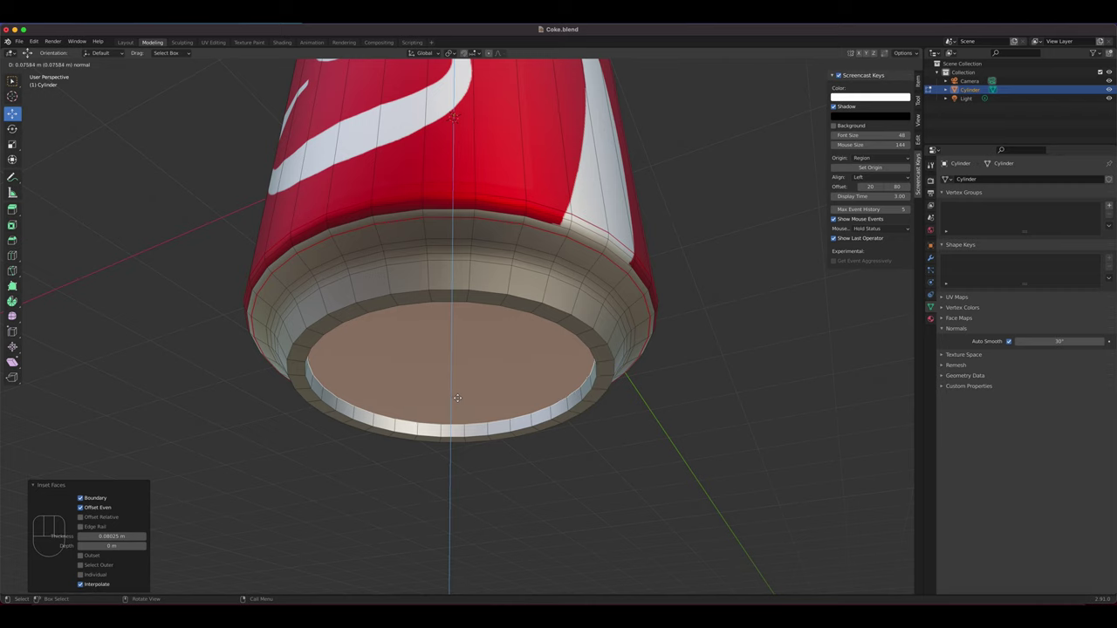
left_click(457, 398)
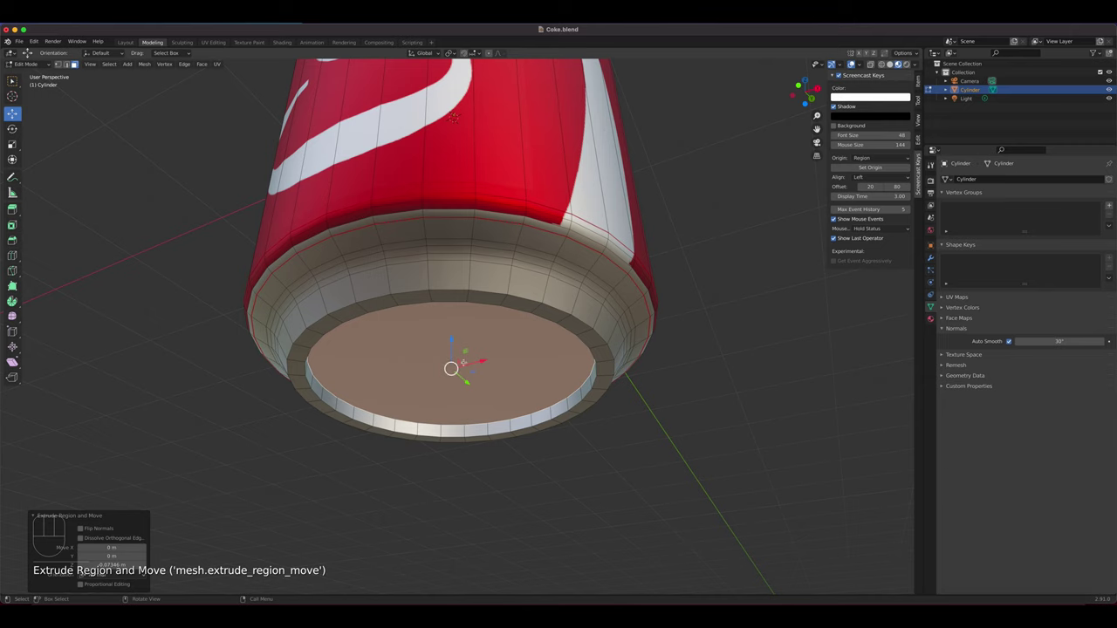
middle_click_drag(495, 375, 505, 348)
key("i")
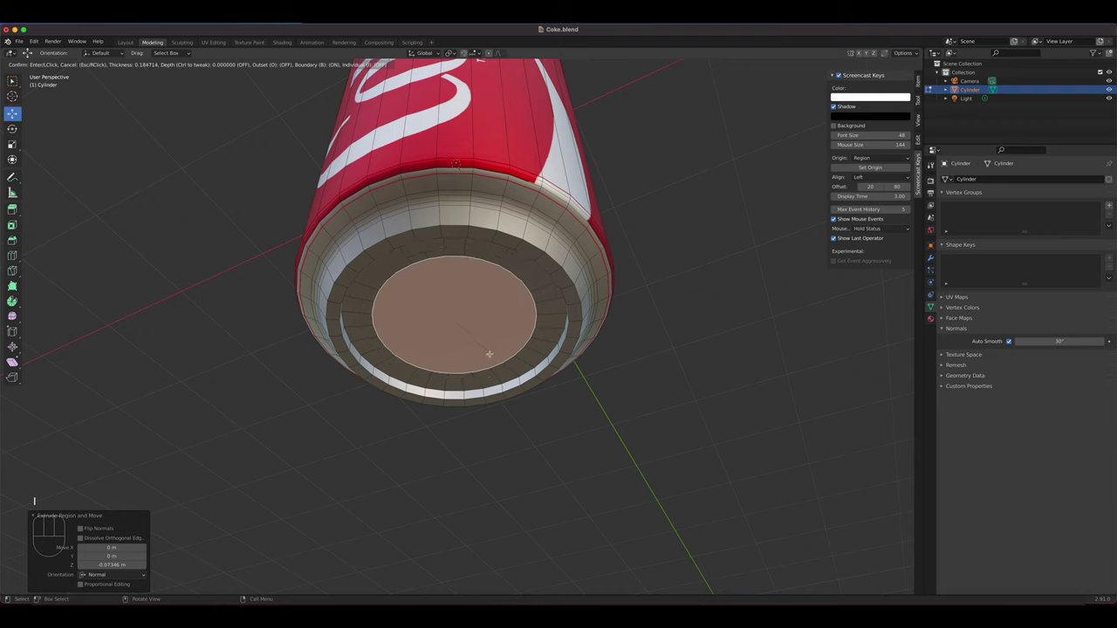
left_click(485, 355)
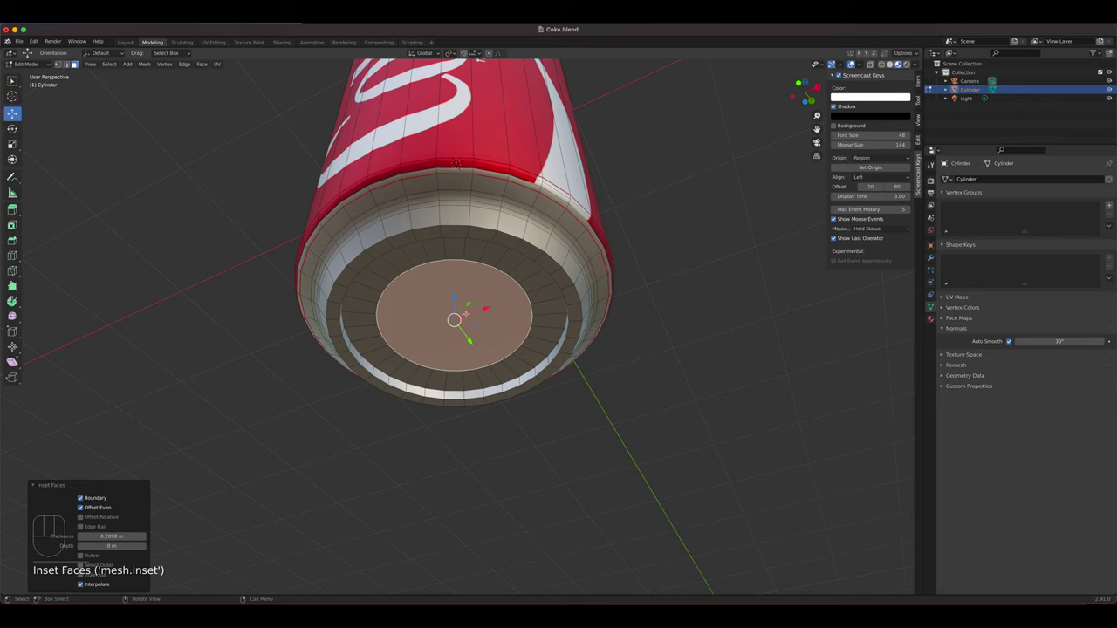
- Raise the central disc about 0.099 m along Z
middle_click_drag(437, 315, 461, 325)
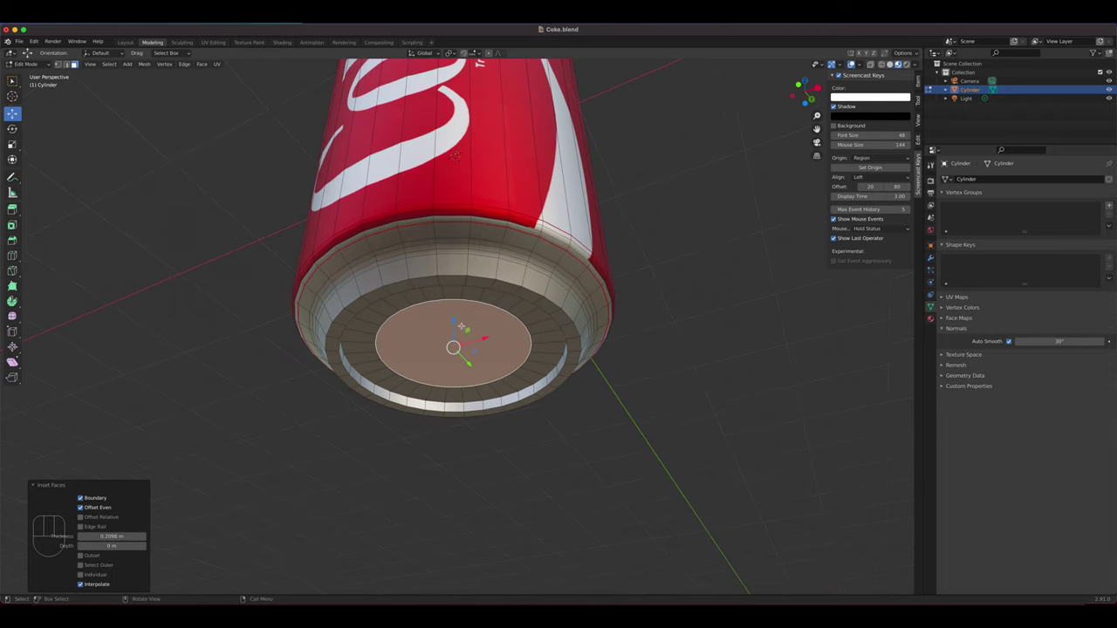
mouse_move(454, 321)
left_mouse_down()
mouse_move(459, 305)
mouse_move(456, 330)
left_mouse_up()
middle_click_drag(456, 329, 489, 325)
scroll(488, 324, "up", 4)
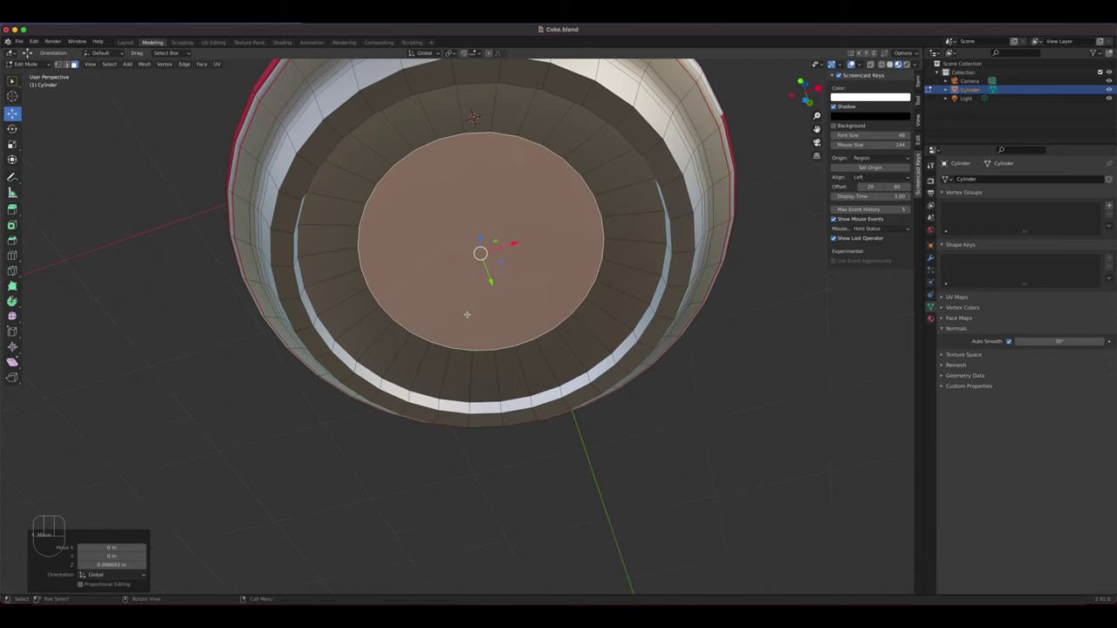
scroll(414, 226, "down", 2)
- Select the ring edge loops around the recessed base and start bevelling them
key("2")
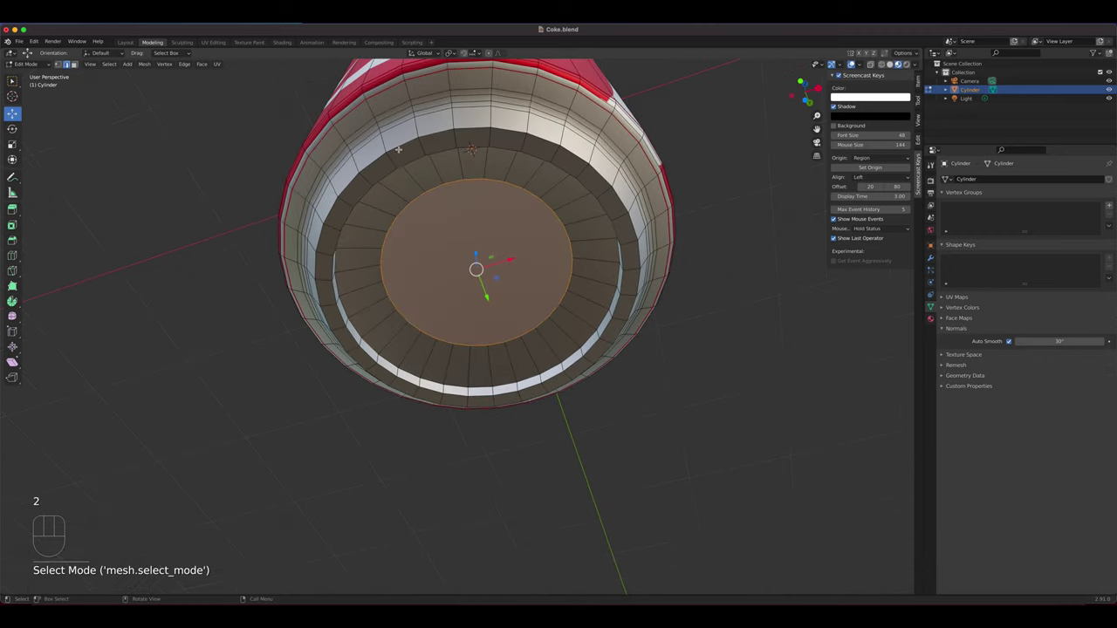
left_click(399, 145)
left_click(398, 146, "alt")
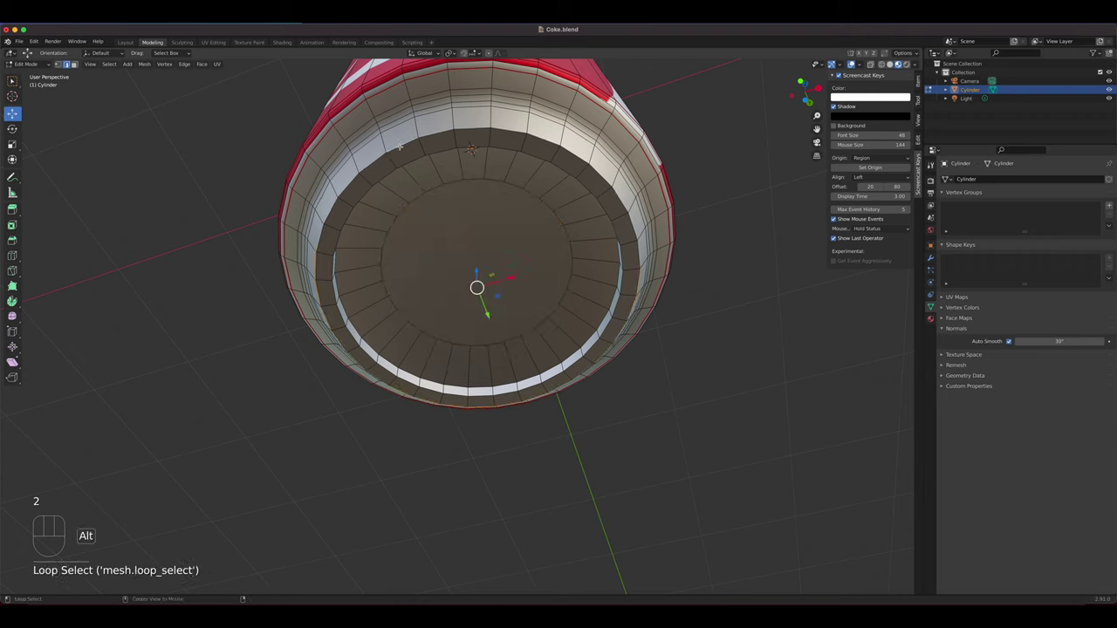
left_click(409, 164, "alt+shift")
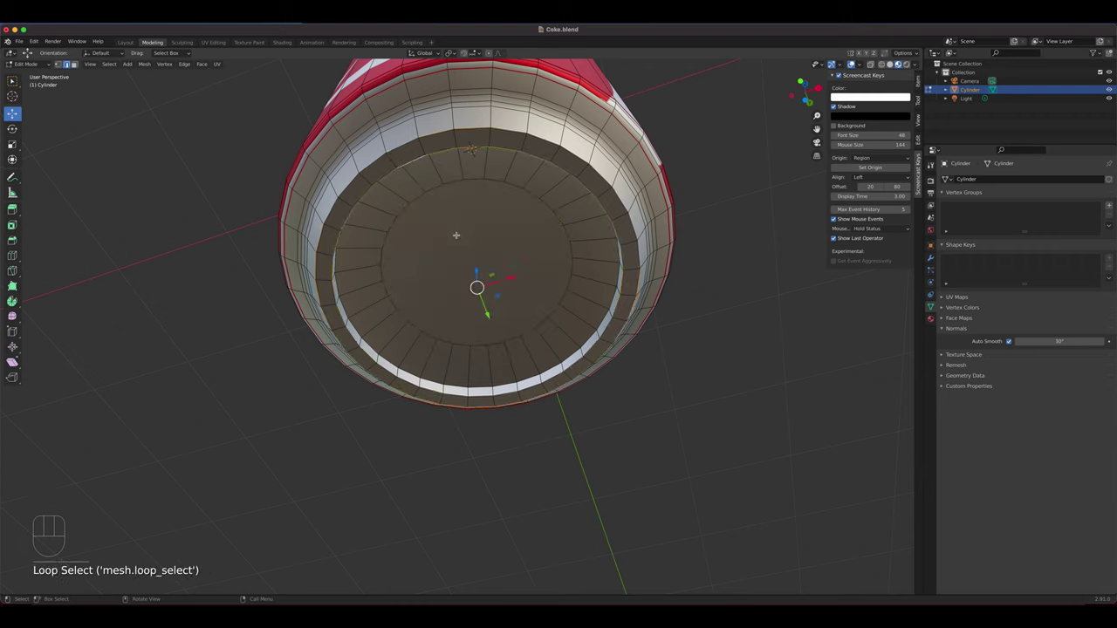
left_click(390, 341, "alt+shift")
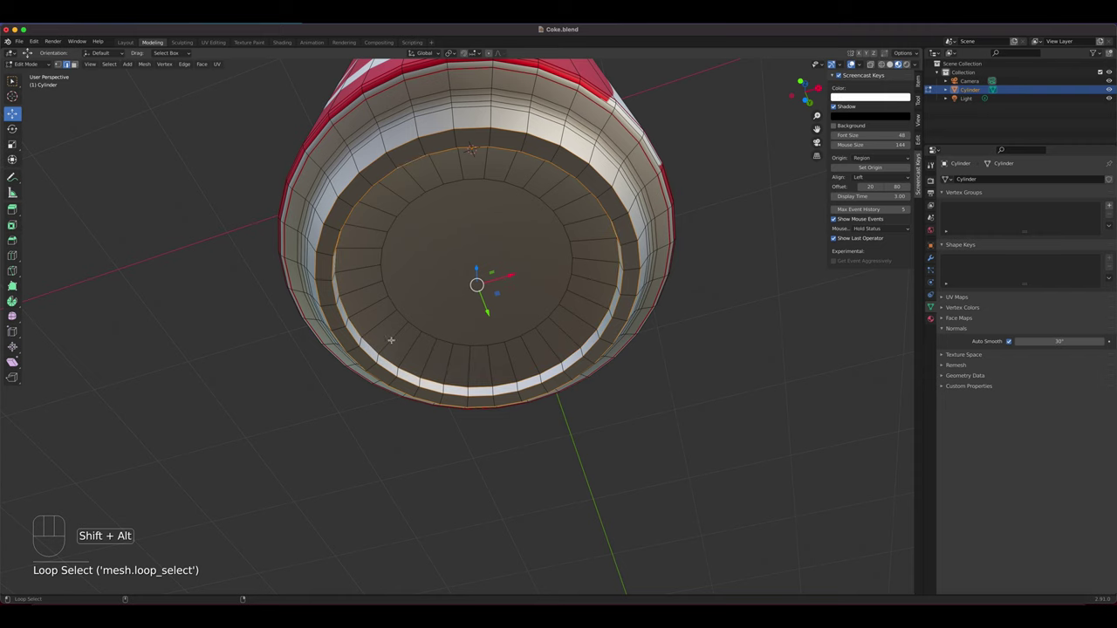
left_click(403, 317, "alt+shift")
middle_click_drag(428, 311, 458, 311)
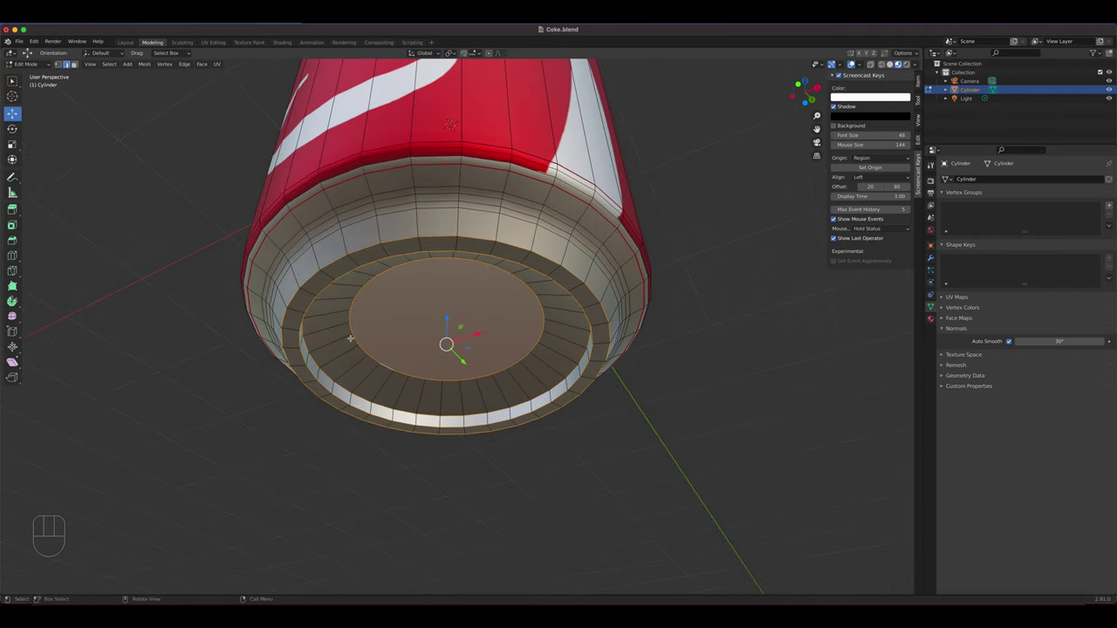
right_click(474, 254)
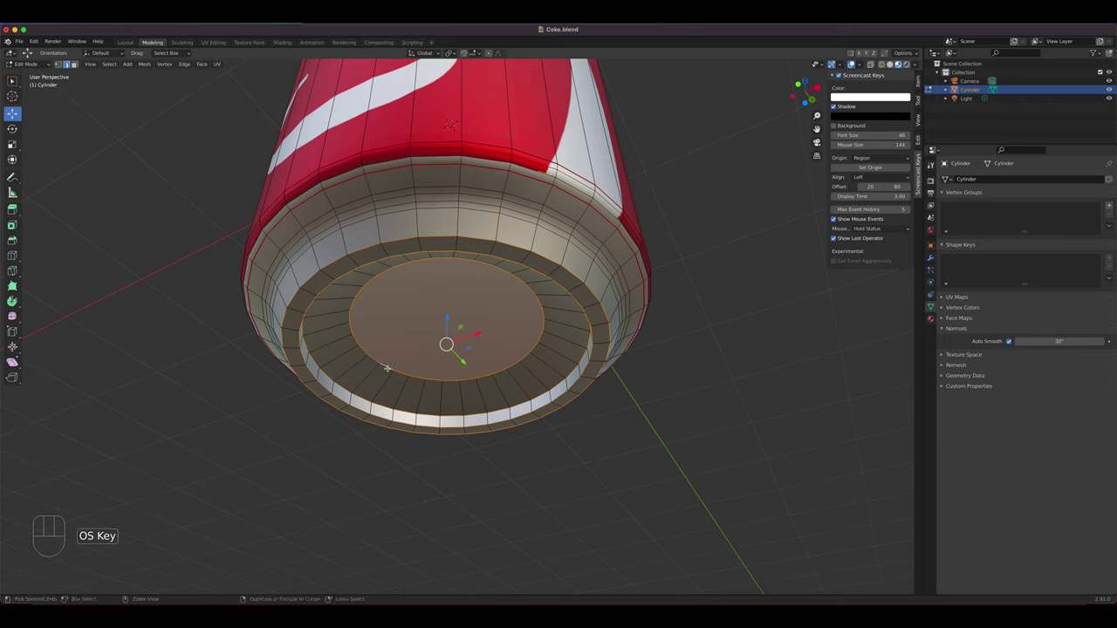
key("super+z")
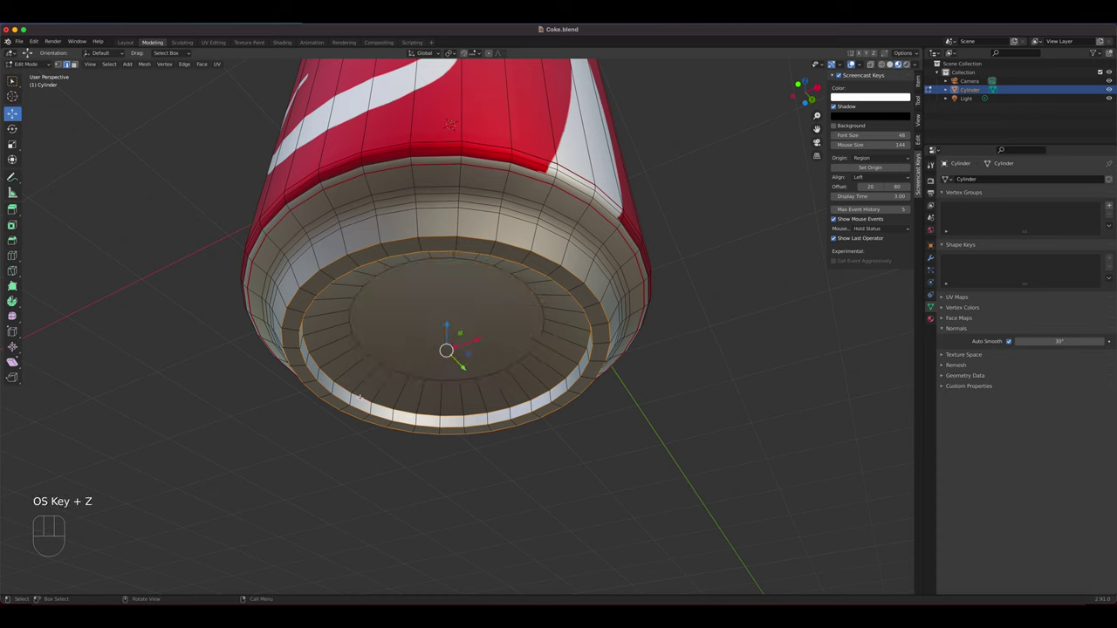
right_click(359, 396)
left_click(354, 385)
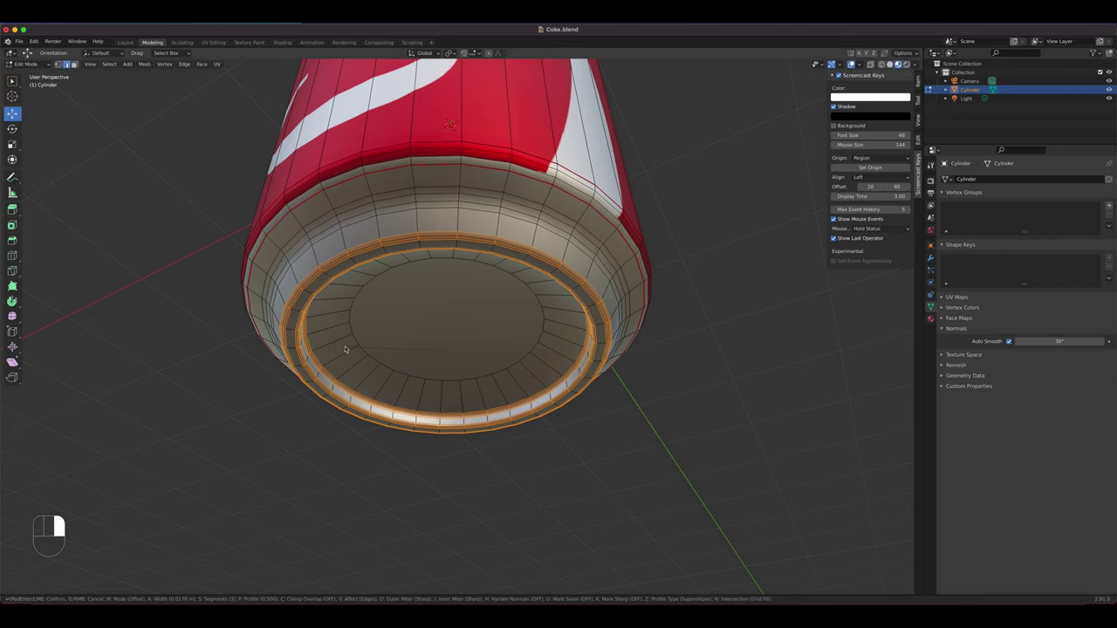
- Confirm the ring bevel at 0.0178 m with 3 segments
left_click(345, 349)
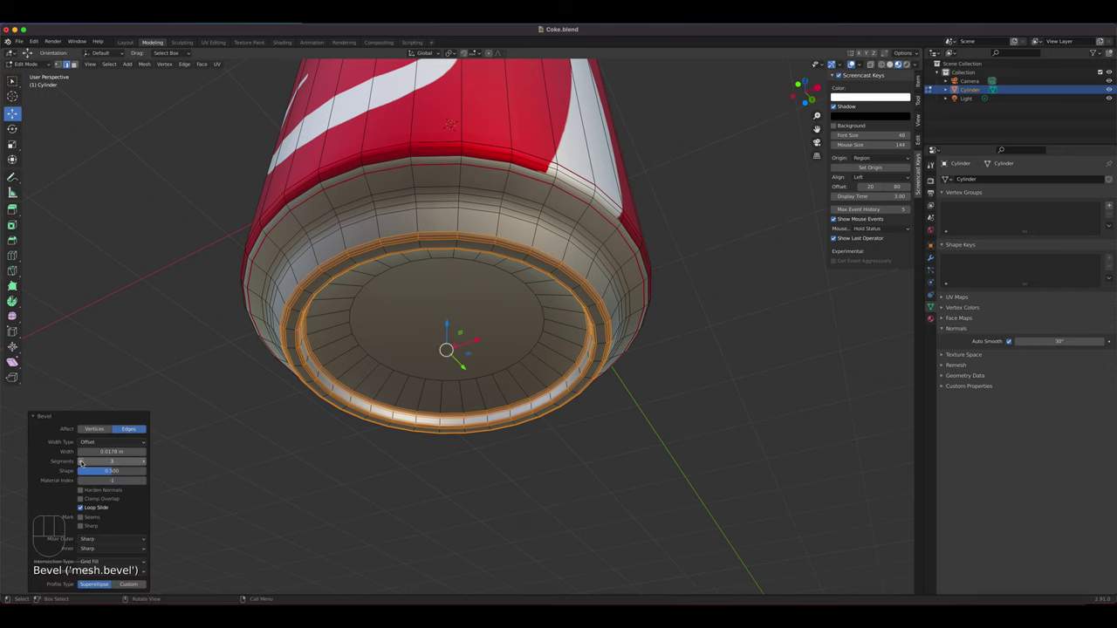
middle_click_drag(359, 308, 466, 344)
scroll(457, 337, "up", 4)
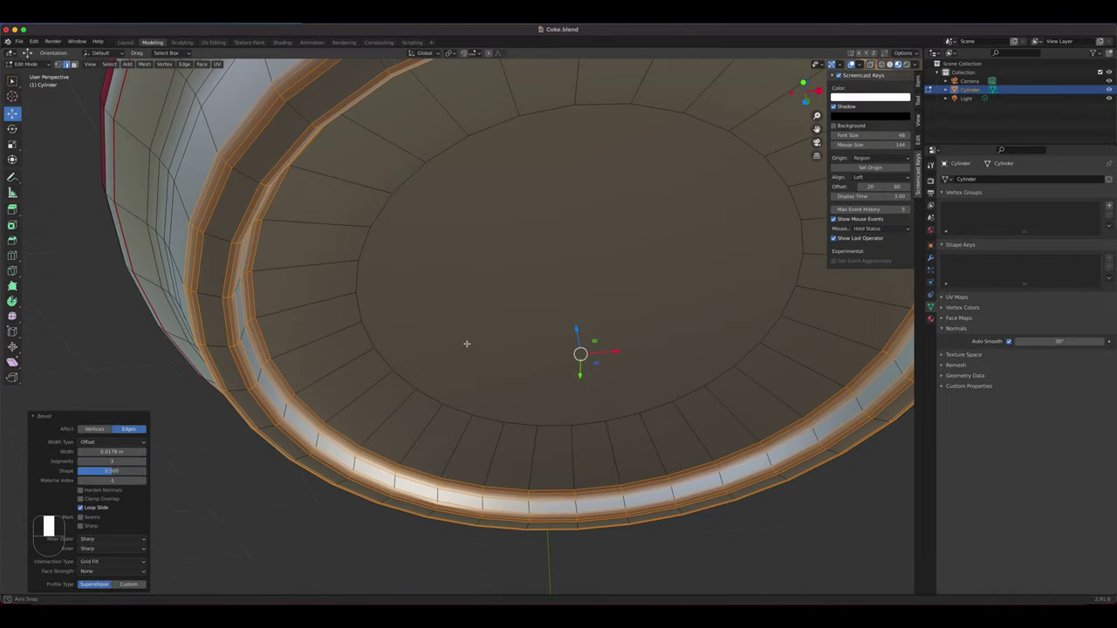
scroll(469, 353, "down", 1)
scroll(462, 356, "down", 2)
- Bevel the inner disc's edge loop, then return to Object Mode
left_click(429, 357)
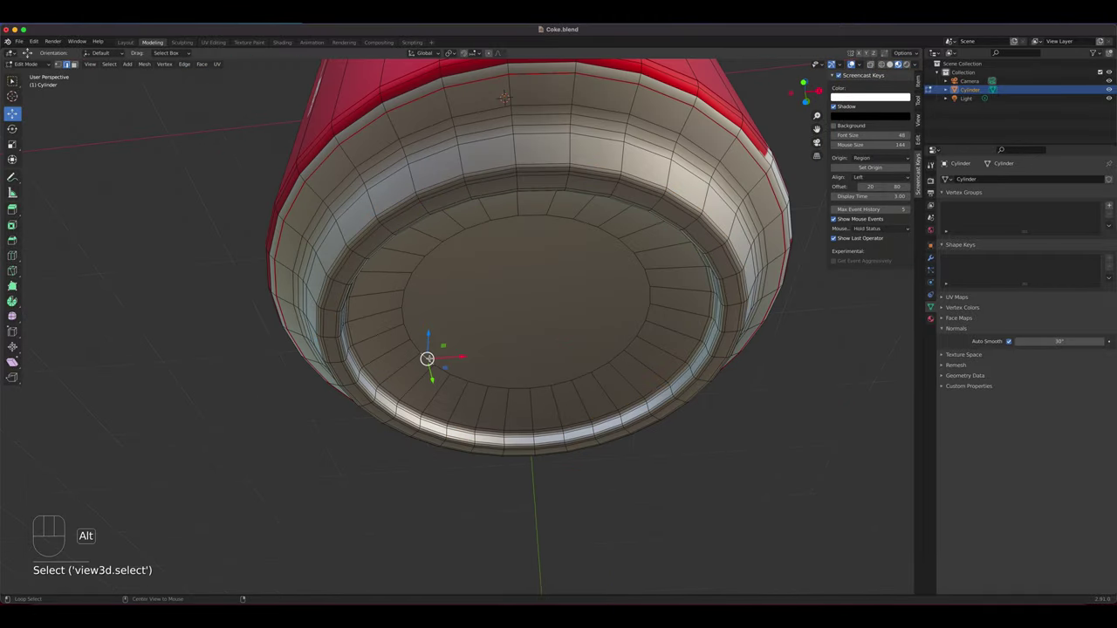
left_click(439, 359, "alt")
right_click(427, 364)
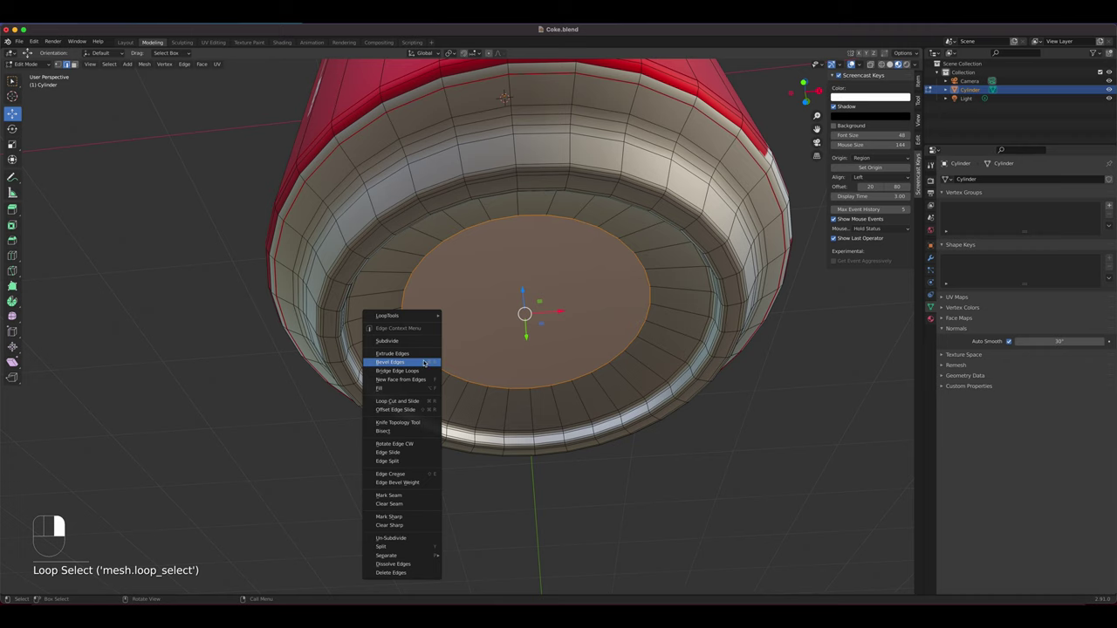
left_click(424, 362)
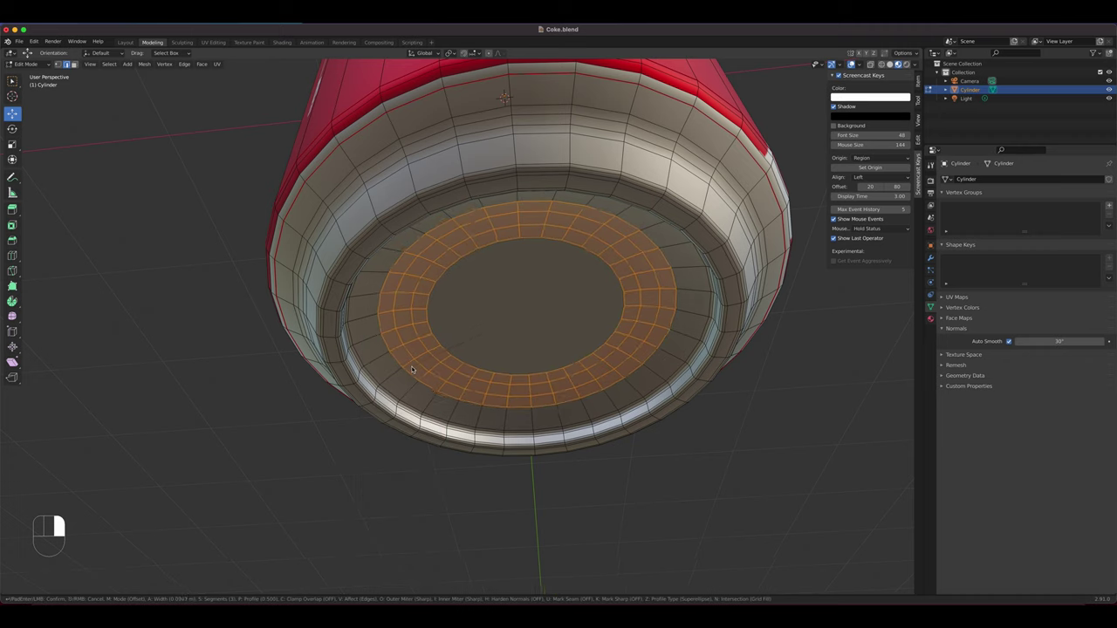
left_click(403, 372)
middle_click_drag(403, 372, 539, 386)
key("Tab")
- Save Coke.blend
key("super+s")
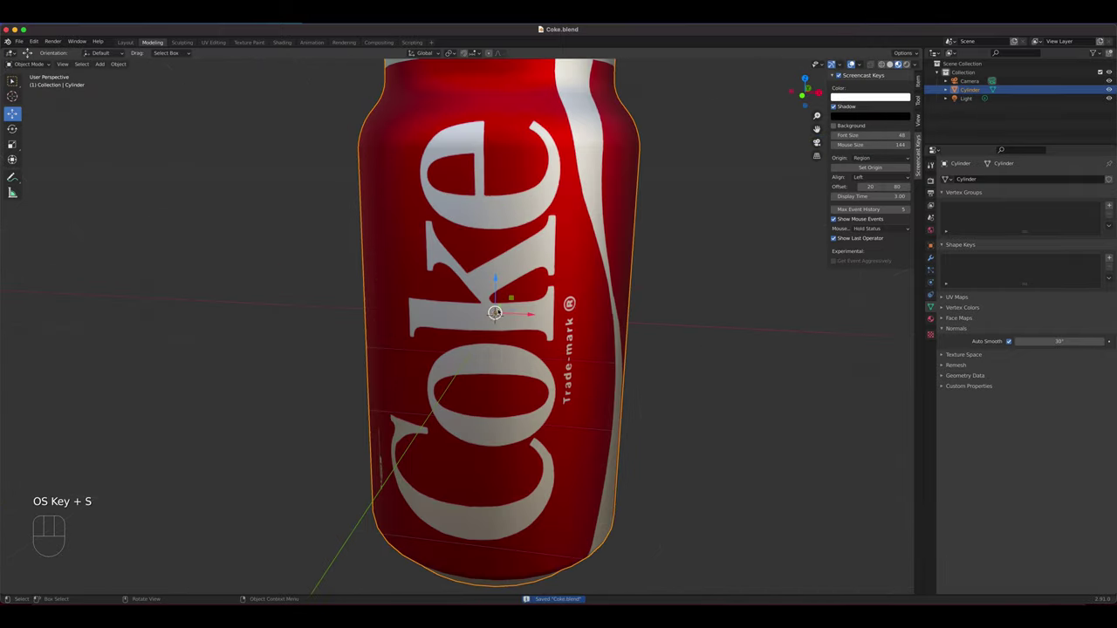
scroll(538, 386, "down", 3)
middle_click_drag(527, 204, 509, 292, "shift")
scroll(521, 236, "up", 4)
- Return to Edit Mode and frame the can's flat top lid from the front view
key("Tab")
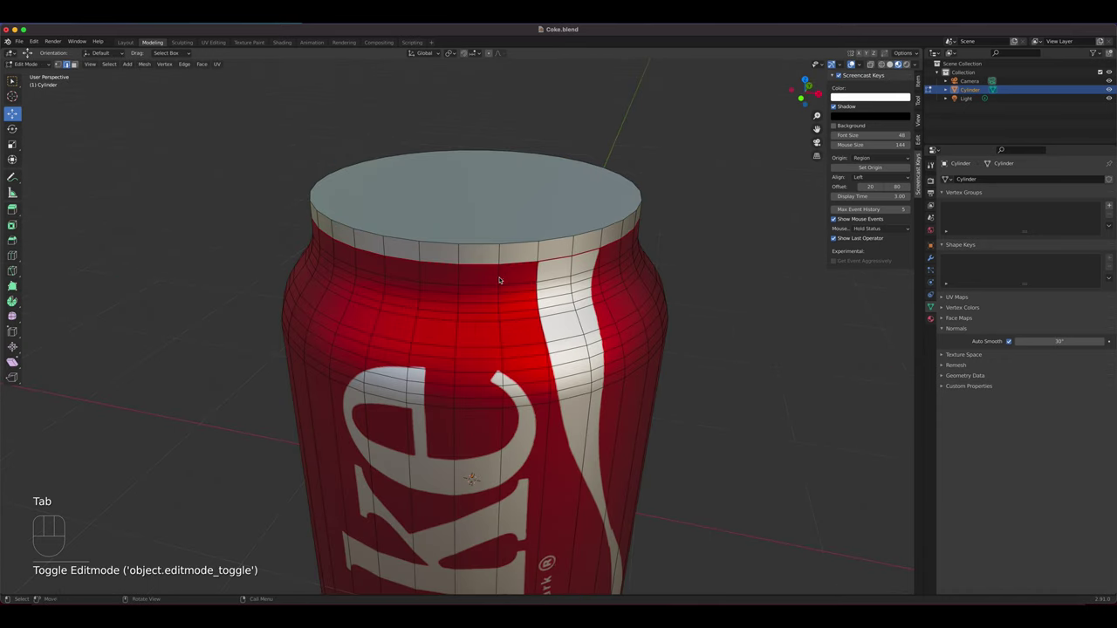
middle_click_drag(508, 279, 504, 261, "shift")
scroll(504, 262, "up", 3)
scroll(503, 254, "down", 6)
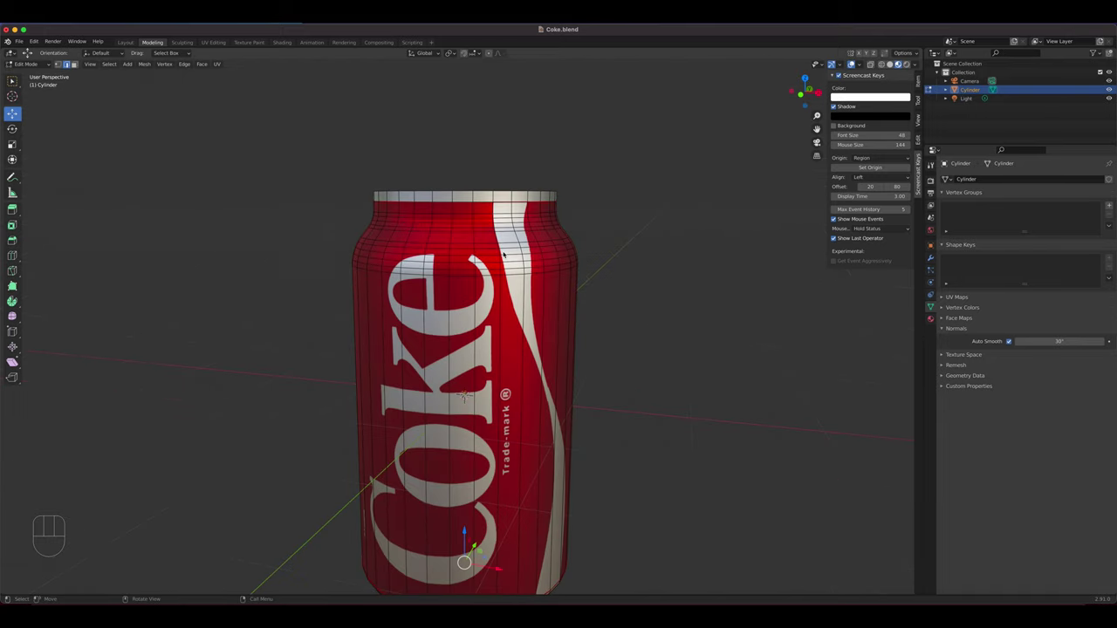
key("KP_1")
scroll(513, 200, "up", 4)
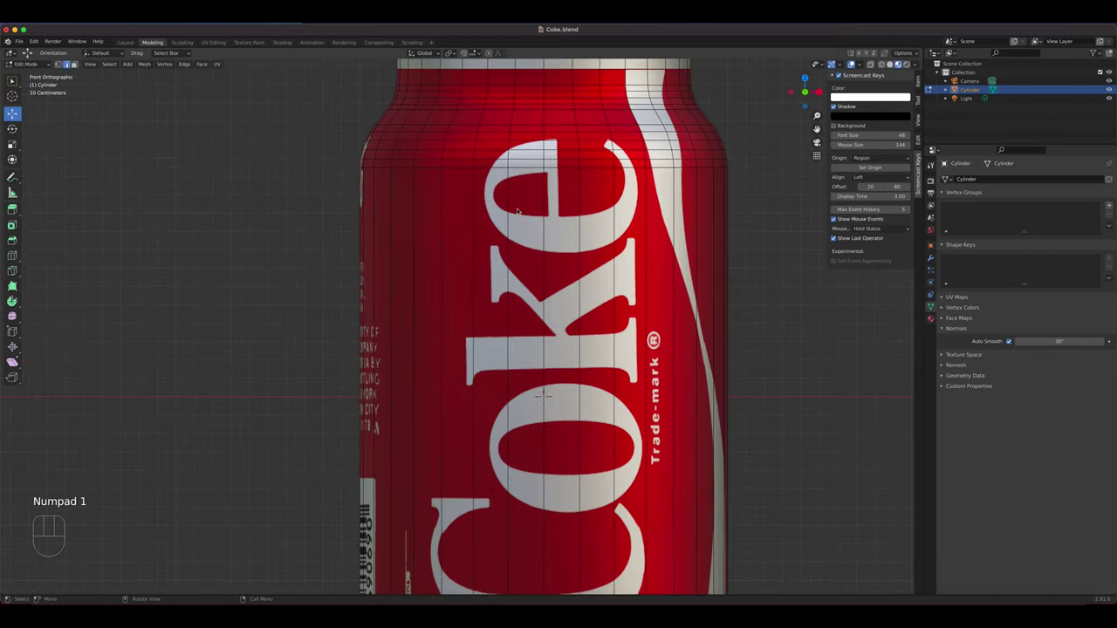
middle_click_drag(523, 185, 463, 292, "shift")
scroll(470, 302, "up", 3)
scroll(470, 302, "up", 5, "shift")
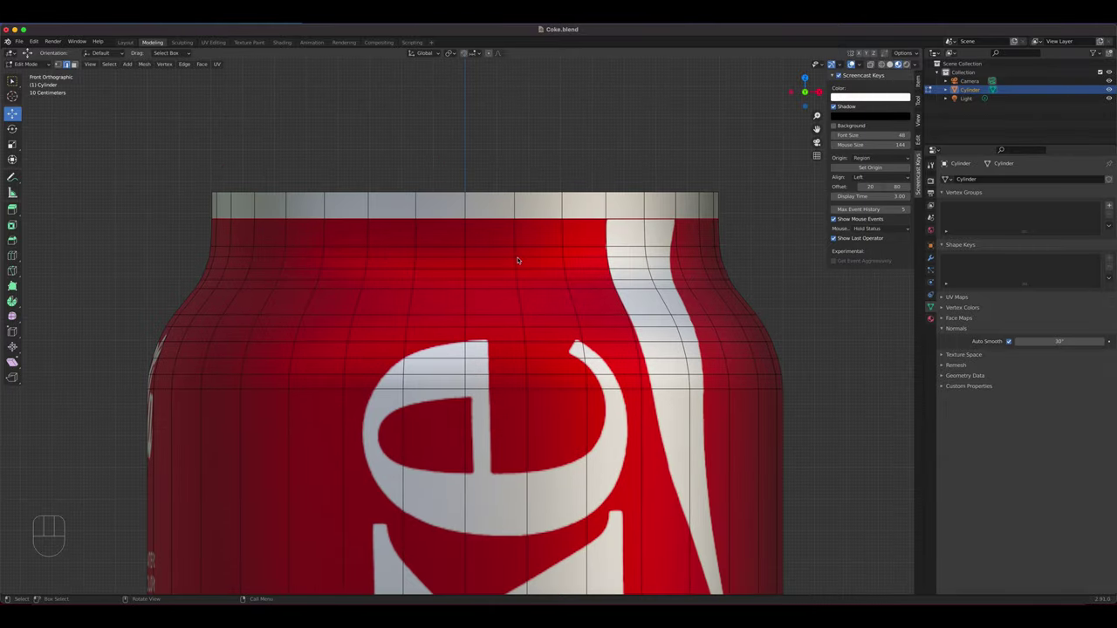
middle_click_drag(517, 260, 512, 294)
scroll(512, 297, "down", 5)
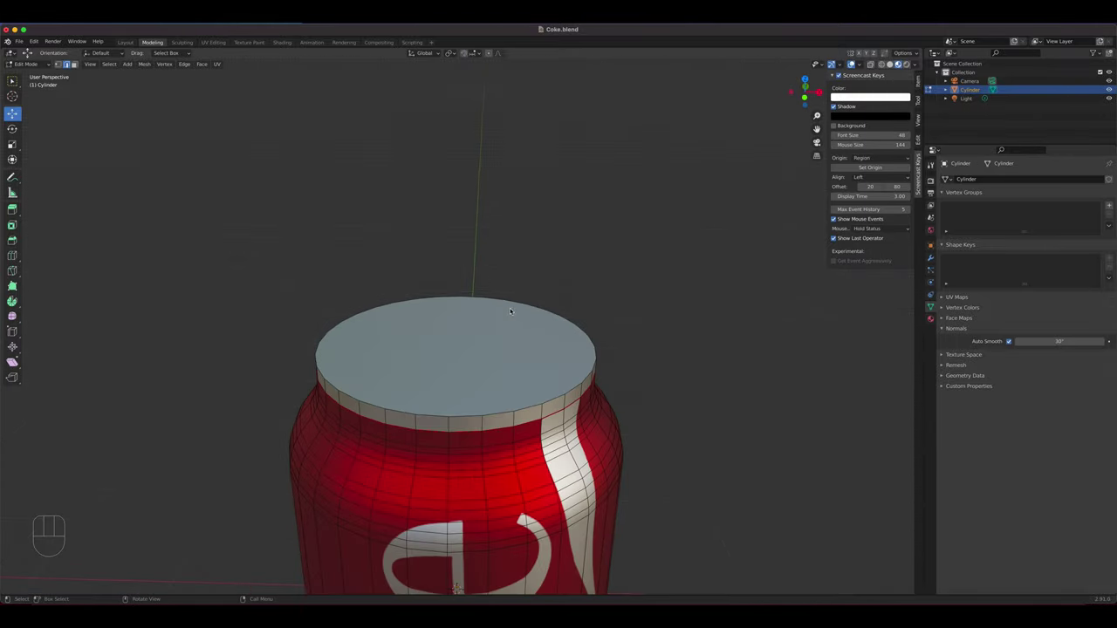
- Select the can's top face, zoom in, and start insetting it at about 0.0099 m
key("3")
left_click(463, 338)
left_click_drag(455, 313, 455, 317)
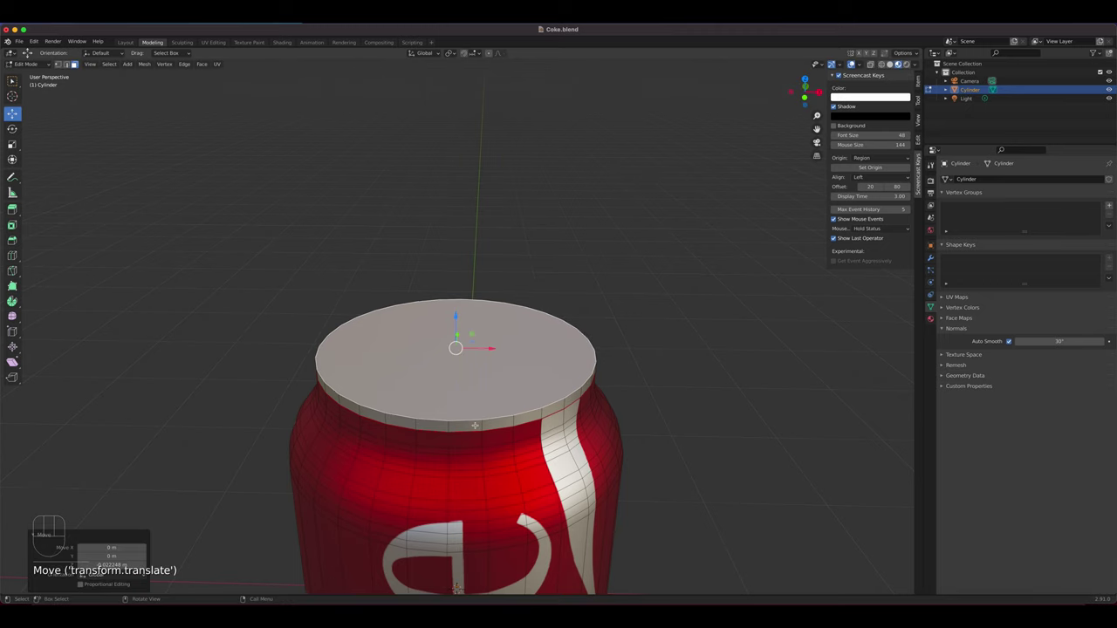
middle_click_drag(475, 426, 457, 324)
scroll(462, 393, "up", 3)
scroll(456, 377, "down", 2)
scroll(456, 377, "up", 3)
scroll(449, 345, "up", 2)
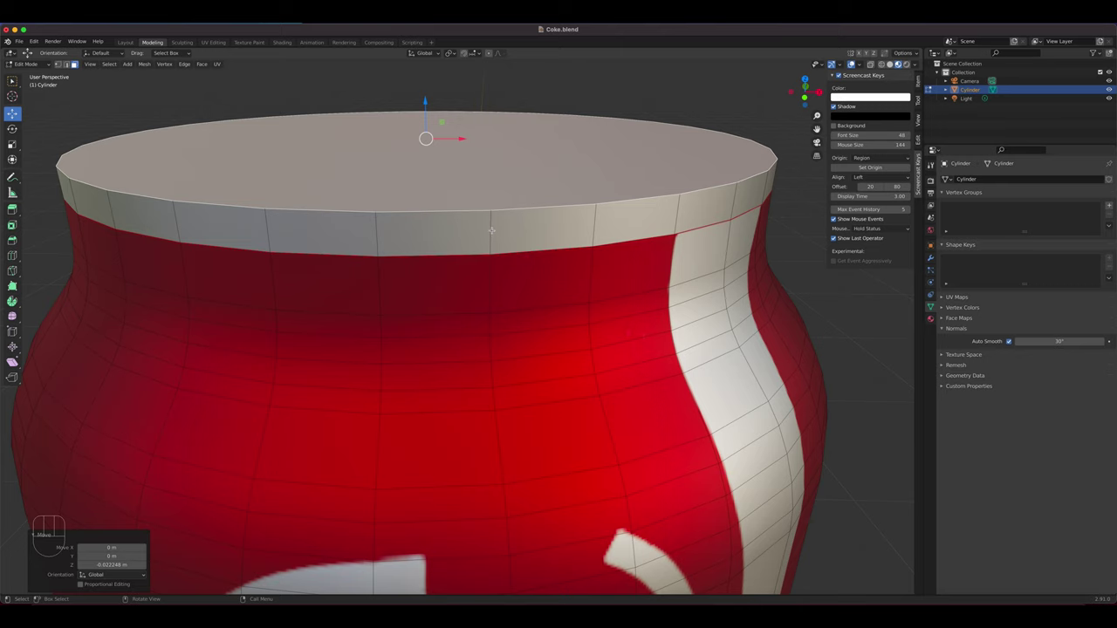
middle_click_drag(495, 221, 535, 256, "shift")
key("i")
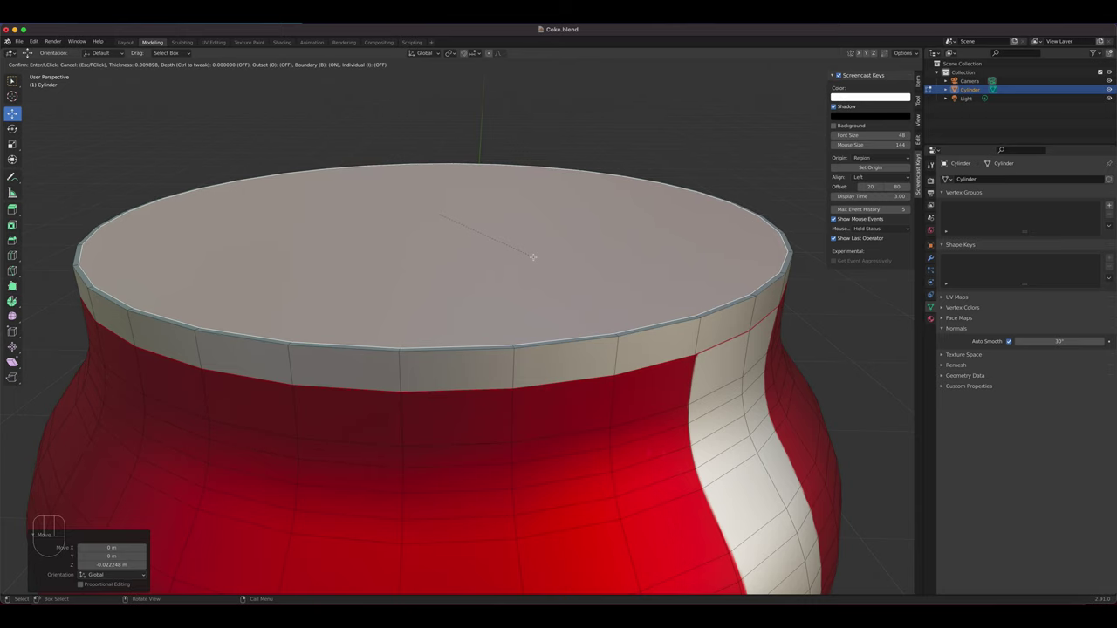
- Undo the first inset of the can's top face and redo it wider
left_click(534, 257)
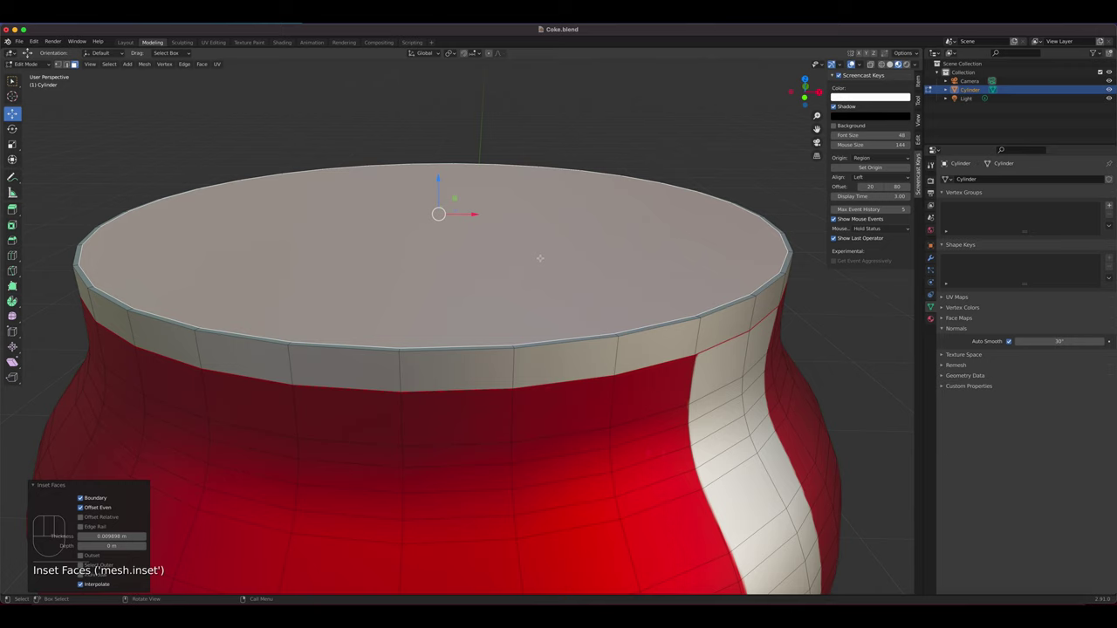
key("super+z")
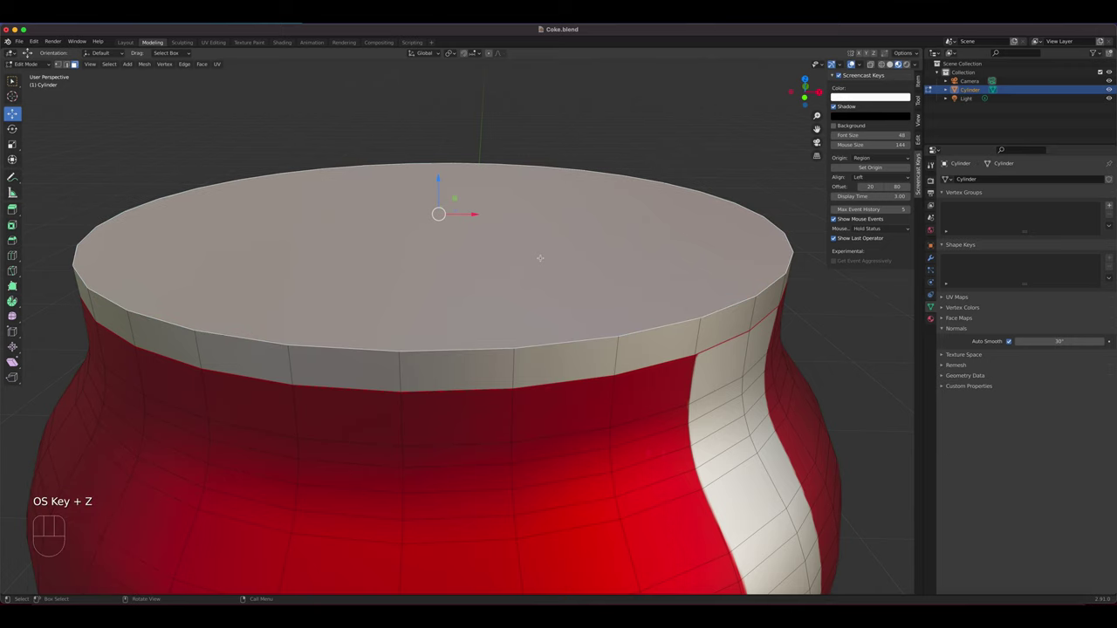
key("i")
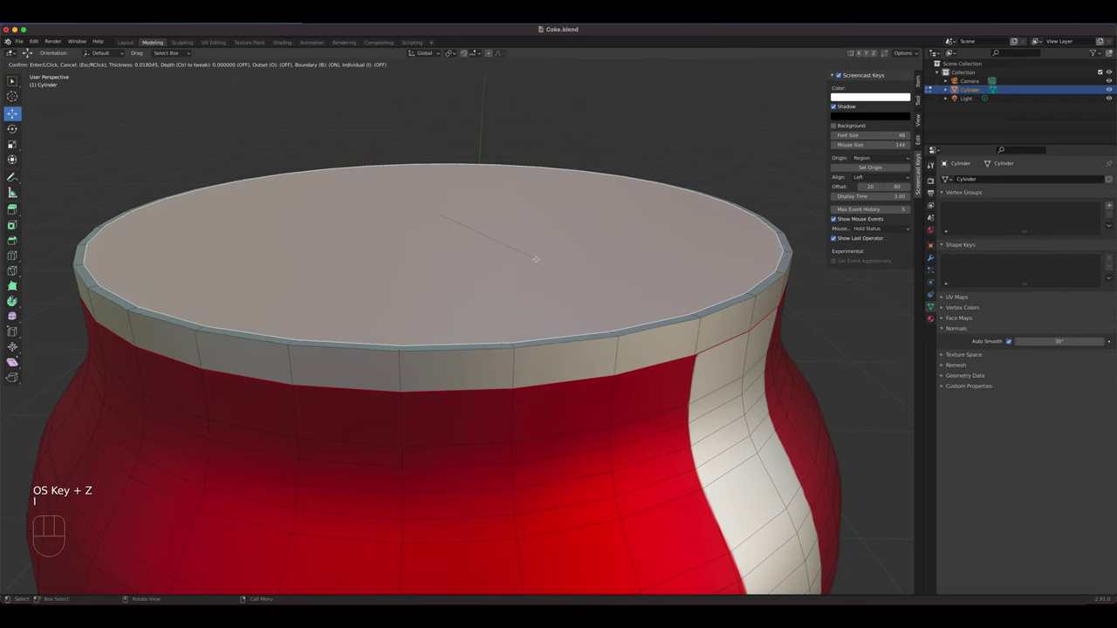
left_click(535, 260)
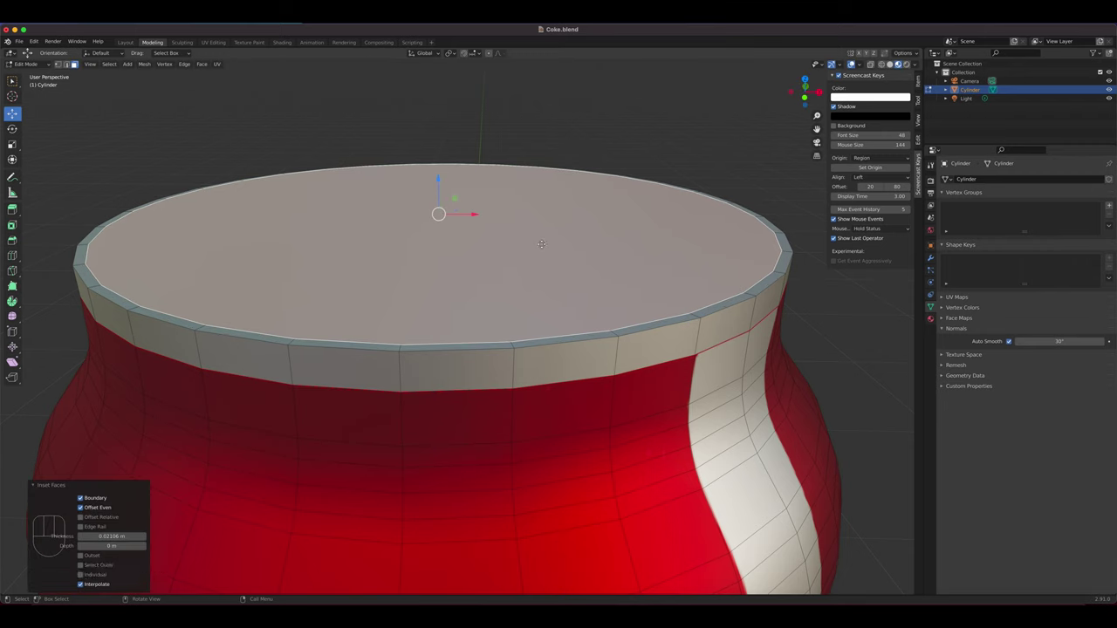
- Extrude the inset top face down into the can and scale it to 0.983
key("e")
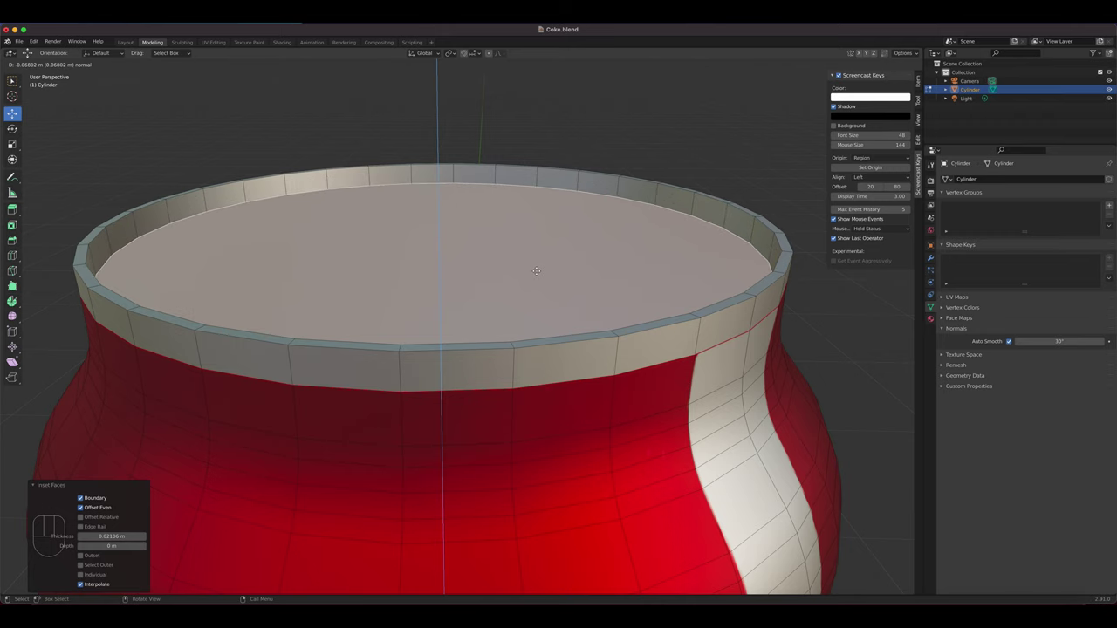
left_click(535, 271)
key("s")
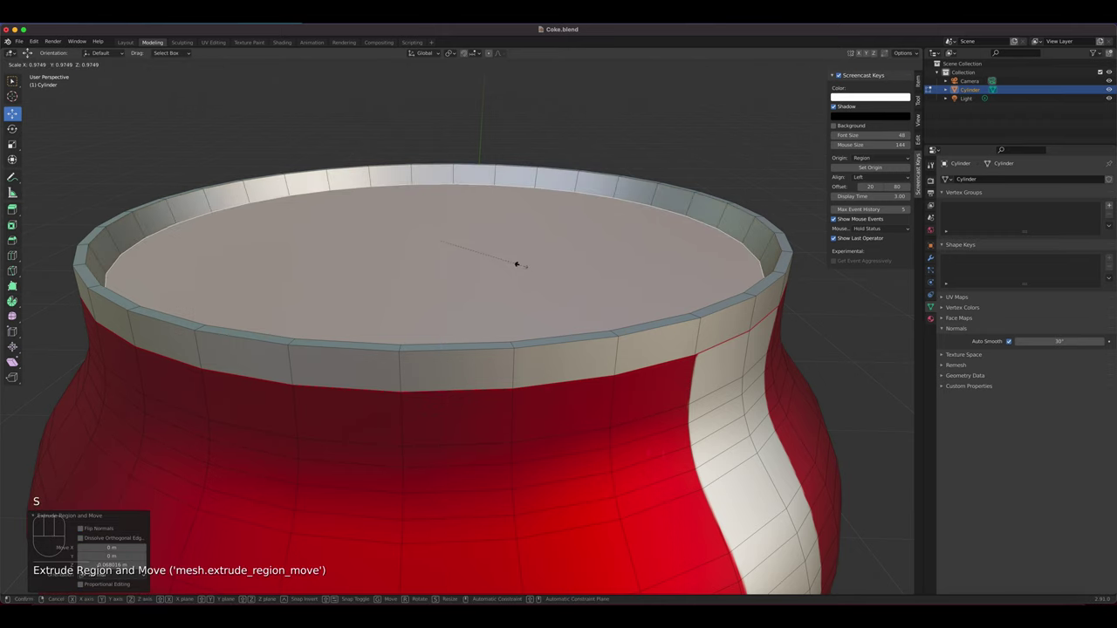
left_click(519, 263)
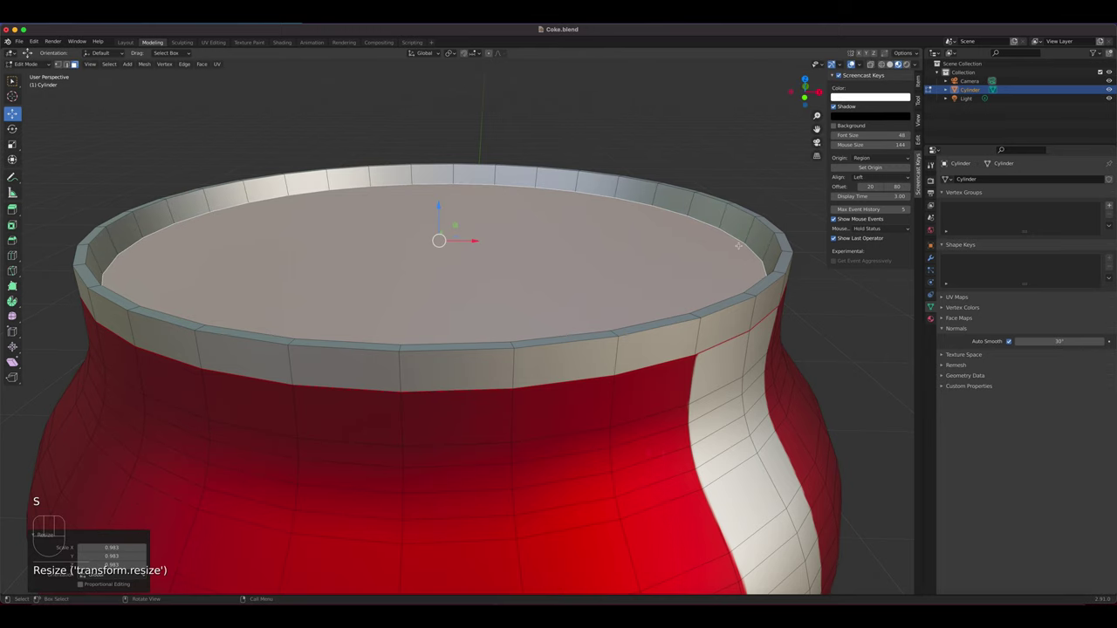
middle_click_drag(738, 246, 659, 180)
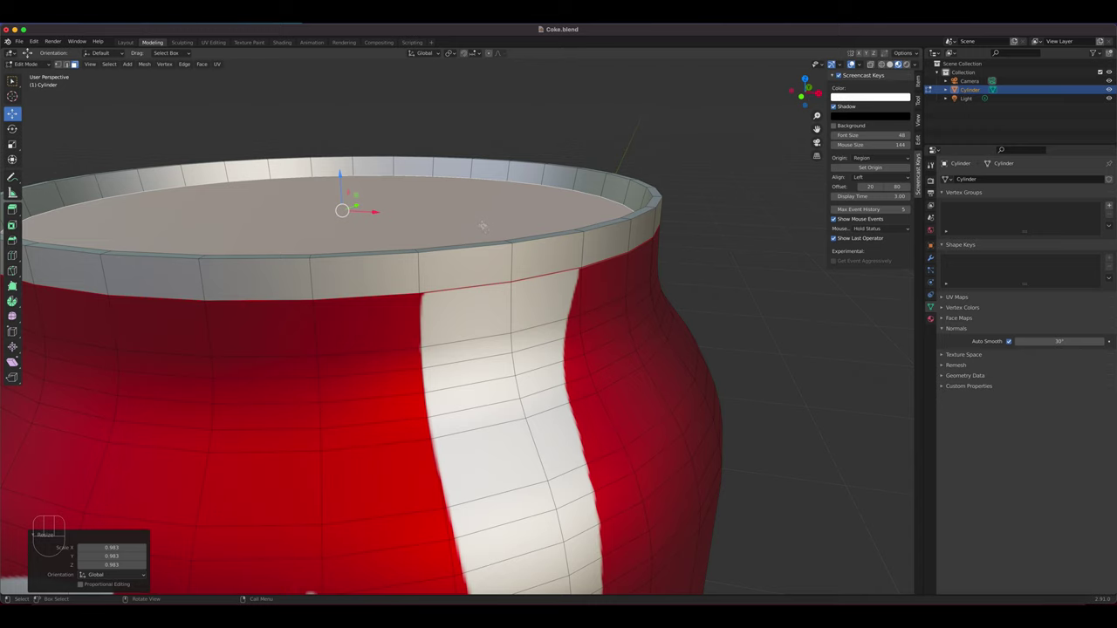
mouse_move(444, 214)
middle_mouse_down()
mouse_move(466, 230)
mouse_move(456, 222)
middle_mouse_up()
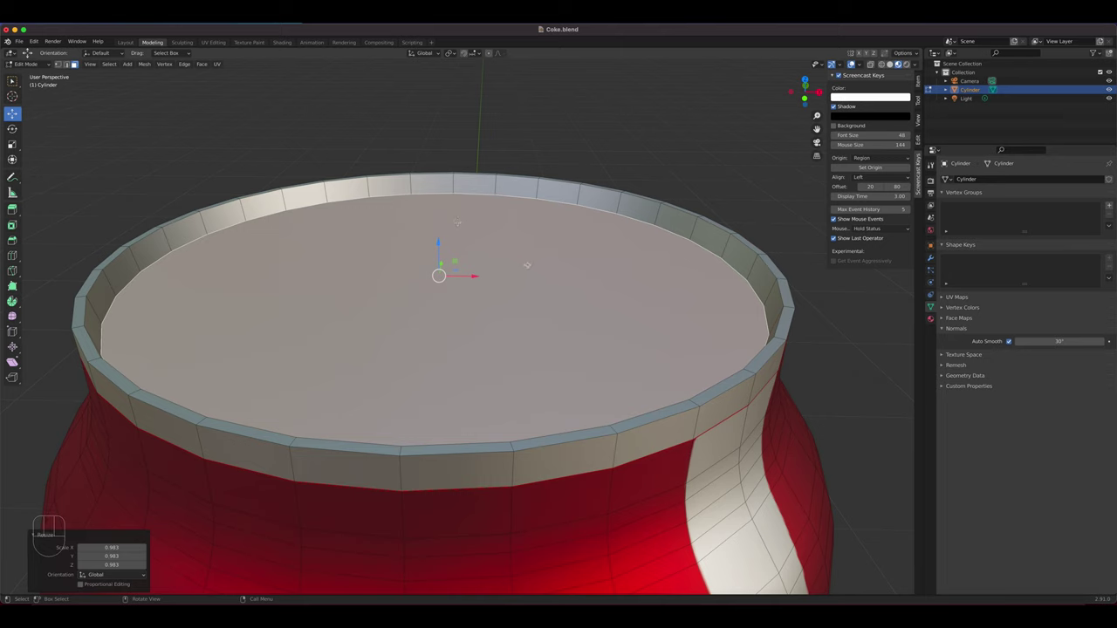
- Inset the recessed top face by 0.02471 m, extrude it downward and scale to 0.991
key("i")
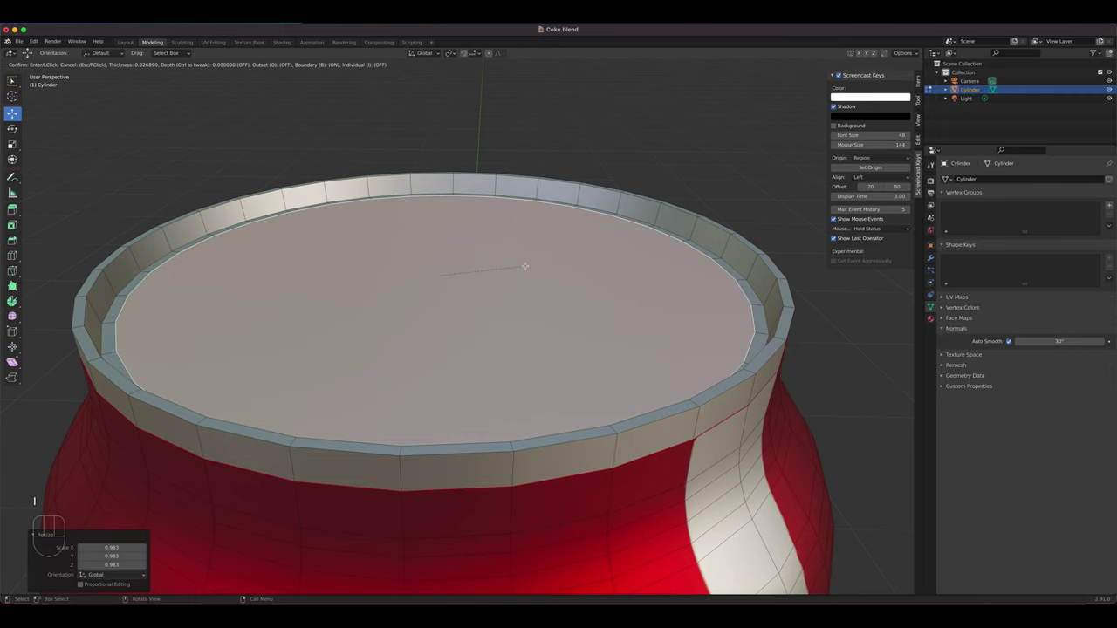
left_click(524, 266)
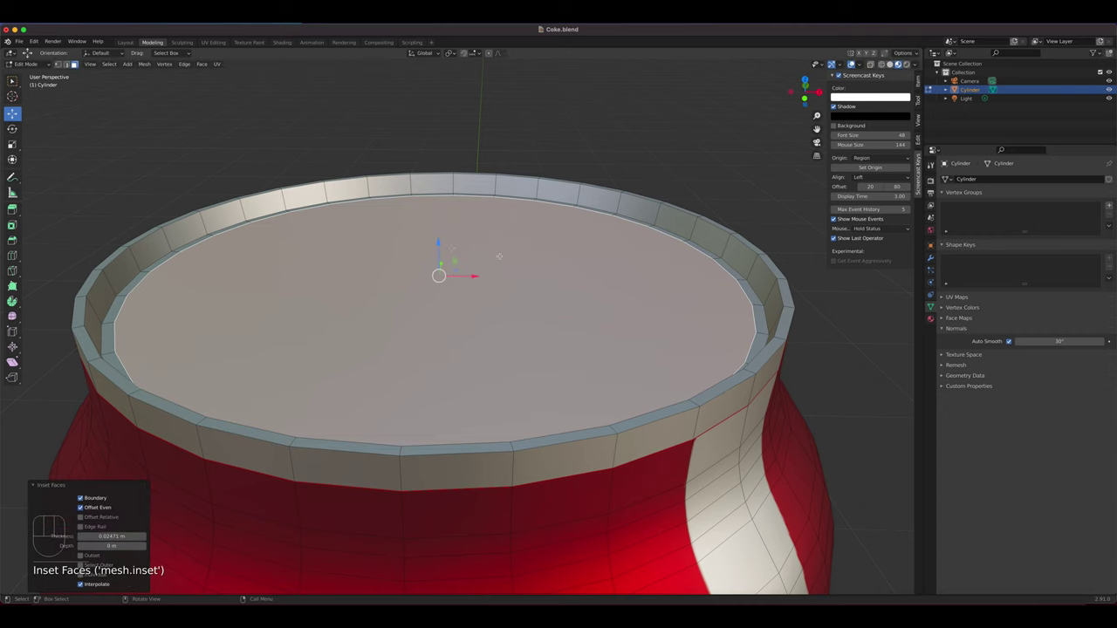
left_click_drag(439, 248, 439, 247)
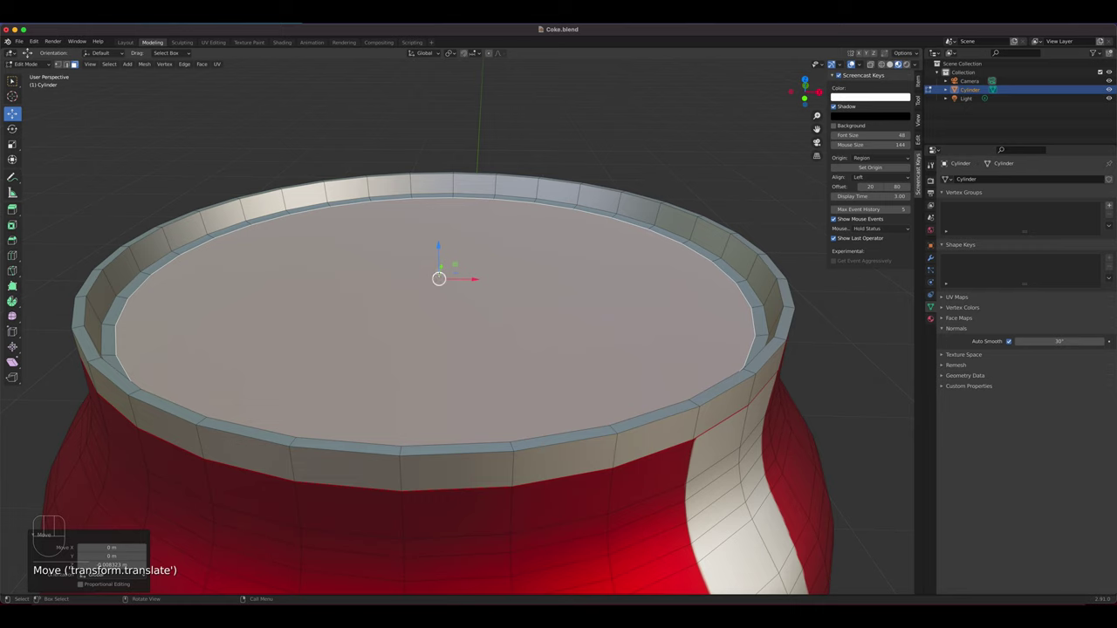
key("e")
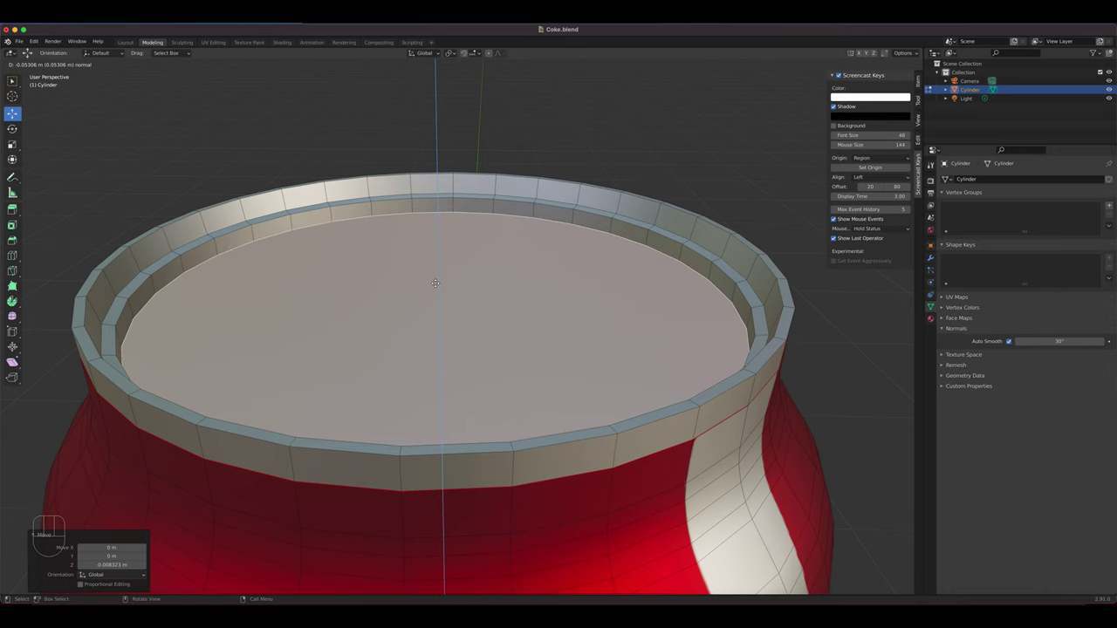
left_click(433, 288)
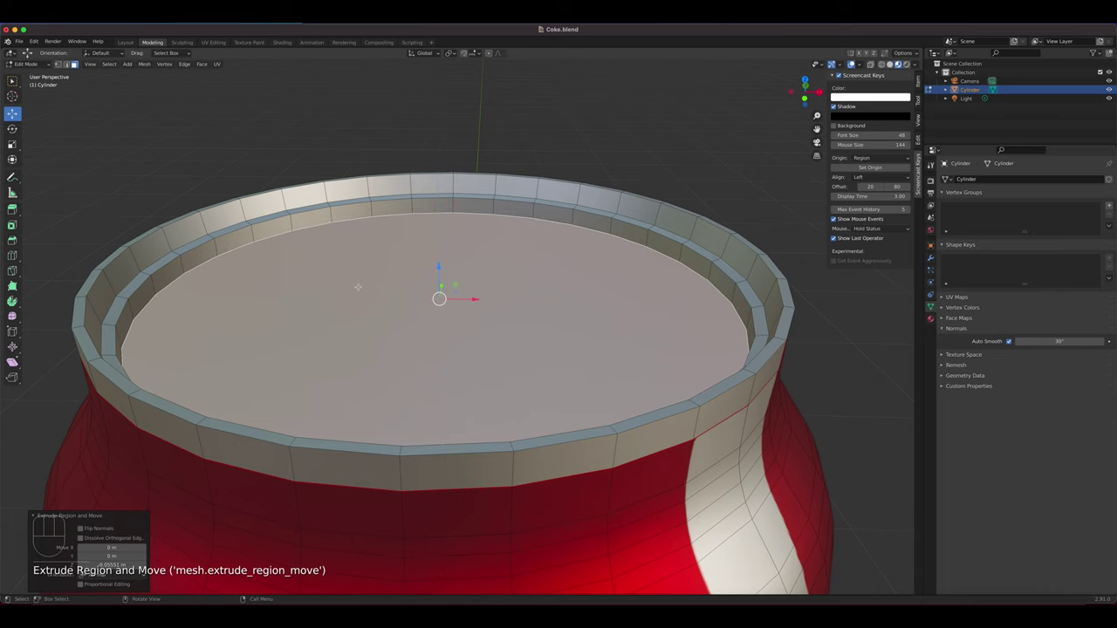
scroll(361, 288, "up", 3)
scroll(361, 289, "down", 2)
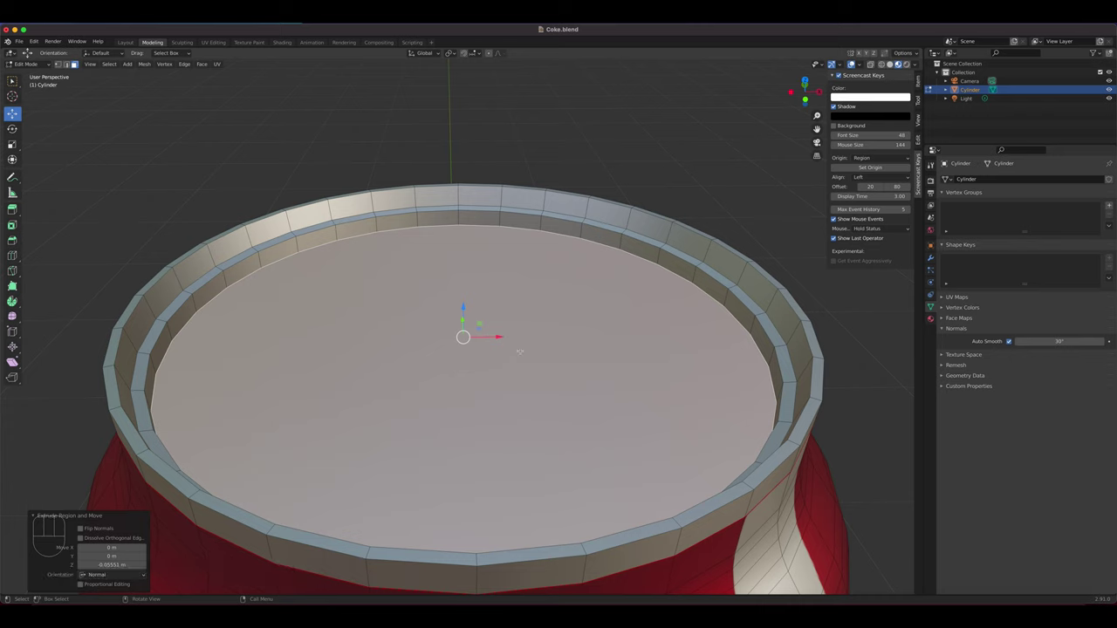
key("s")
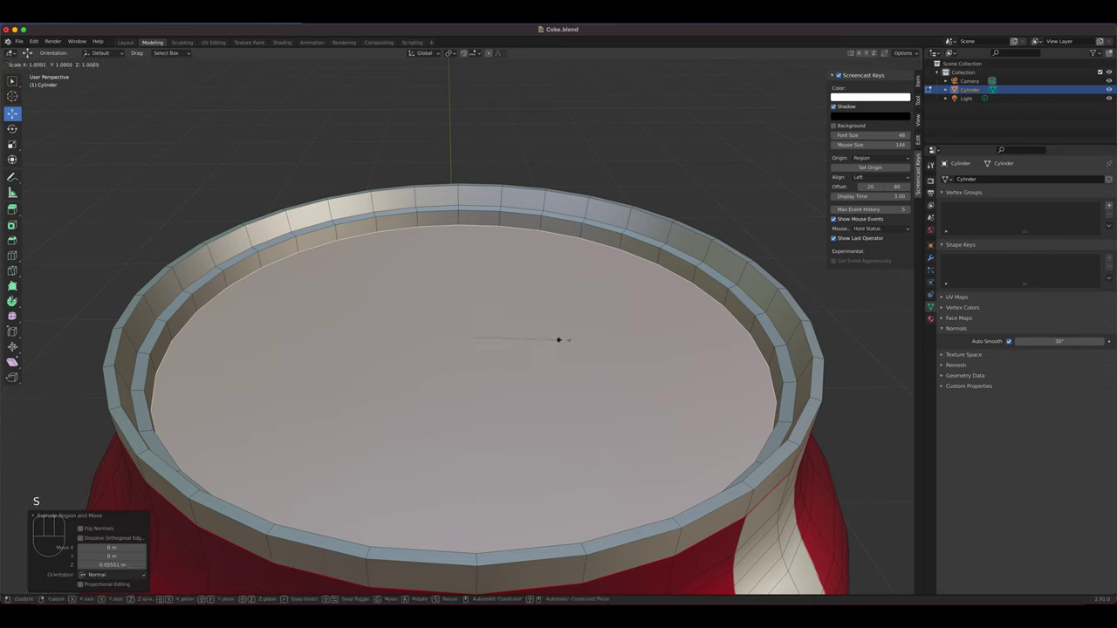
left_click(562, 339)
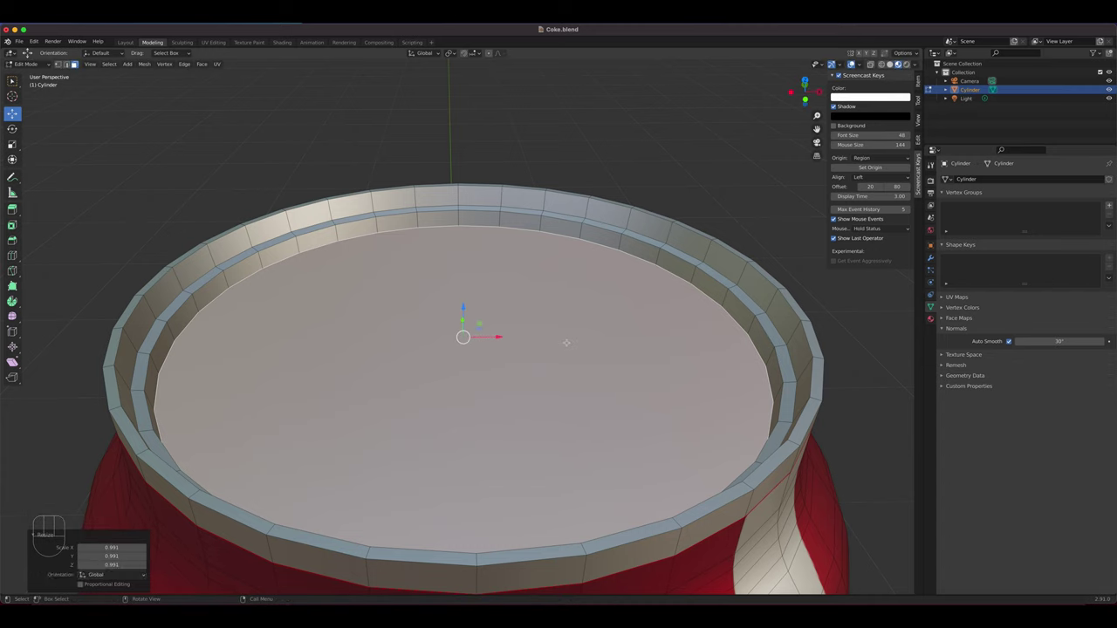
- Add a thin inset on the inner face, extrude it, move it along Z and scale to 0.979
key("i")
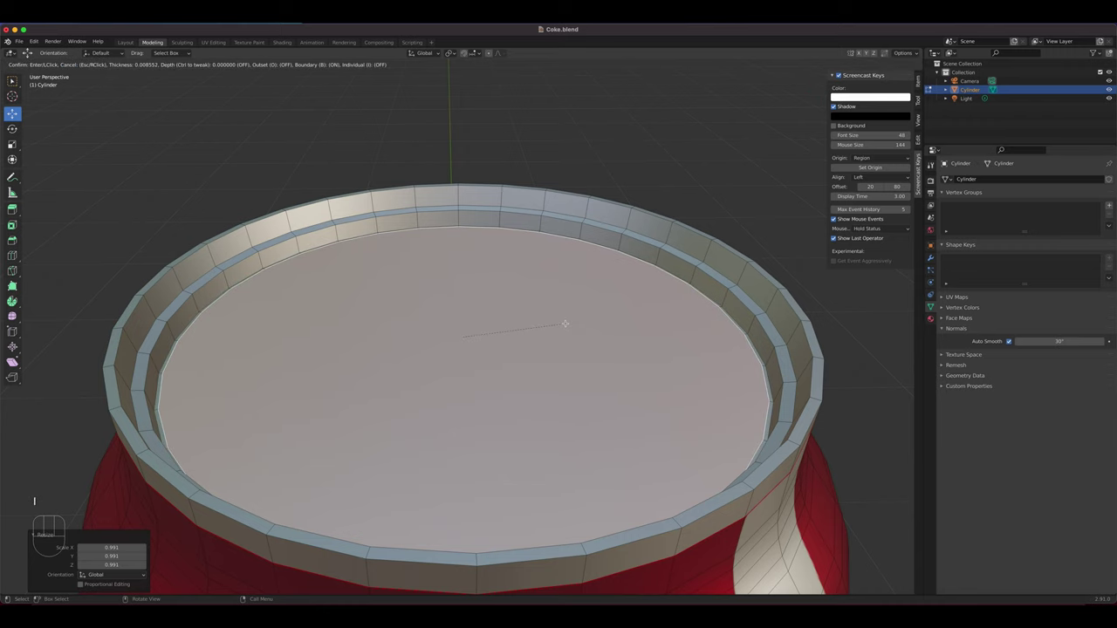
left_click(565, 324)
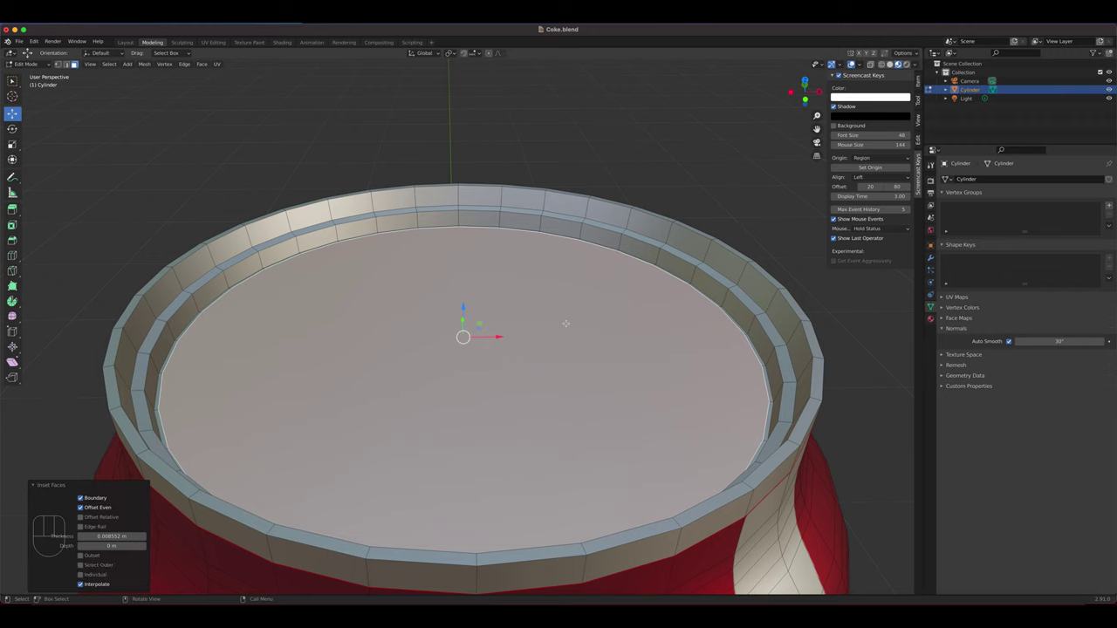
key("e")
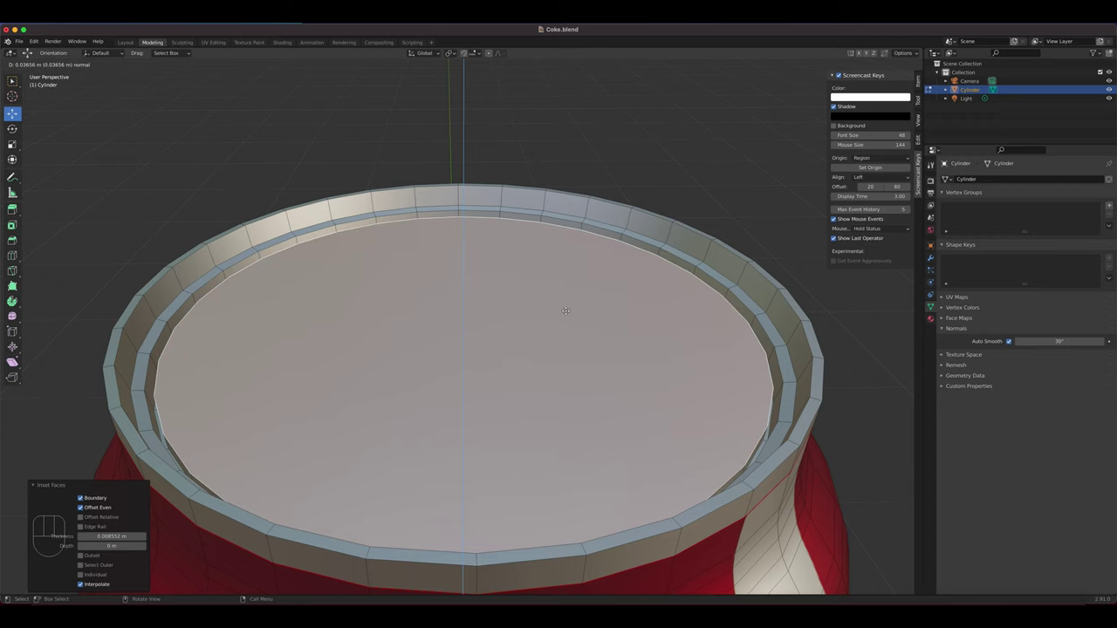
left_click(562, 310)
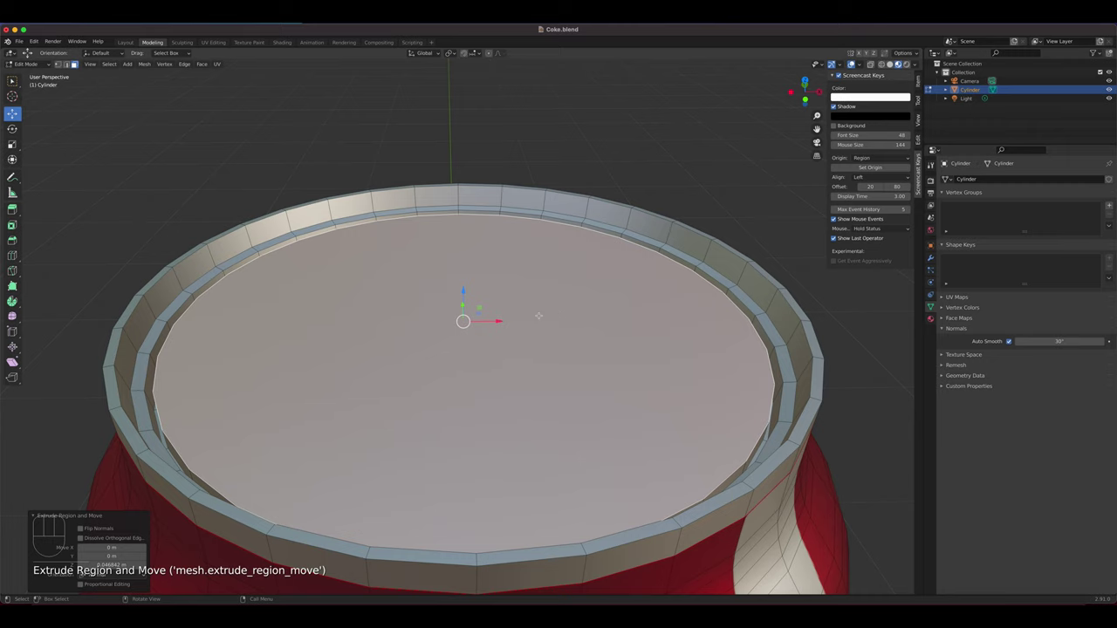
middle_click_drag(437, 318, 559, 194)
left_click_drag(572, 189, 572, 185)
middle_click_drag(559, 255, 554, 277)
key("s")
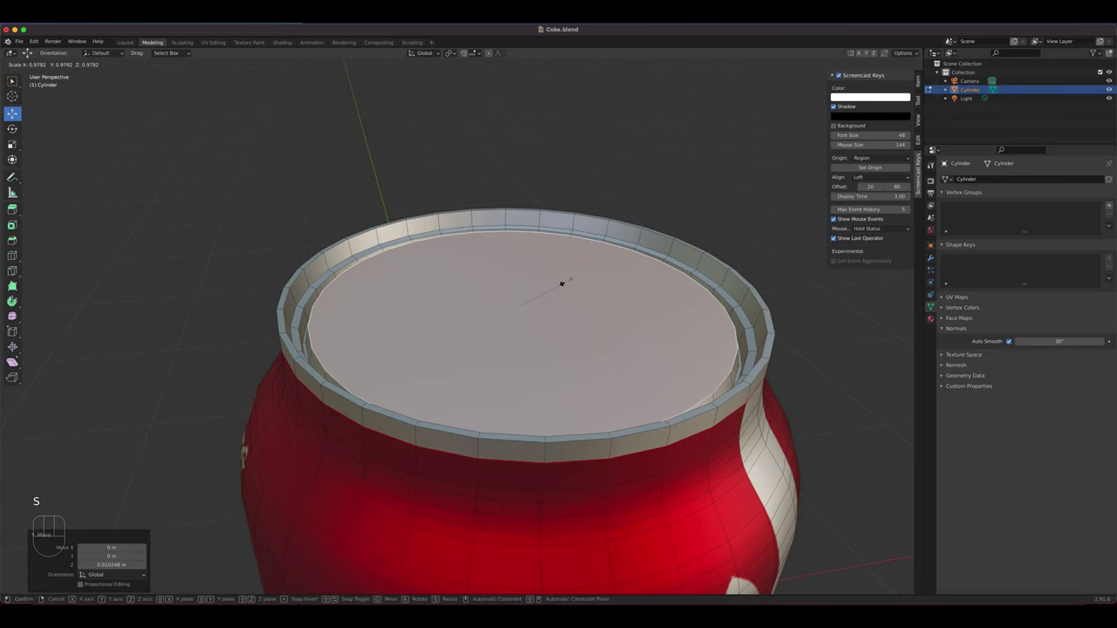
left_click(562, 283)
- Inset the lid face by a further 0.0612 m and begin a loop cut on the rim band
middle_click_drag(541, 306, 542, 307)
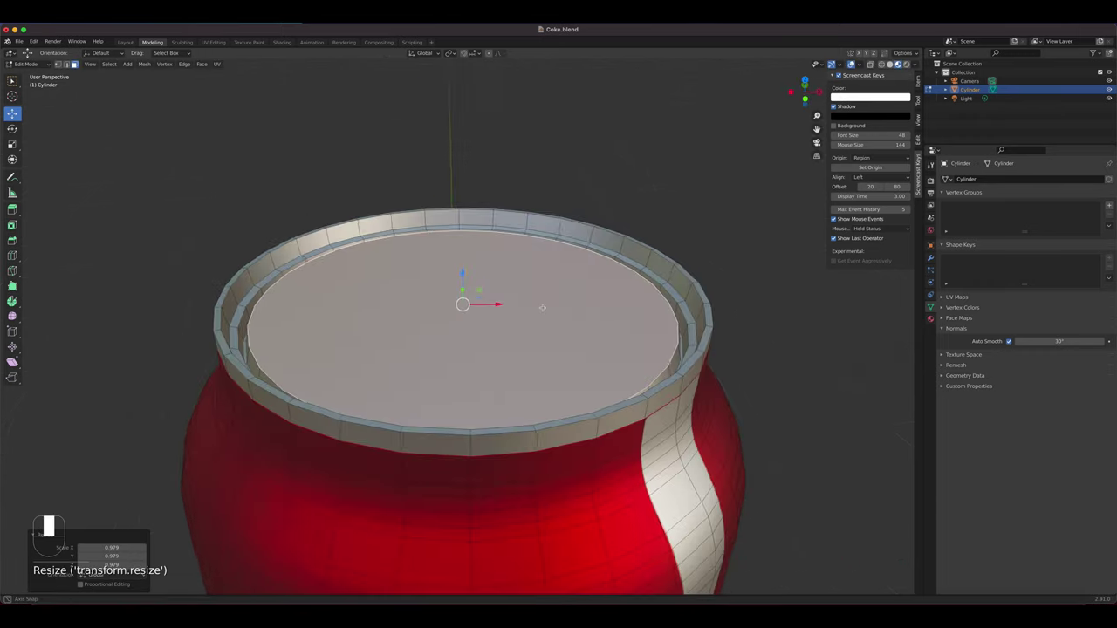
scroll(542, 307, "down", 3)
scroll(544, 309, "up", 4)
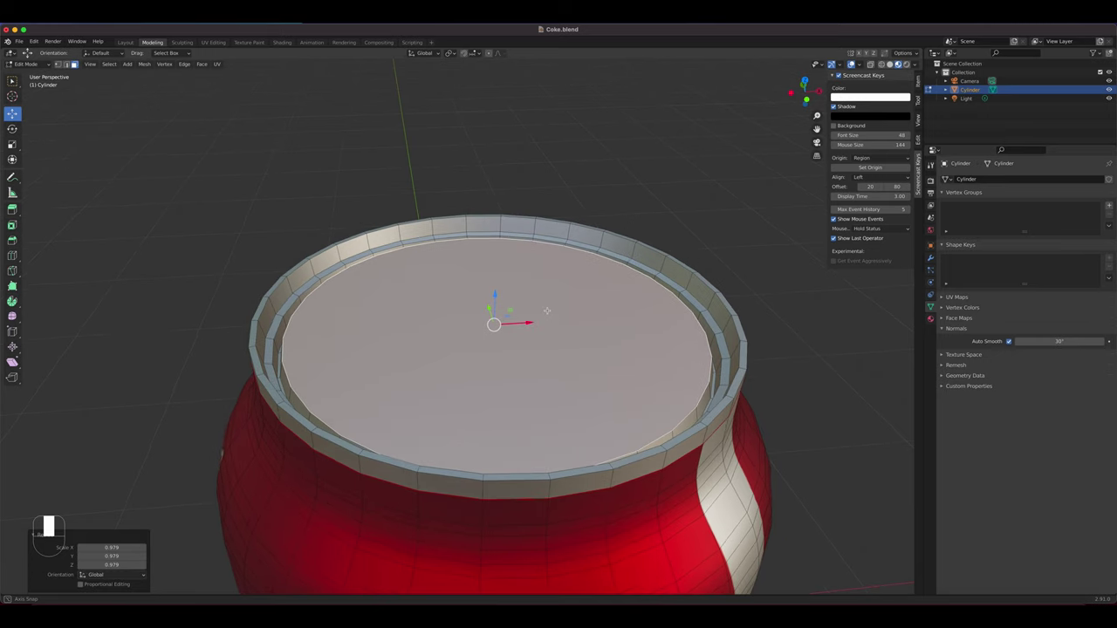
middle_click_drag(546, 311, 546, 310)
key("i")
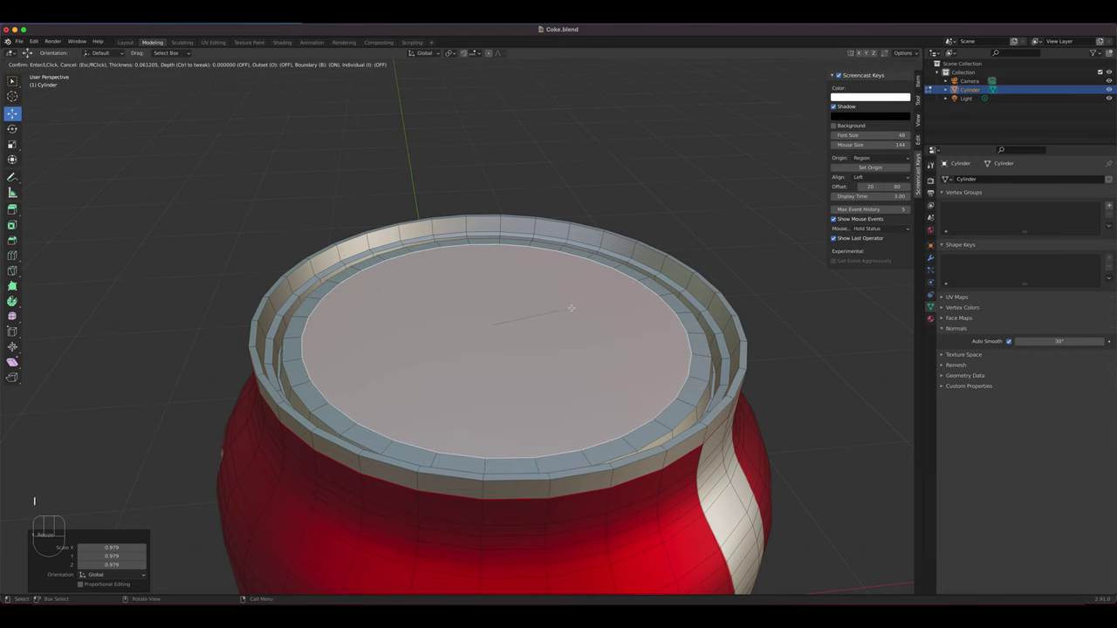
left_click(569, 304)
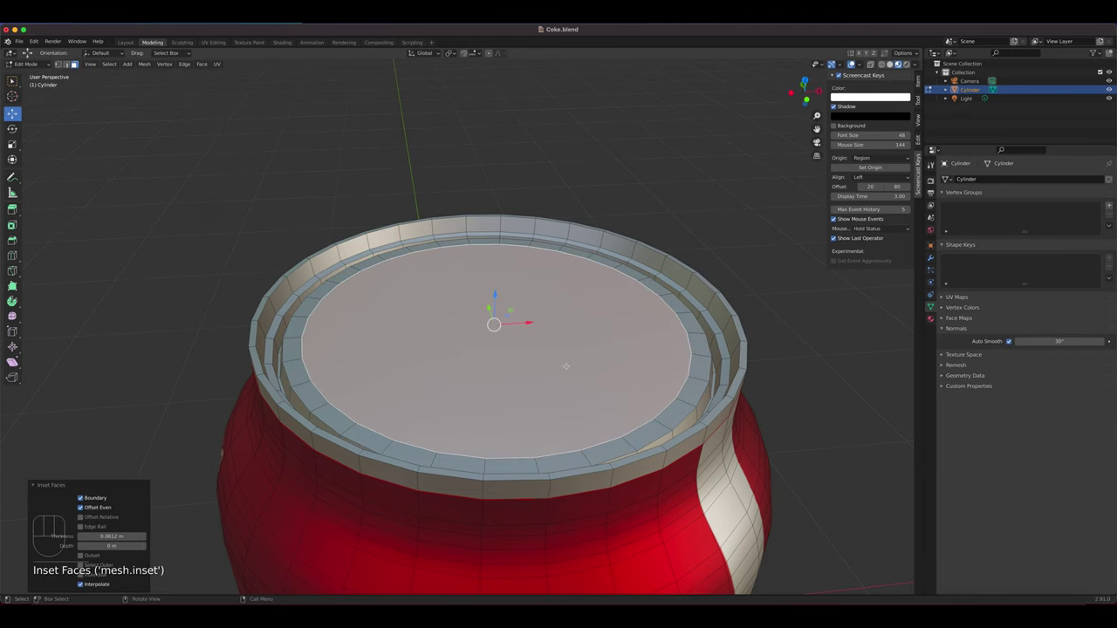
middle_click_drag(565, 366, 439, 286)
scroll(503, 469, "up", 5)
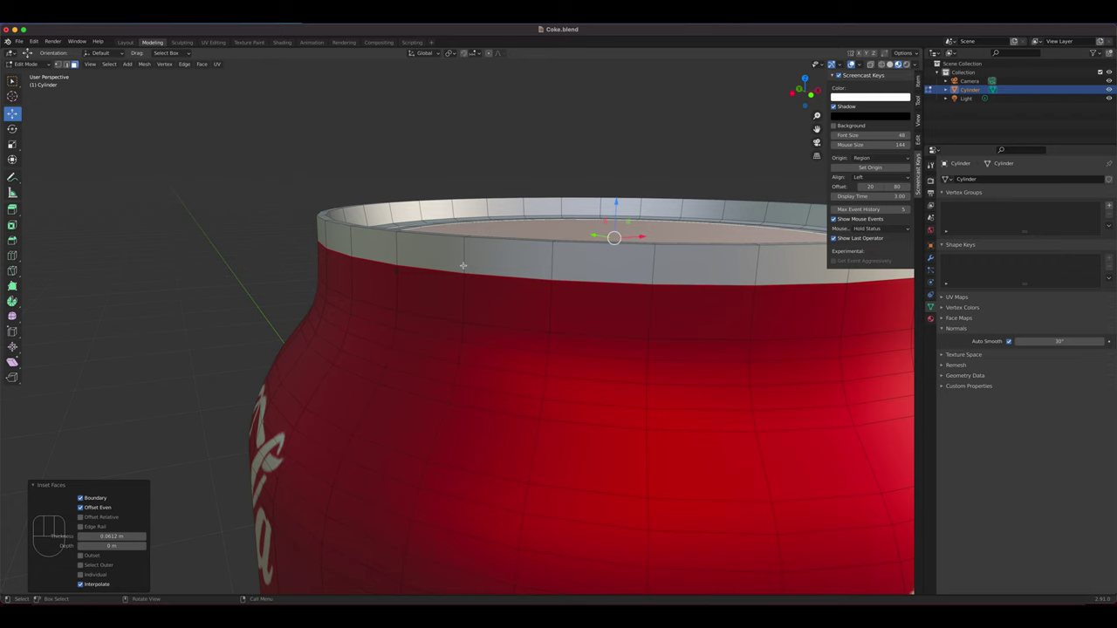
key("ctrl+r")
- Add two edge loops around the rim band, slid to factors 0.530 and -0.869
left_click(463, 266)
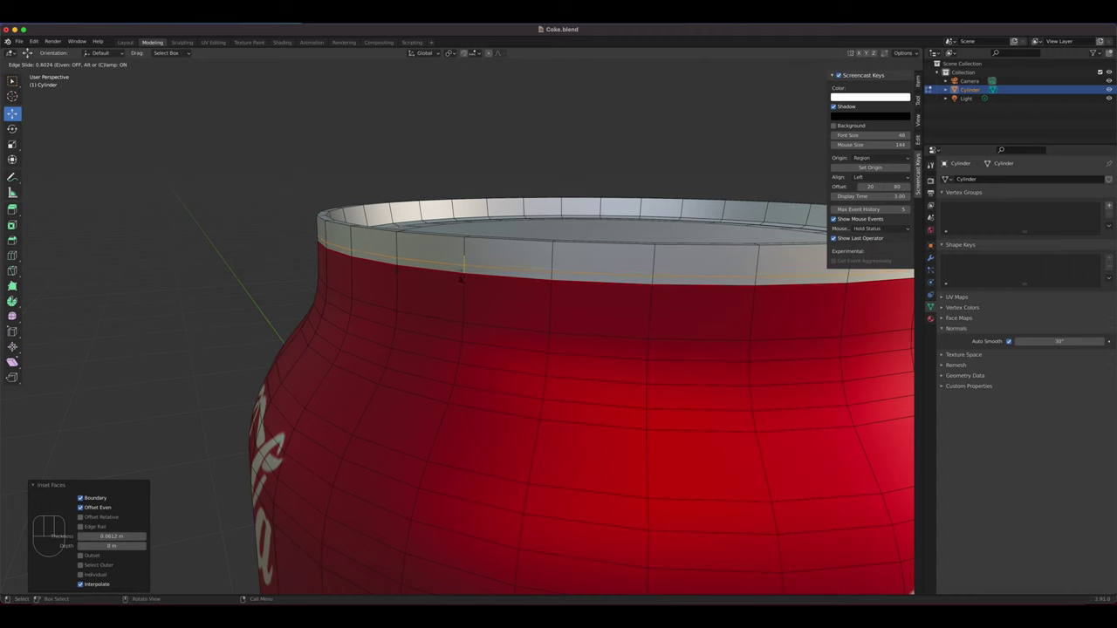
left_click(461, 278)
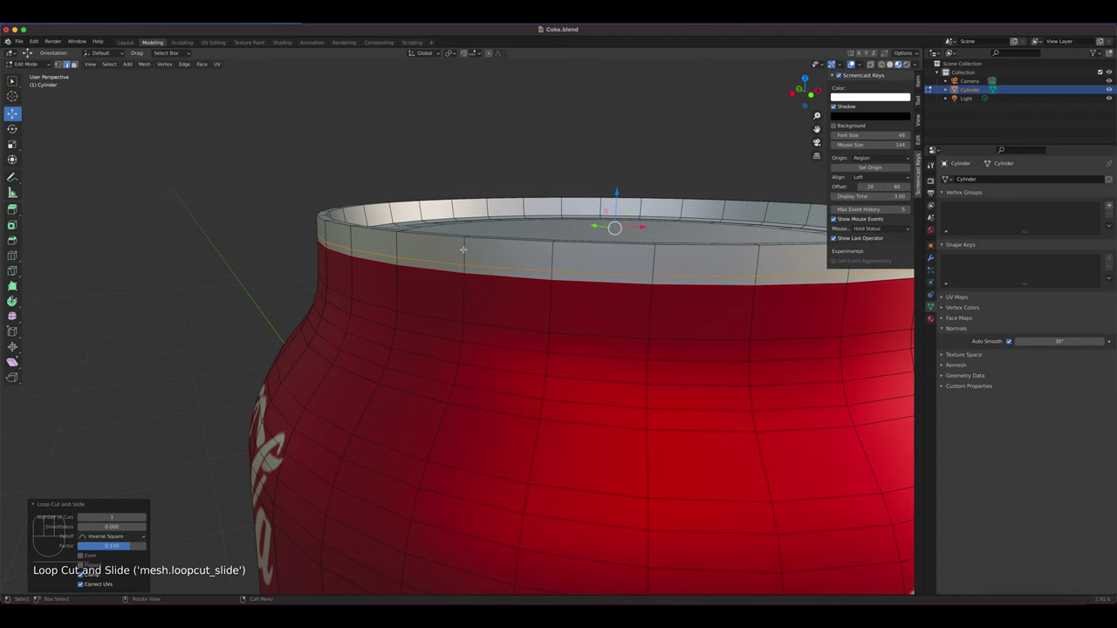
key("ctrl")
key("ctrl+r")
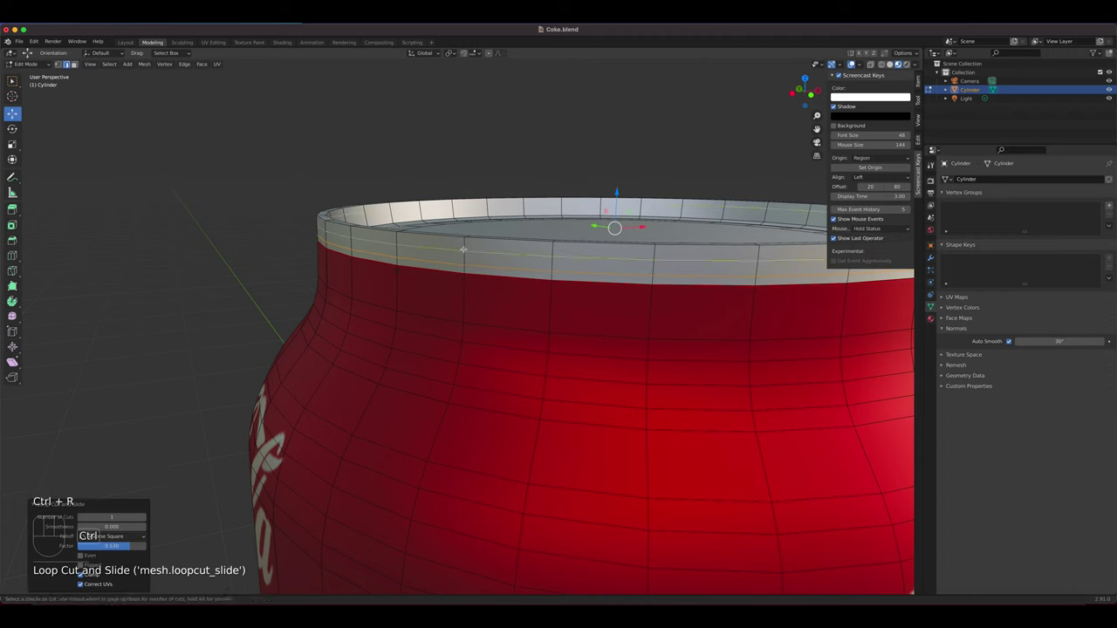
left_click(463, 249)
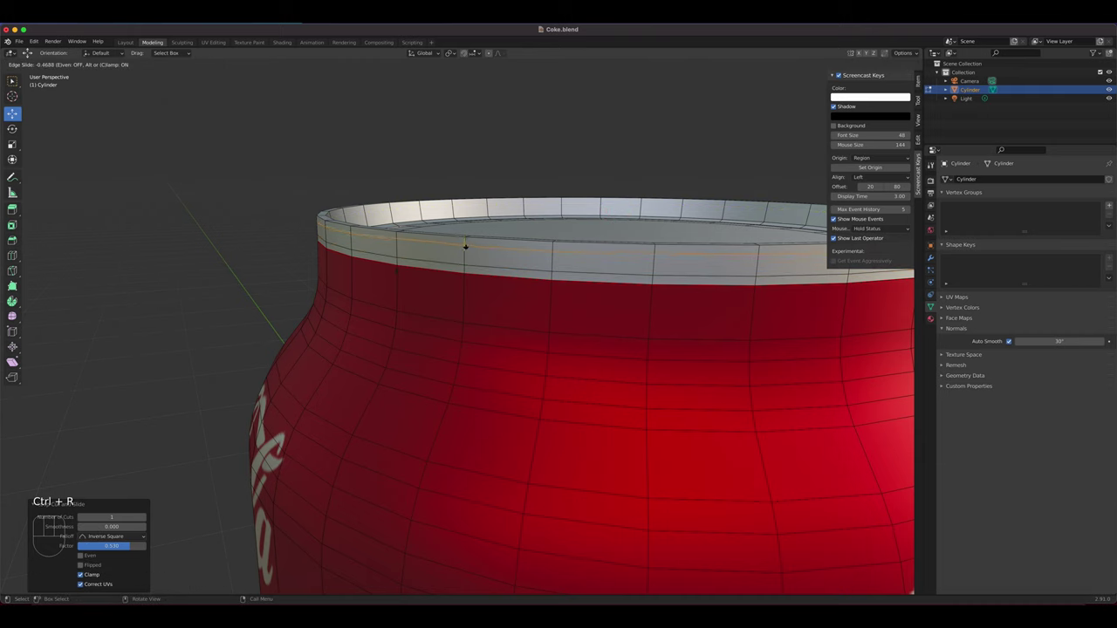
left_click(465, 247)
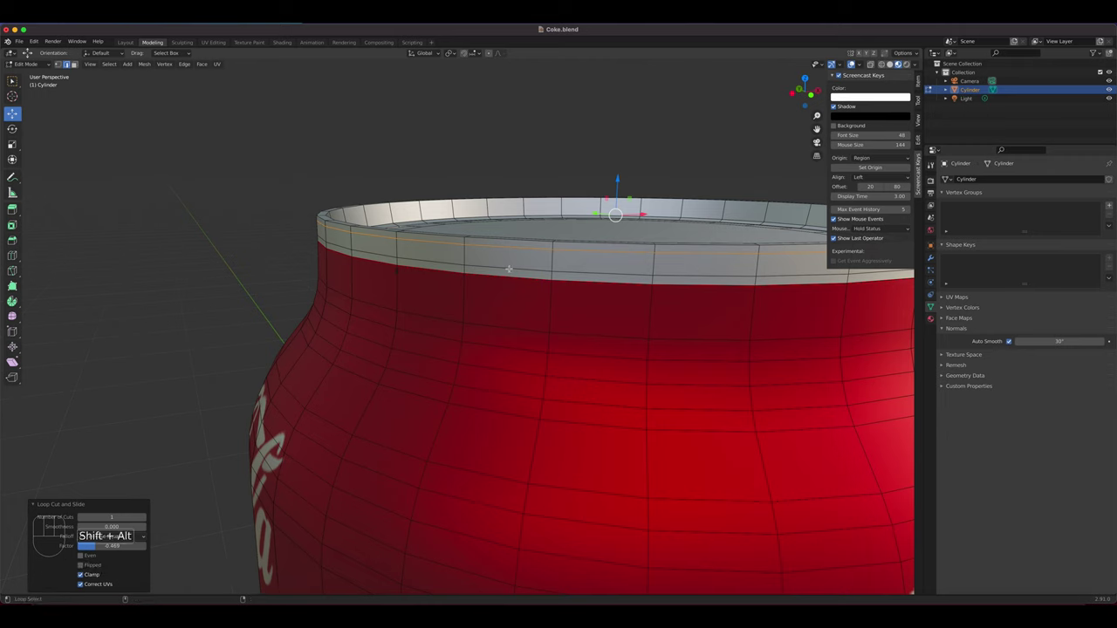
- Select the rim-band edge loop and switch to the front view
left_click(508, 270, "alt+shift")
middle_click_drag(619, 312, 514, 343, "shift")
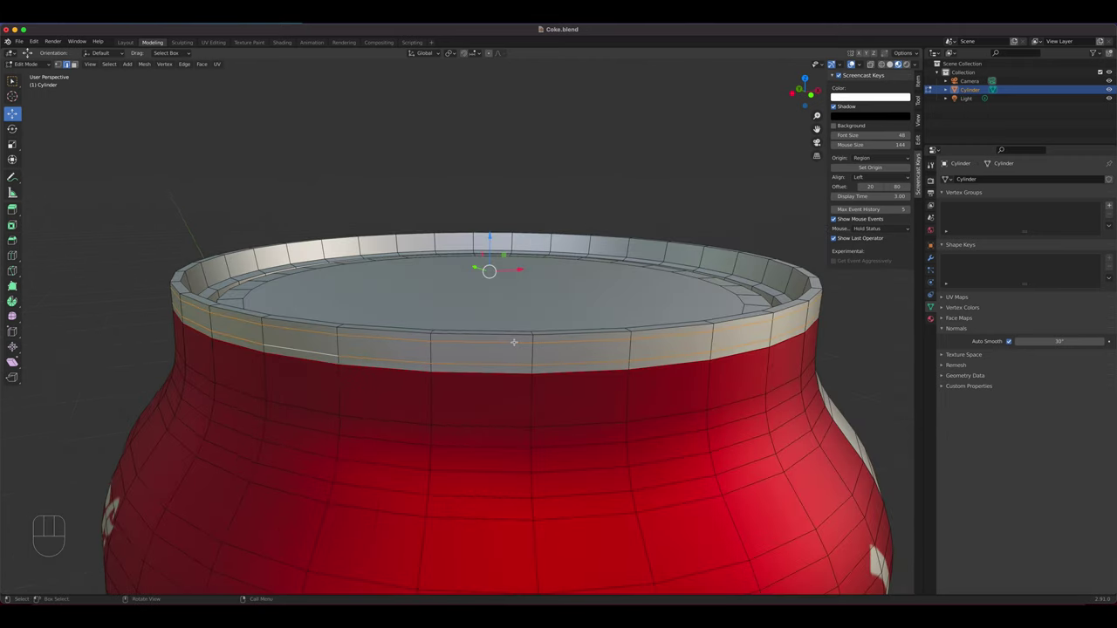
key("KP_1")
scroll(436, 302, "up", 2)
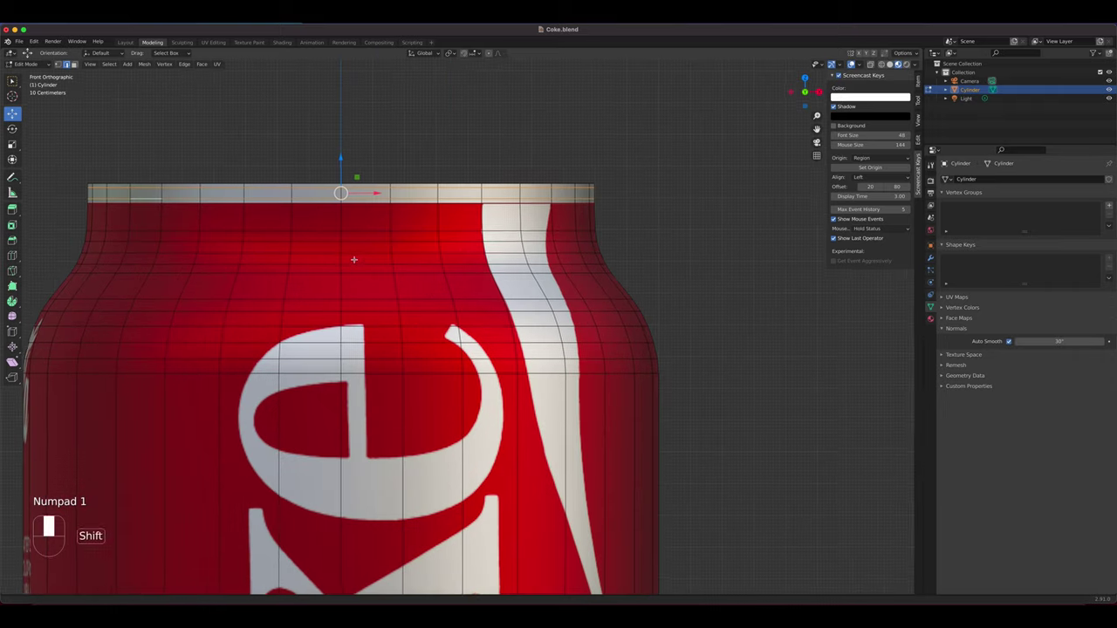
- Scale the selected rim loop out to 1.013
middle_click_drag(351, 256, 489, 339, "shift")
scroll(466, 320, "up", 1)
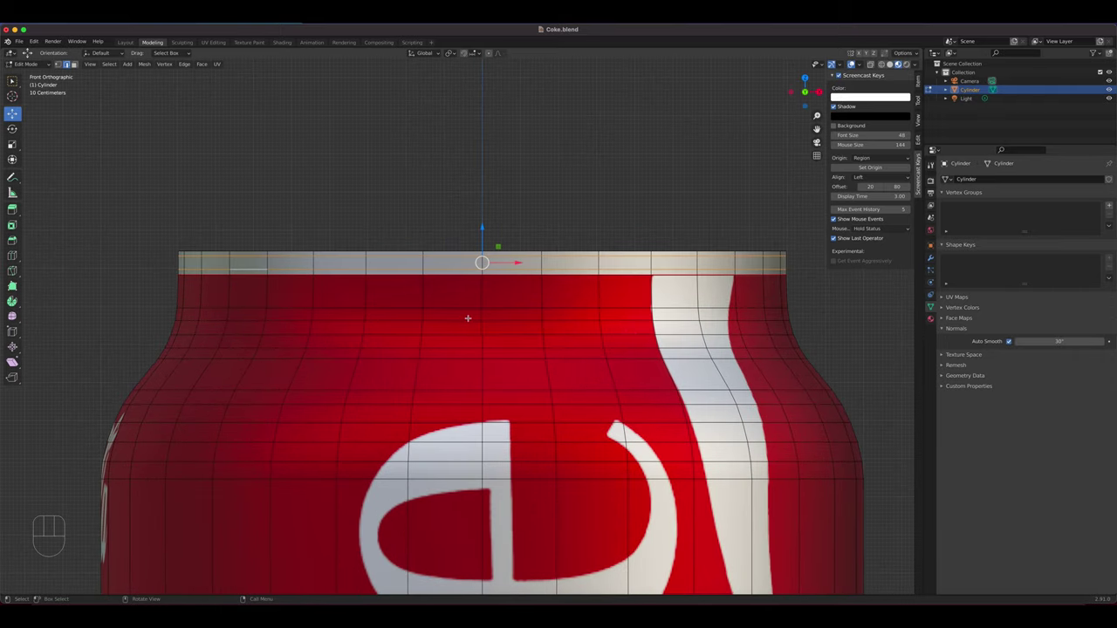
key("s")
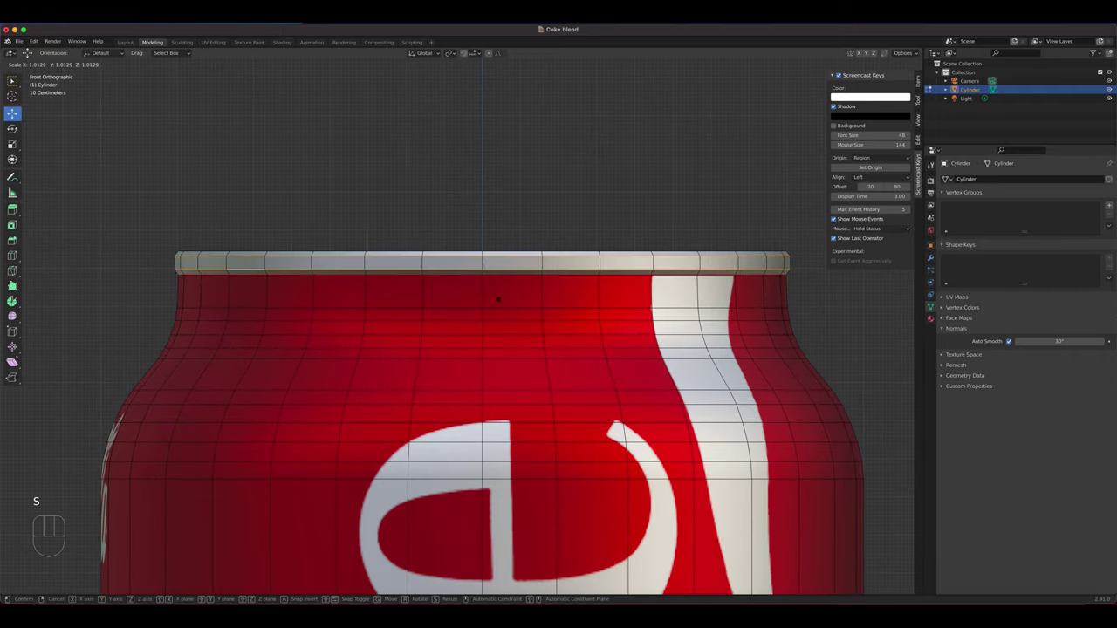
left_click(498, 299)
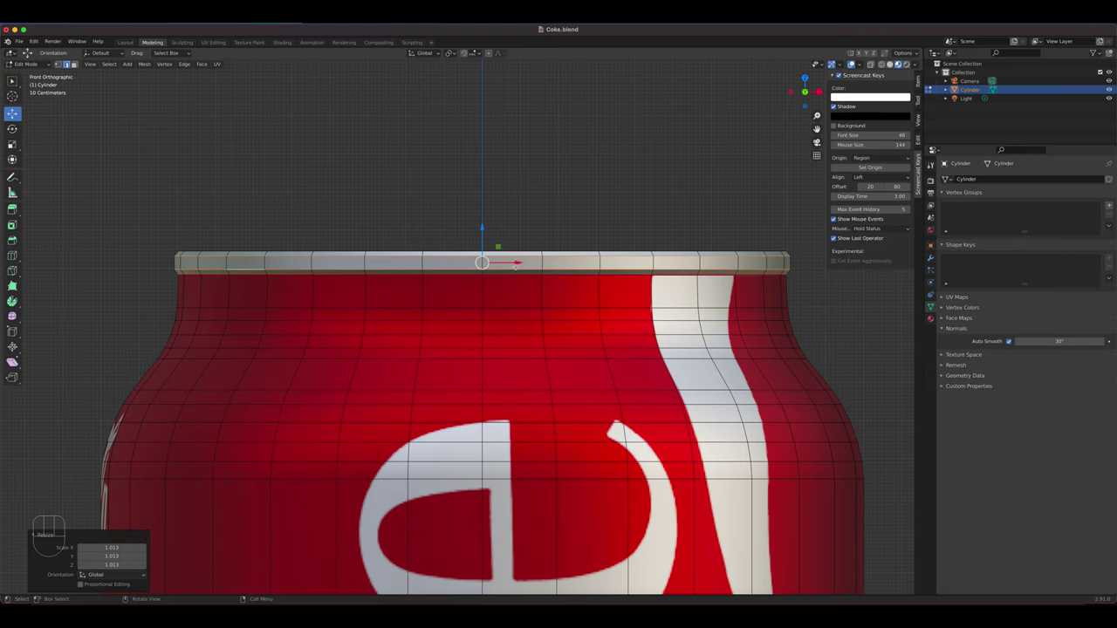
scroll(520, 285, "up", 1)
scroll(520, 285, "up", 2)
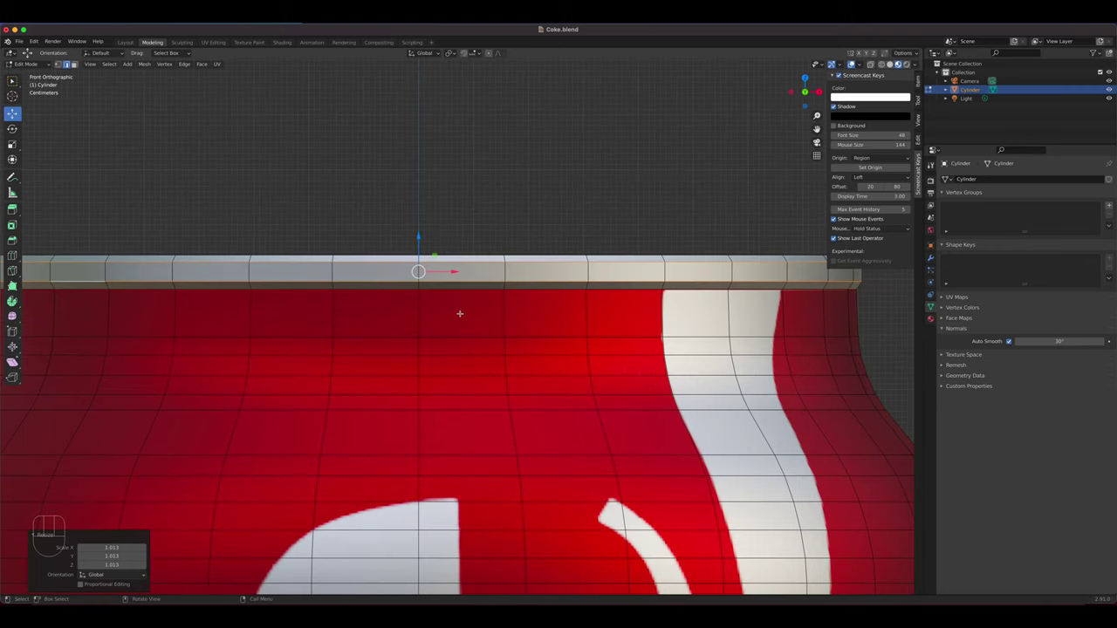
scroll(435, 312, "down", 1)
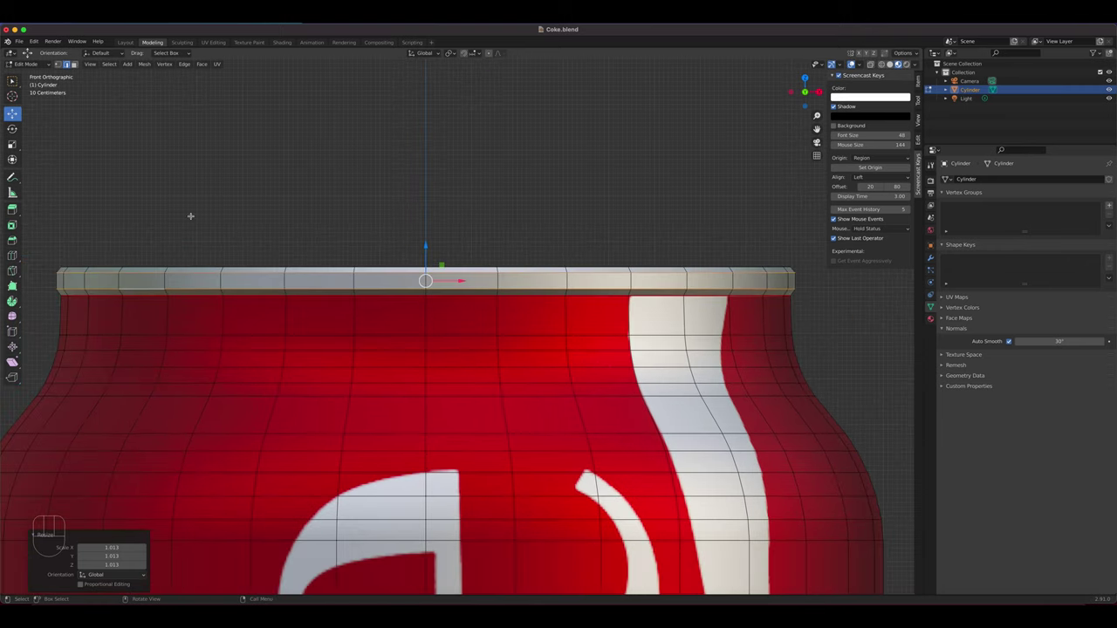
- Stretch the rim loop 1.257 along Z with the Scale tool and nudge it slightly down
left_click(12, 143)
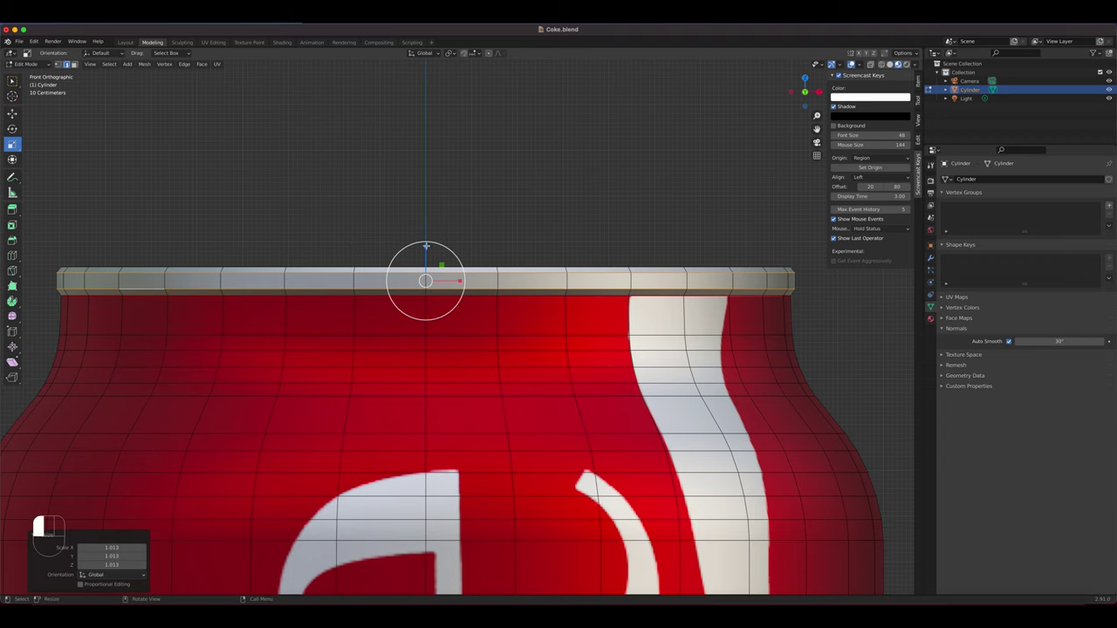
left_click_drag(425, 245, 425, 245)
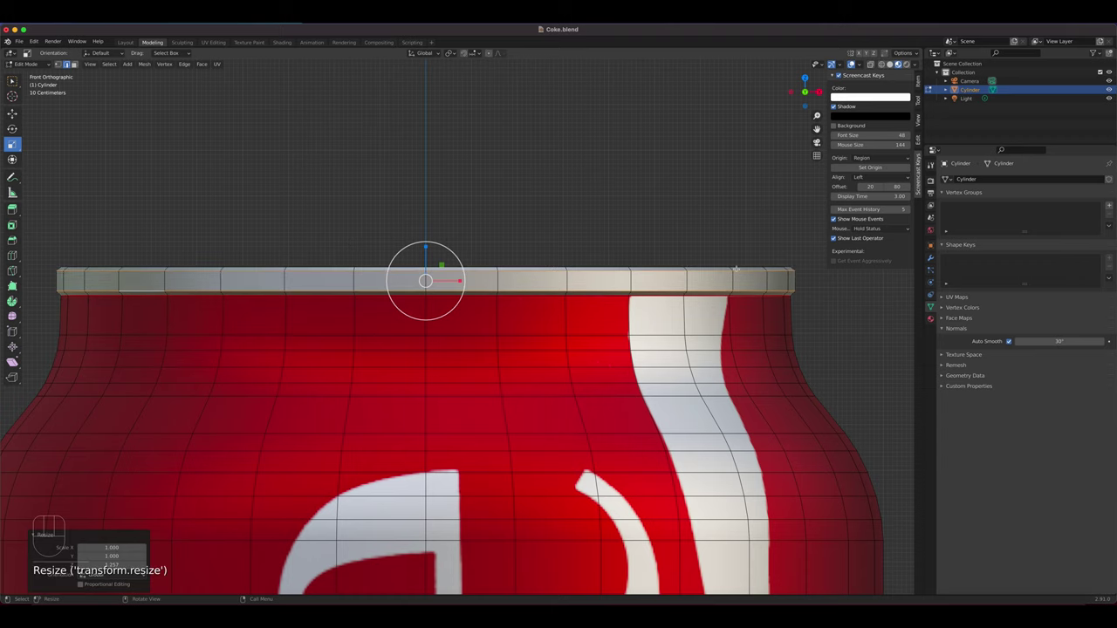
left_click(12, 113)
left_click(425, 247)
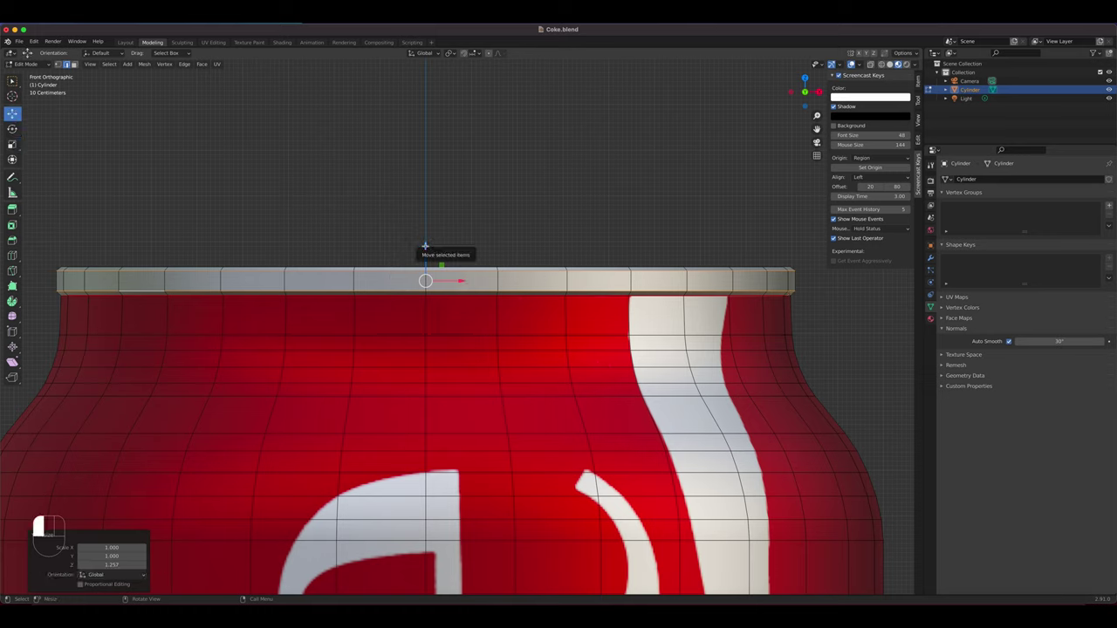
left_click_drag(425, 246, 425, 247)
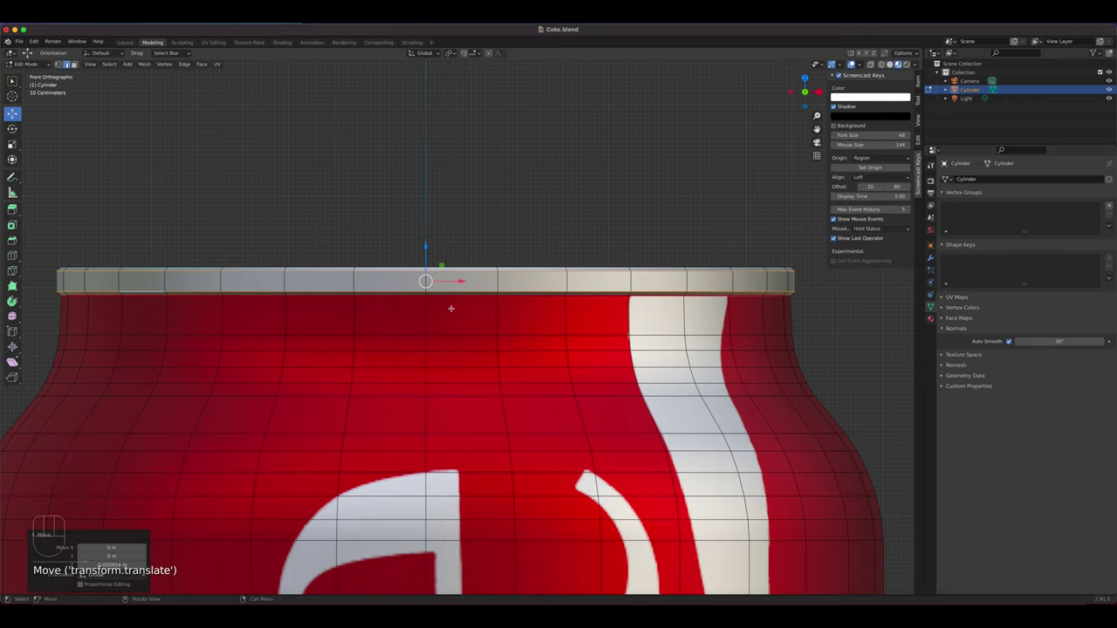
scroll(406, 335, "down", 1)
middle_click_drag(406, 335, 480, 270)
- Bevel the rim-band edge loop at 0.0114 m with 3 segments
right_click(536, 255)
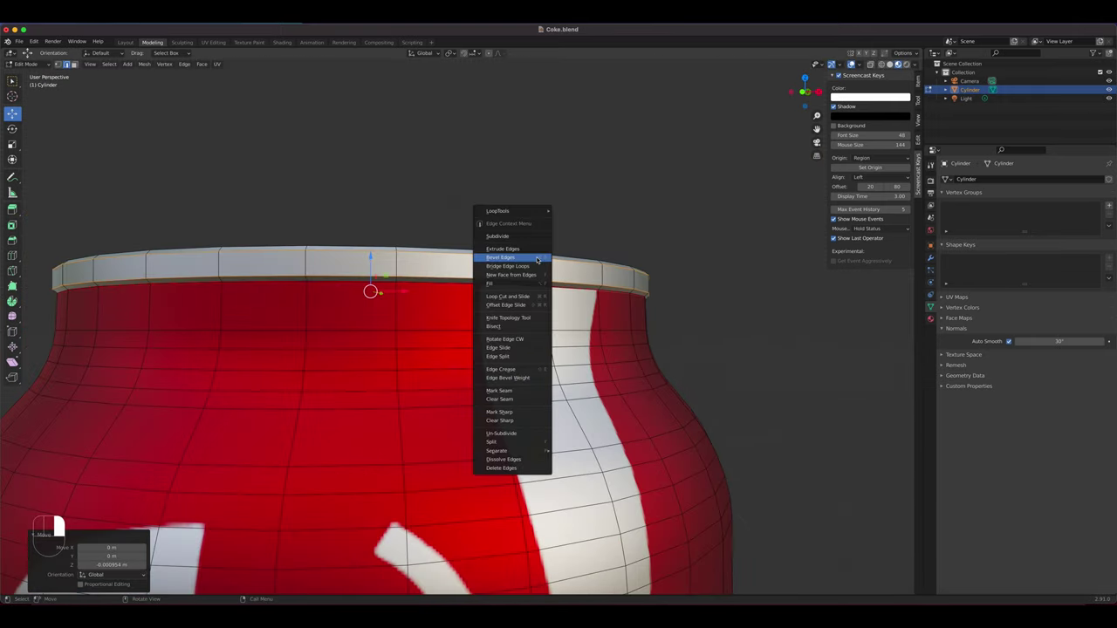
left_click(523, 259)
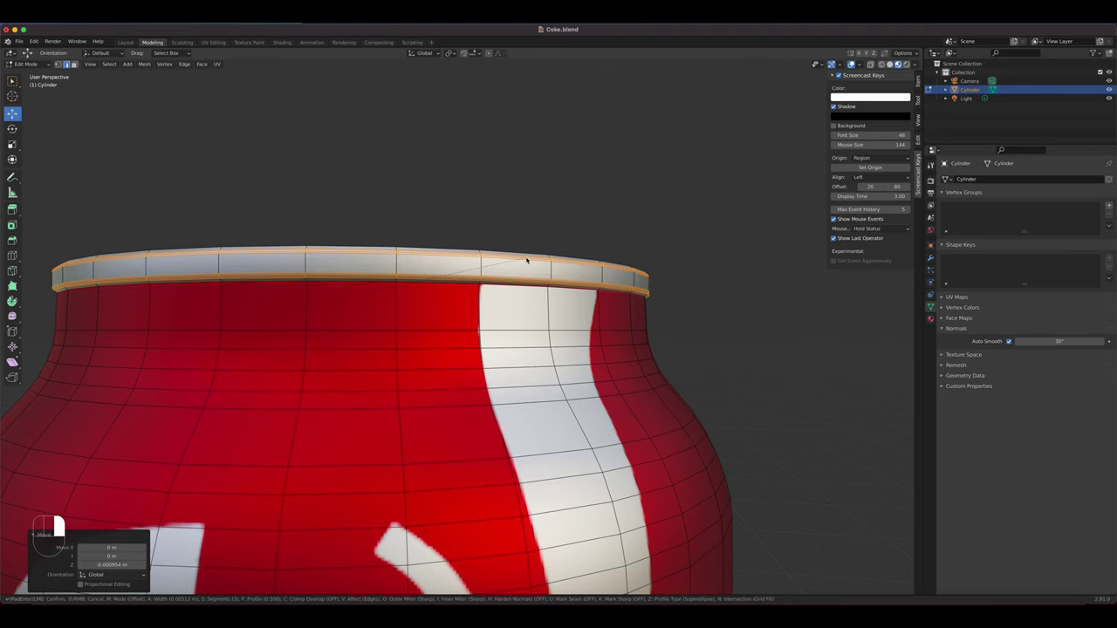
left_click(526, 259)
middle_click_drag(526, 260, 532, 330)
- Check the rounded lip in Object Mode, return to Edit Mode and clear the selection
key("Tab")
middle_click_drag(476, 368, 515, 250)
key("Tab")
scroll(576, 249, "up", 2)
left_click(611, 219)
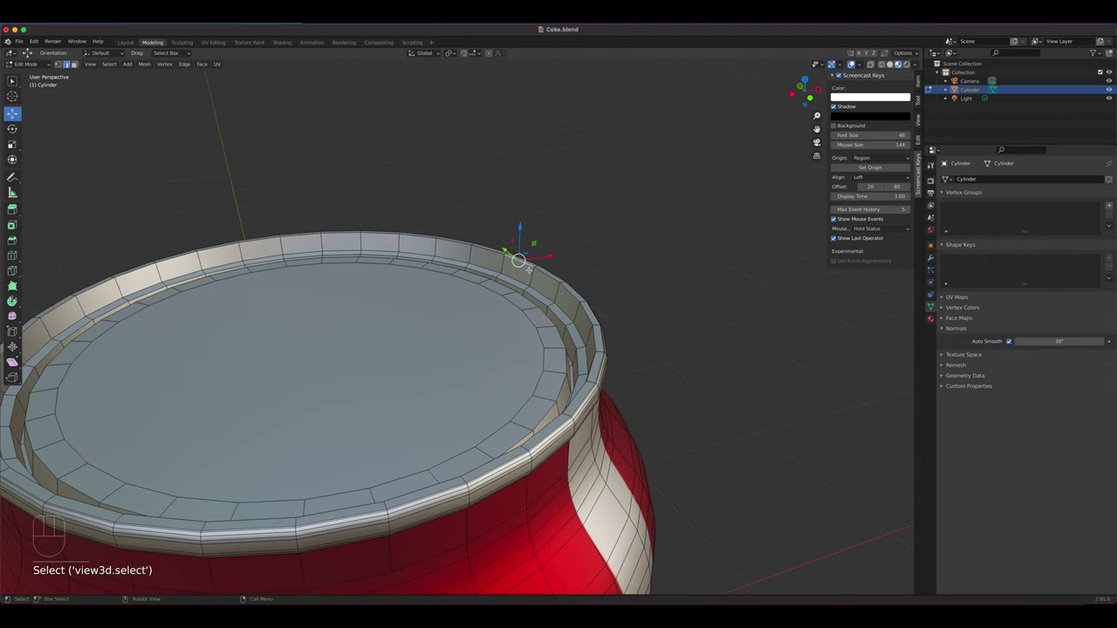
- Select the inner rim edge loops around the lid
left_click(528, 265, "alt")
scroll(558, 342, "up", 2)
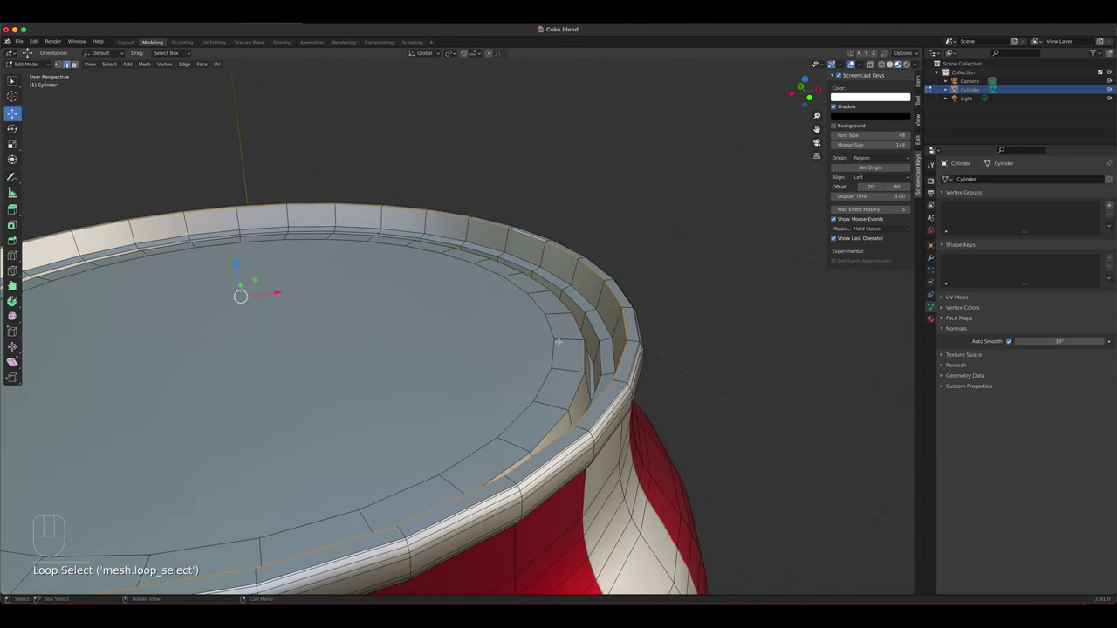
left_click(580, 304, "shift")
left_click(580, 303, "alt+shift")
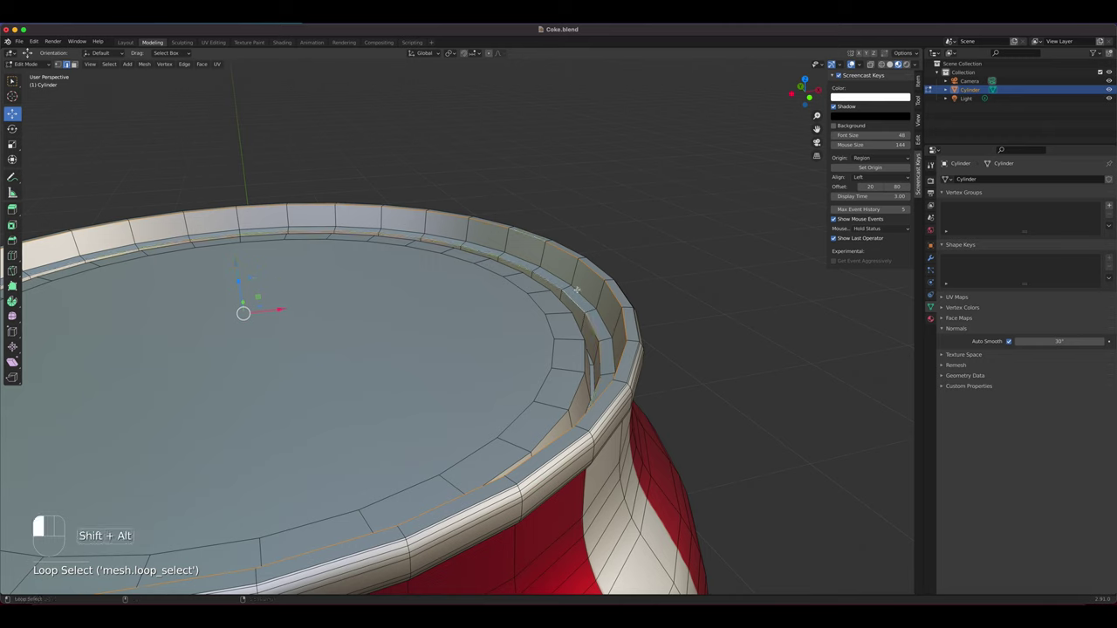
middle_click_drag(575, 289, 547, 327)
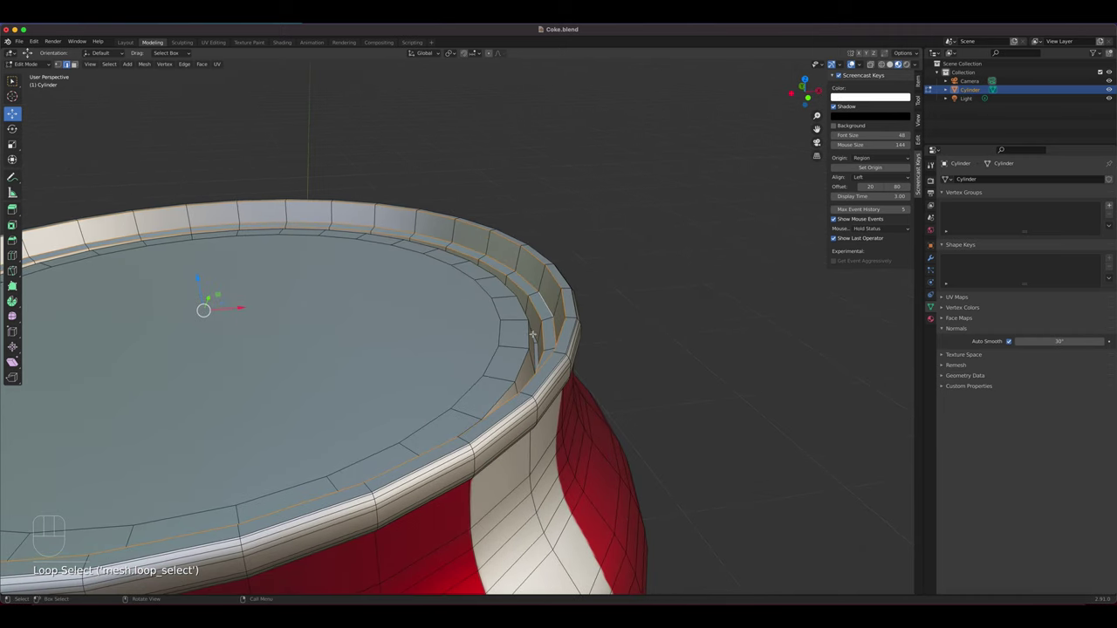
left_click(526, 335, "alt+shift")
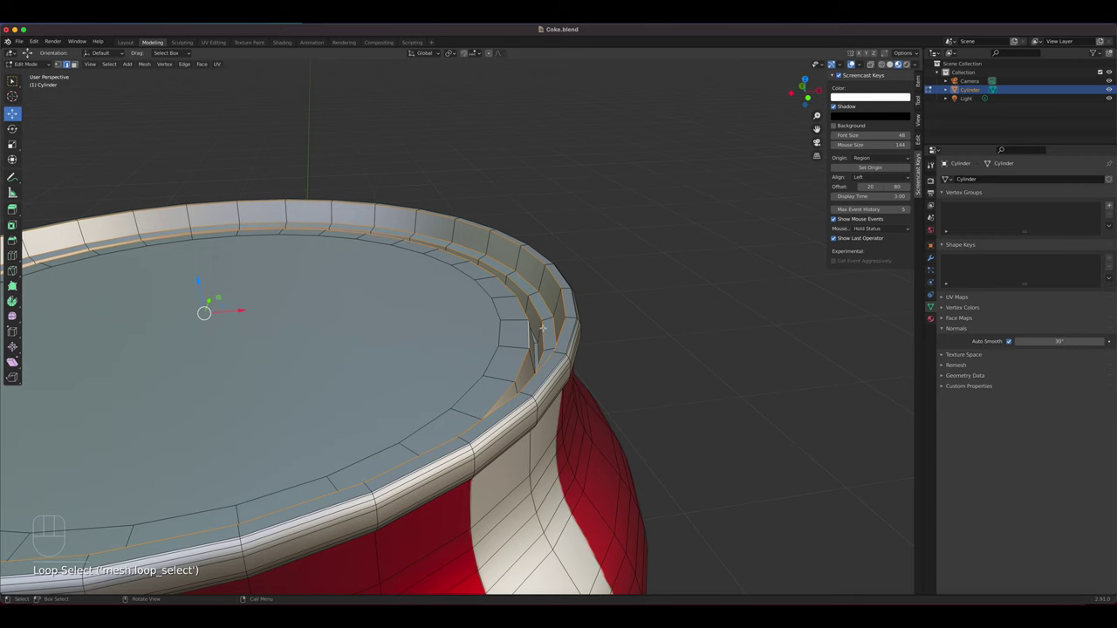
- Bevel the inner rim loops with 3 segments and view the finished can in Object Mode
right_click(544, 325)
left_click(546, 326)
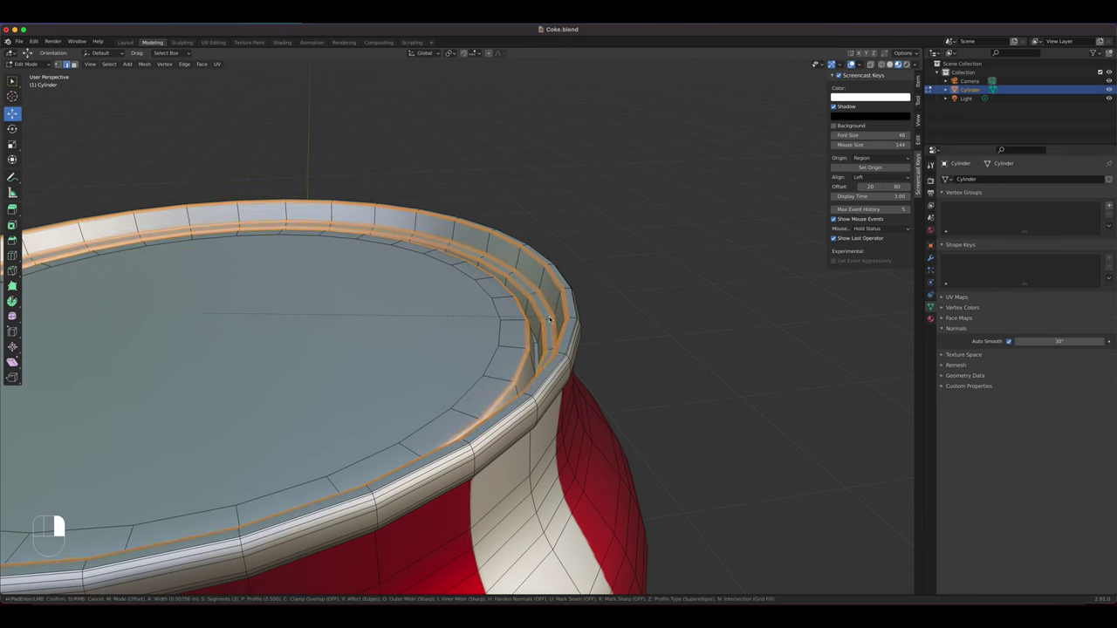
left_click(552, 325)
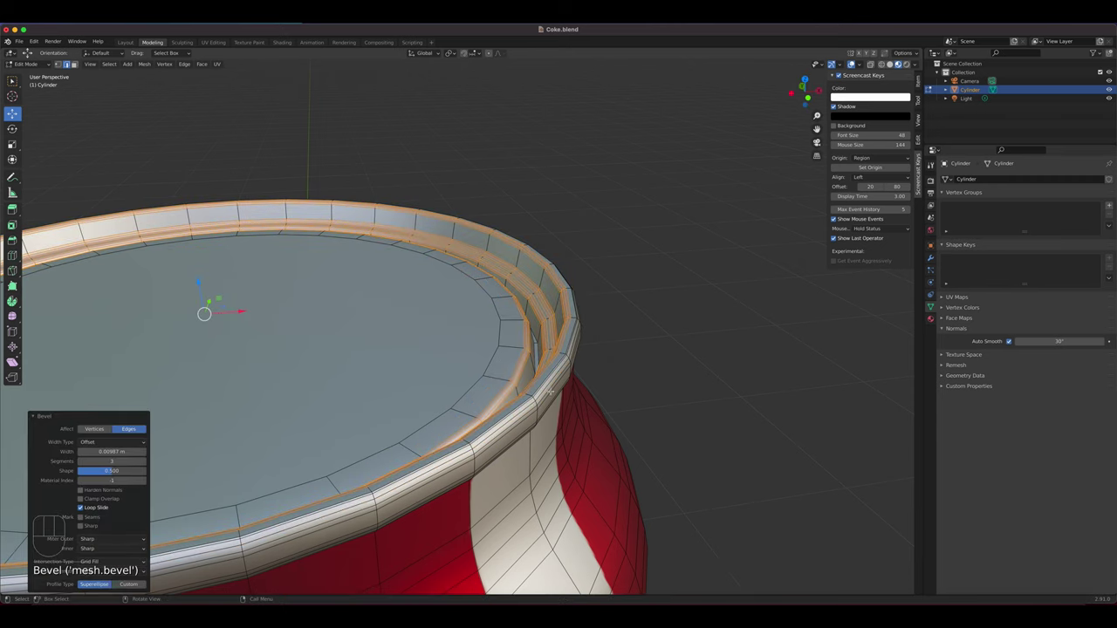
key("Tab")
middle_click_drag(530, 390, 477, 309)
scroll(485, 366, "down", 5)
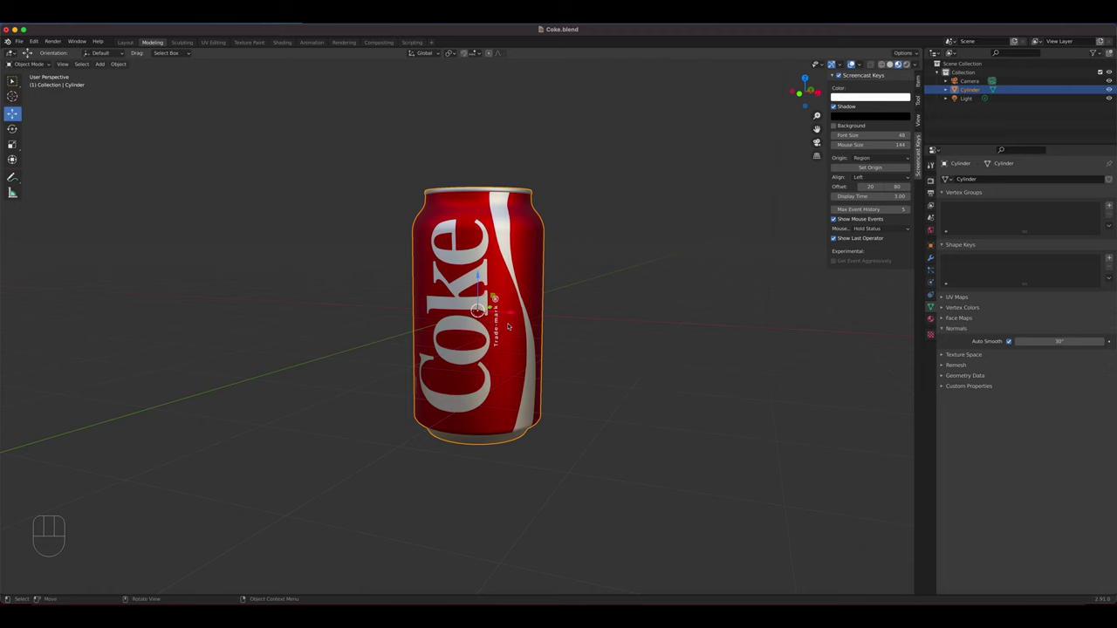
mouse_move(510, 326)
middle_mouse_down()
mouse_move(507, 338)
mouse_move(525, 326)
middle_mouse_up()
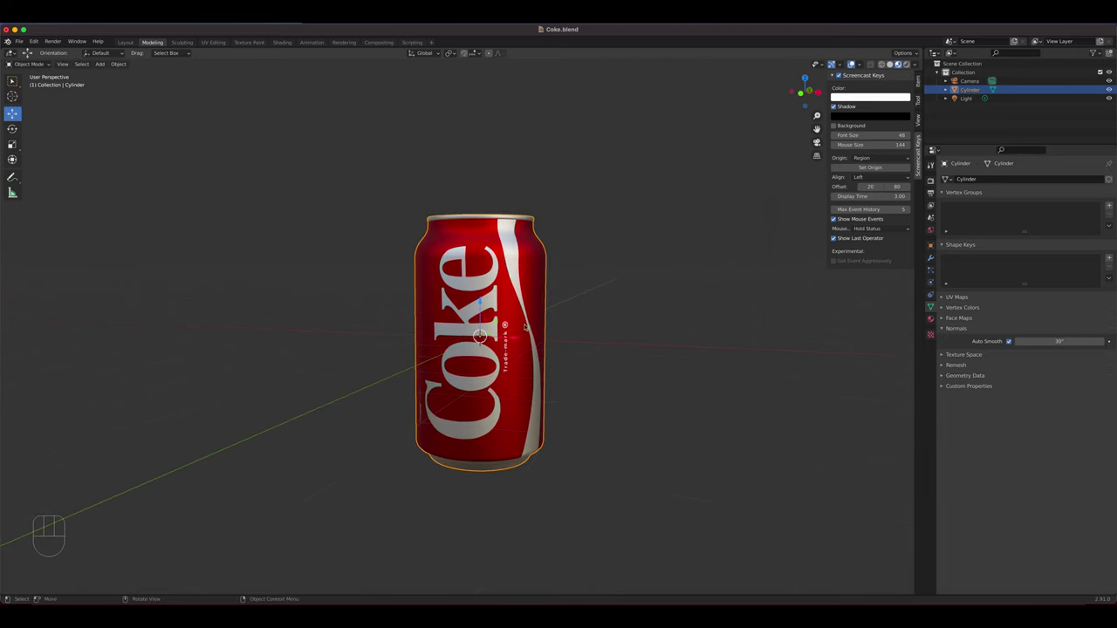